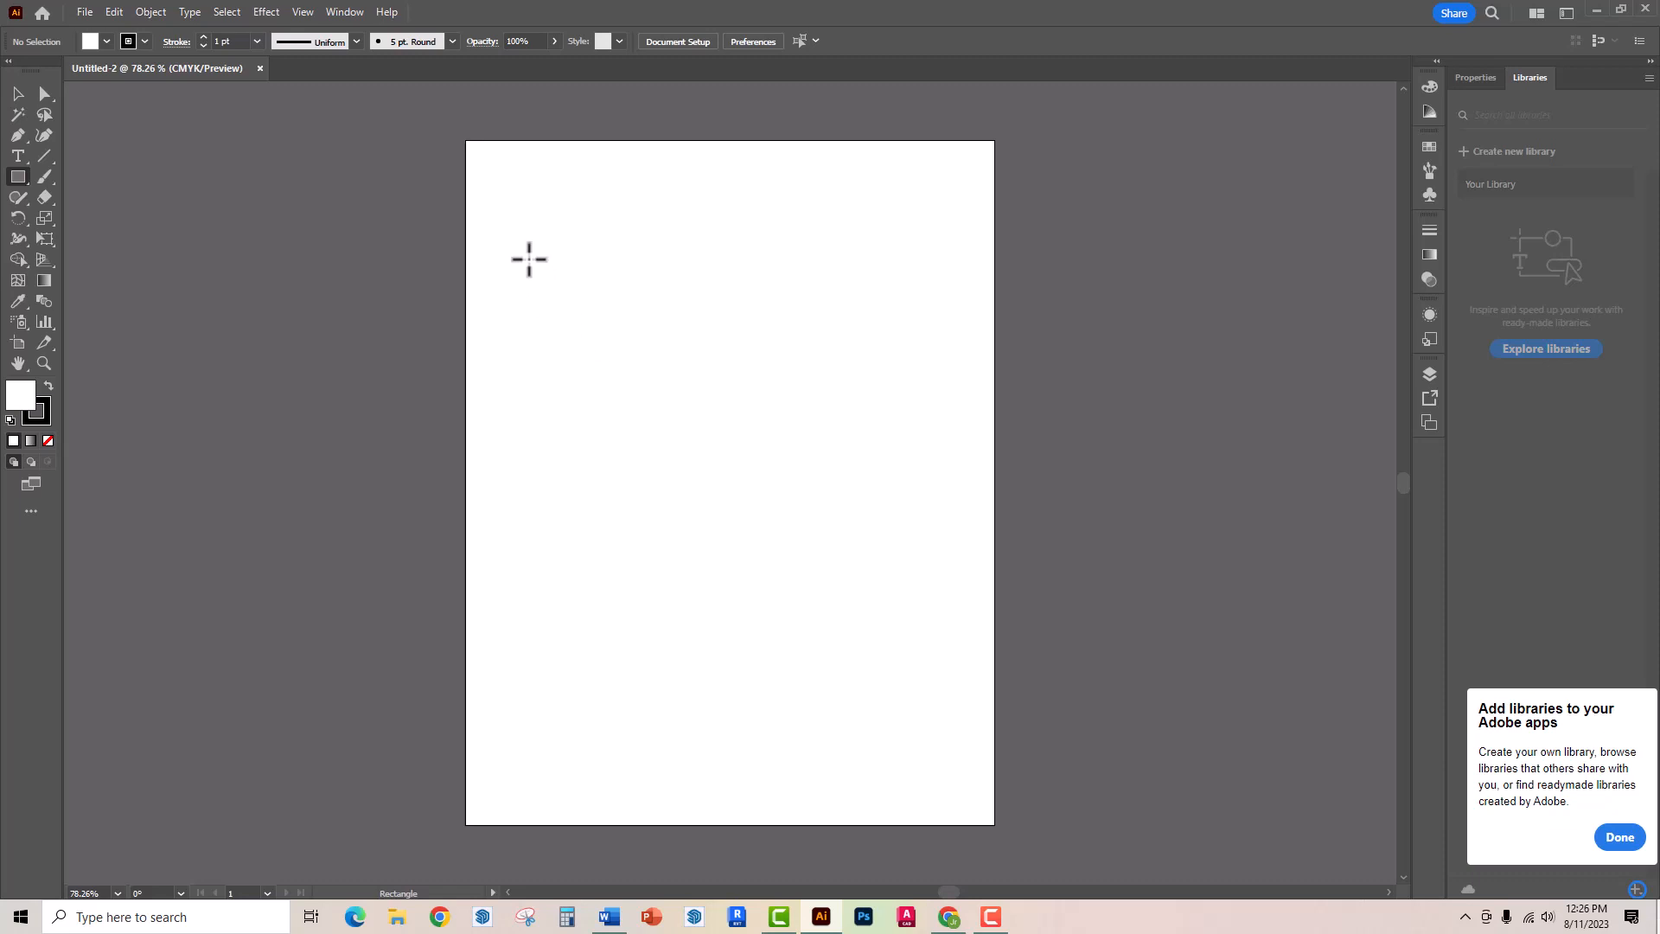
- Draw a rectangle about 449 by 203 pt across the artboard's upper part and a square about 270 pt wide below it
left_click_drag(528, 259, 916, 435)
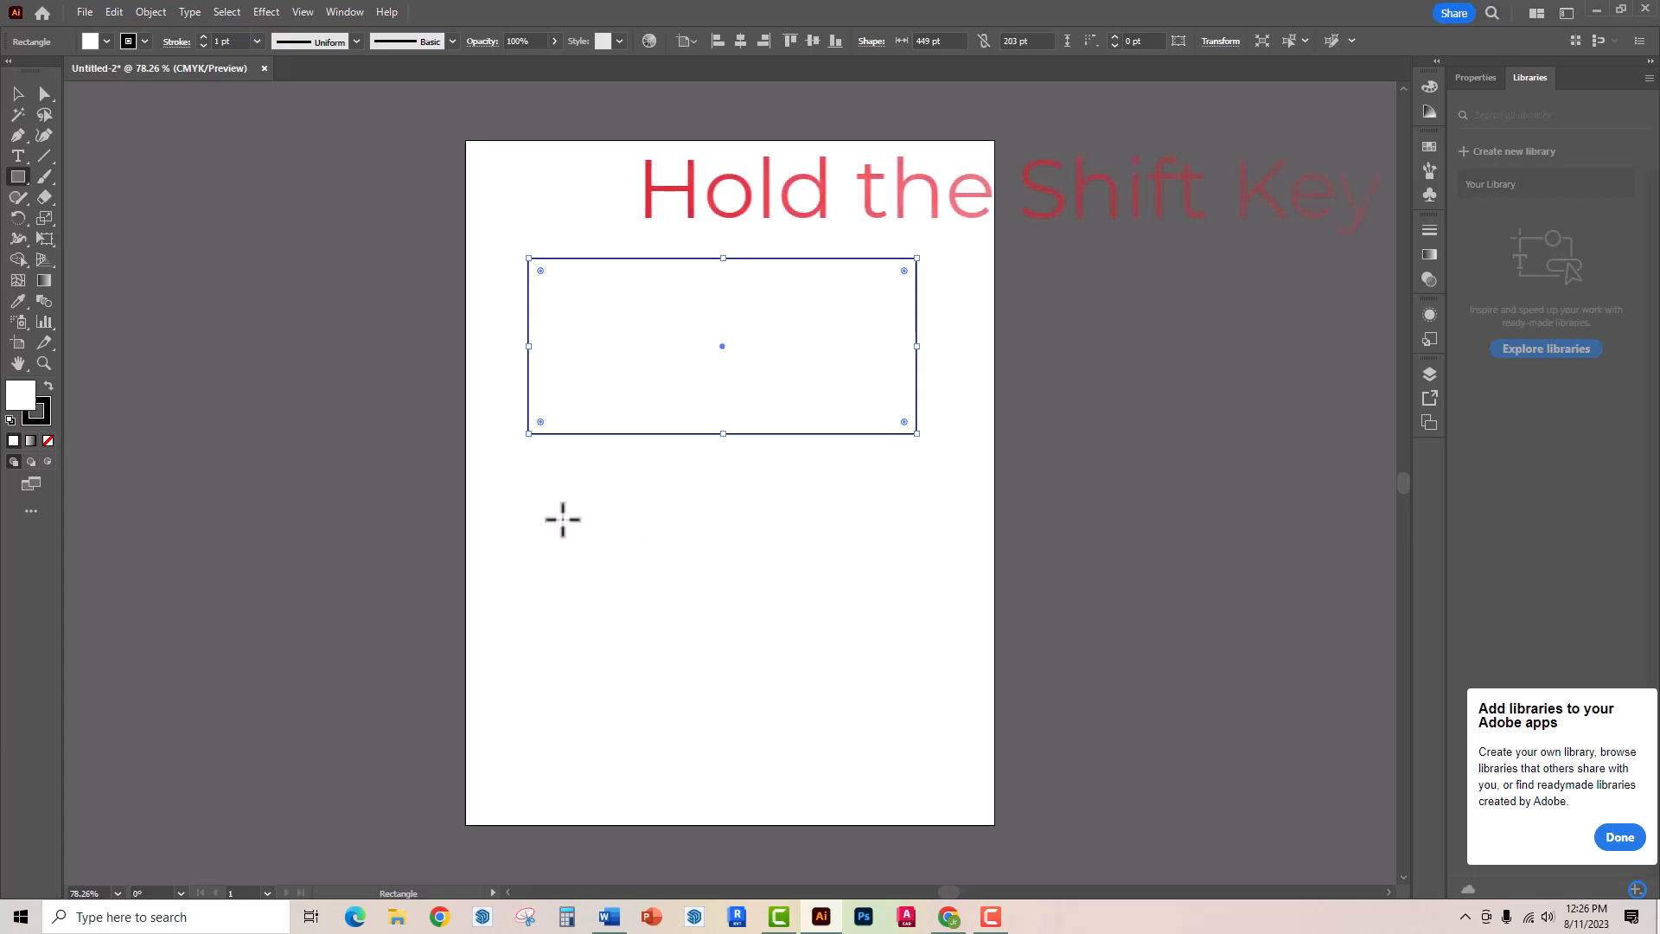
left_click_drag(562, 518, 796, 613)
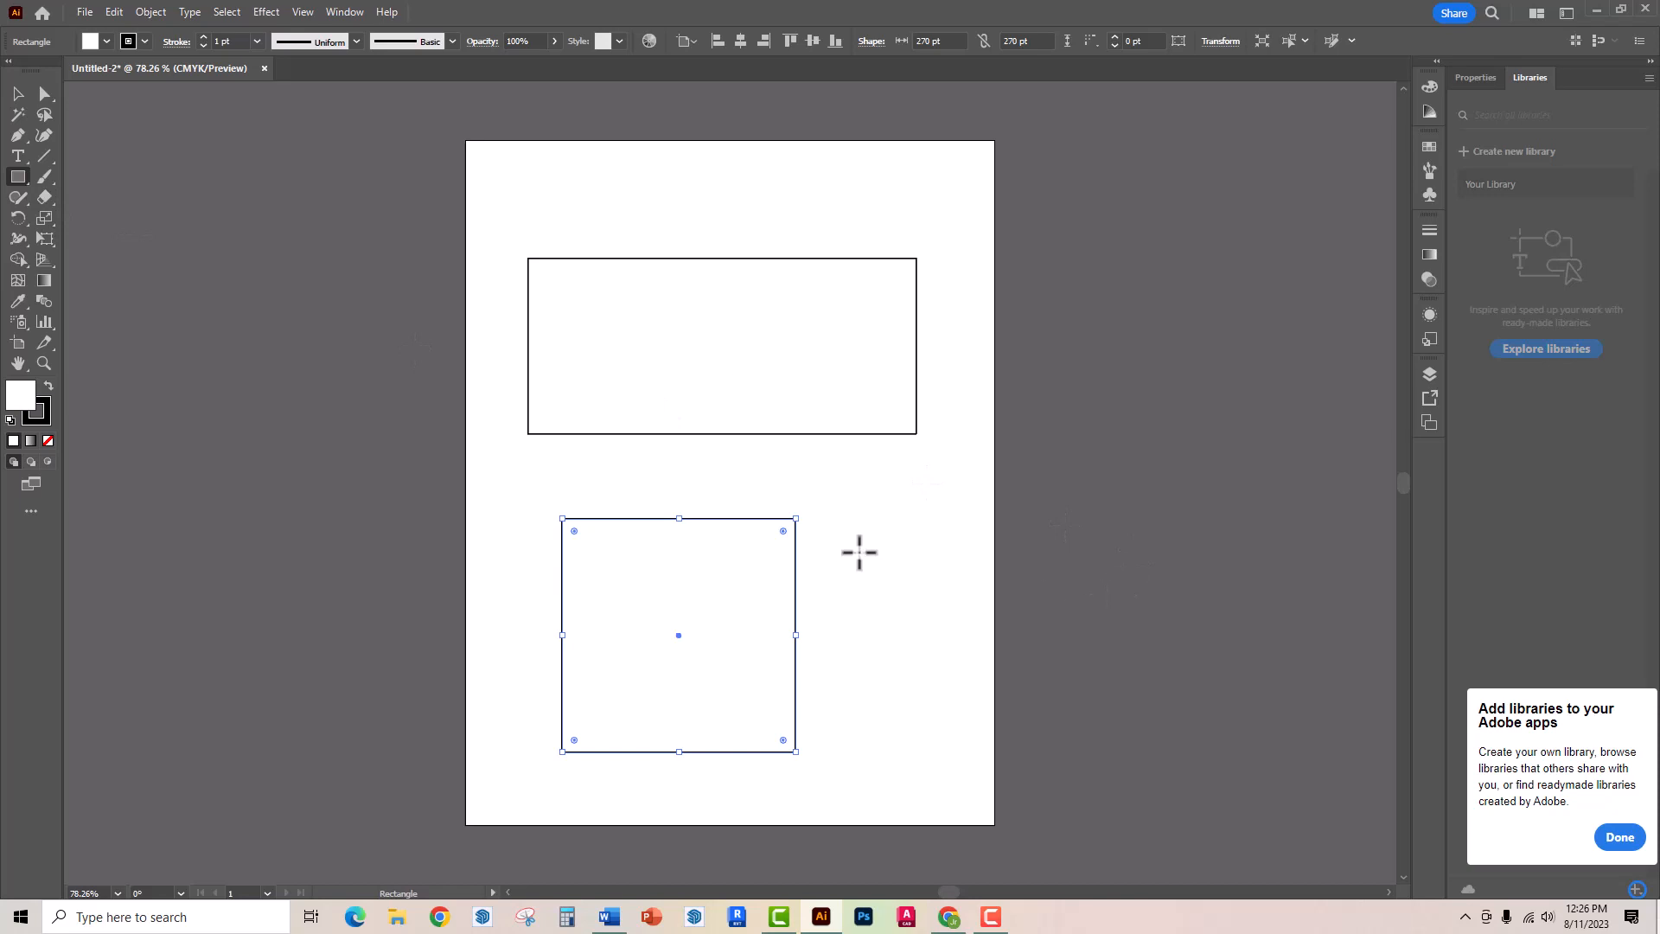
left_click(859, 552)
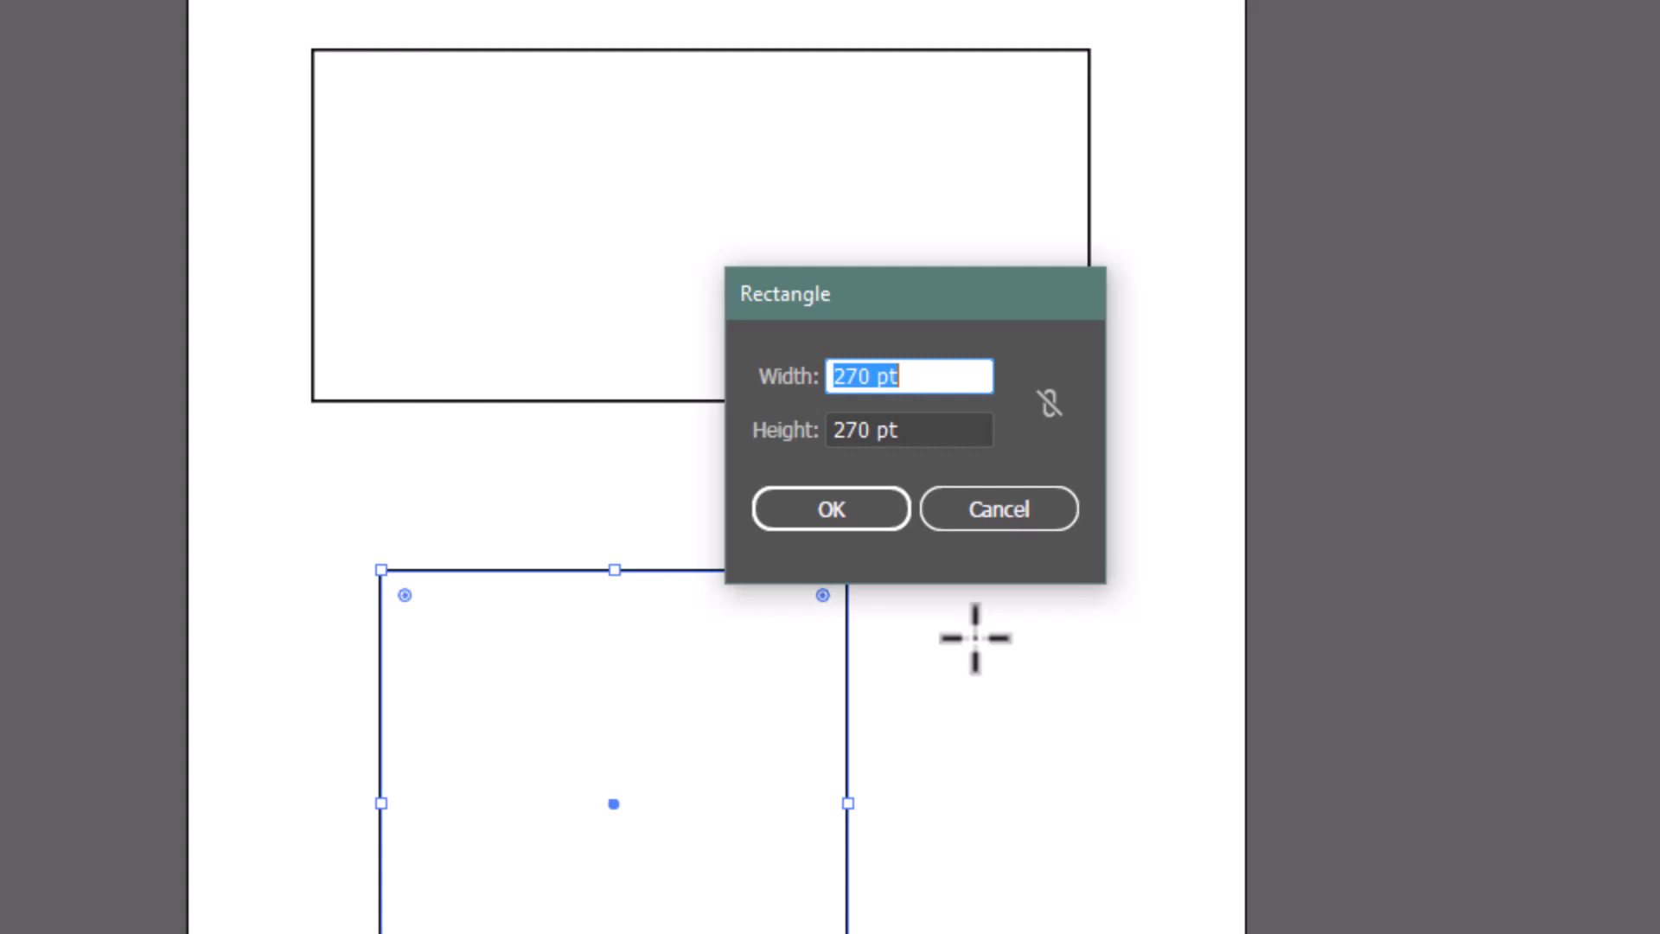
left_click(1017, 521)
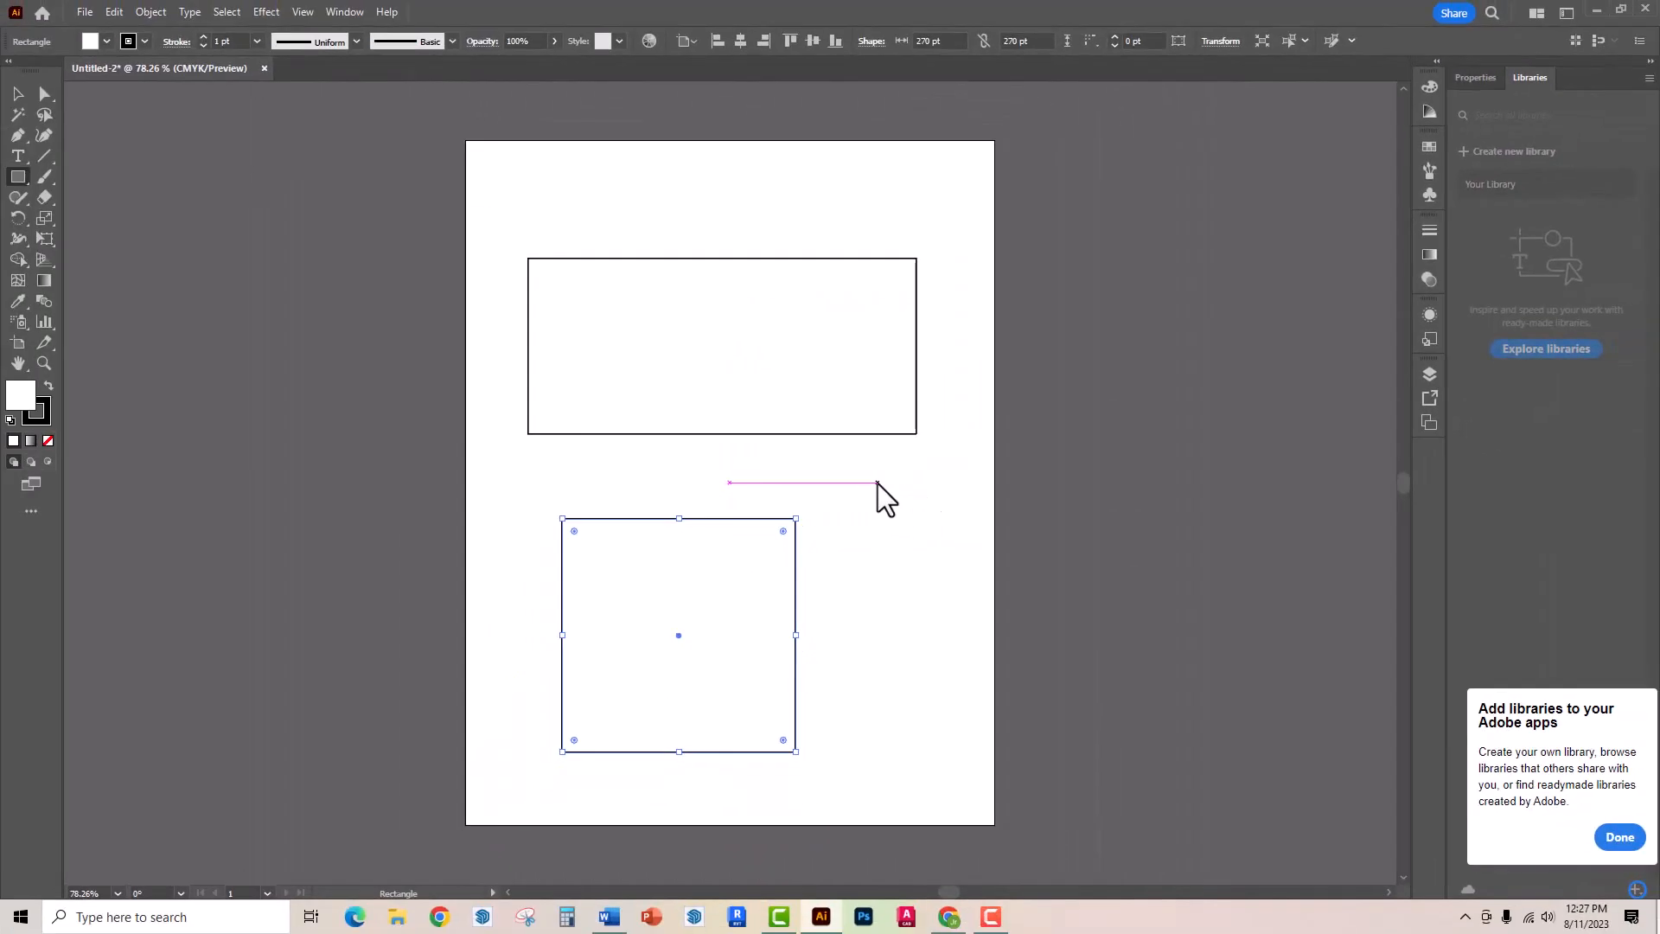
- Show the rulers and change their units to inches
left_click(305, 12)
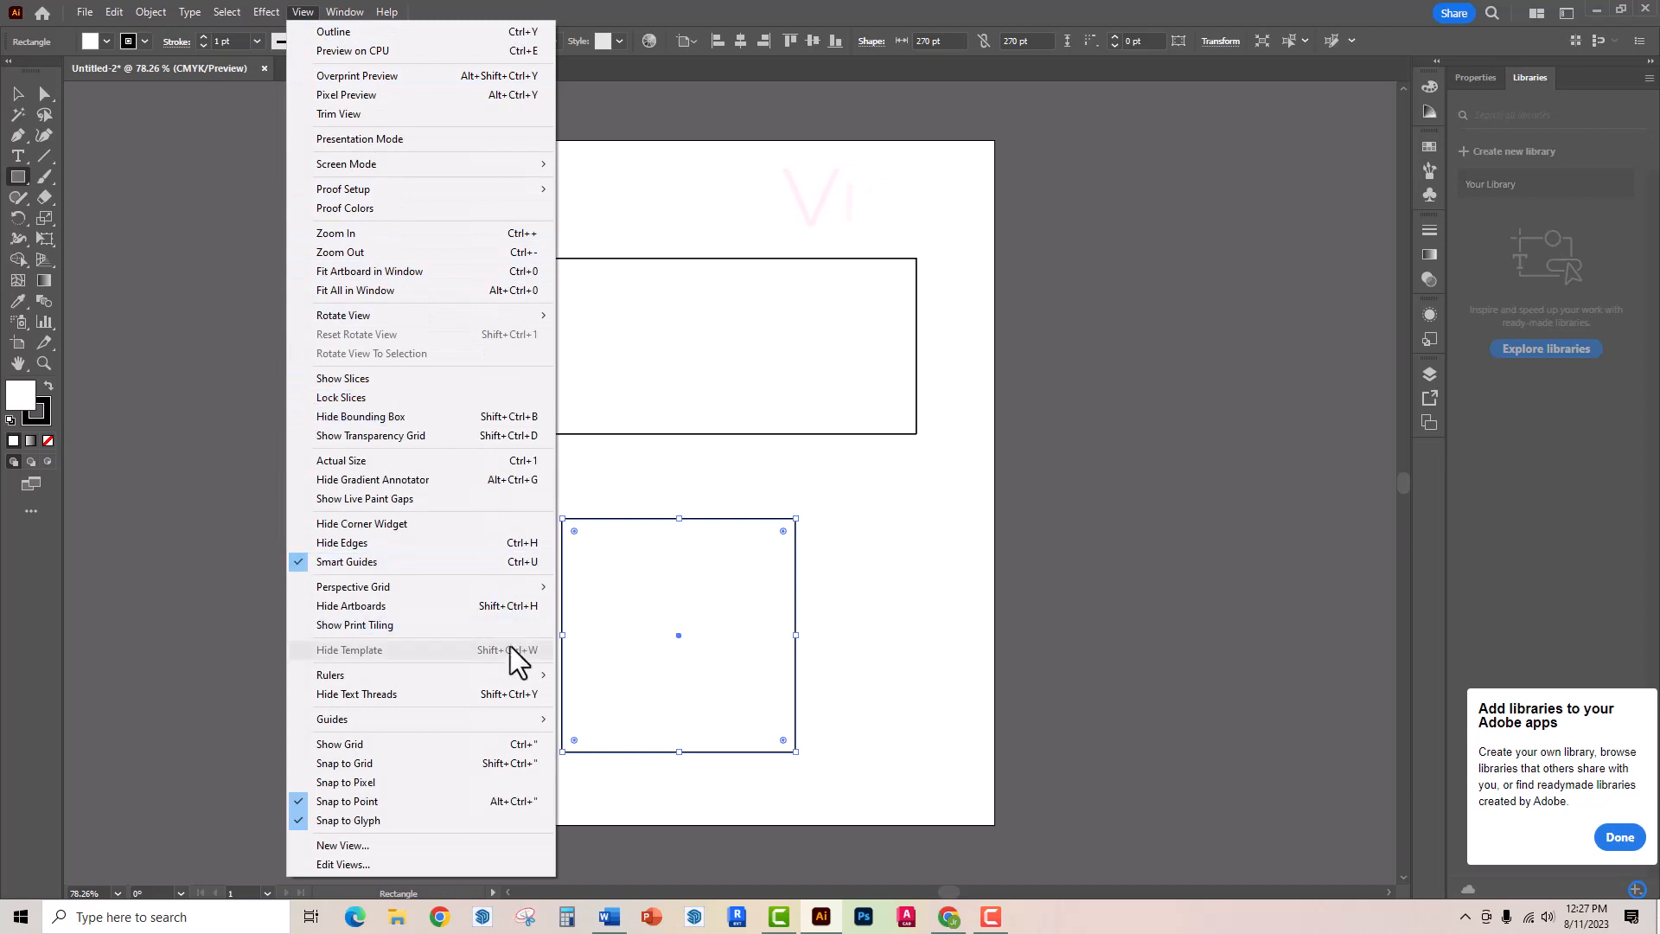
mouse_move(515, 685)
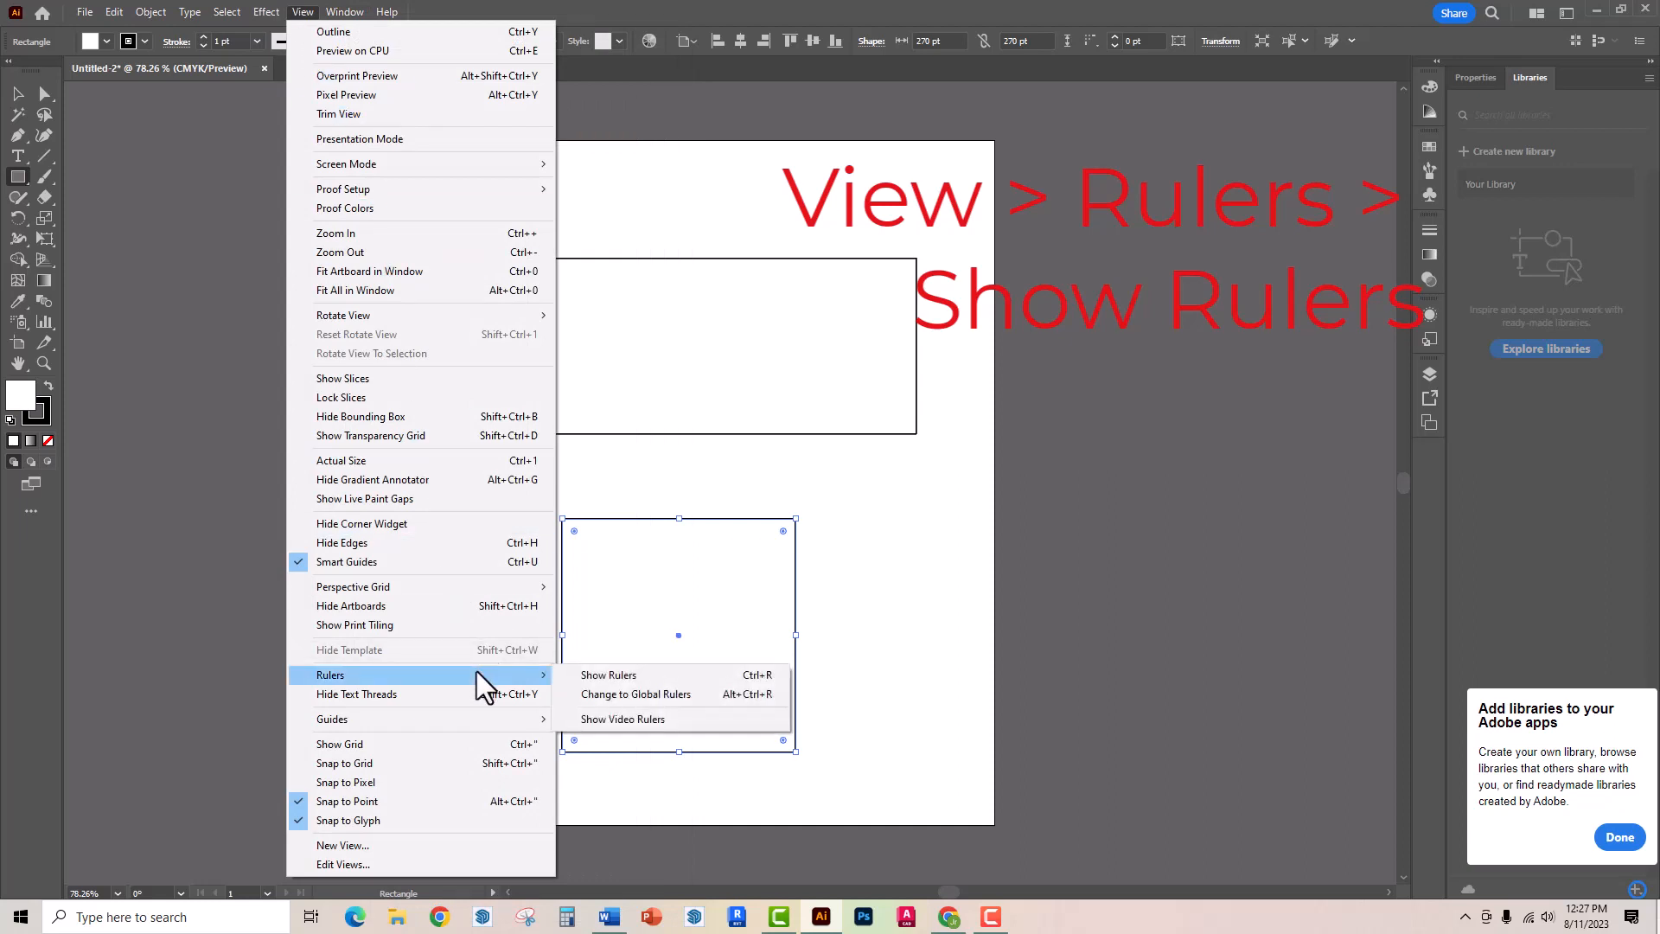
left_click(608, 675)
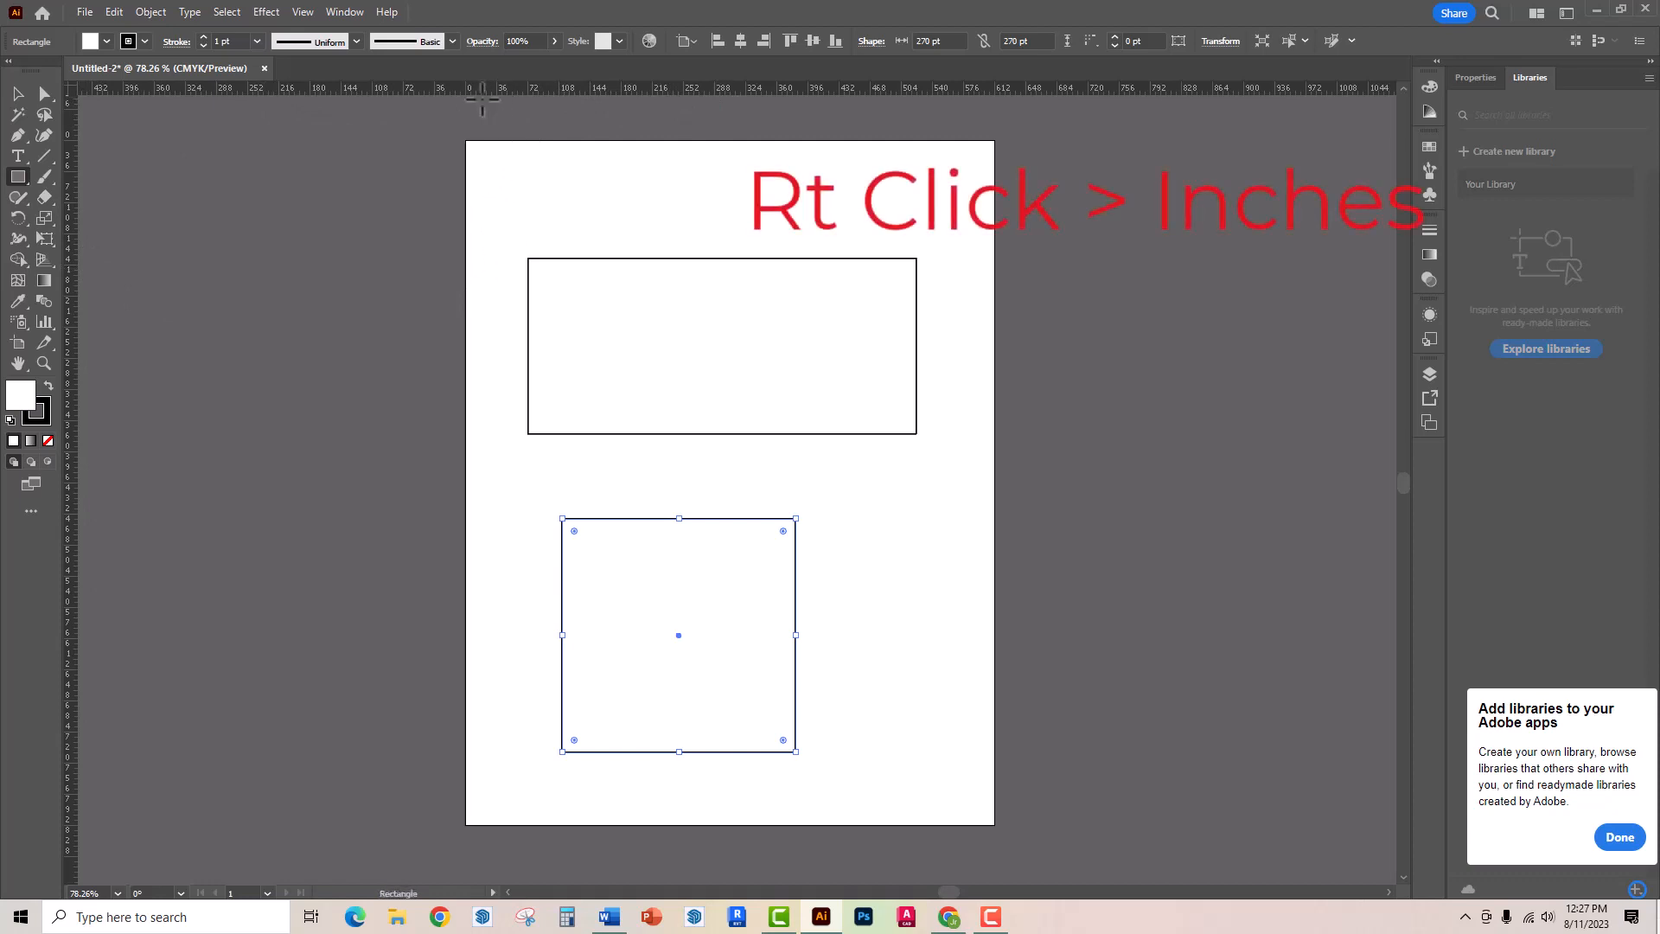
right_click(487, 102)
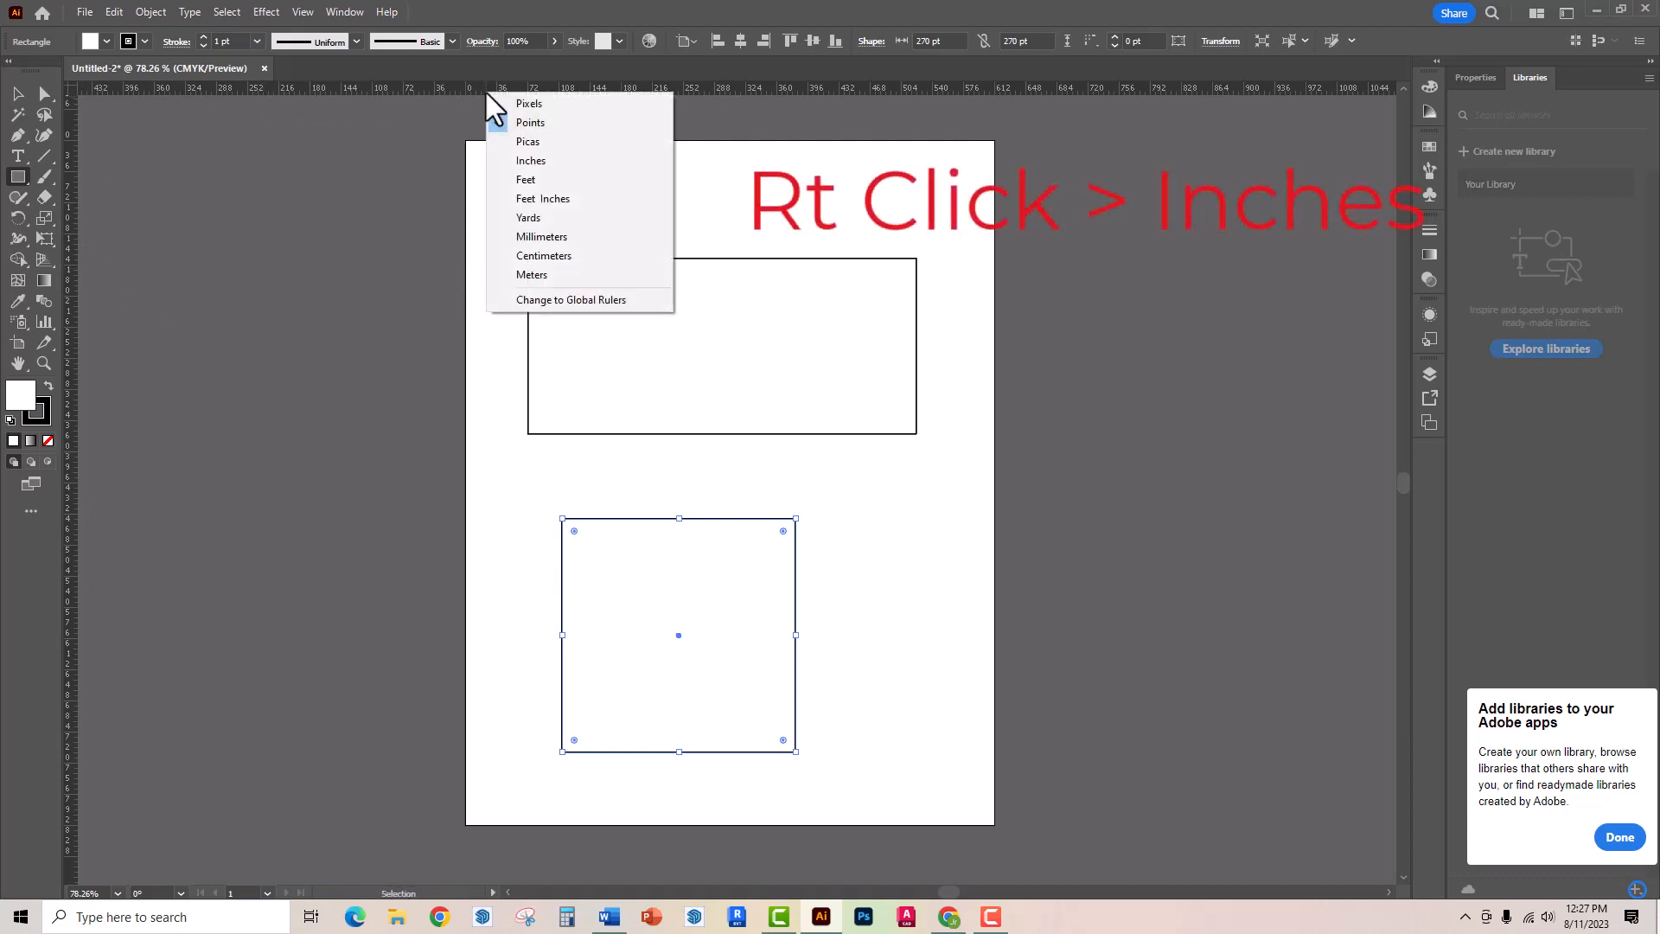
left_click(530, 162)
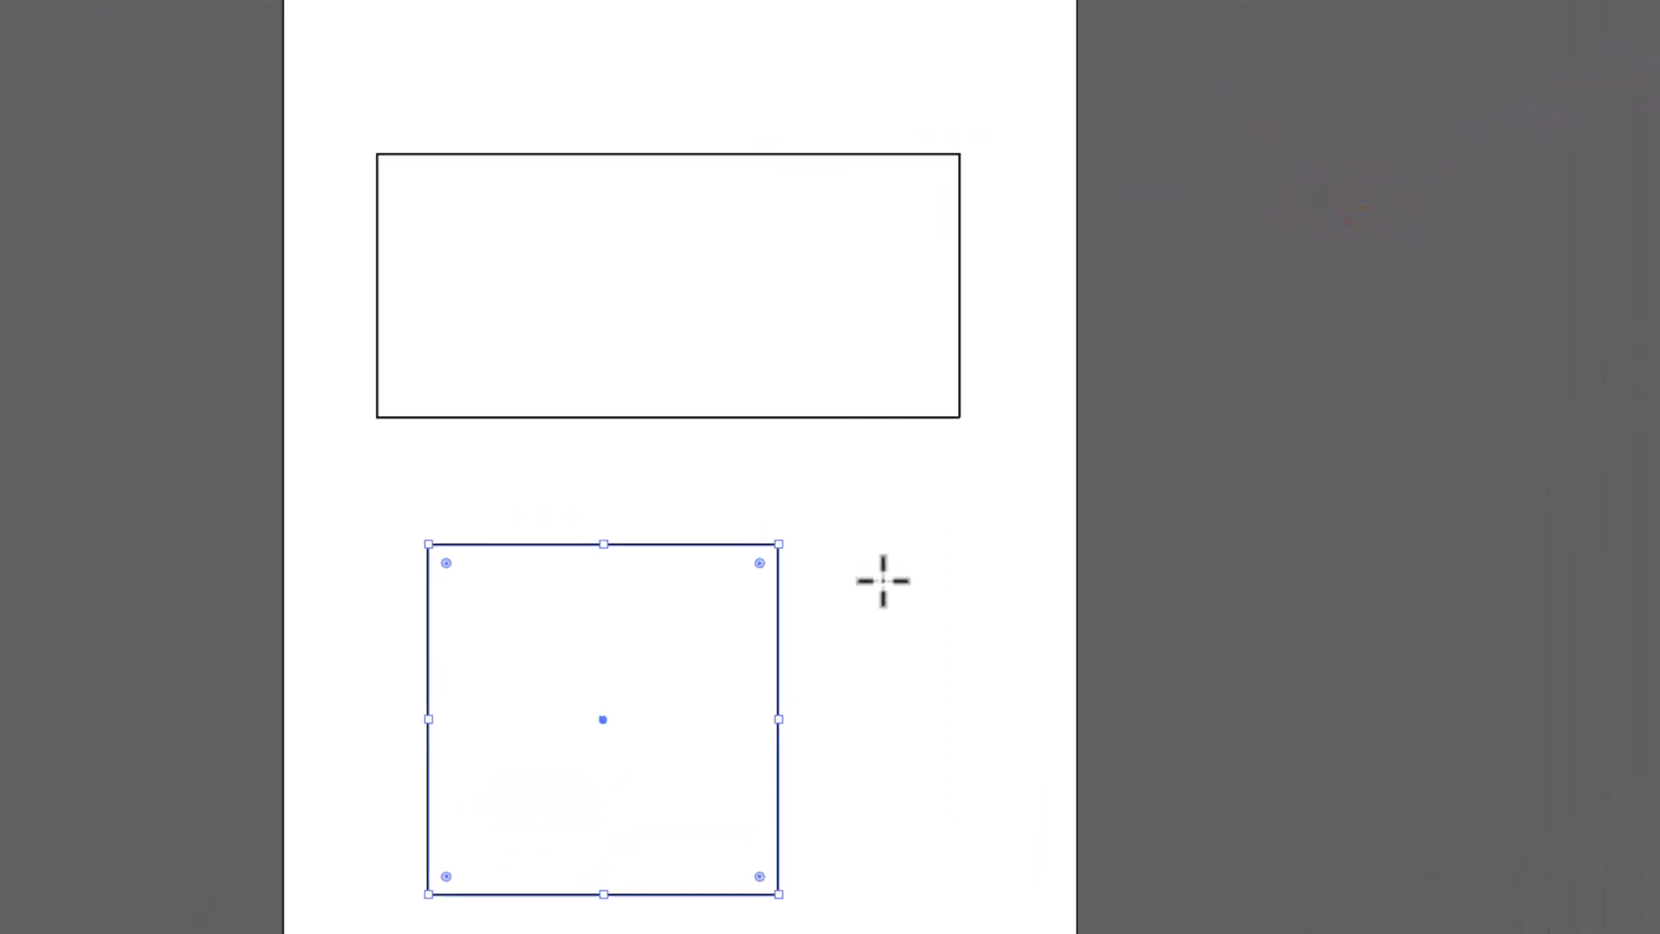
- Create a rectangle exactly 4 in wide and 6 in high and move it onto the artboard, overlapping the other two shapes
left_click(864, 542)
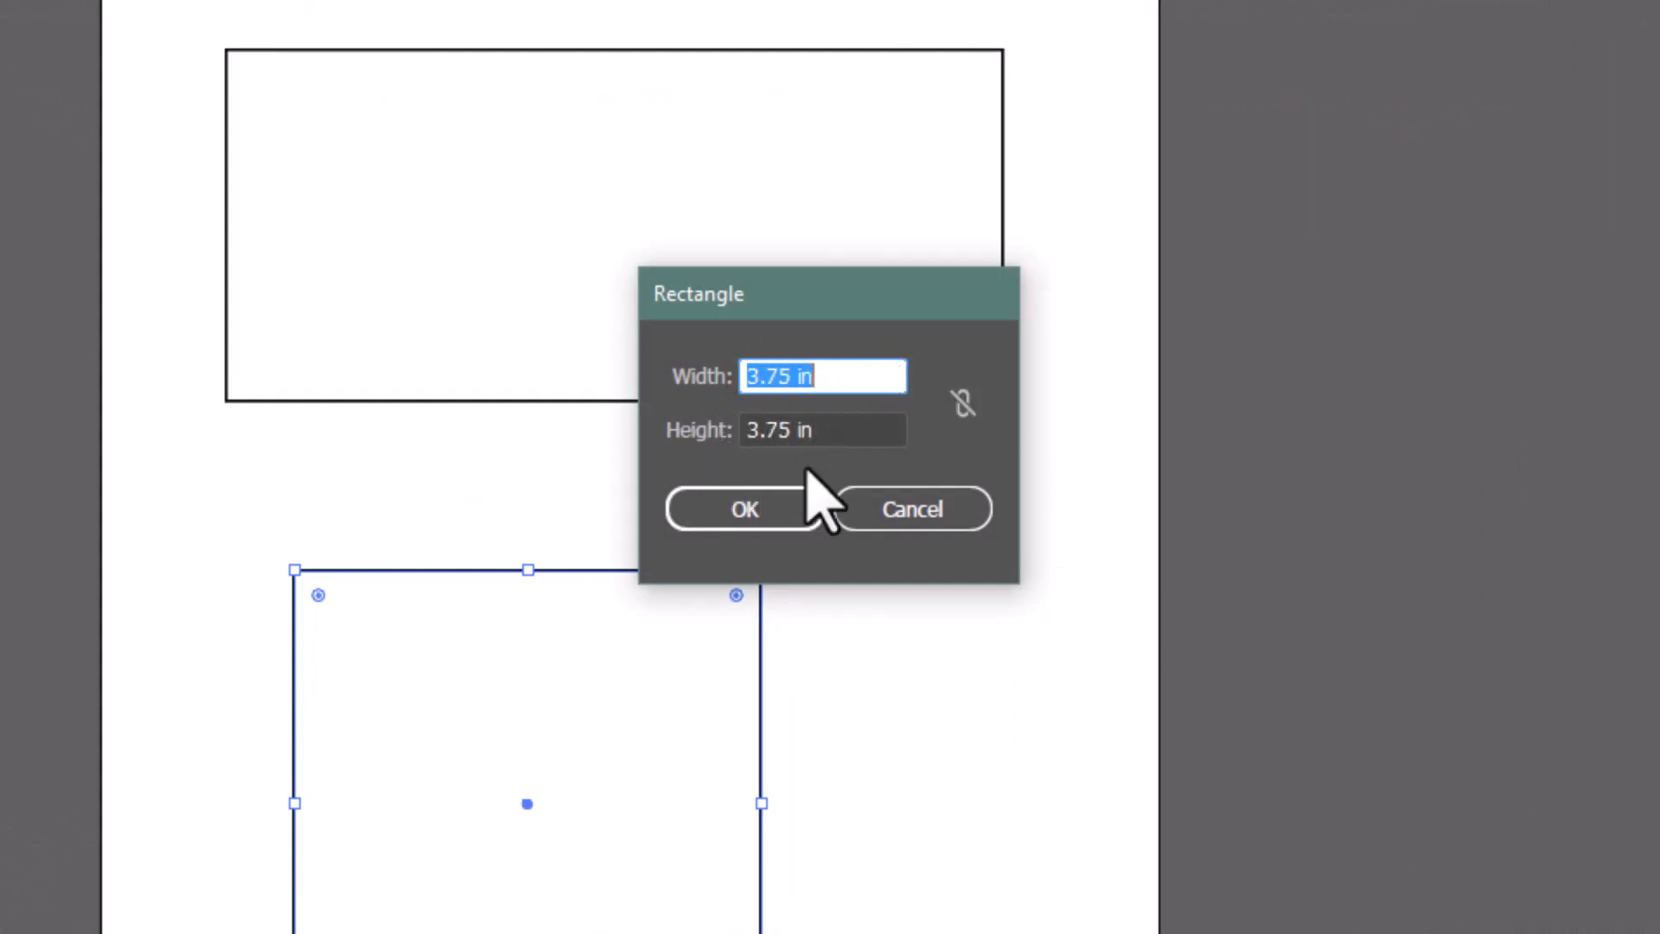
left_click_drag(837, 371, 644, 372)
type("4")
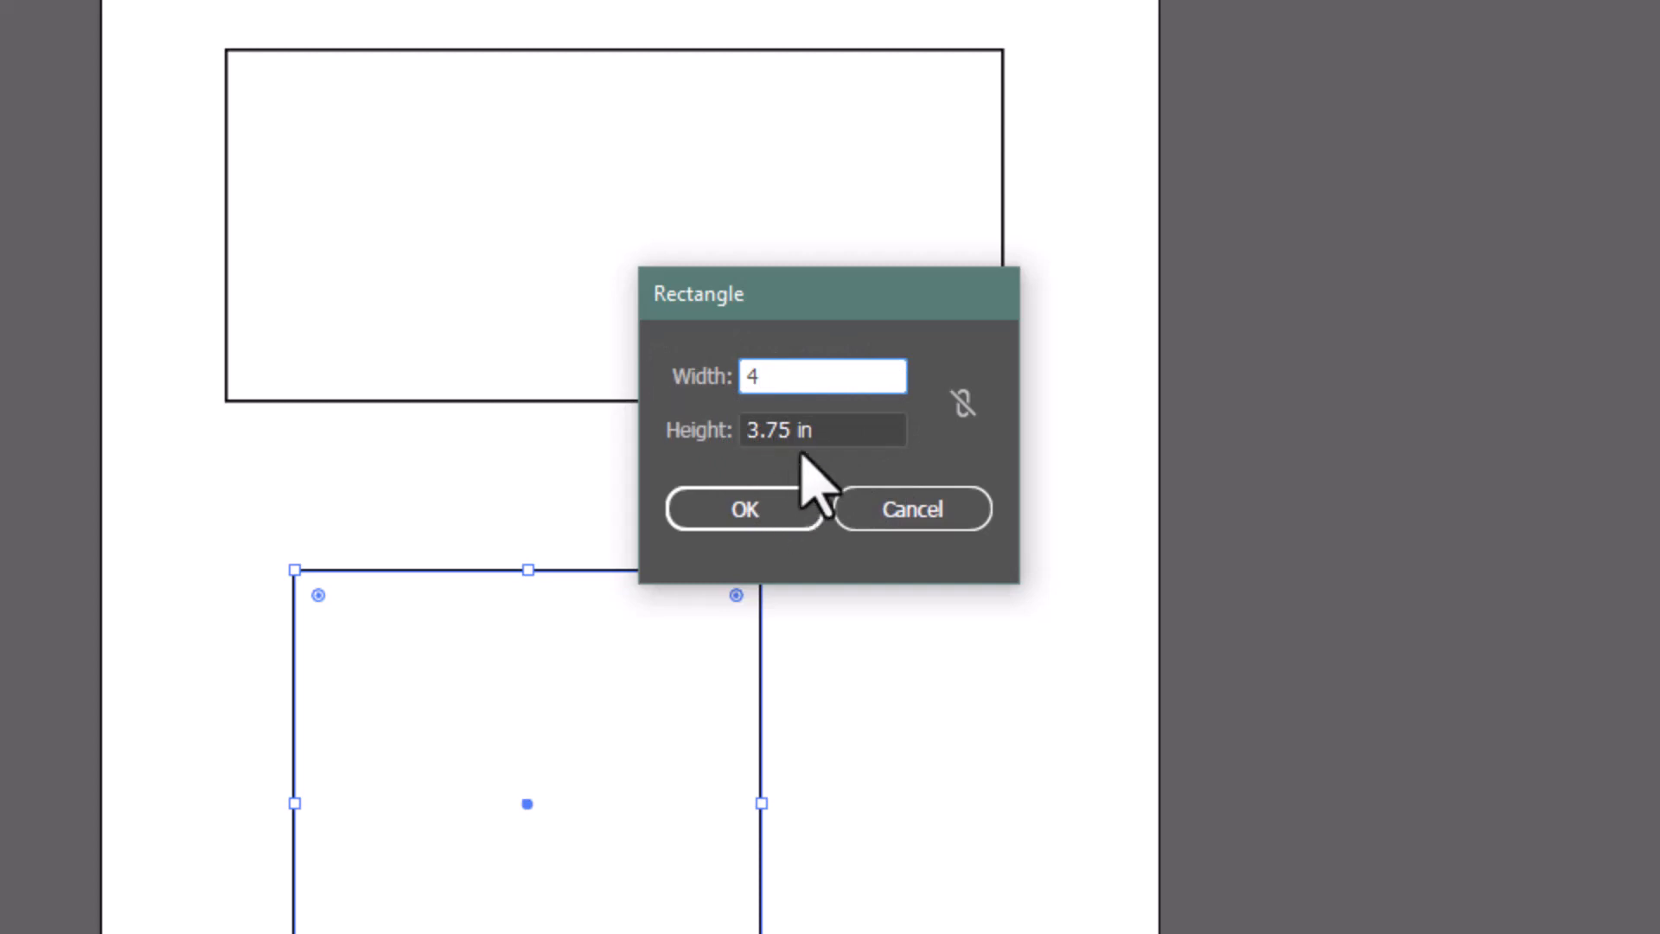
key("Tab")
type("6")
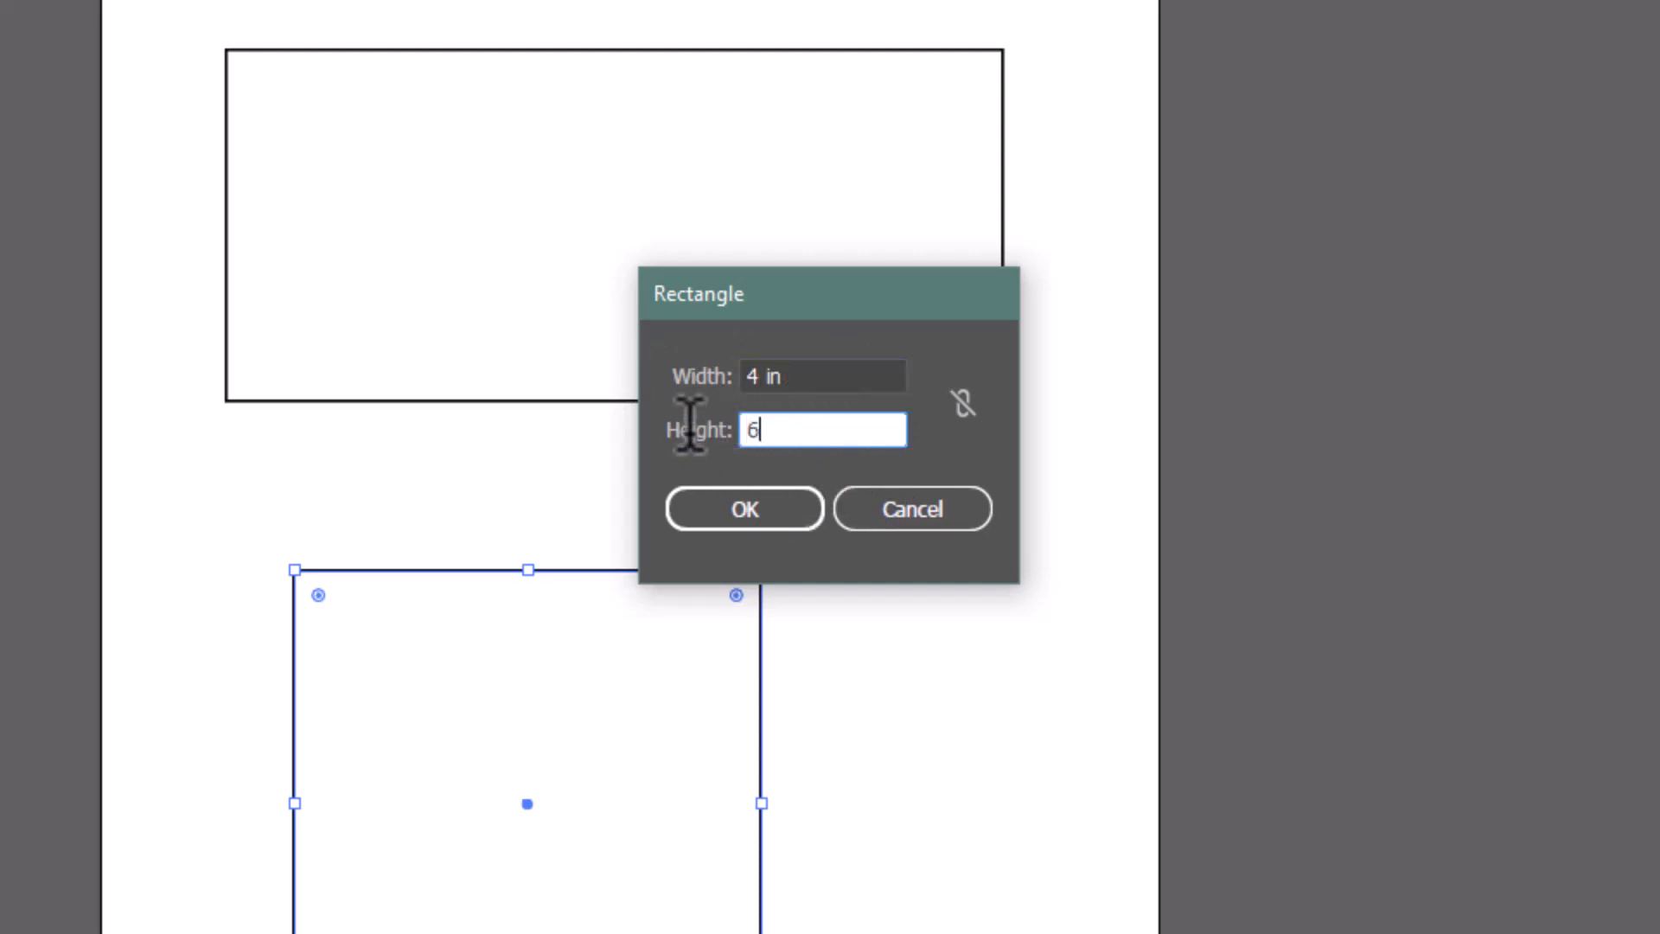
left_click(701, 506)
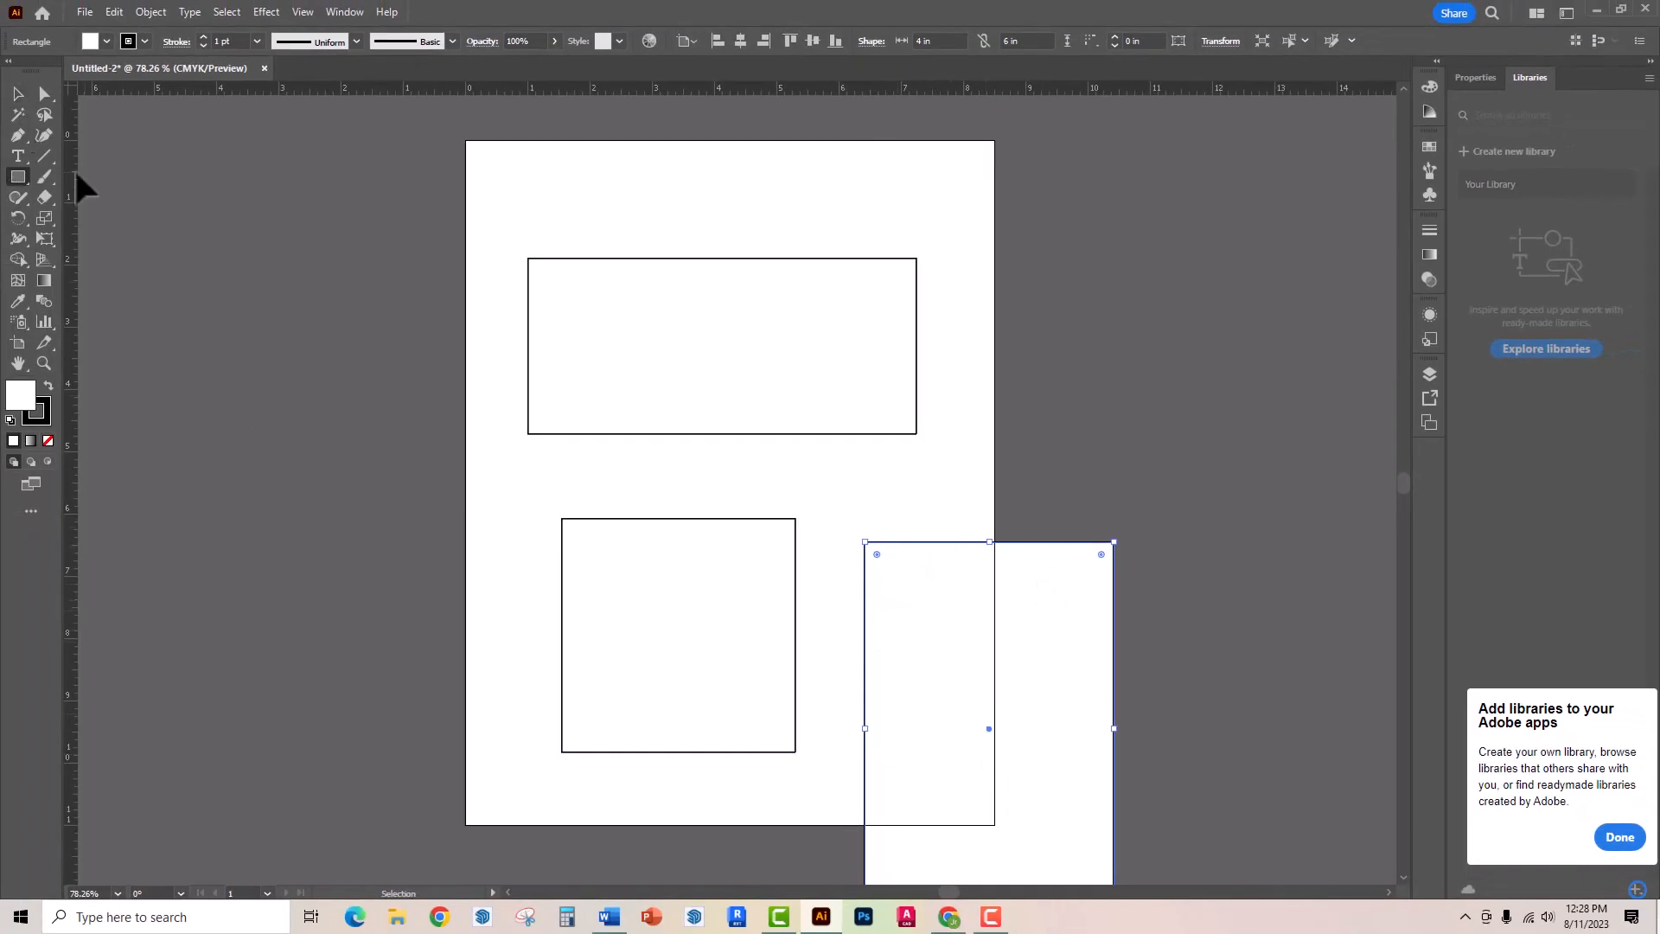
left_click(17, 93)
left_click_drag(922, 701, 708, 481)
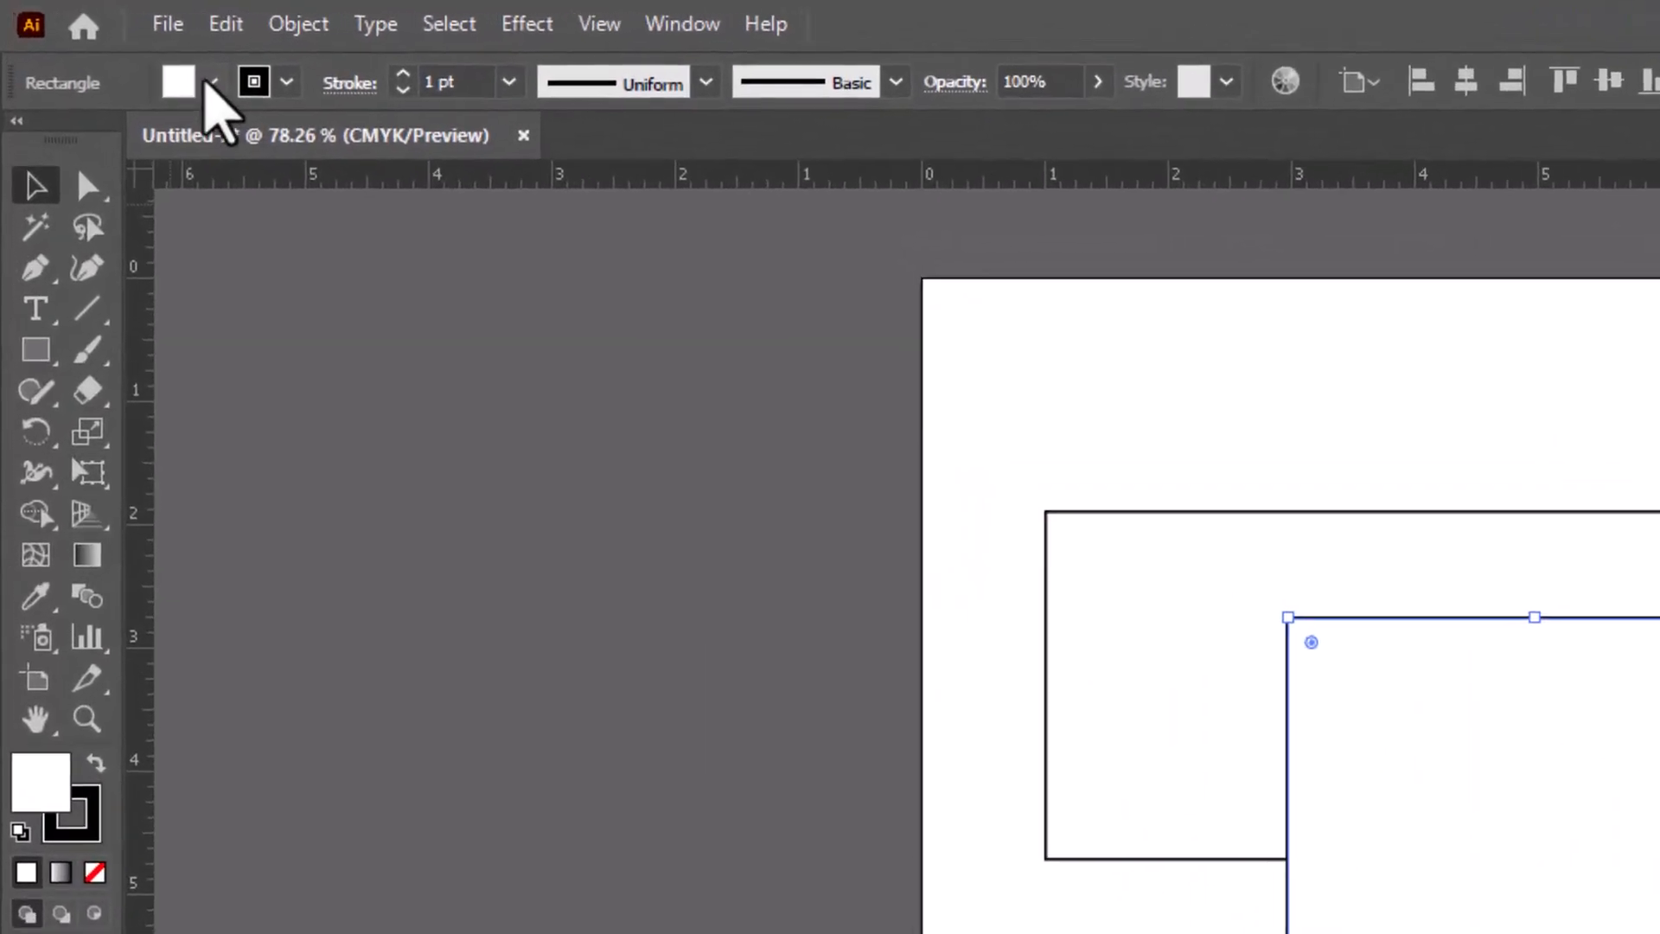
- Give the 4 by 6 in rectangle a light blue fill and a red stroke
left_click(106, 42)
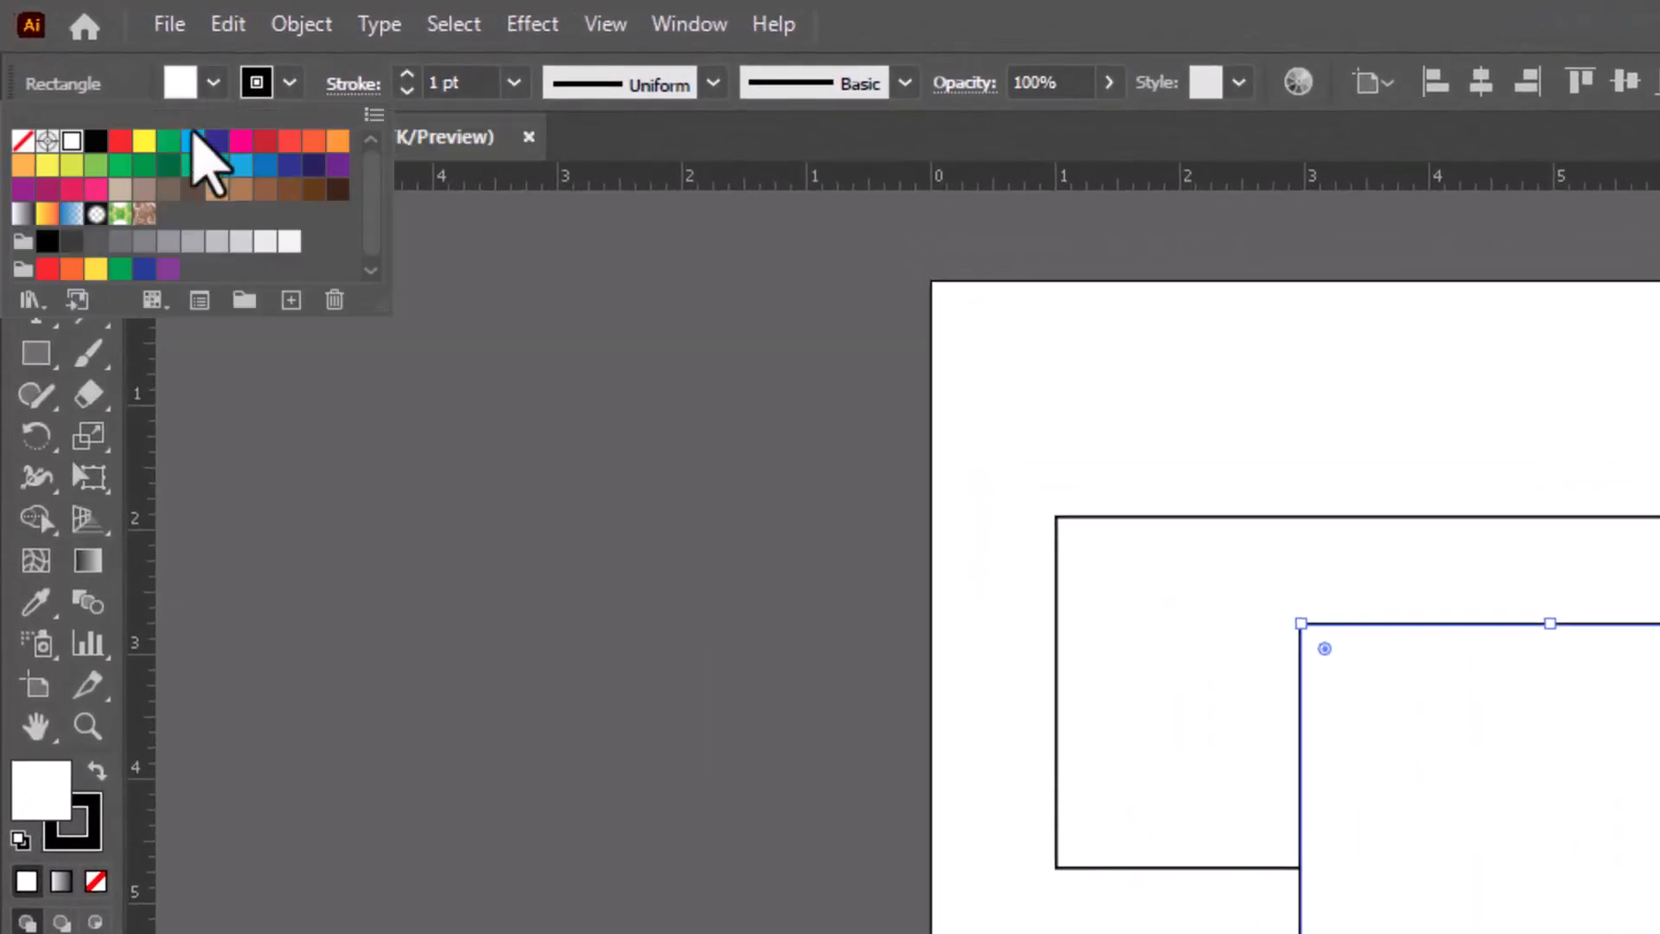
left_click(192, 140)
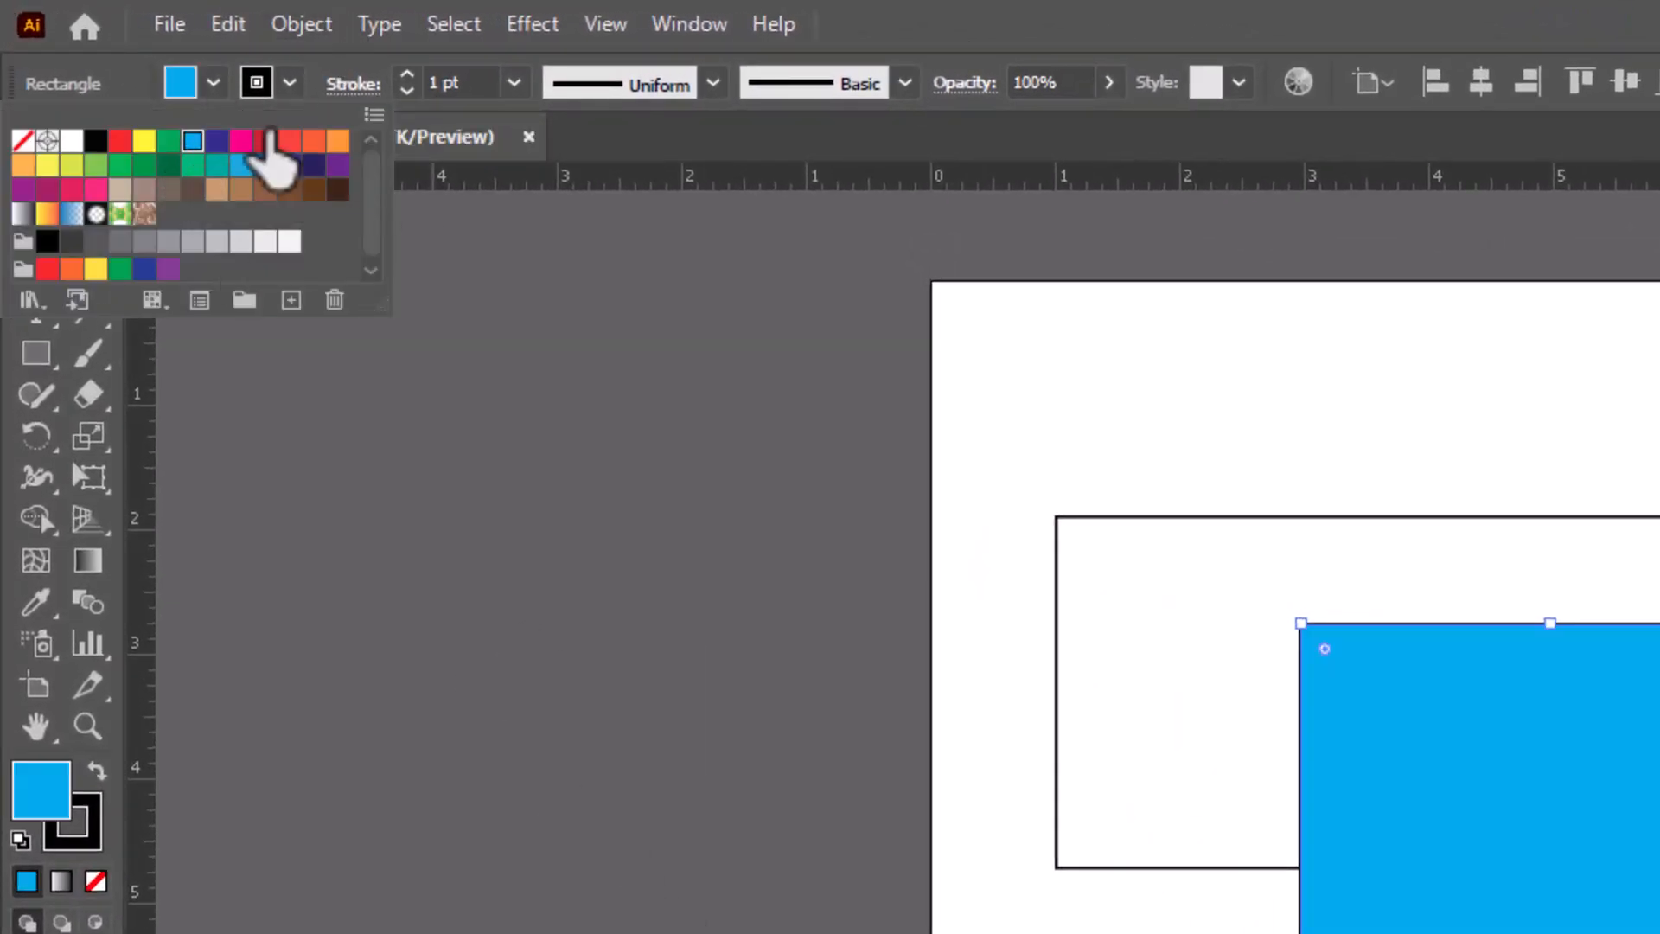
left_click(291, 83)
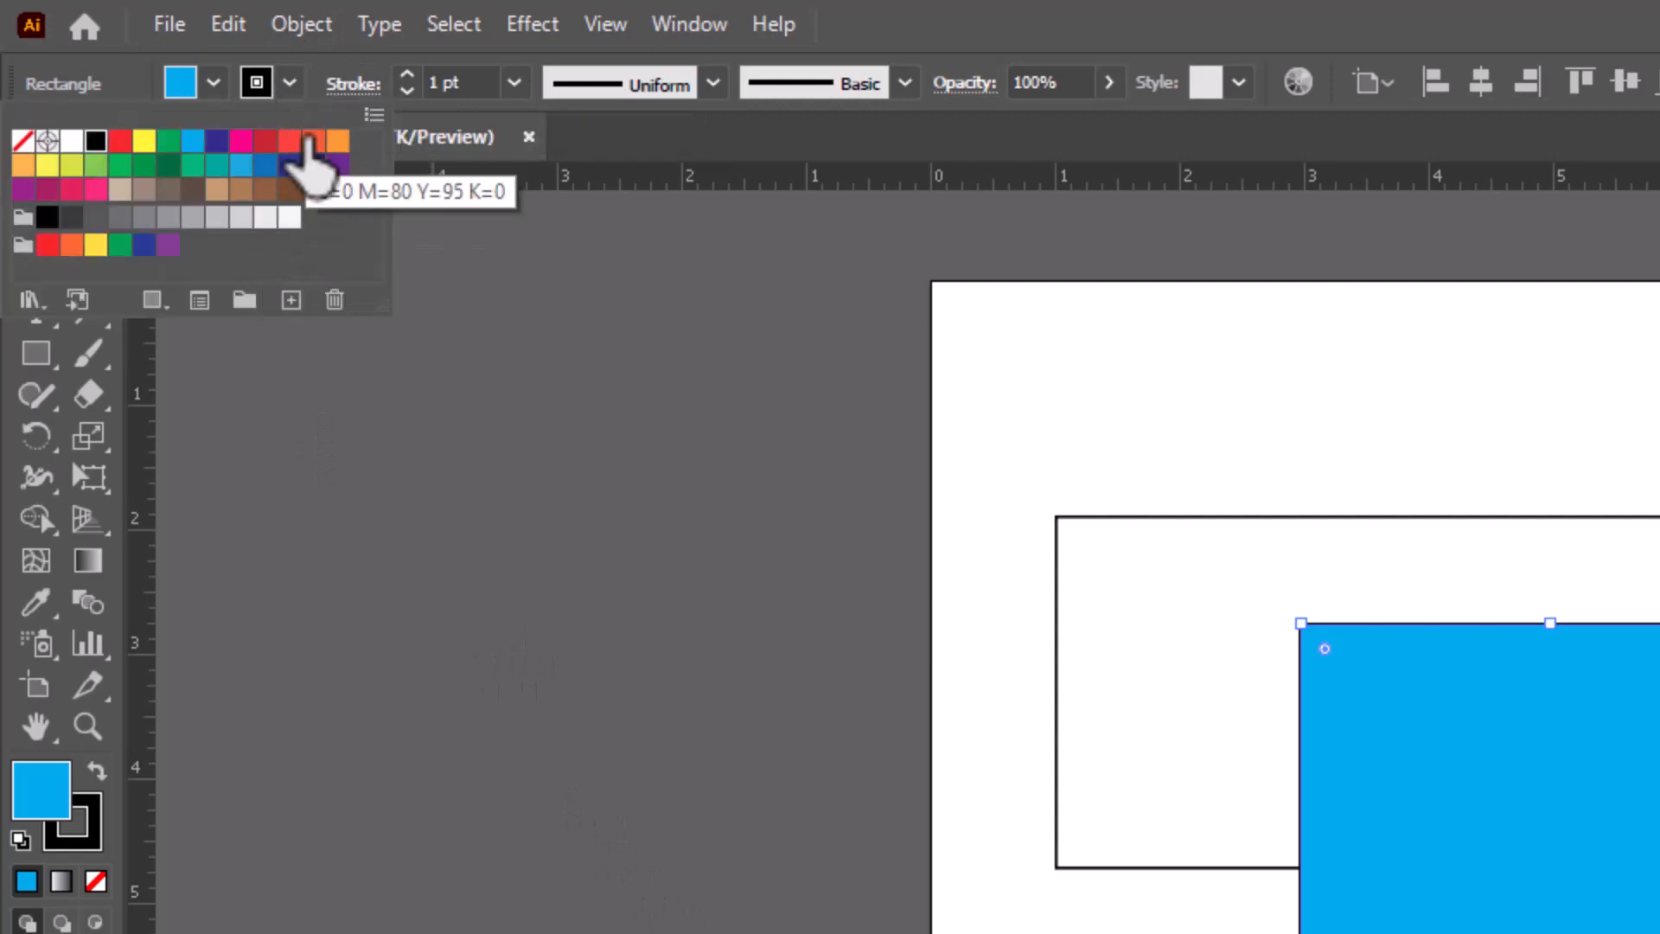
left_click(290, 140)
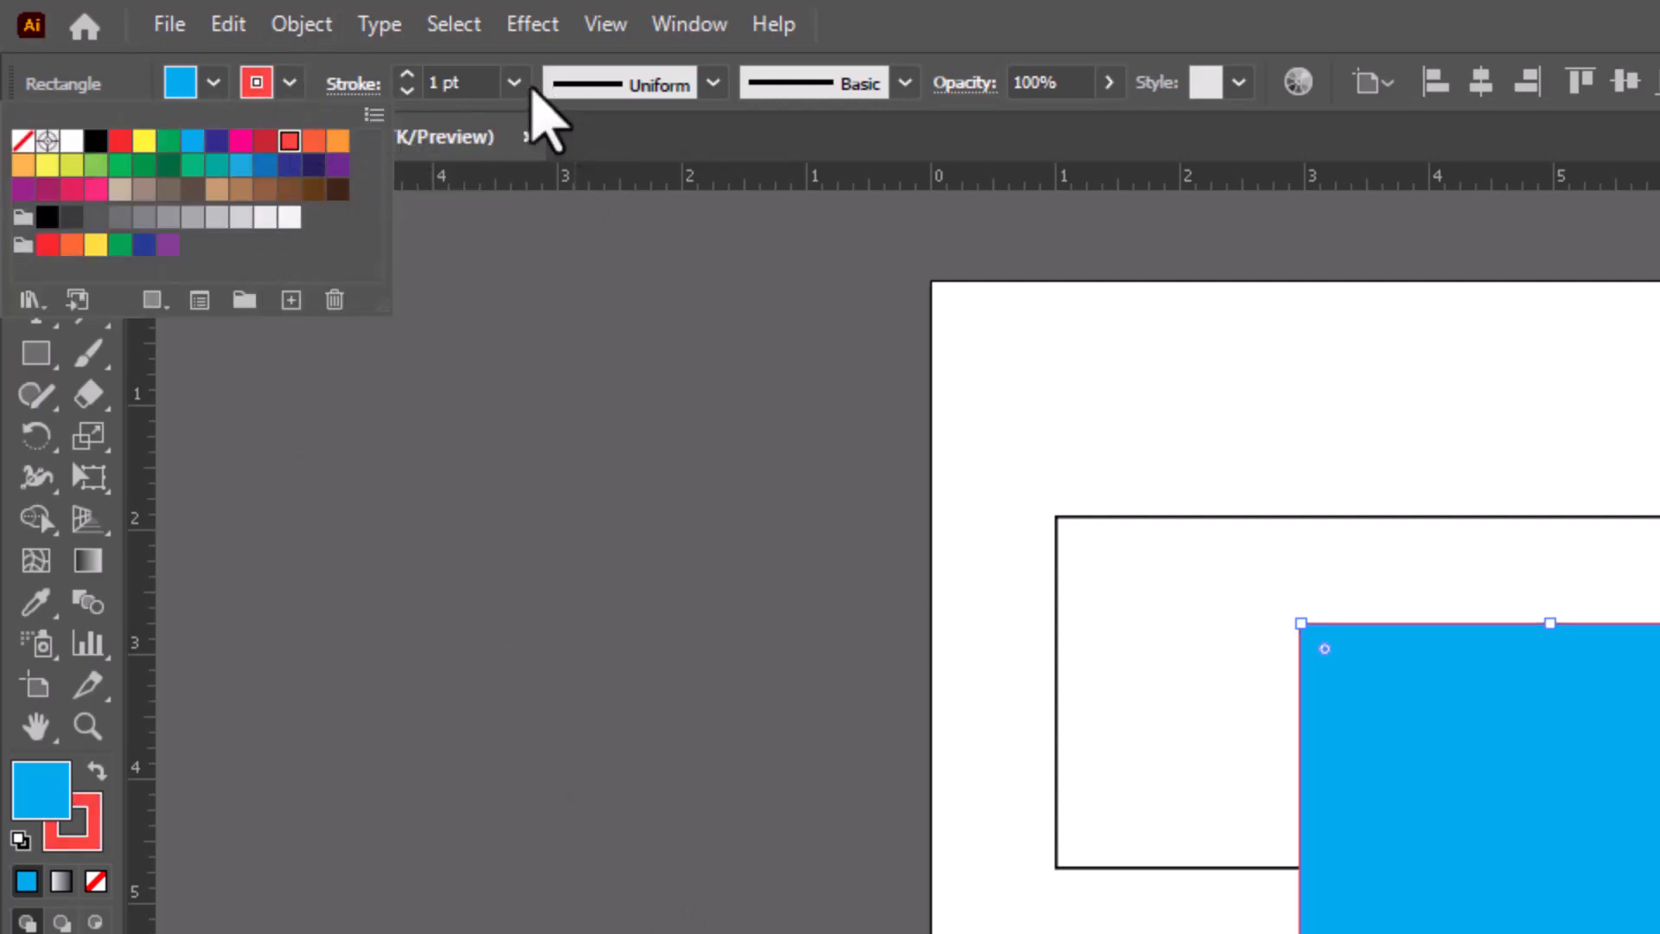
- Try stroke weights of 10 pt and 18 pt on the blue rectangle's red outline
left_click(516, 82)
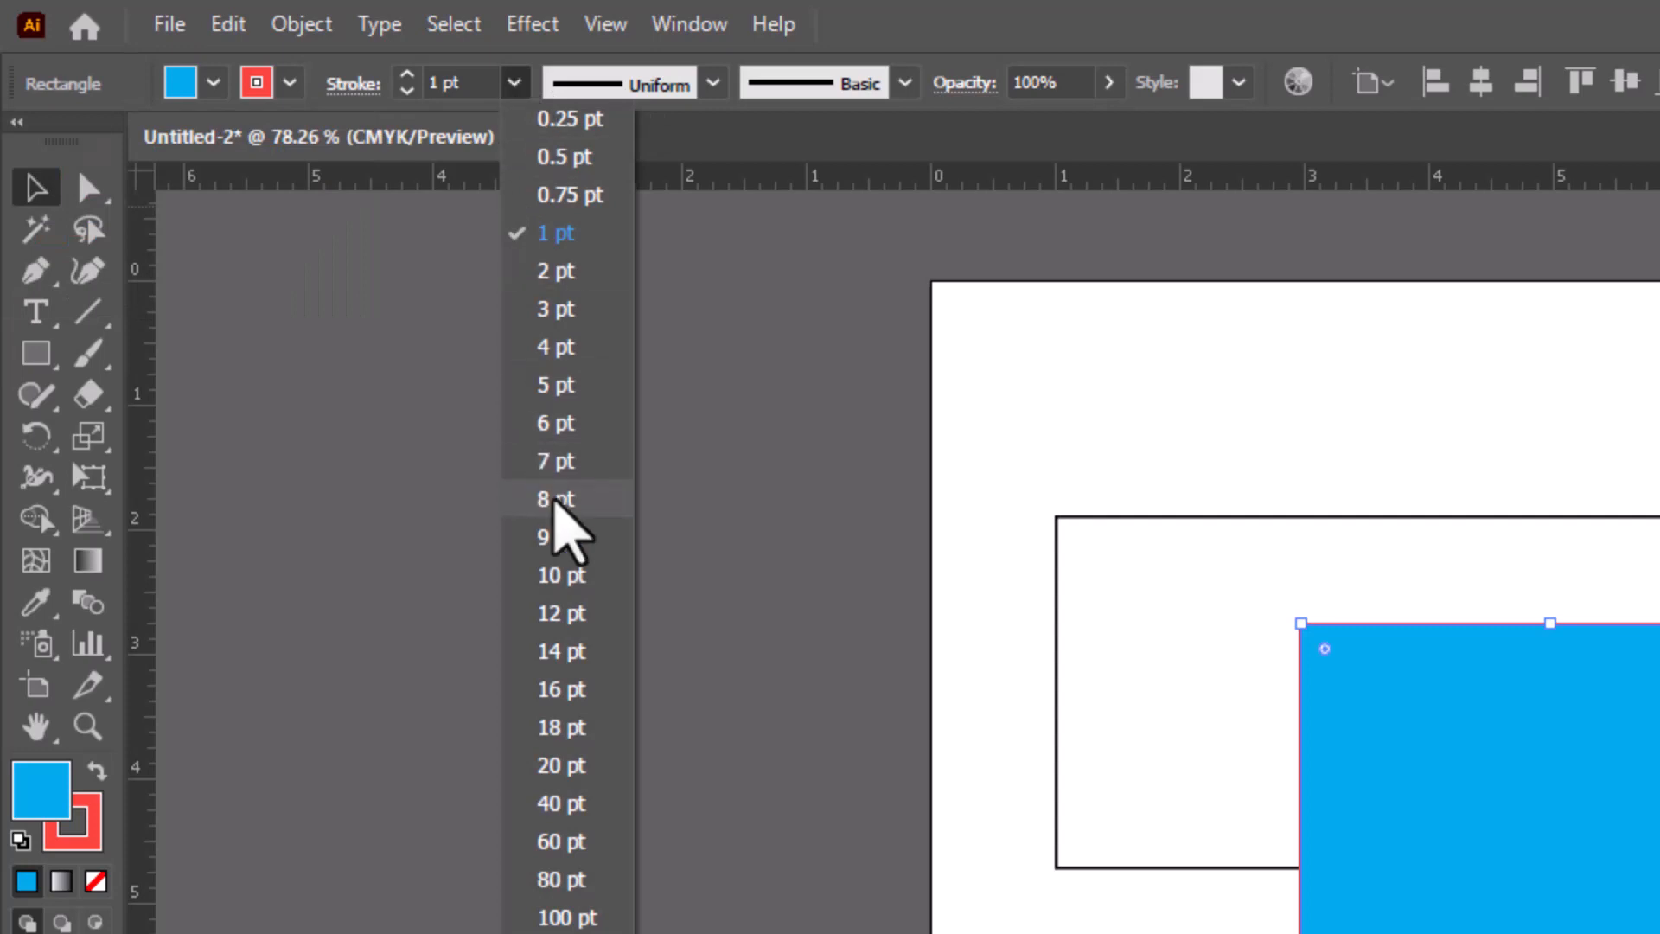
left_click(581, 574)
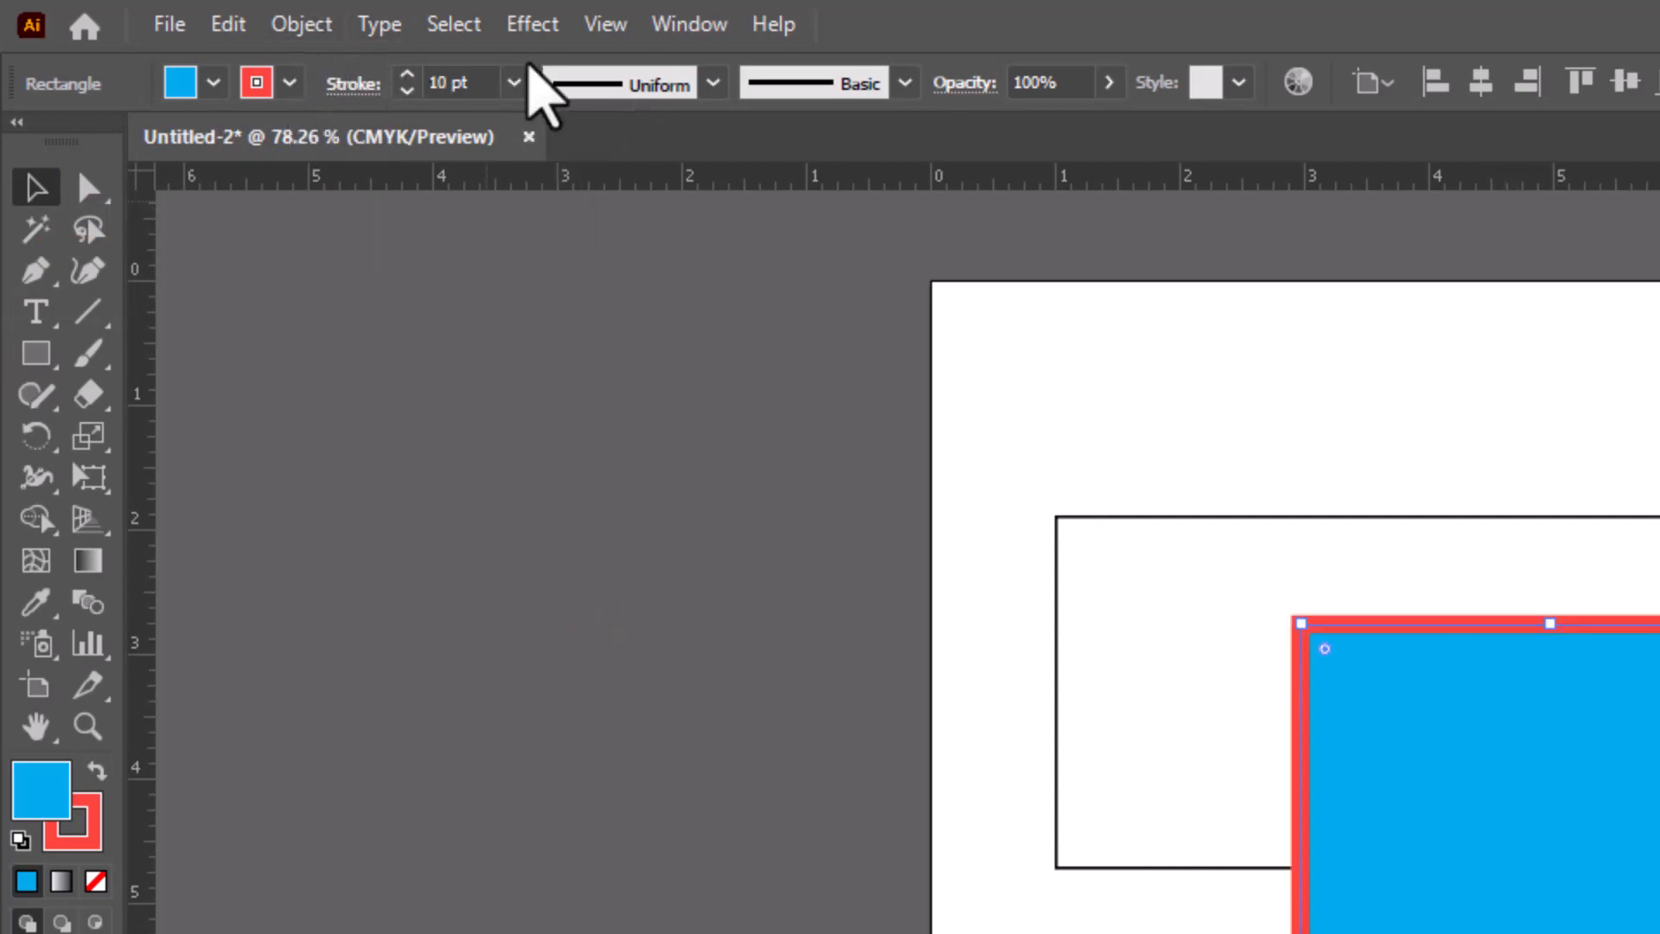
left_click(513, 83)
left_click(573, 728)
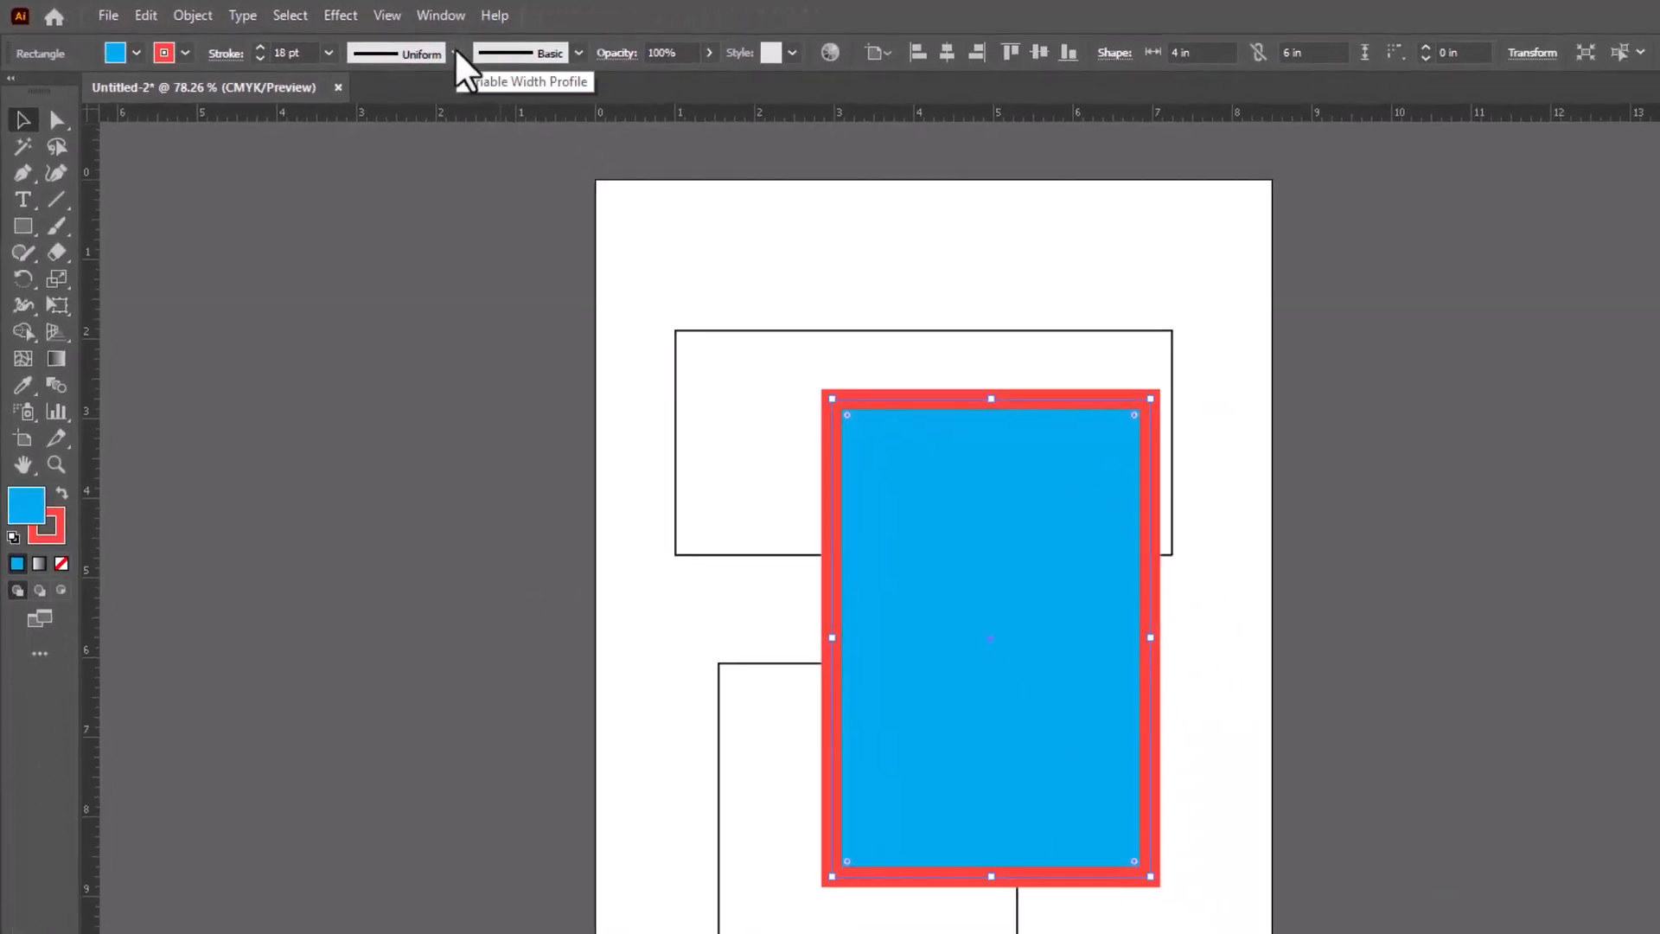
- Try several variable width profiles, starting with Width Profile 1, on the blue rectangle's stroke and return it to Uniform
left_click(457, 55)
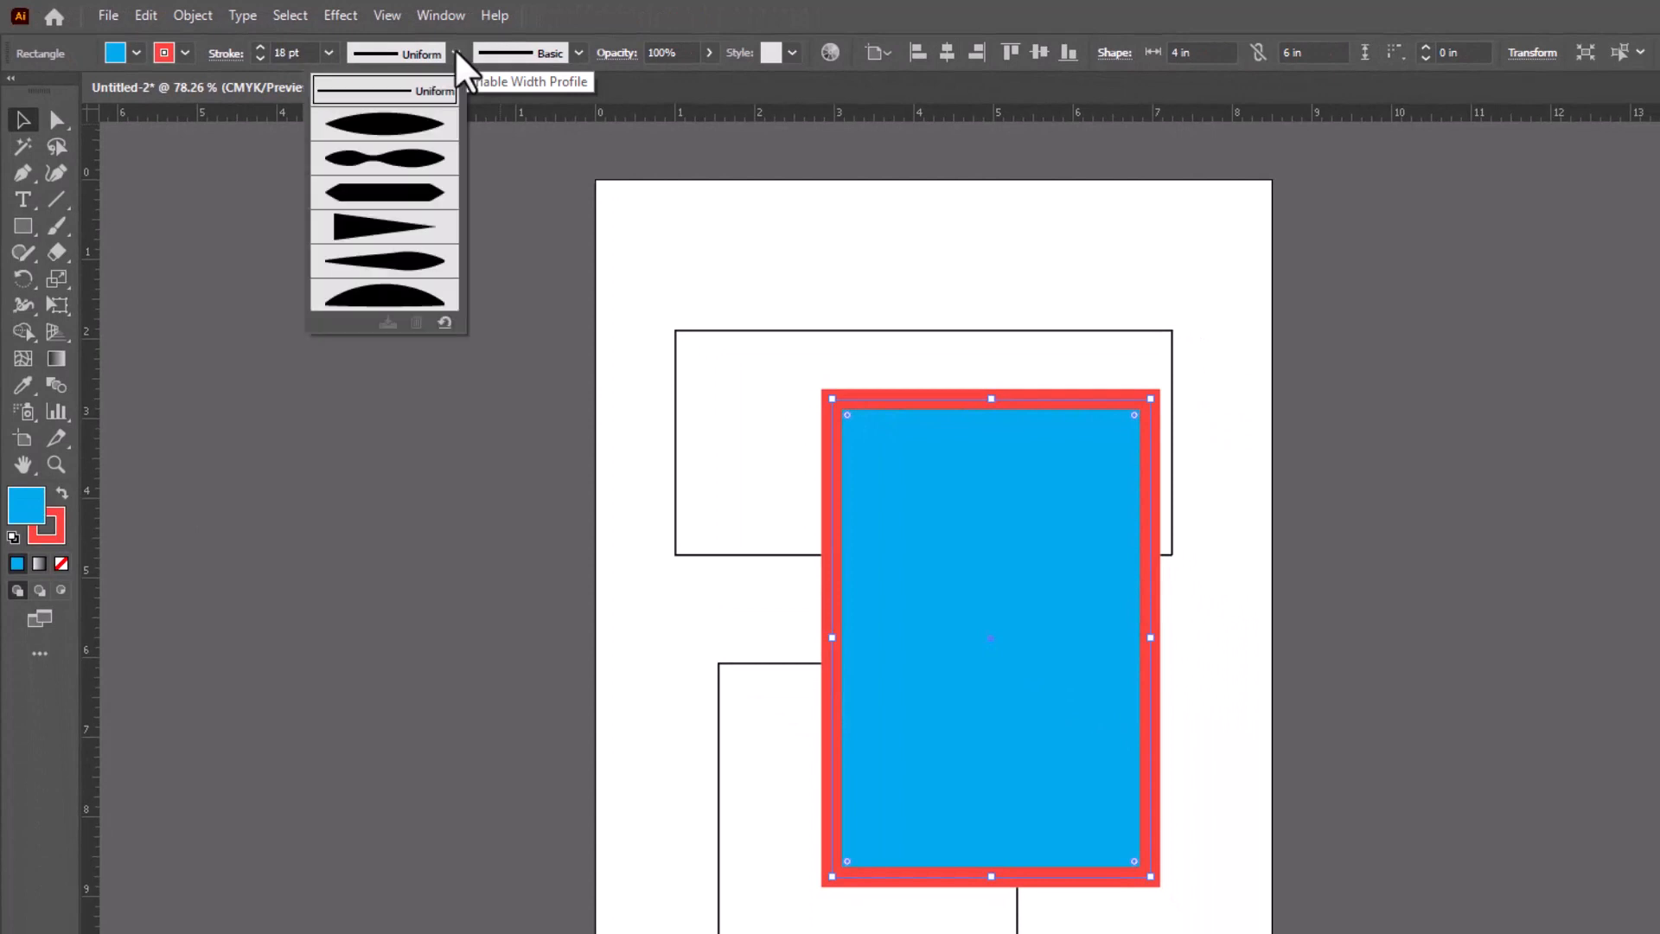
left_click(408, 136)
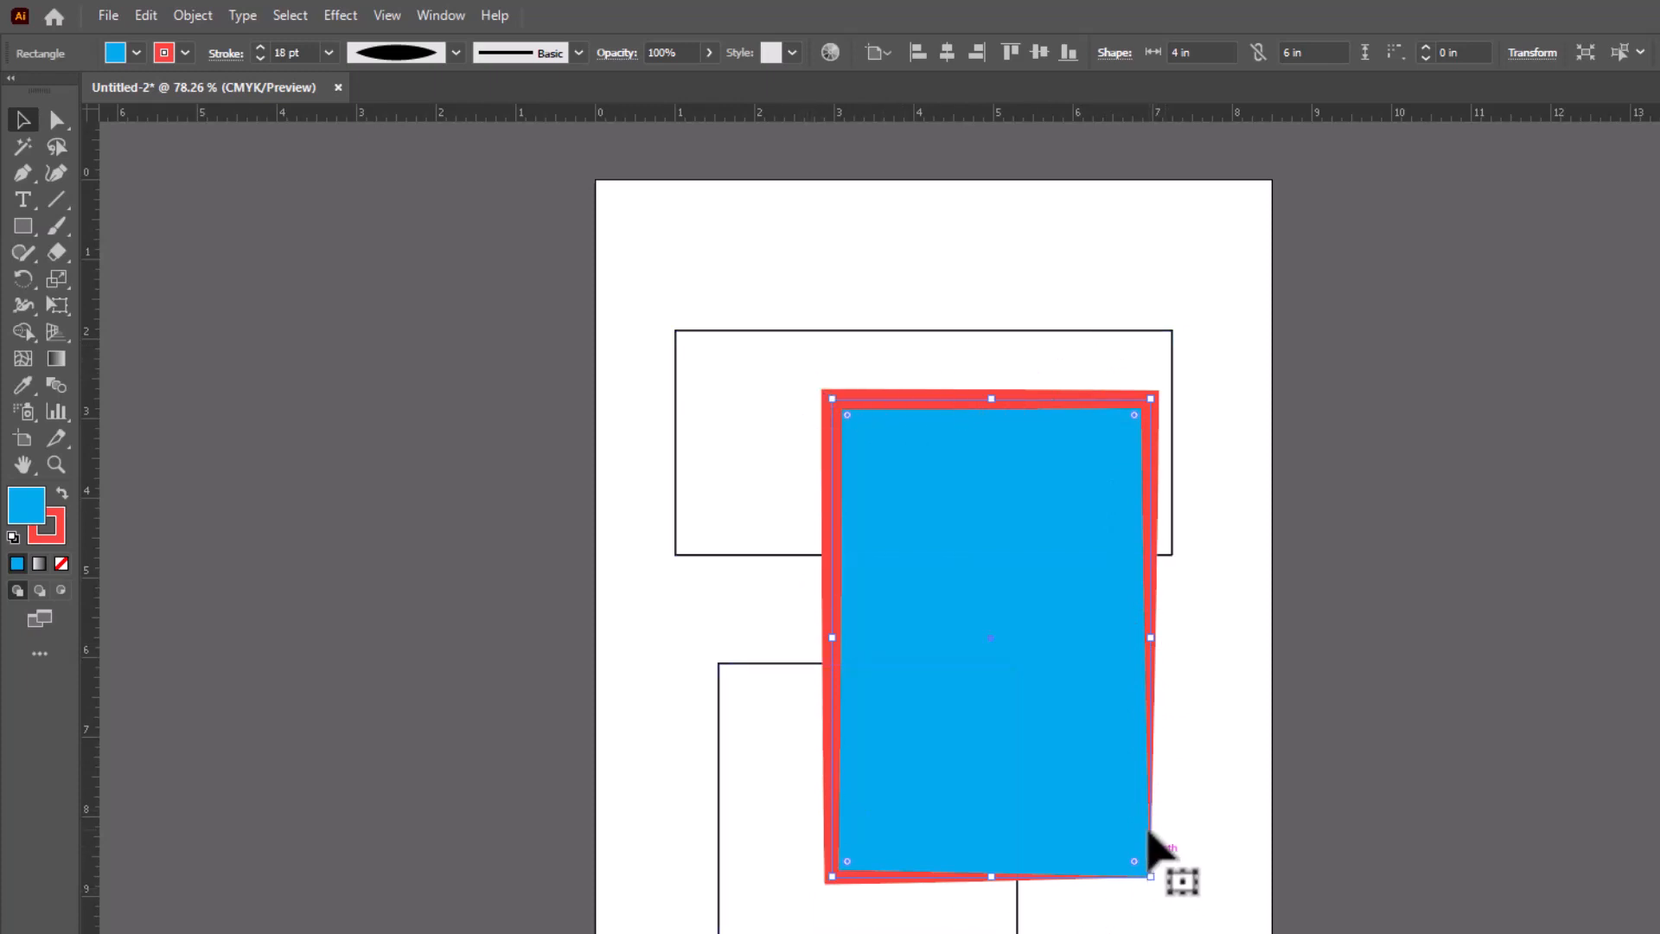
left_click(456, 54)
left_click(393, 174)
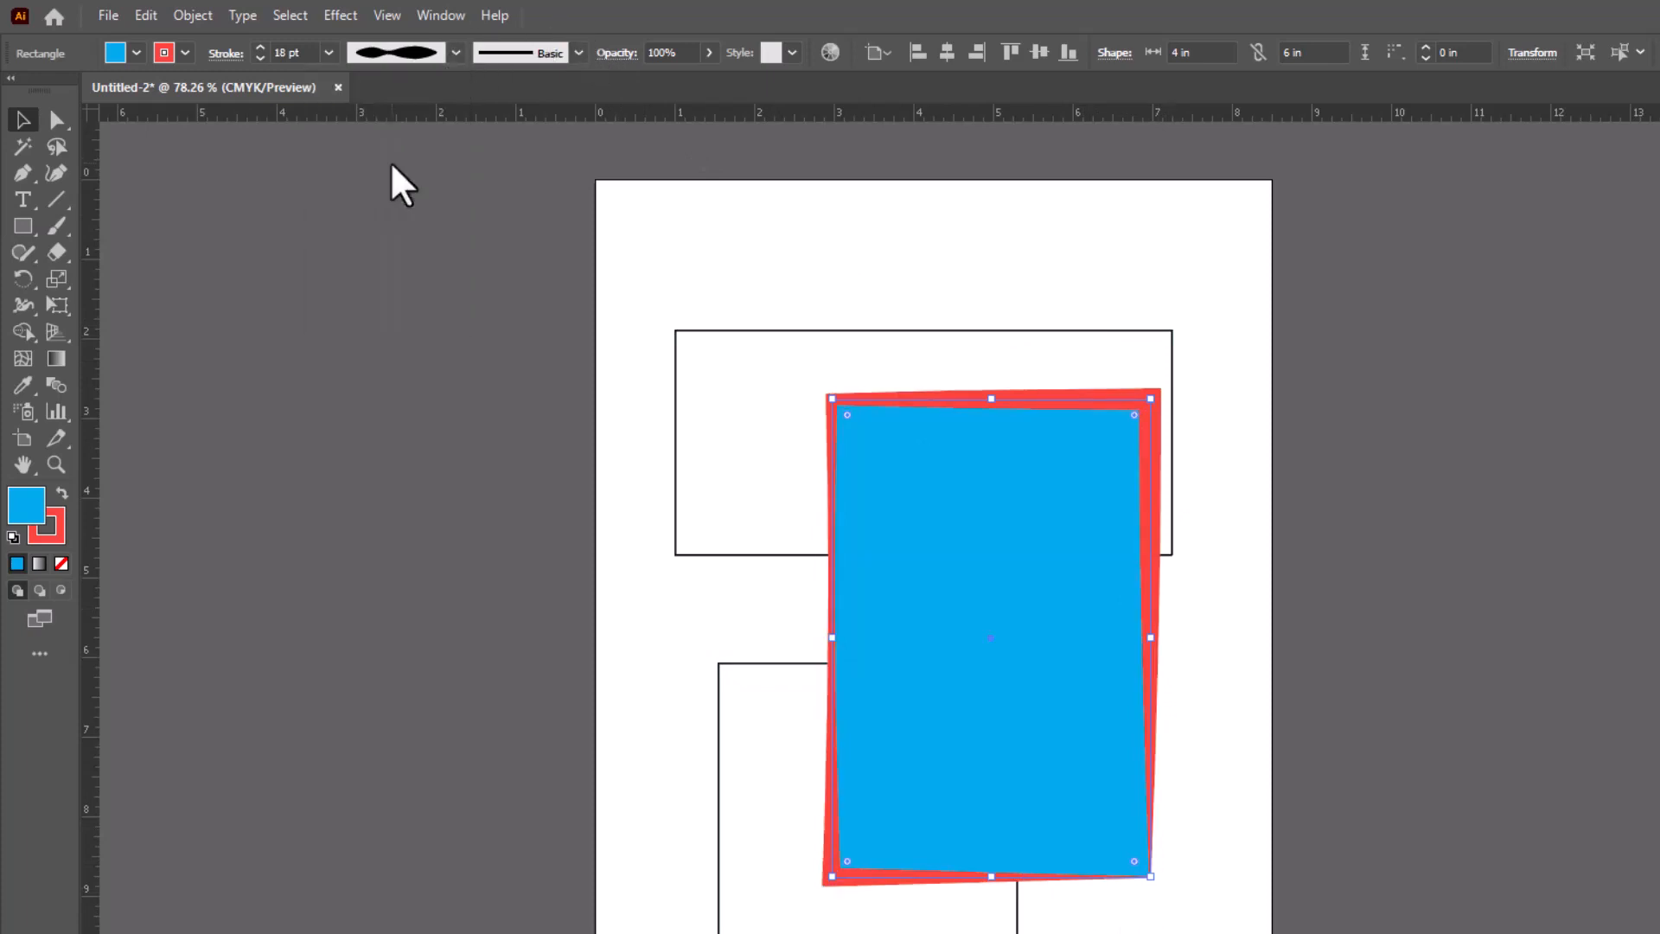
left_click(455, 54)
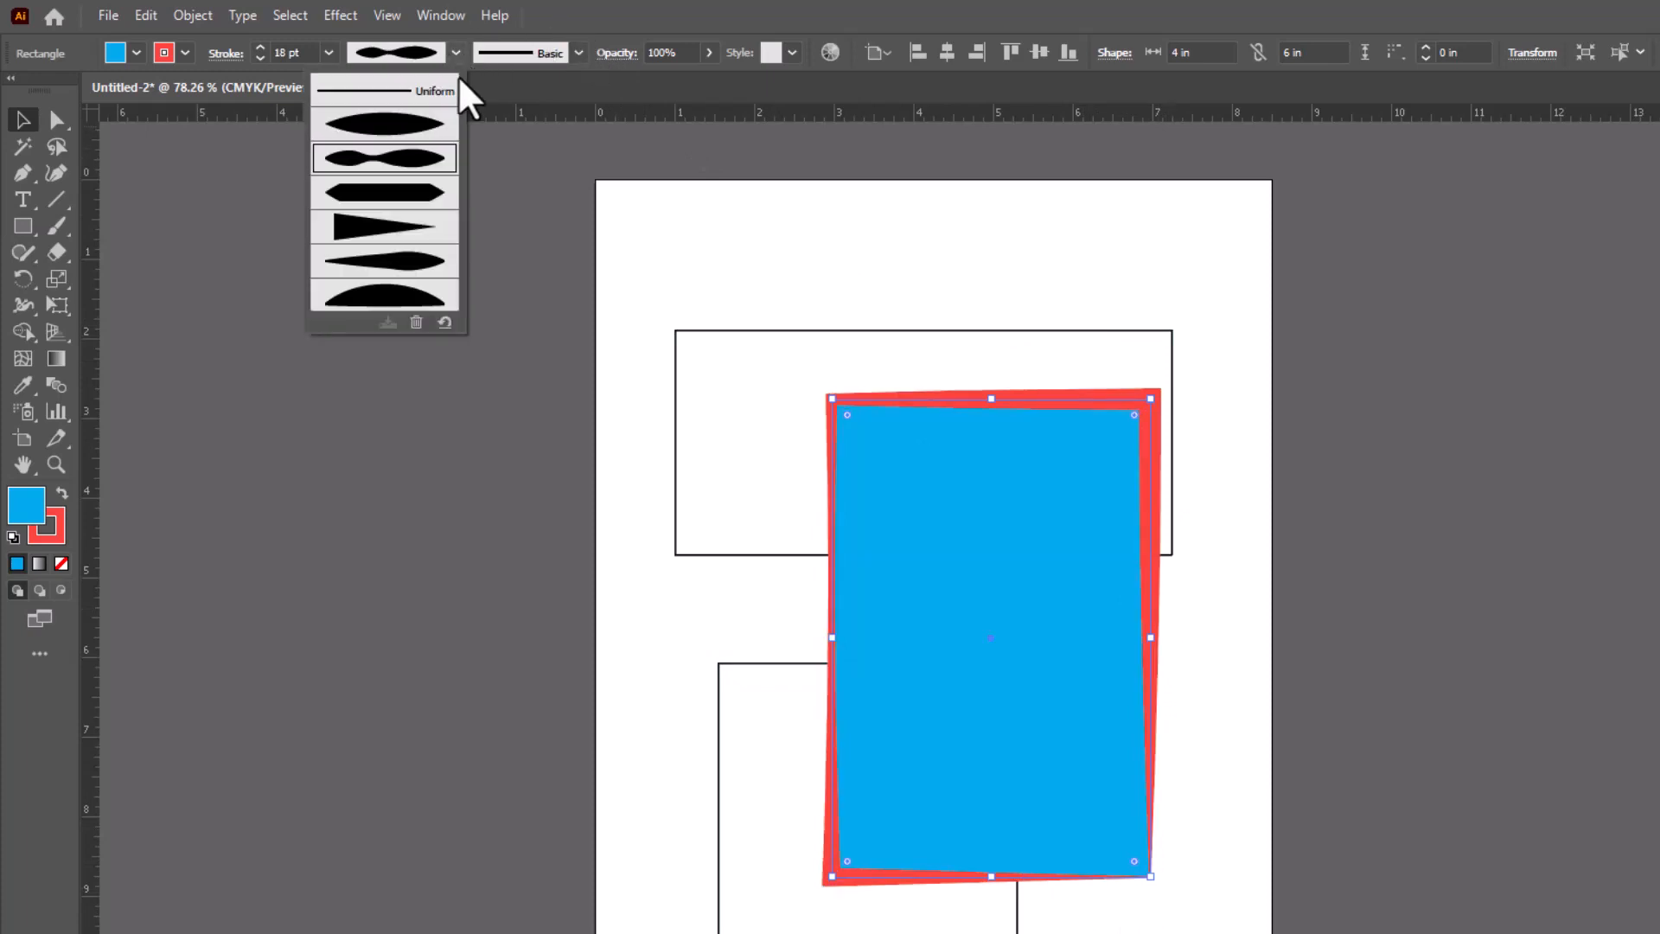
left_click(426, 204)
left_click(455, 53)
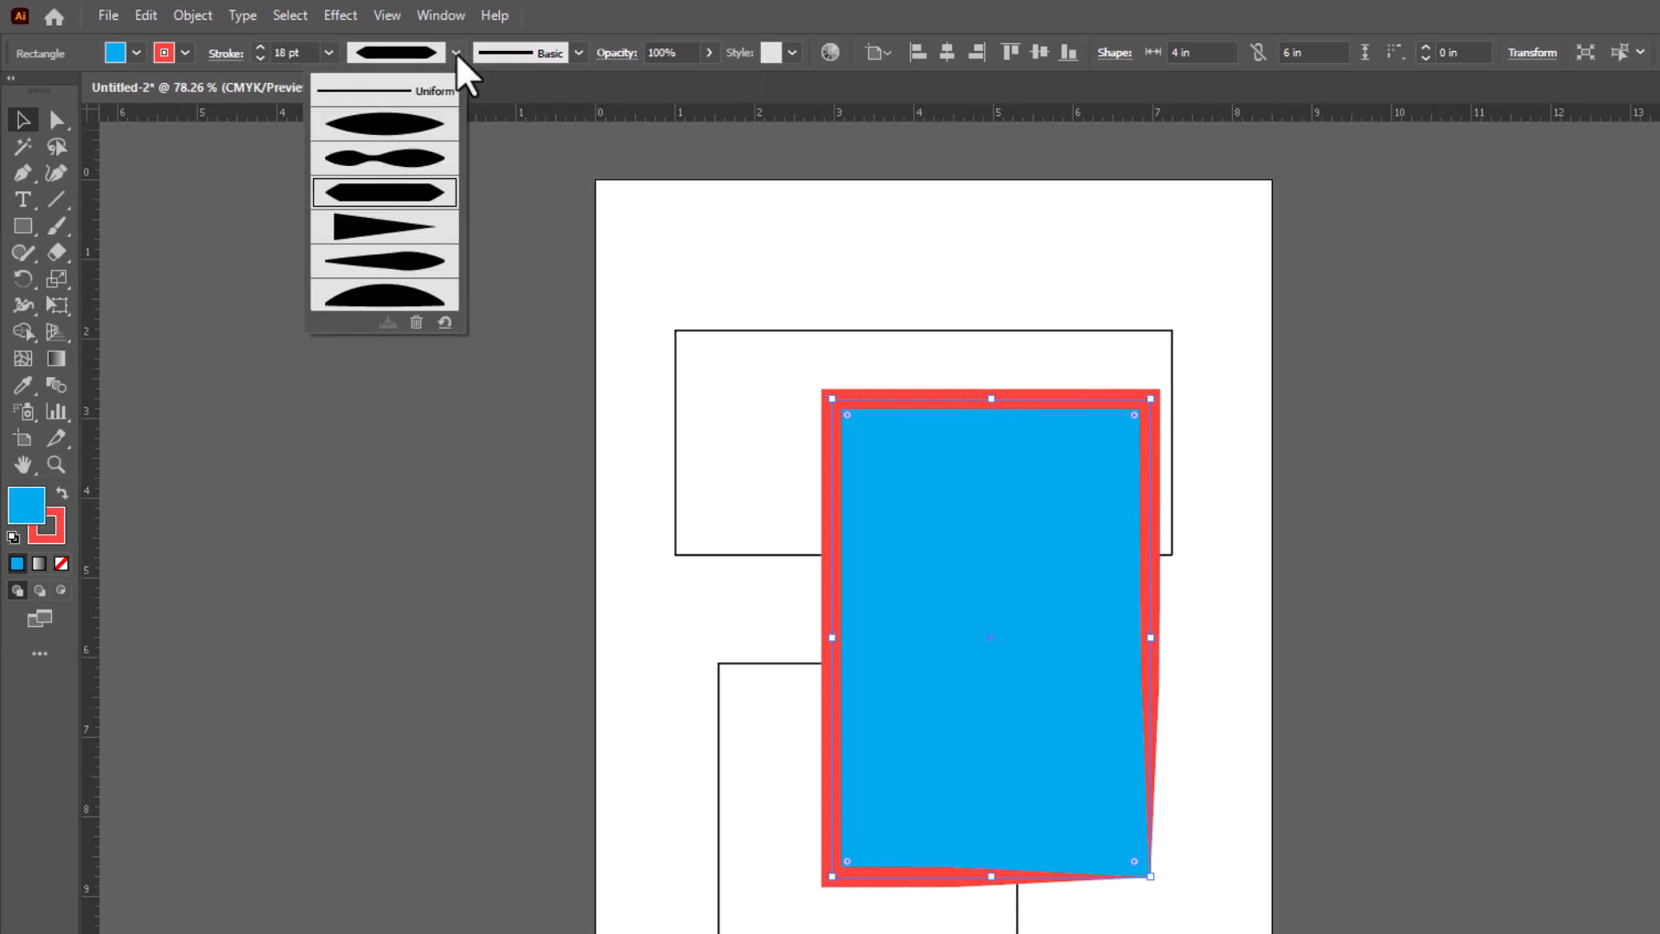
left_click(407, 267)
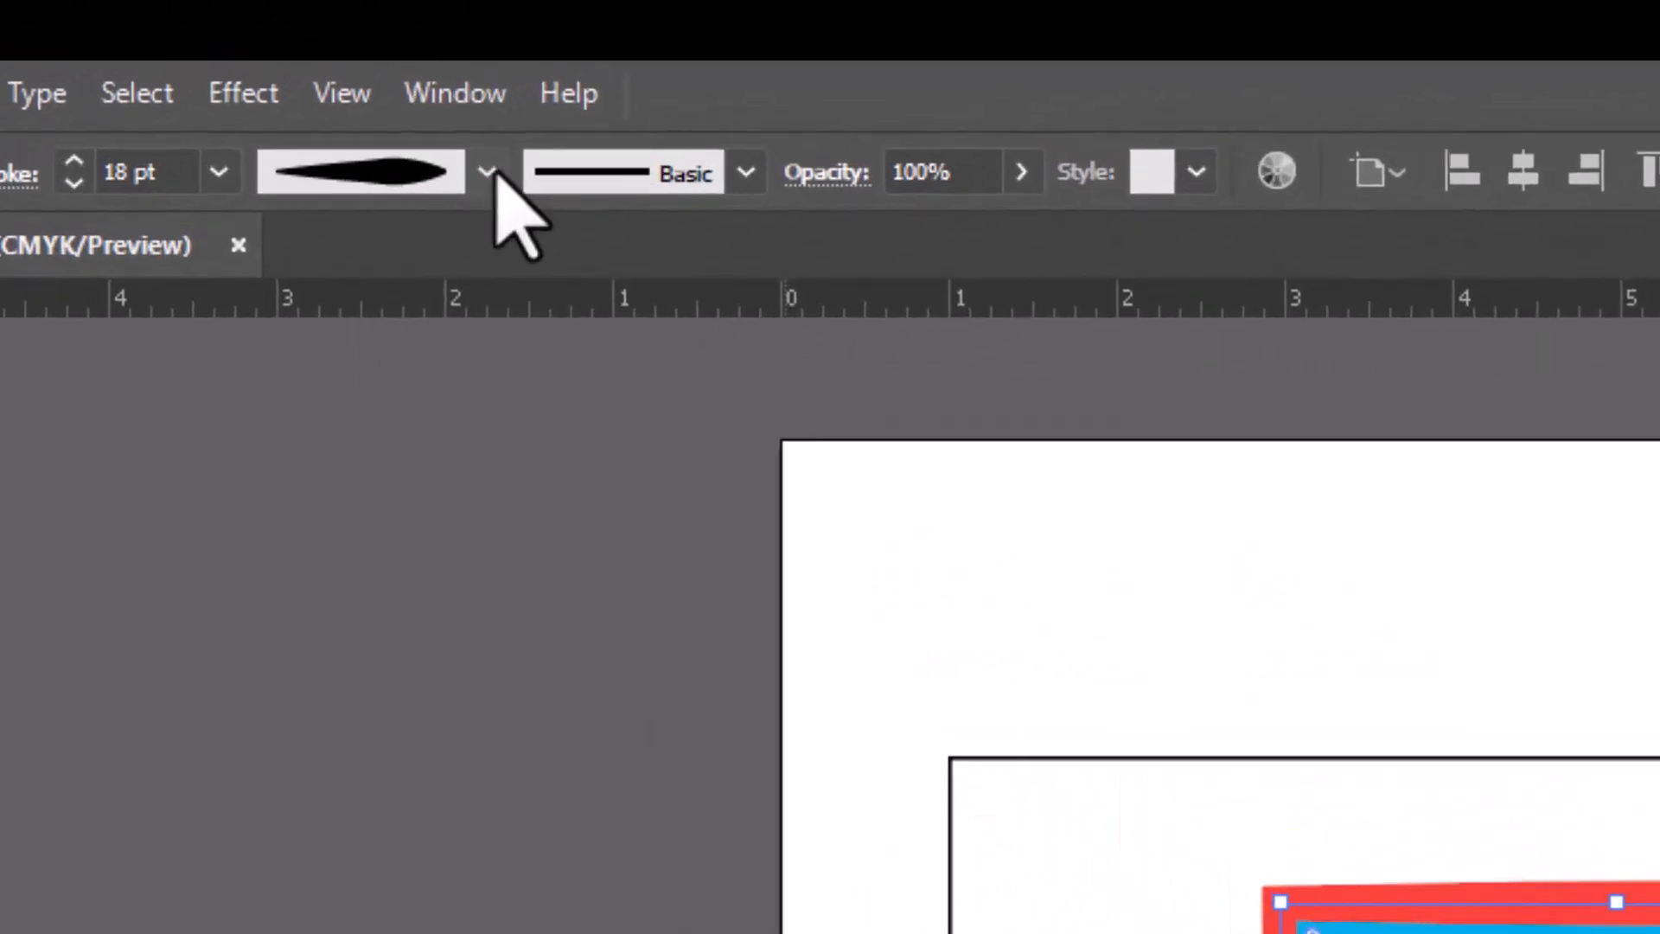
left_click(457, 53)
left_click(420, 279)
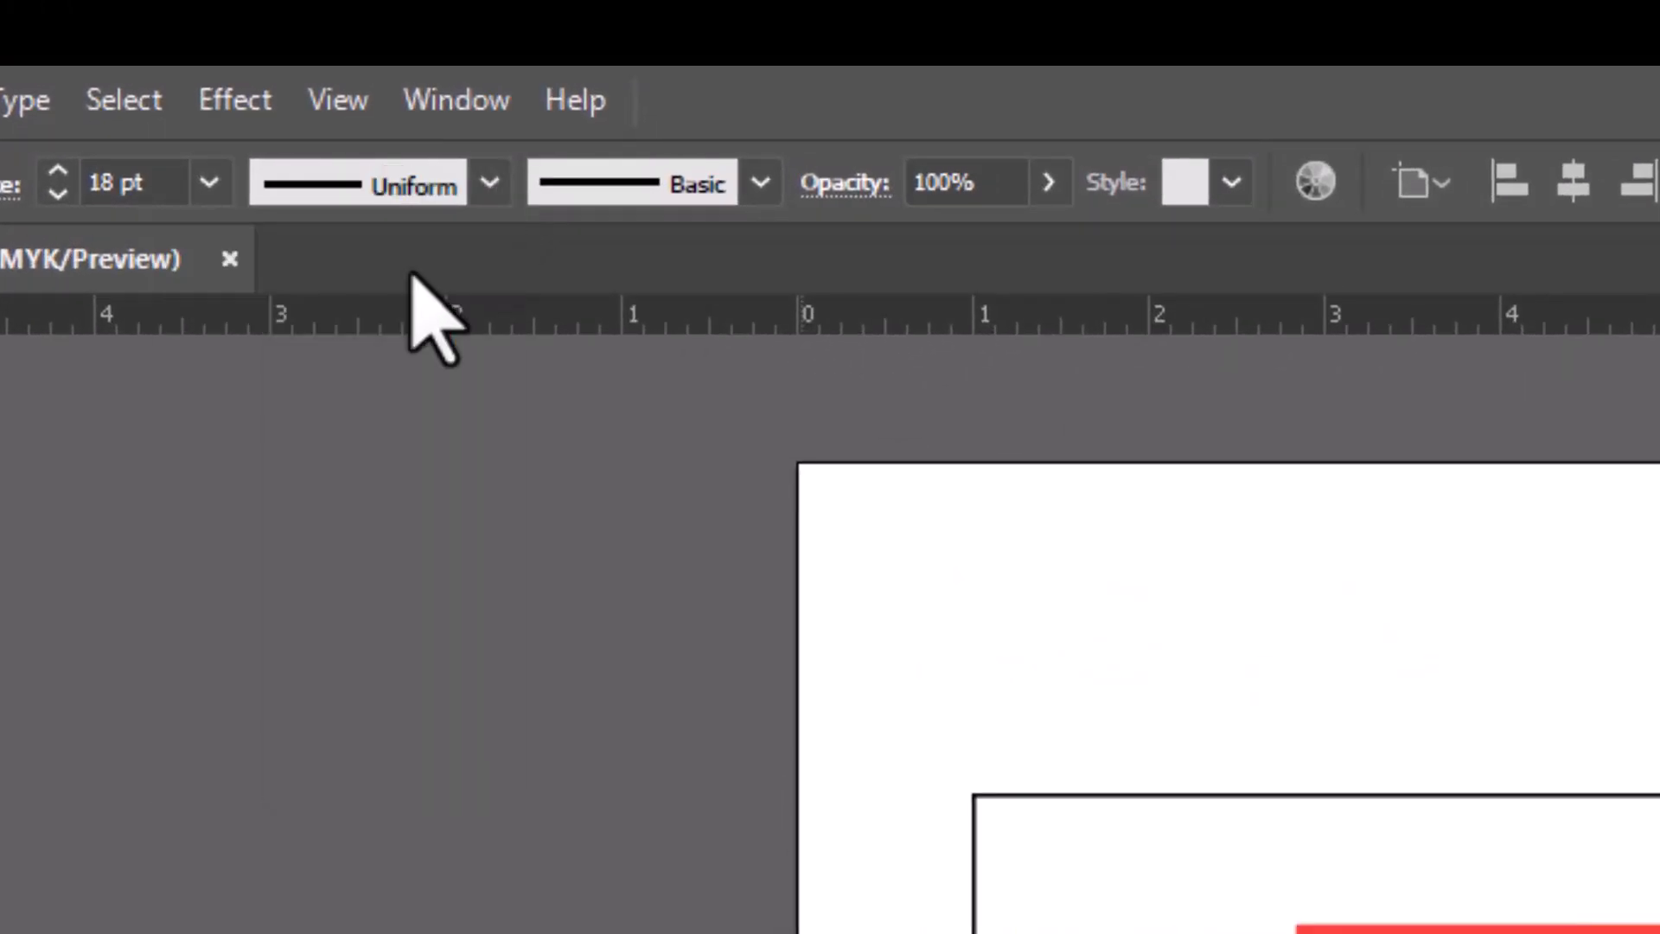
- Apply the Charcoal - Feather brush to the blue rectangle's red stroke
left_click(761, 184)
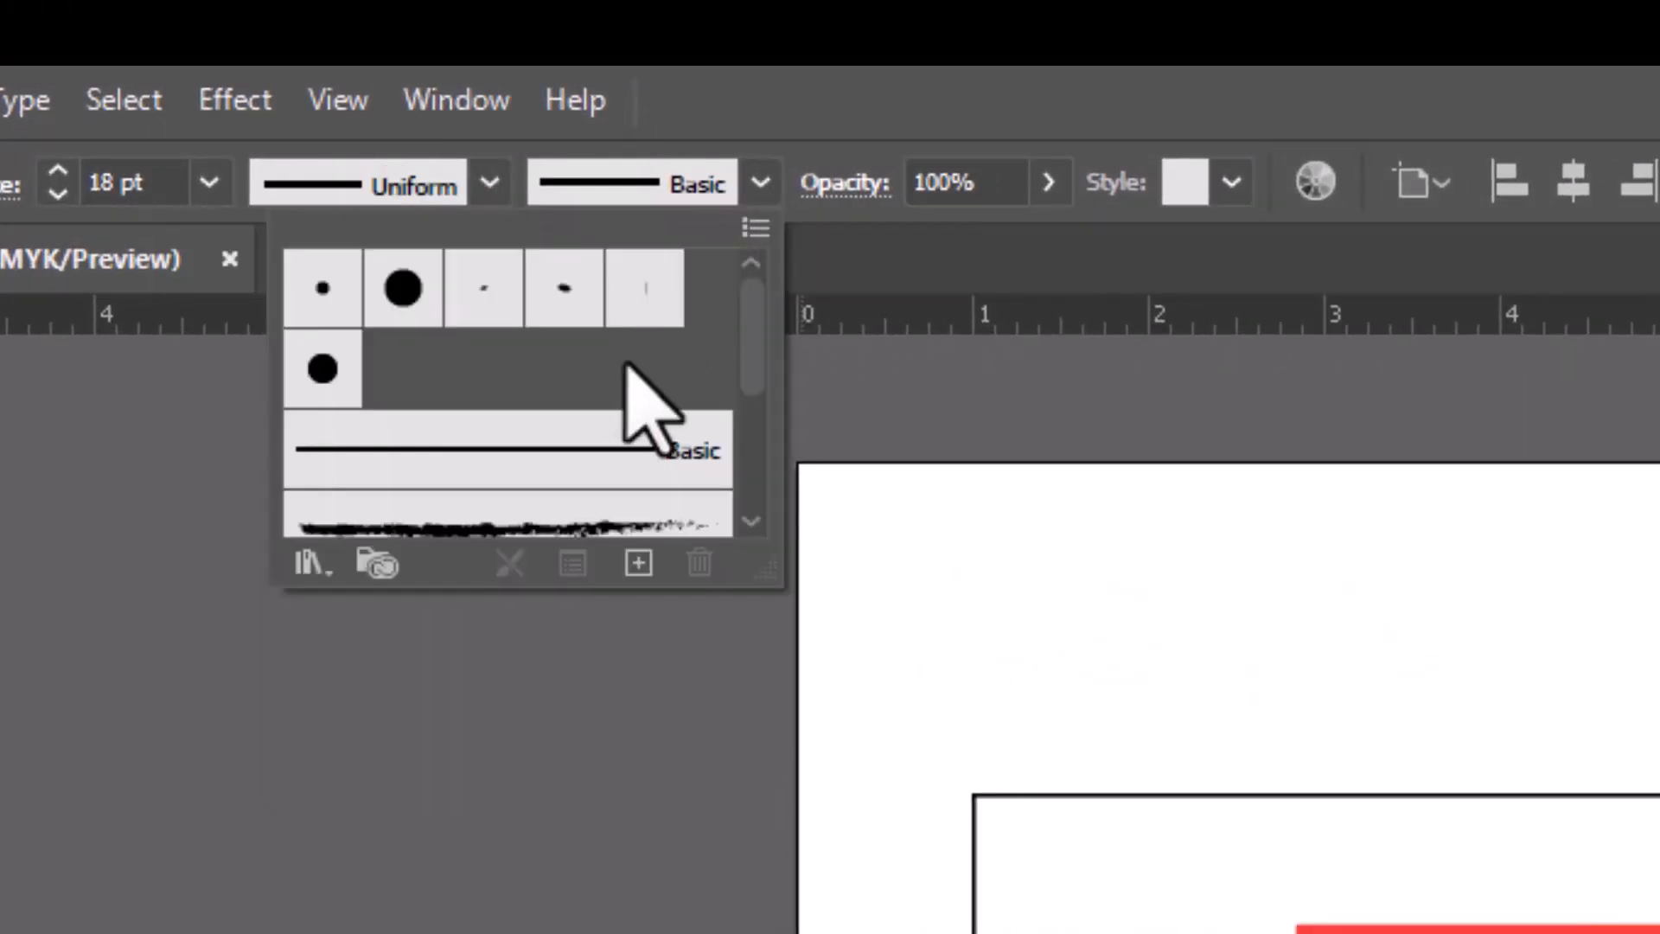
scroll(662, 424, "down", 3)
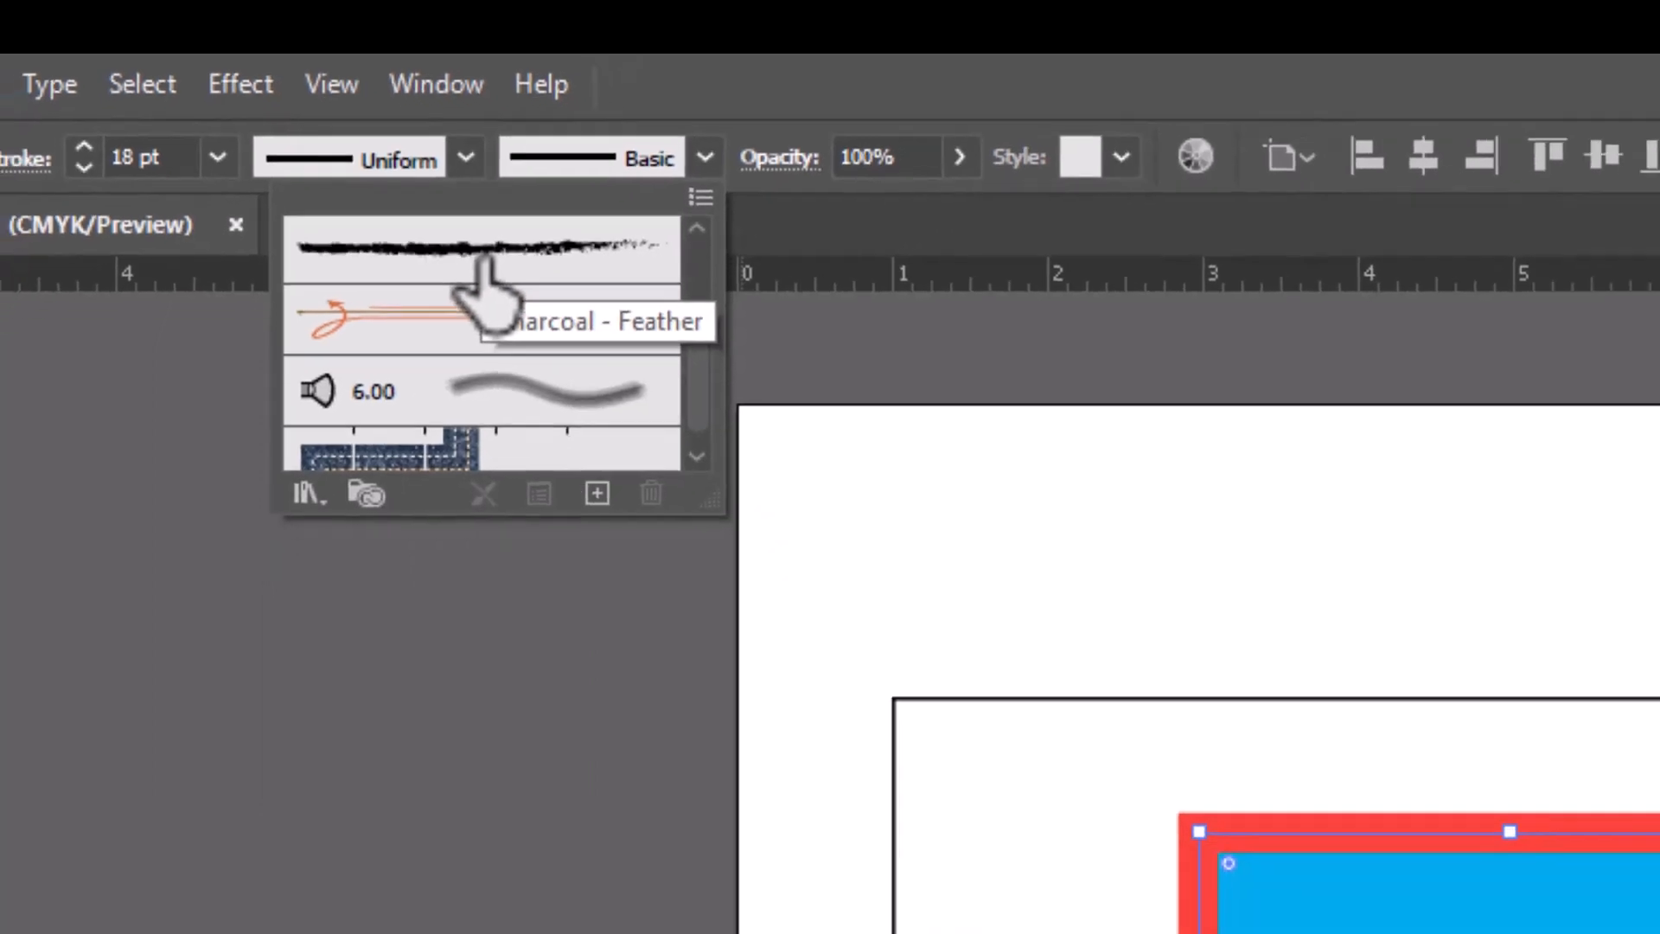
left_click(514, 294)
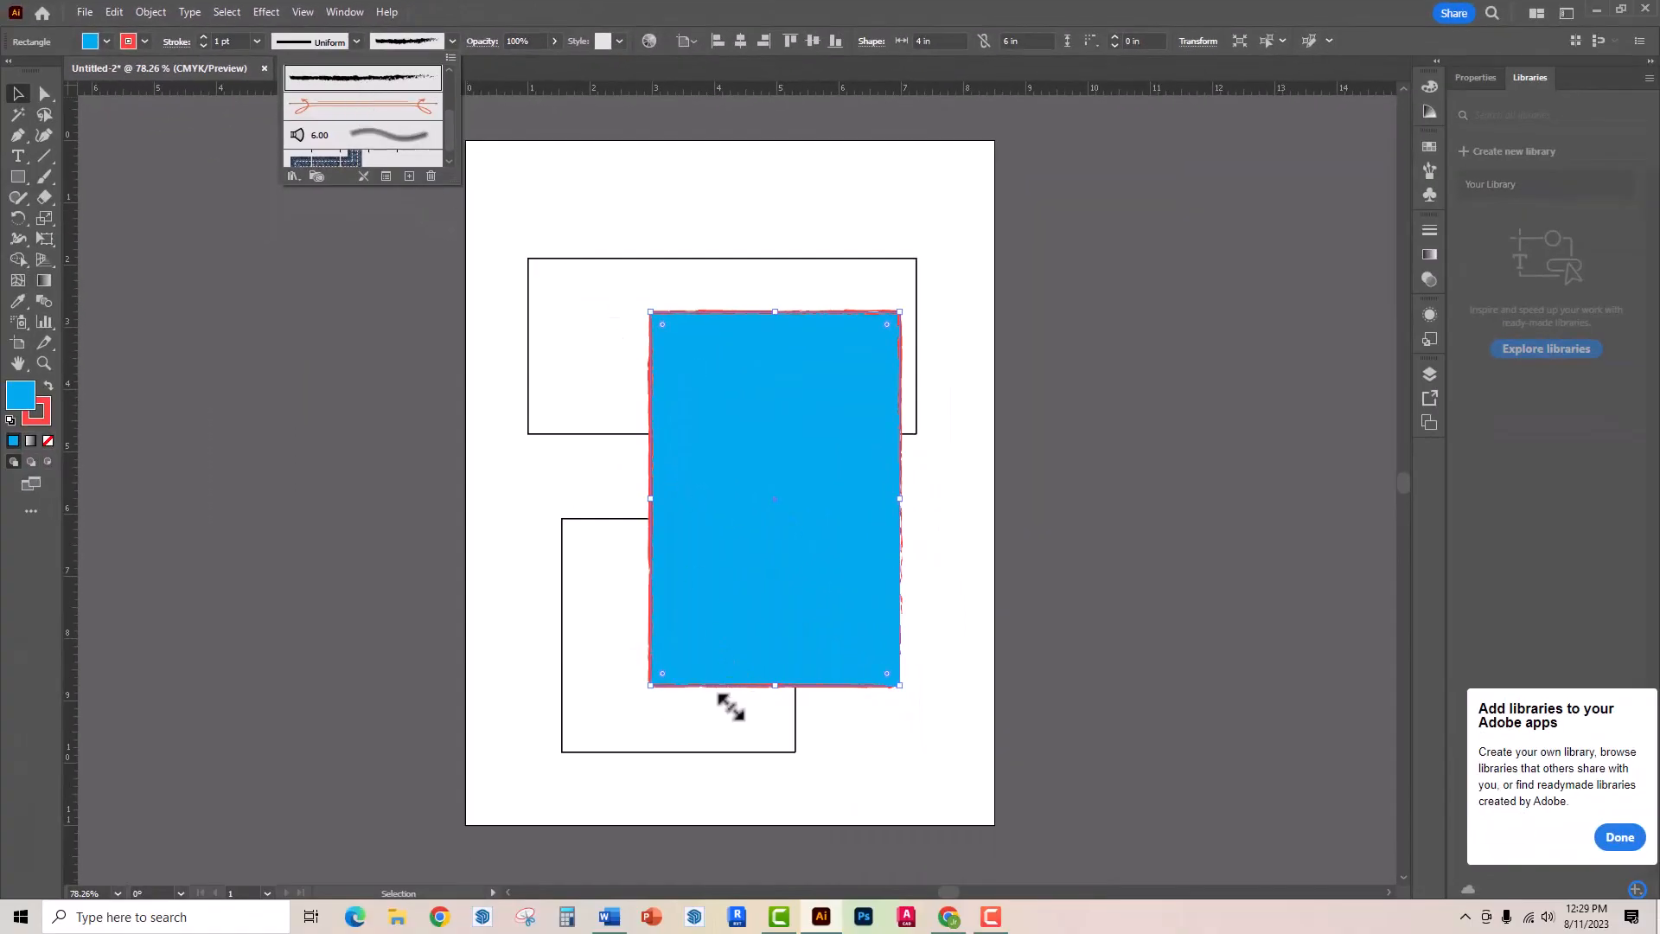
- Try a 10 pt weight on the charcoal brush stroke and settle on 7 pt
left_click(255, 40)
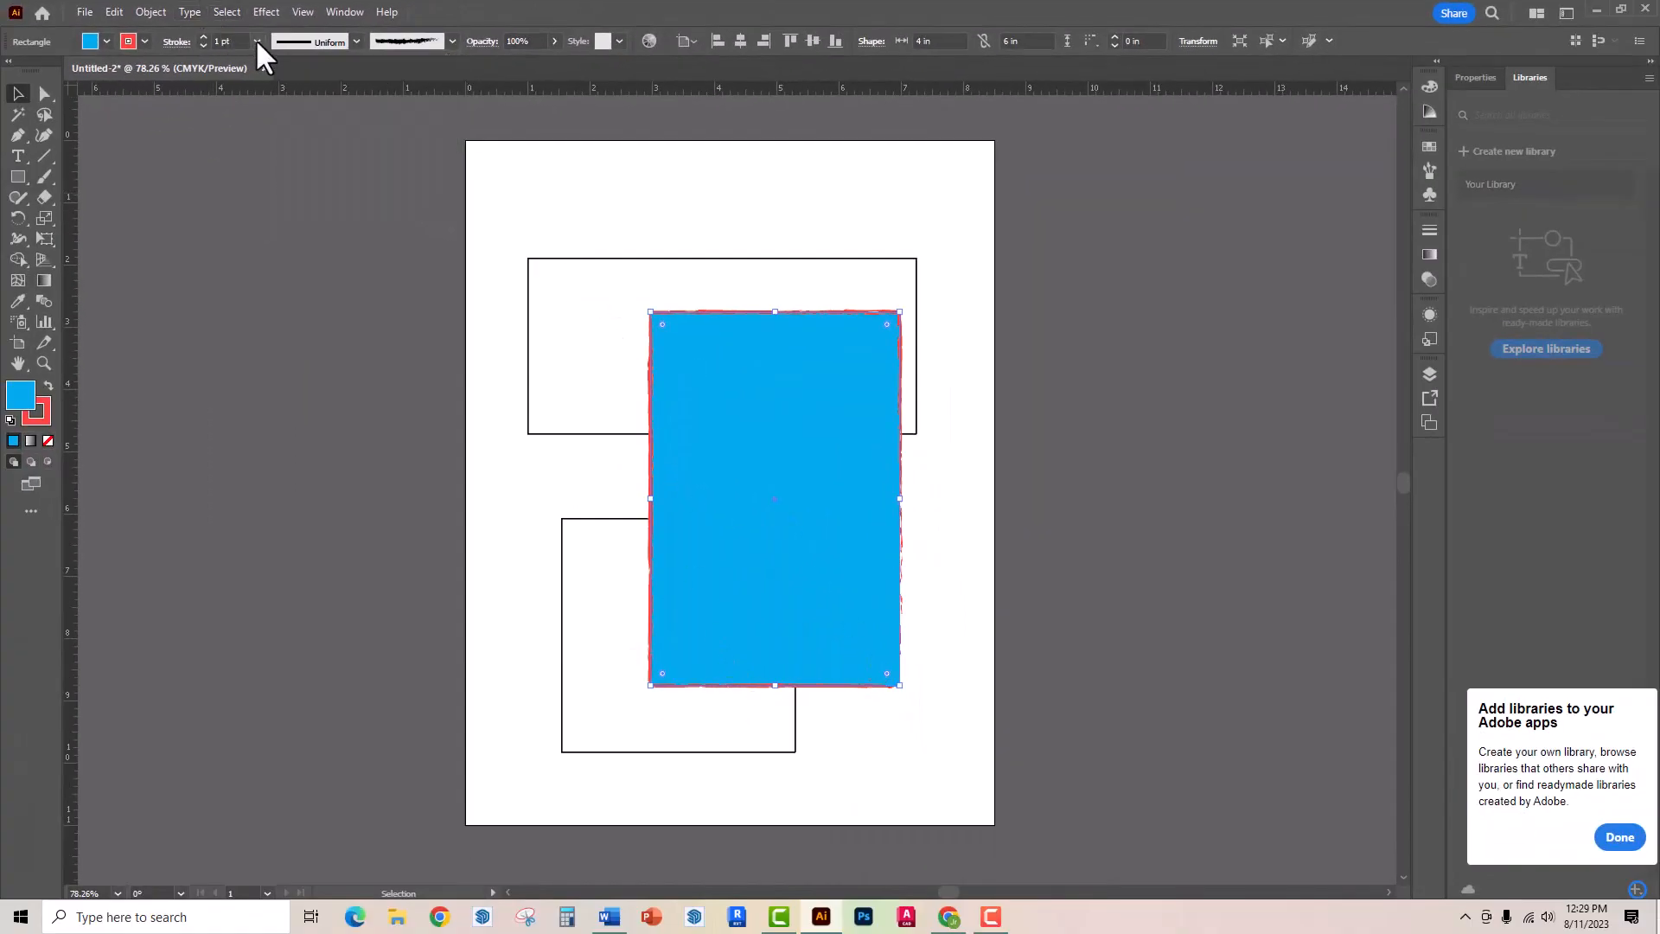
left_click(254, 40)
left_click(259, 285)
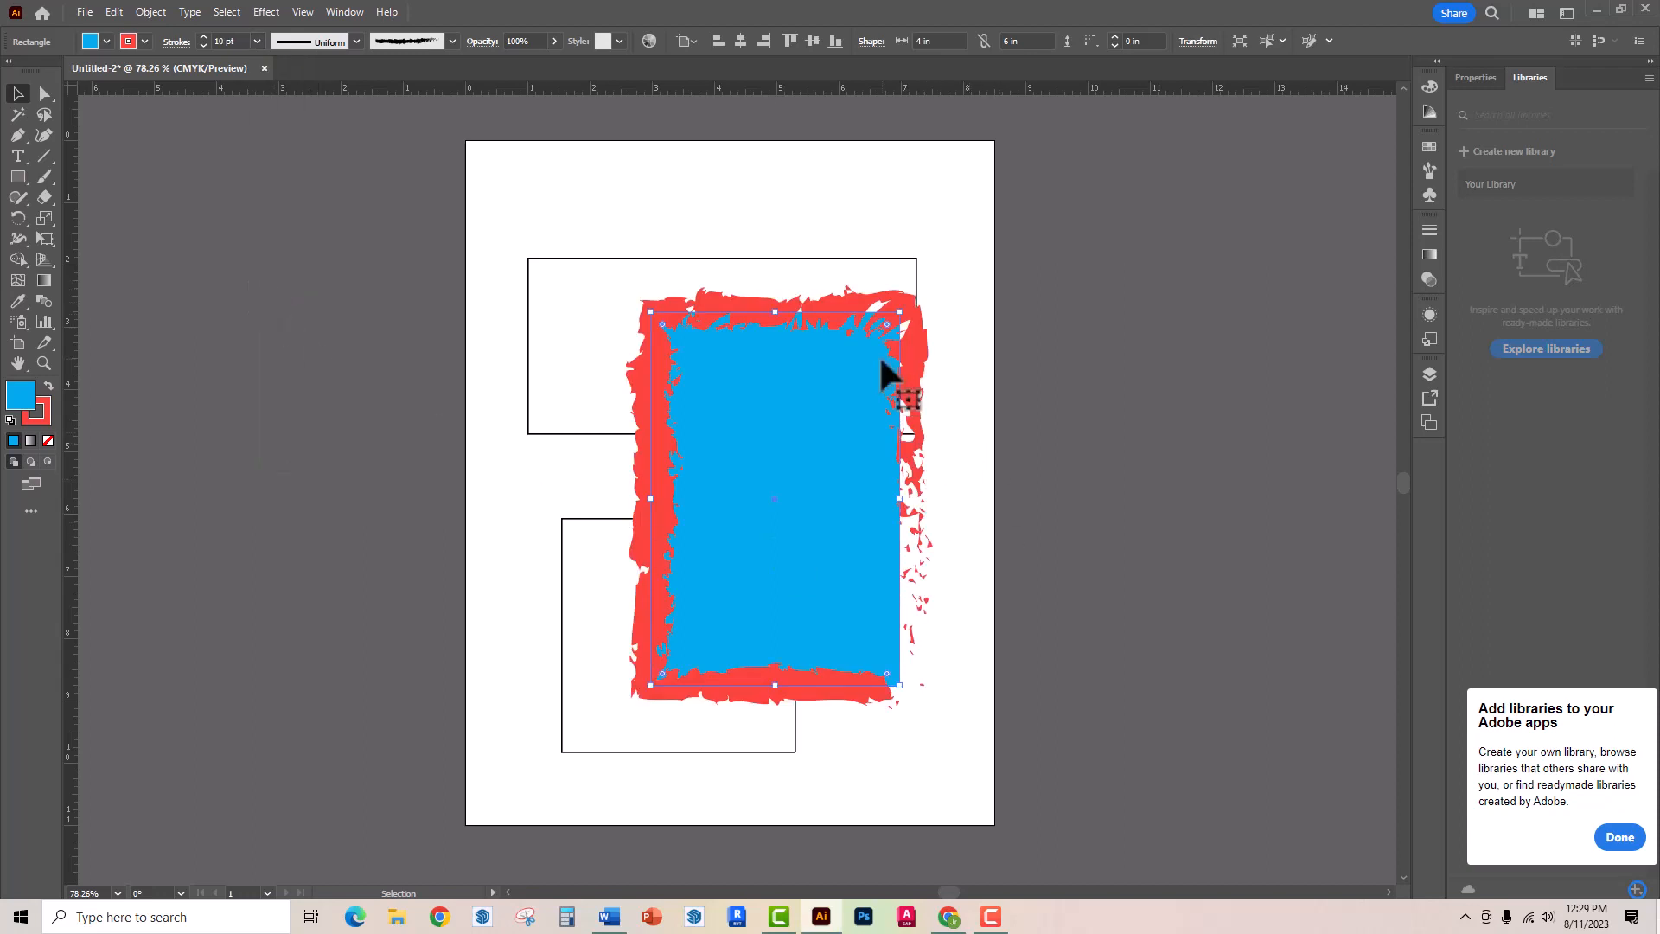
left_click(257, 41)
left_click(277, 230)
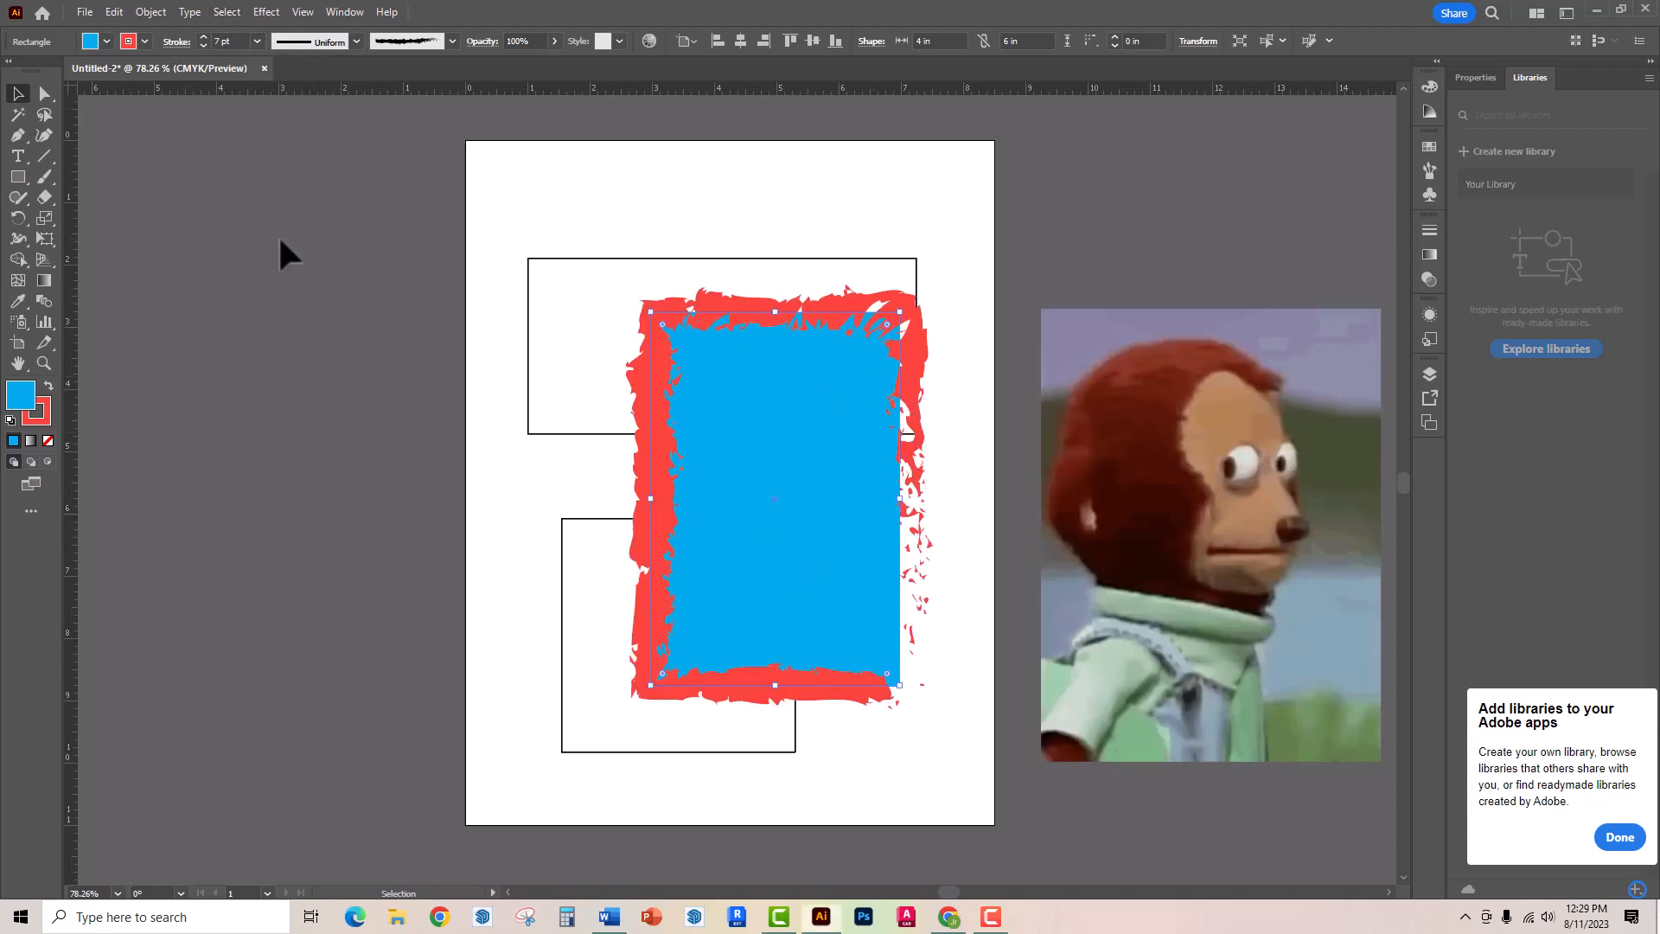
- Try the orange double-arrow brush and two Artistic_Watercolor library brushes on the blue rectangle's stroke, ending on the library's first brush
left_click(451, 41)
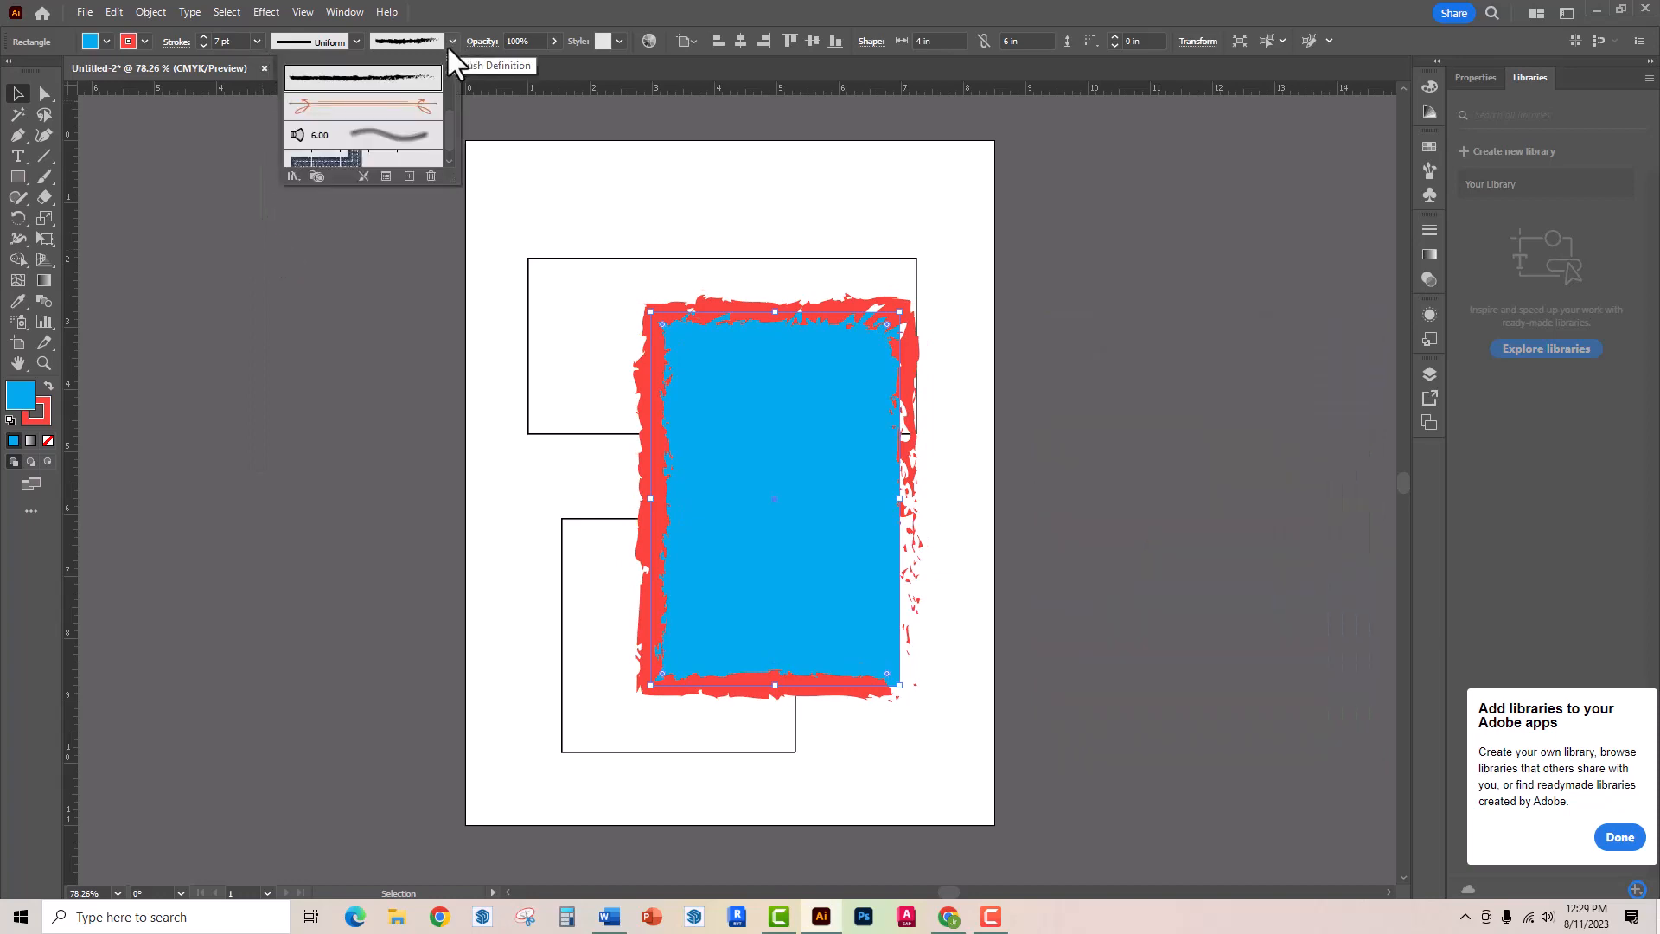
left_click(408, 108)
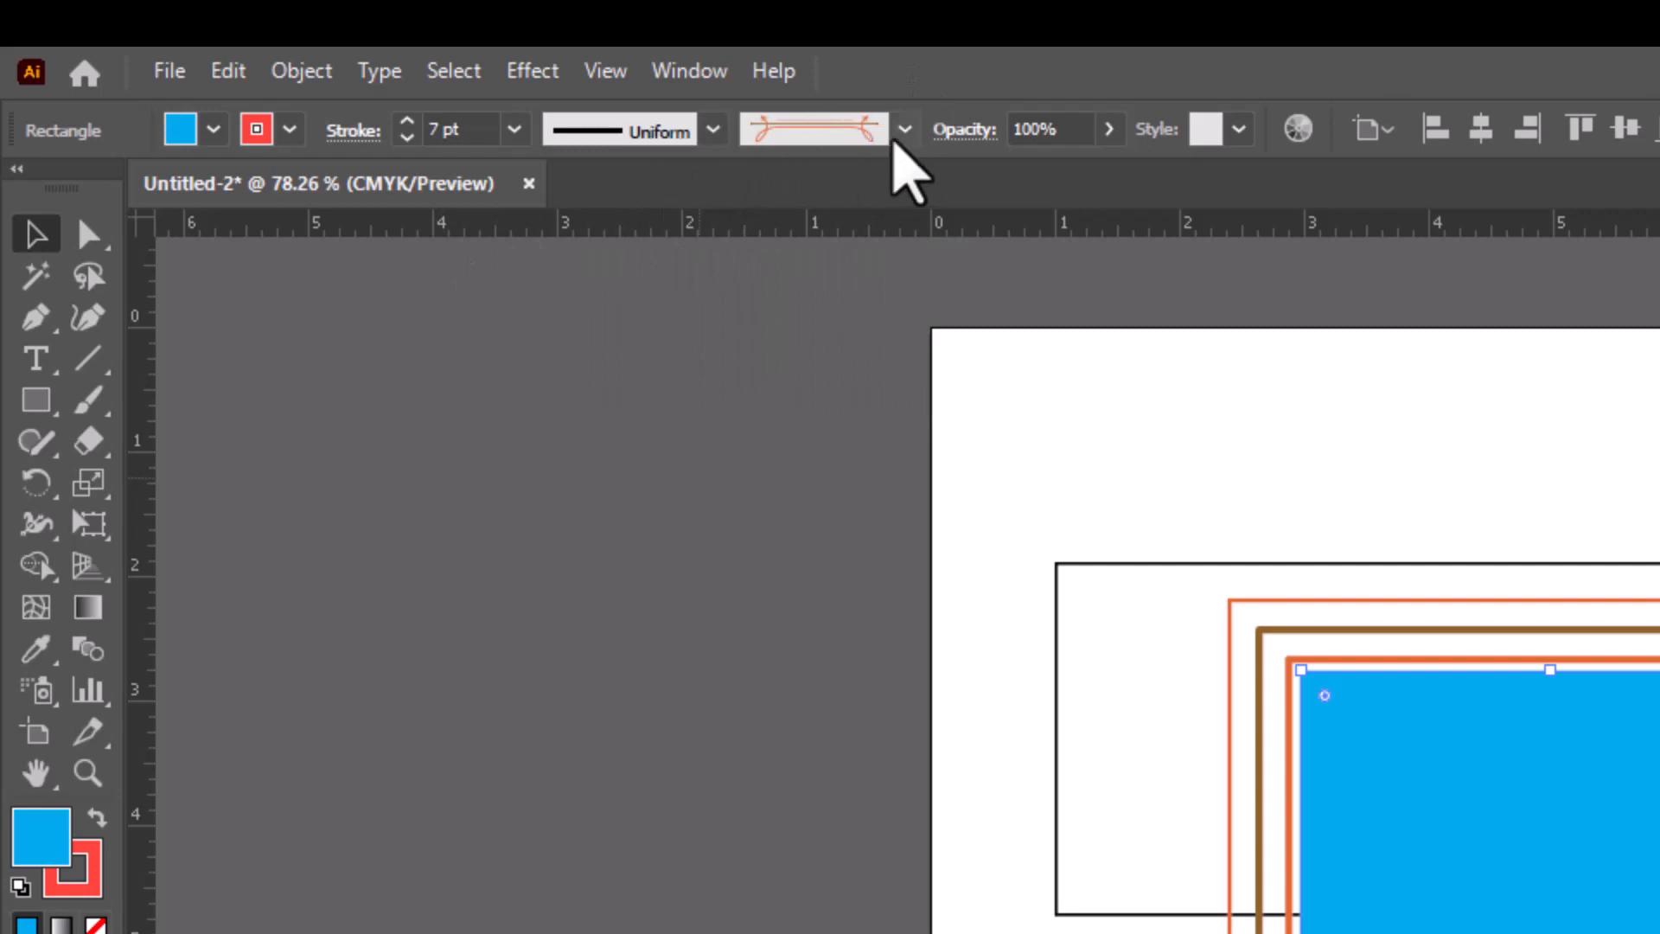
left_click(904, 129)
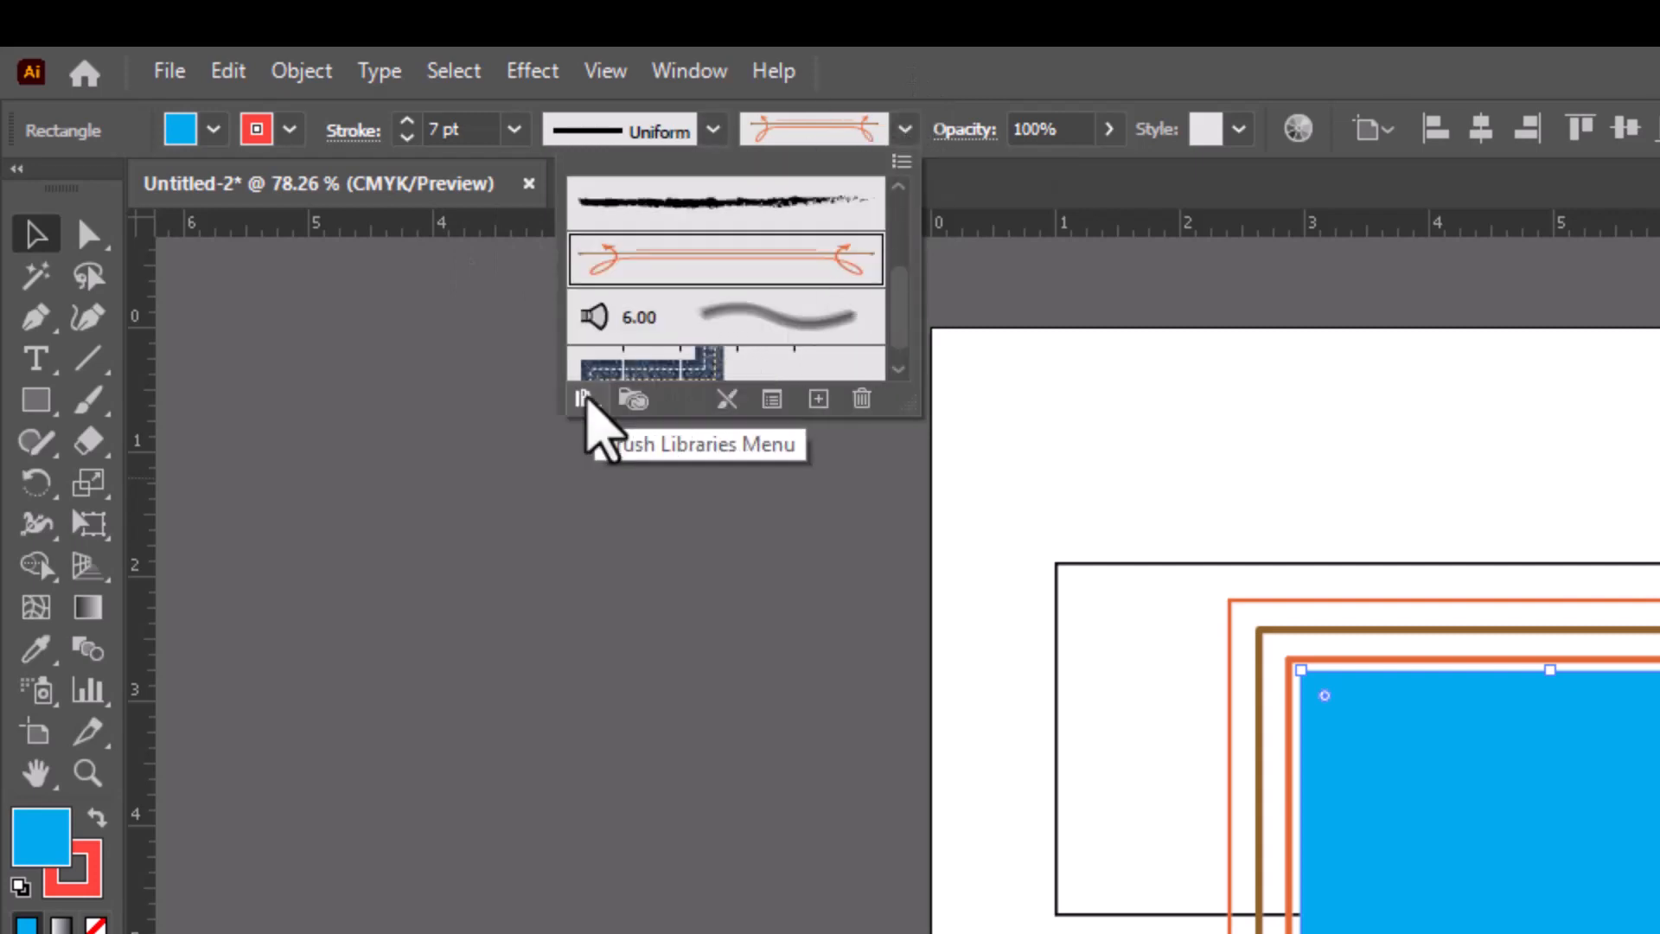
left_click(586, 398)
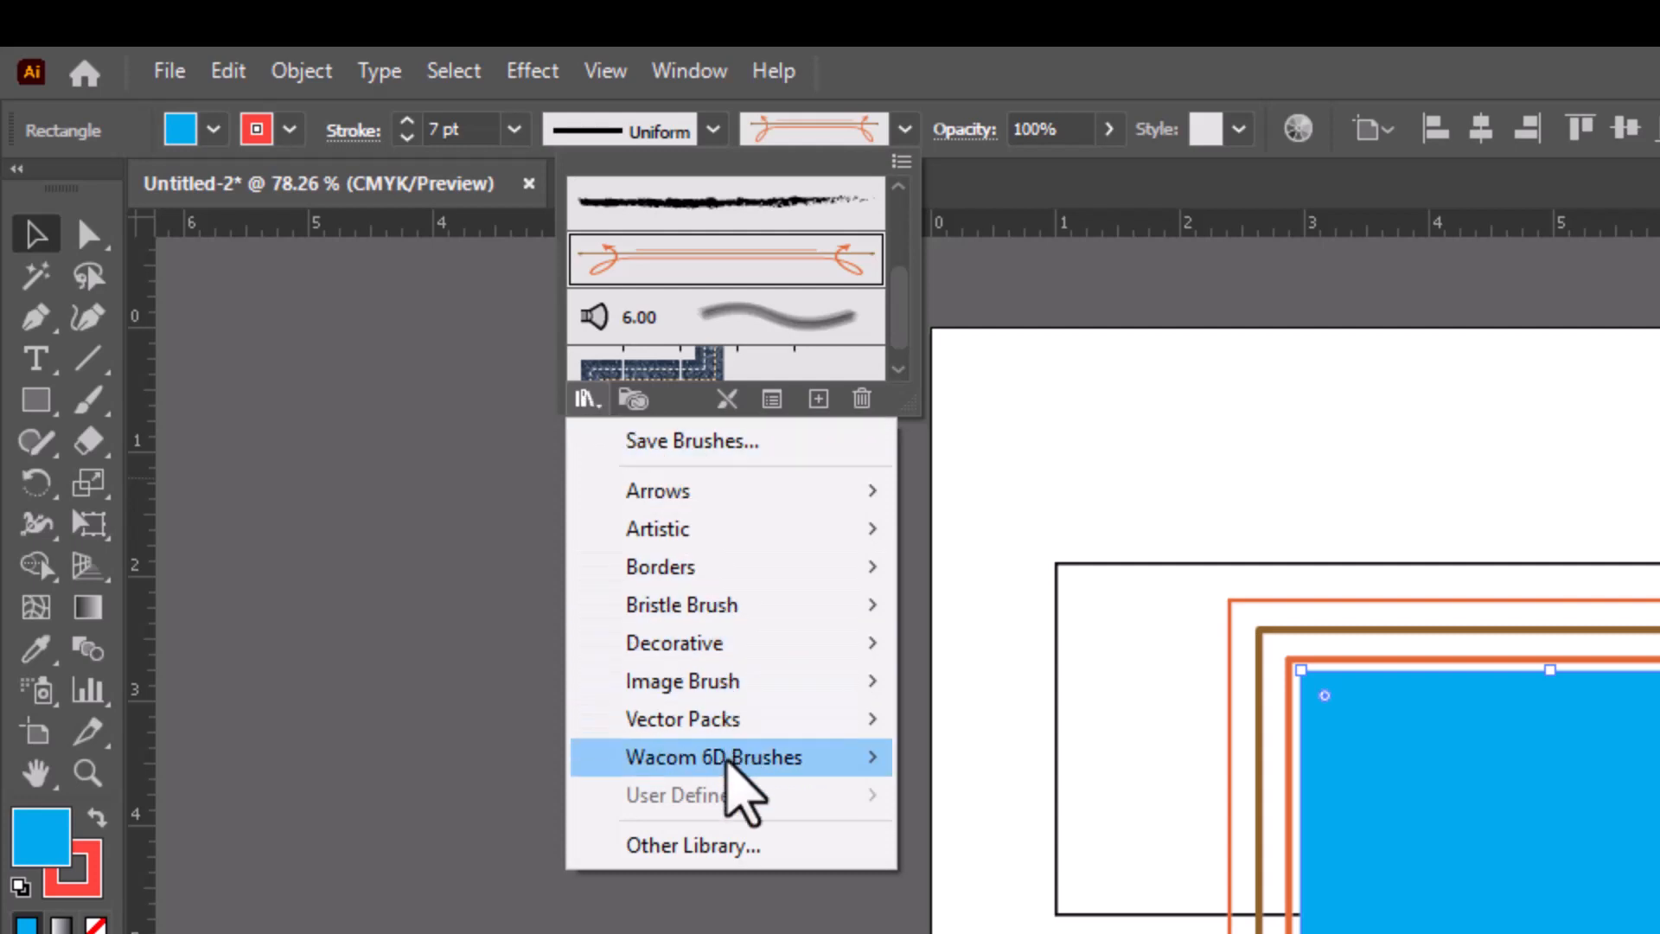
mouse_move(721, 529)
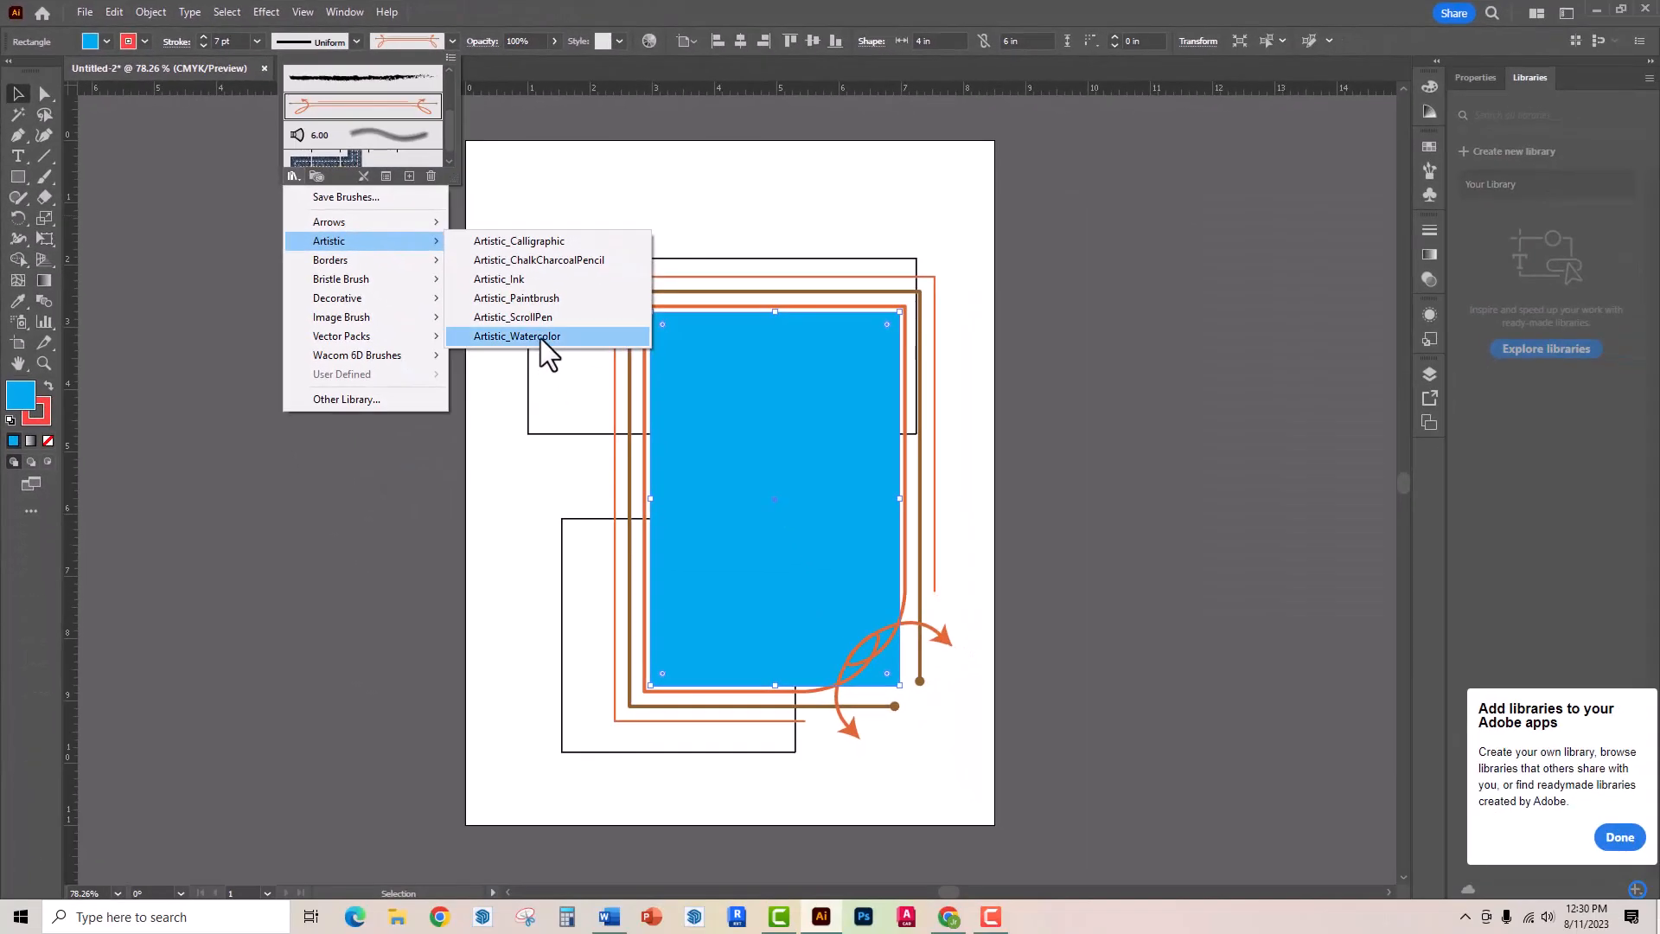
left_click(541, 337)
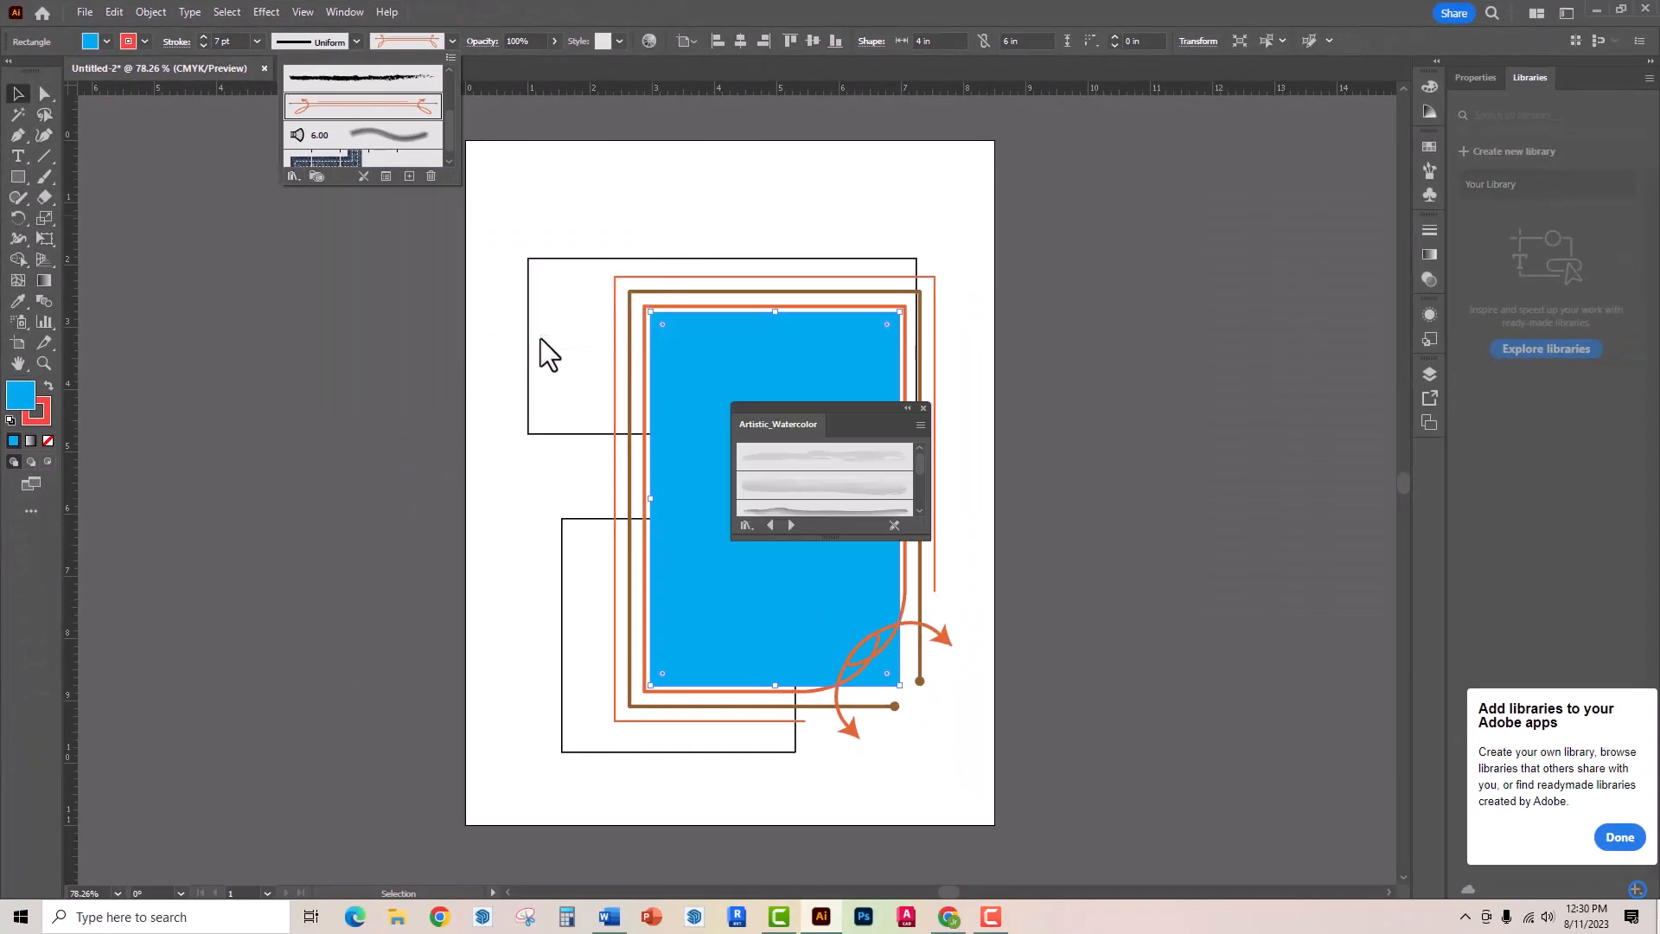
left_click(864, 501)
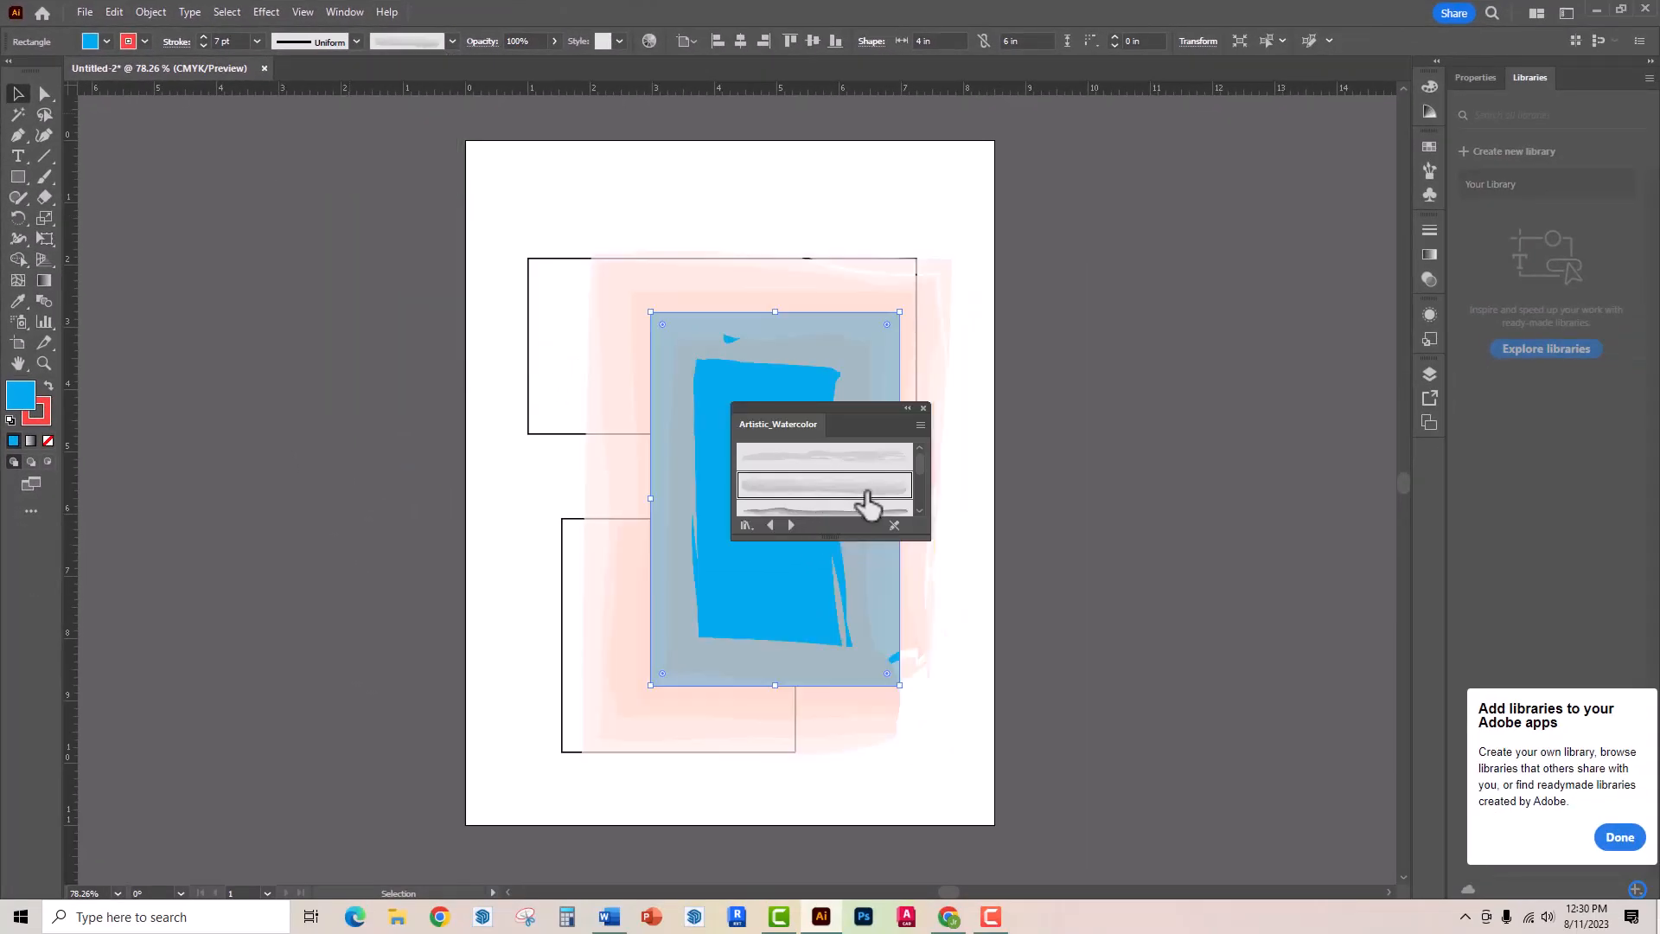
left_click(873, 458)
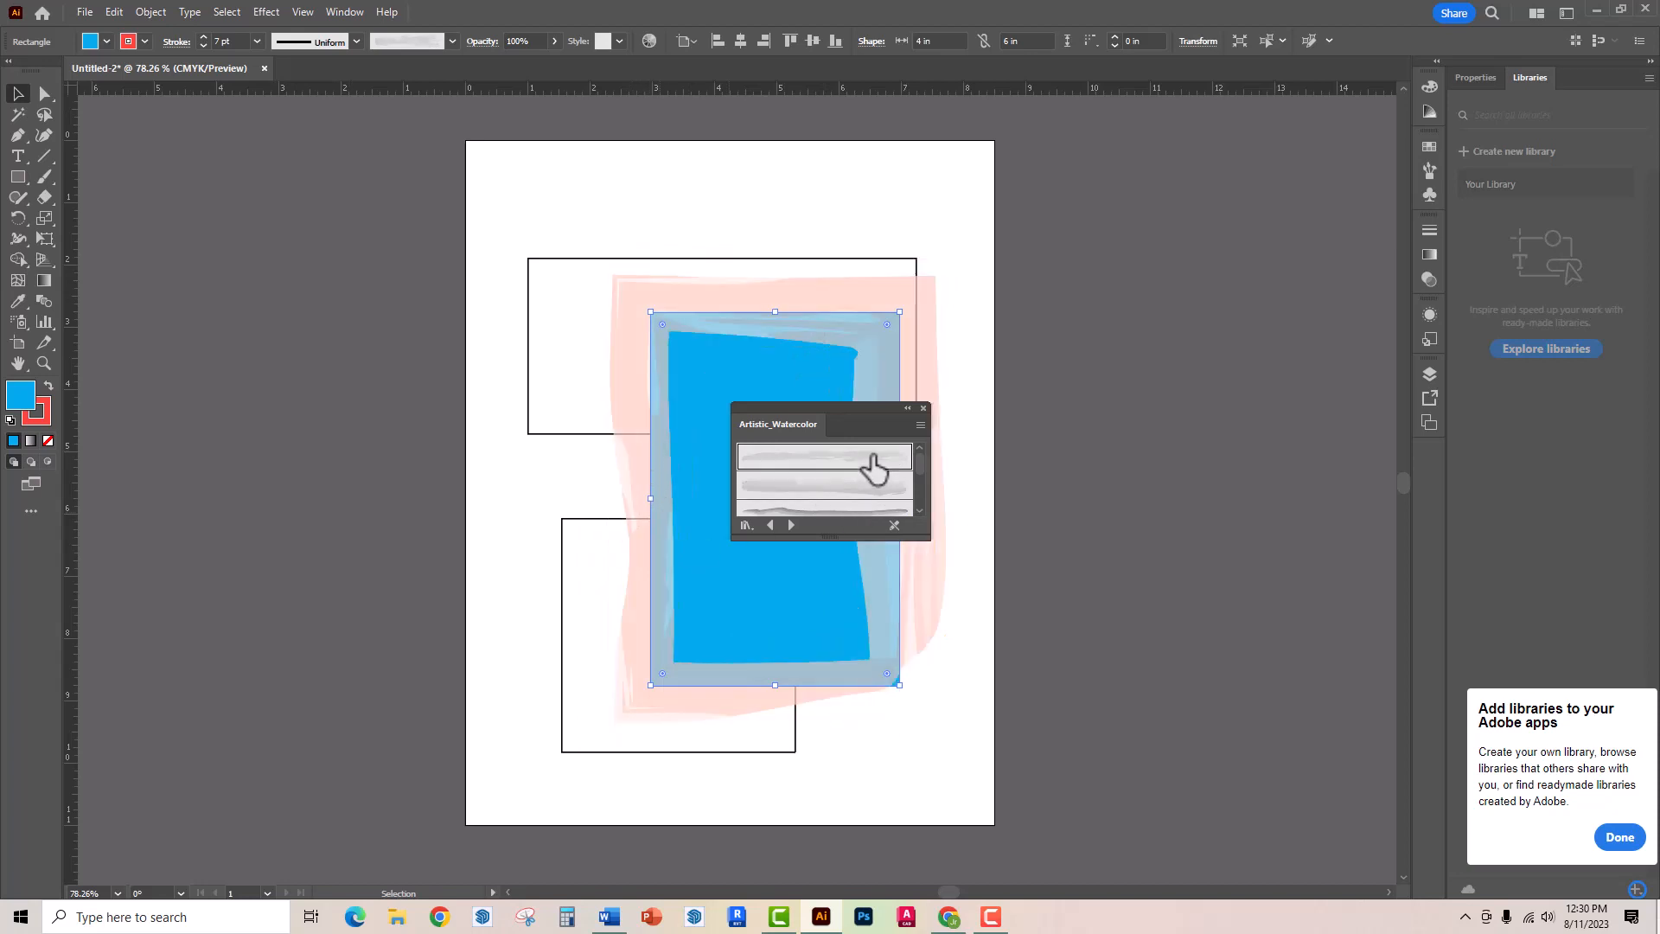
scroll(858, 464, "down", 1)
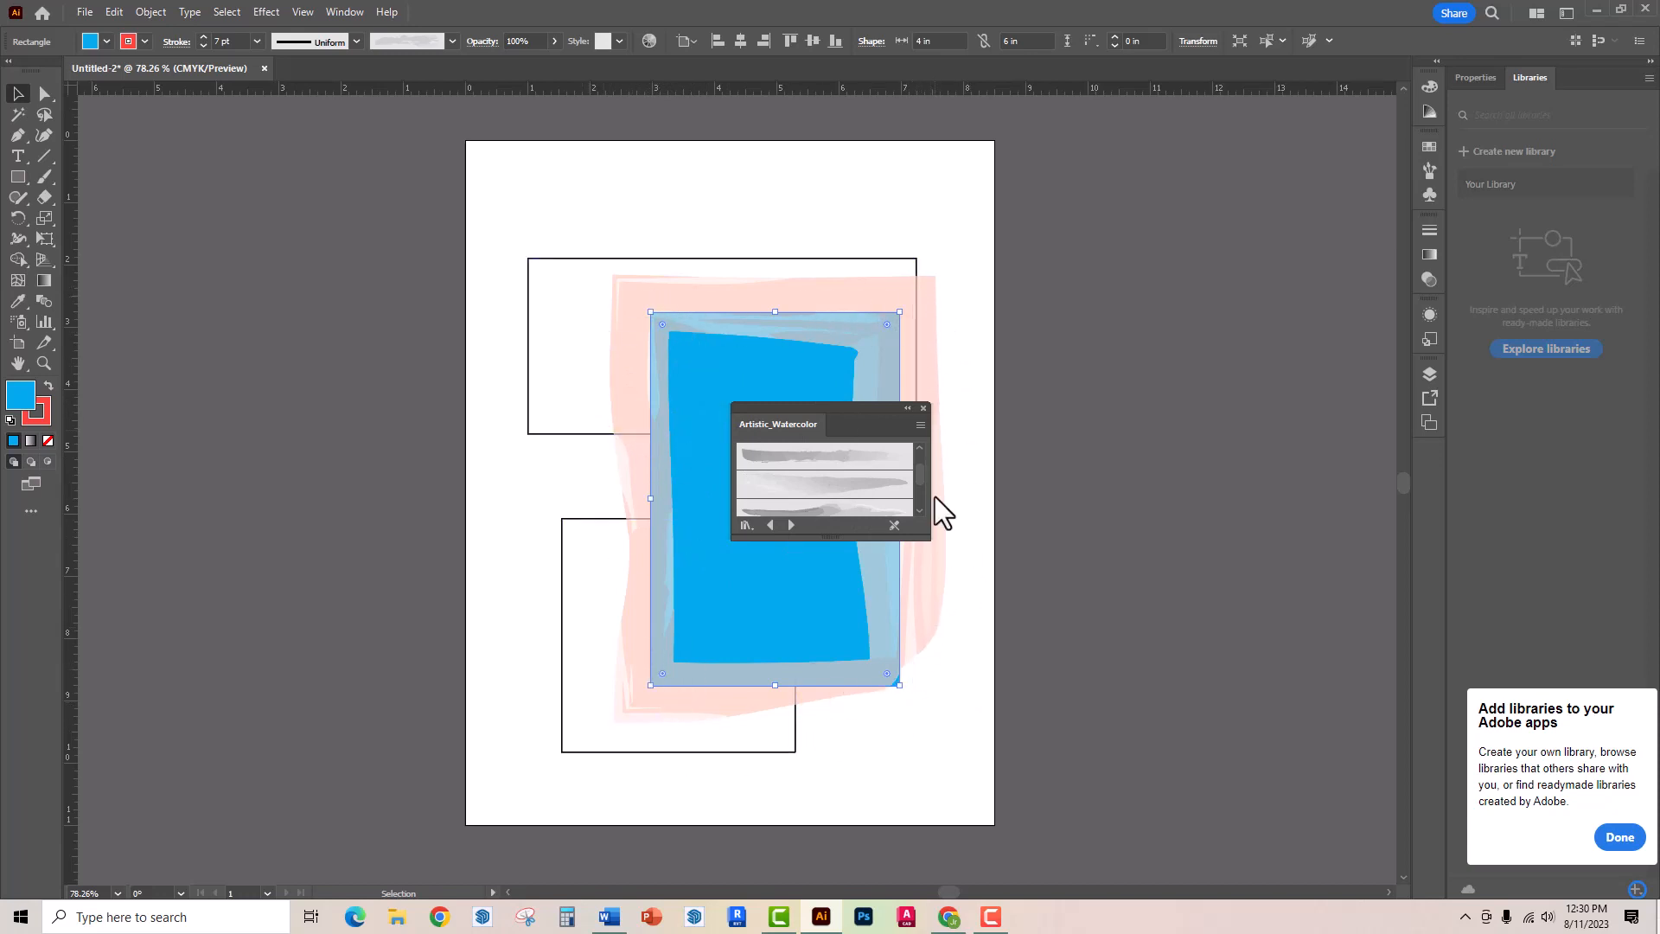
left_click(923, 408)
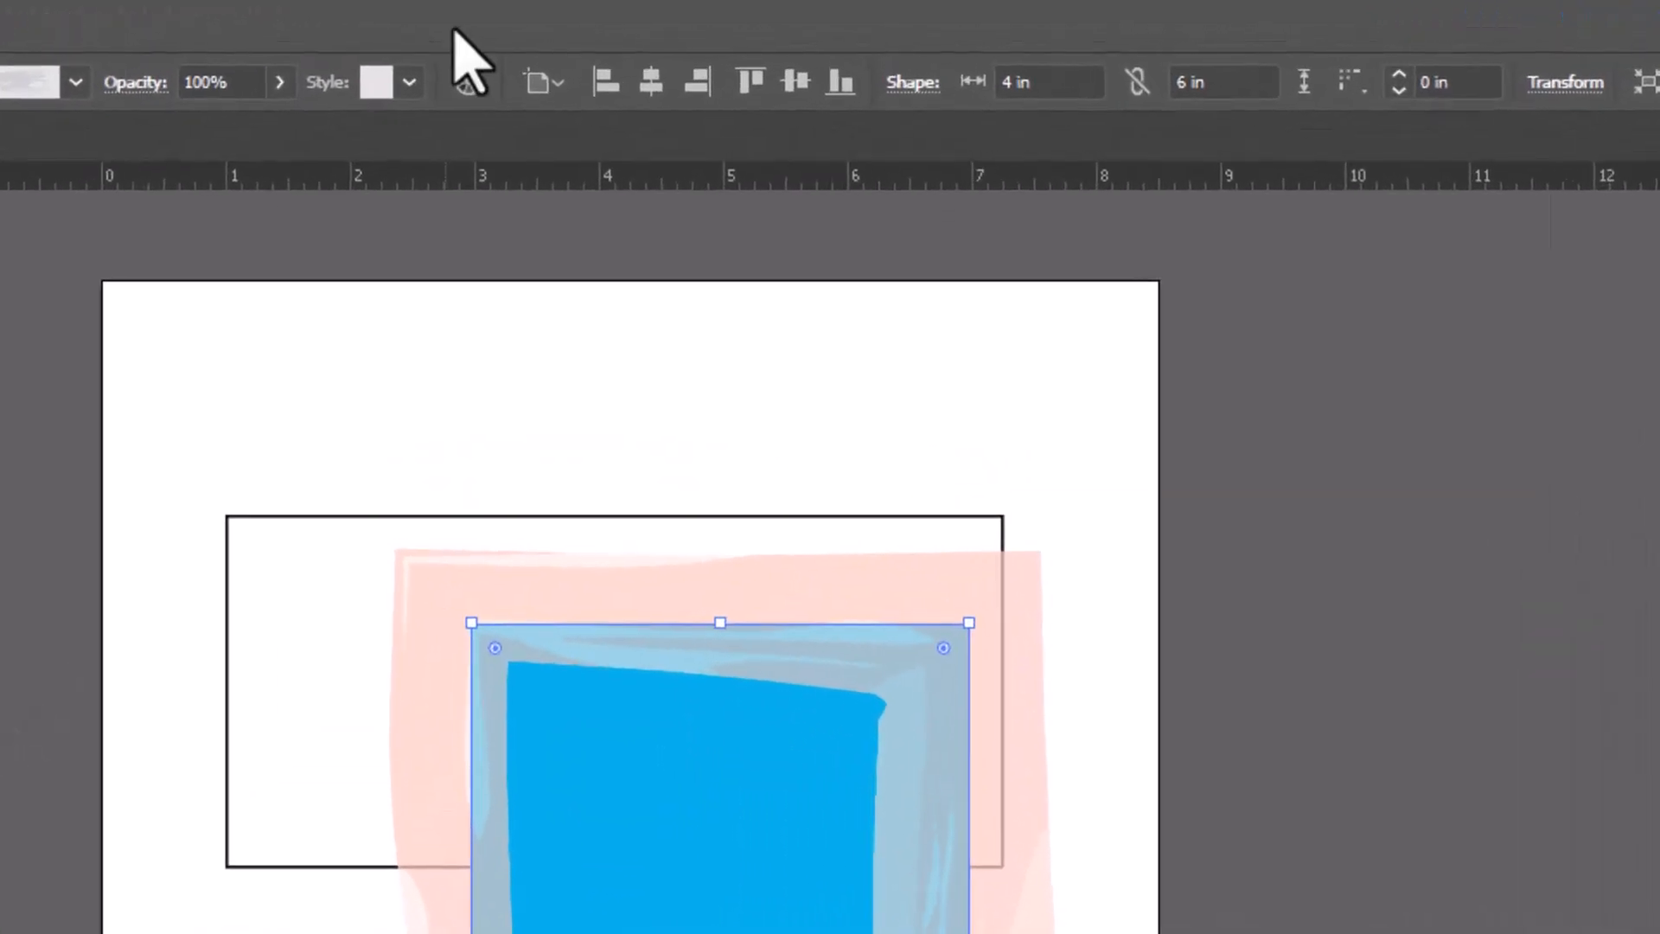
- Try the Bevel Soft, green pattern and blue swirl pattern graphic styles on the rectangle
left_click(409, 82)
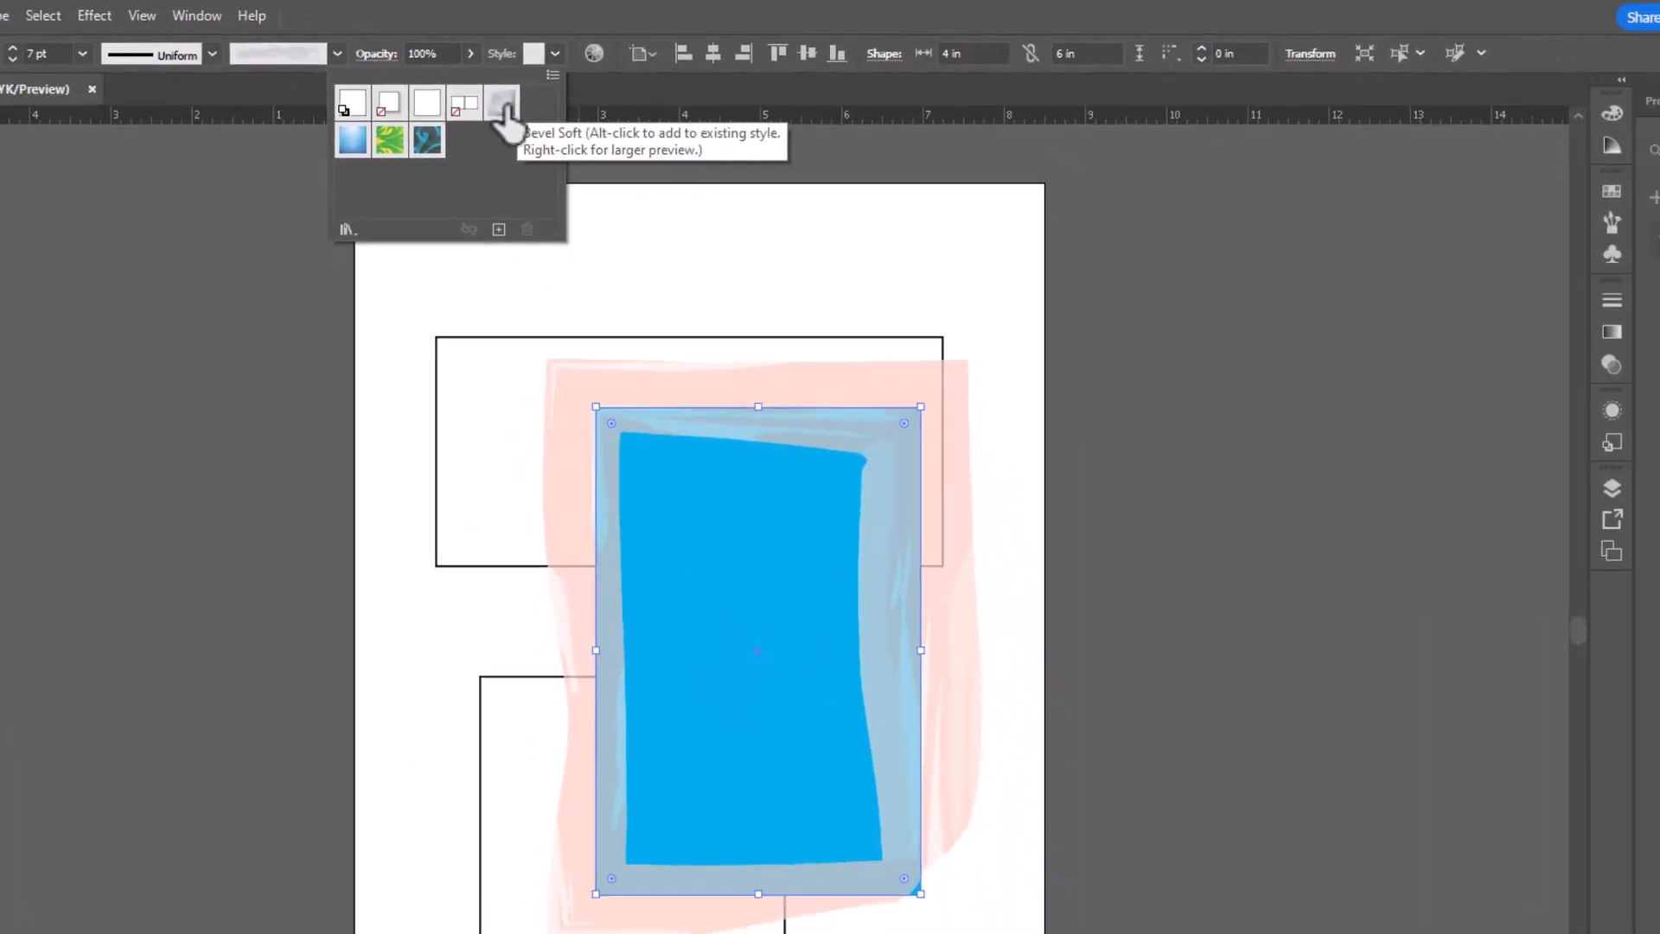
left_click(508, 102)
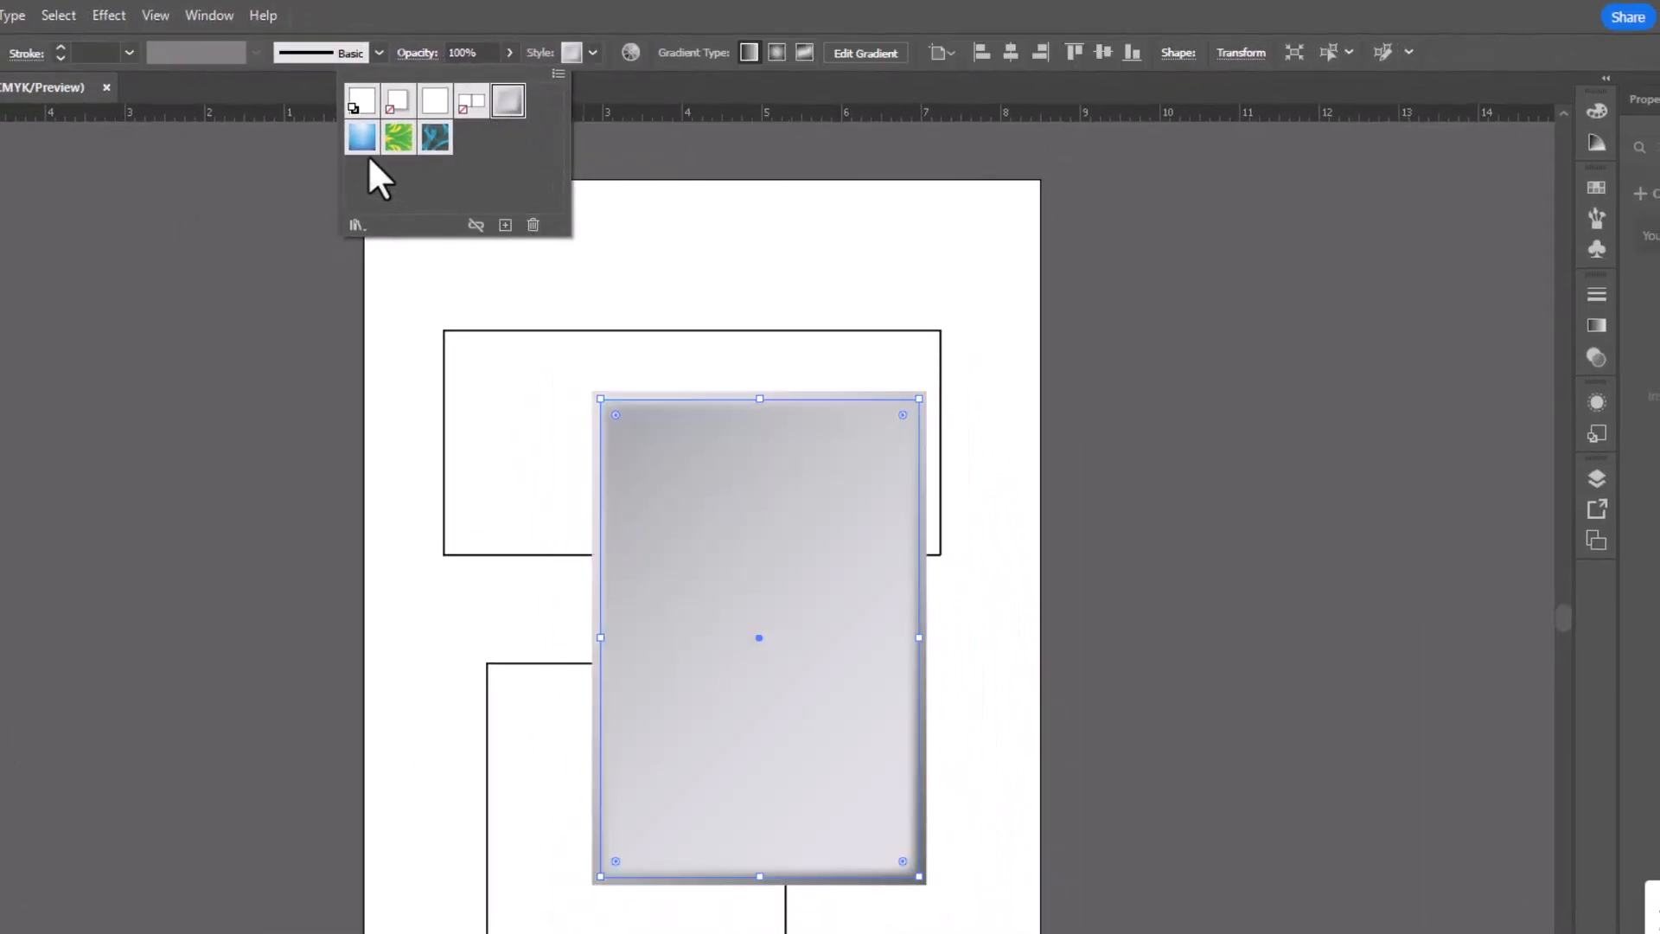
left_click(398, 139)
left_click(436, 140)
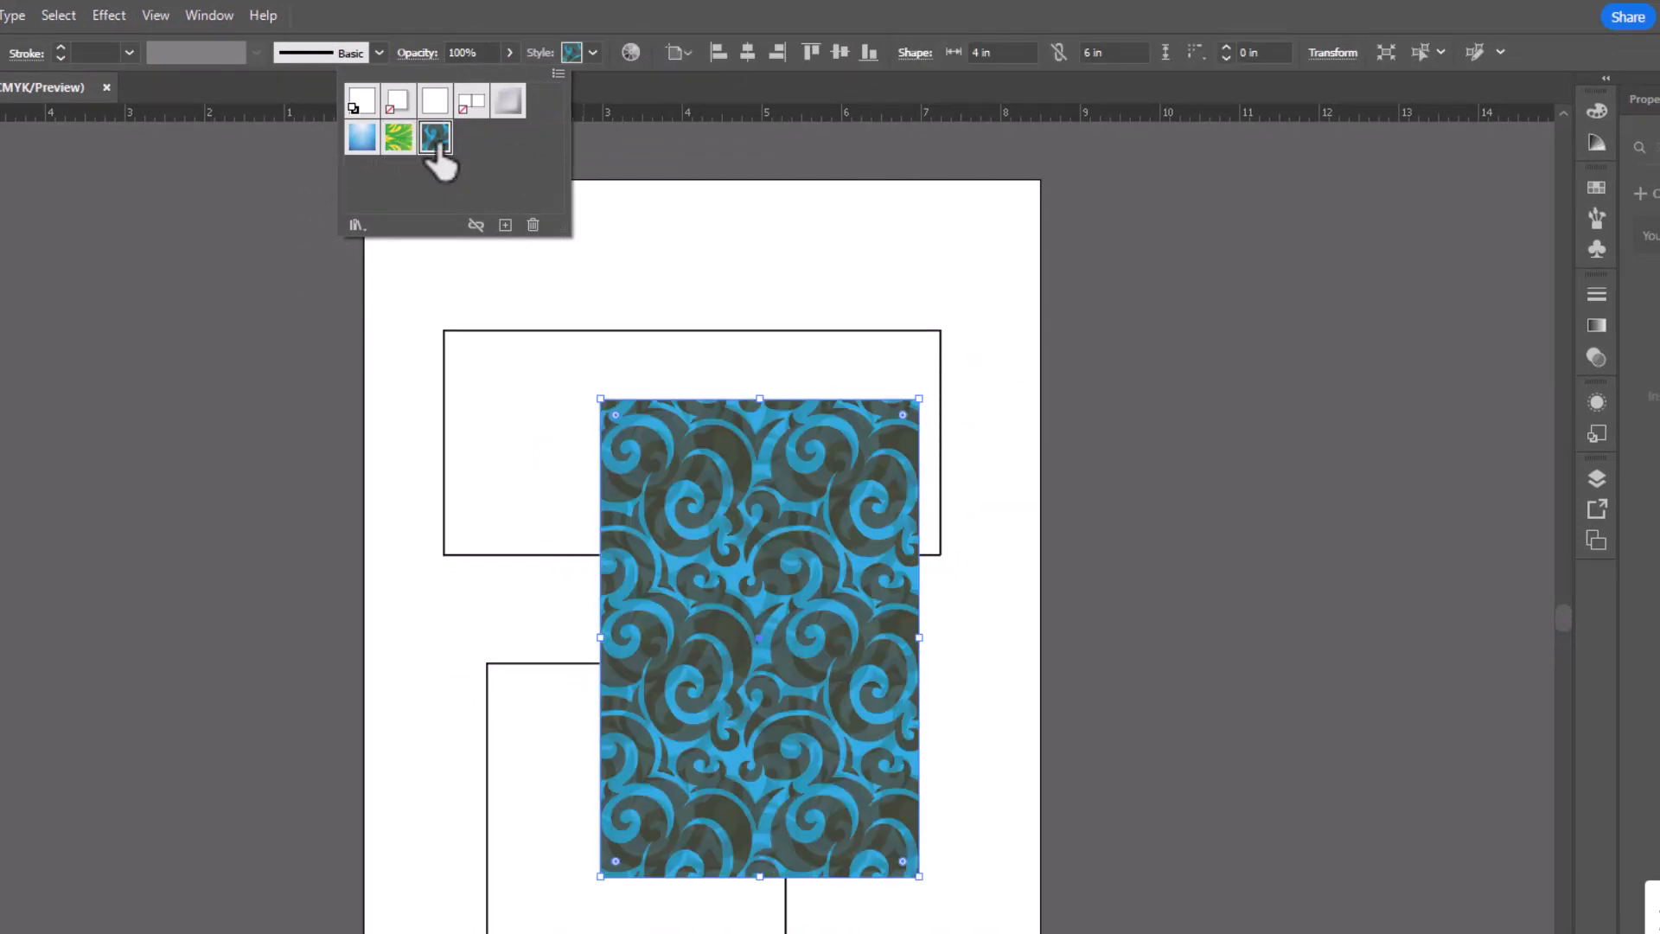
- Load the Scribble Effects style library and try its multicoloured green scribble and Scribble 5 styles on the rectangle
left_click(358, 226)
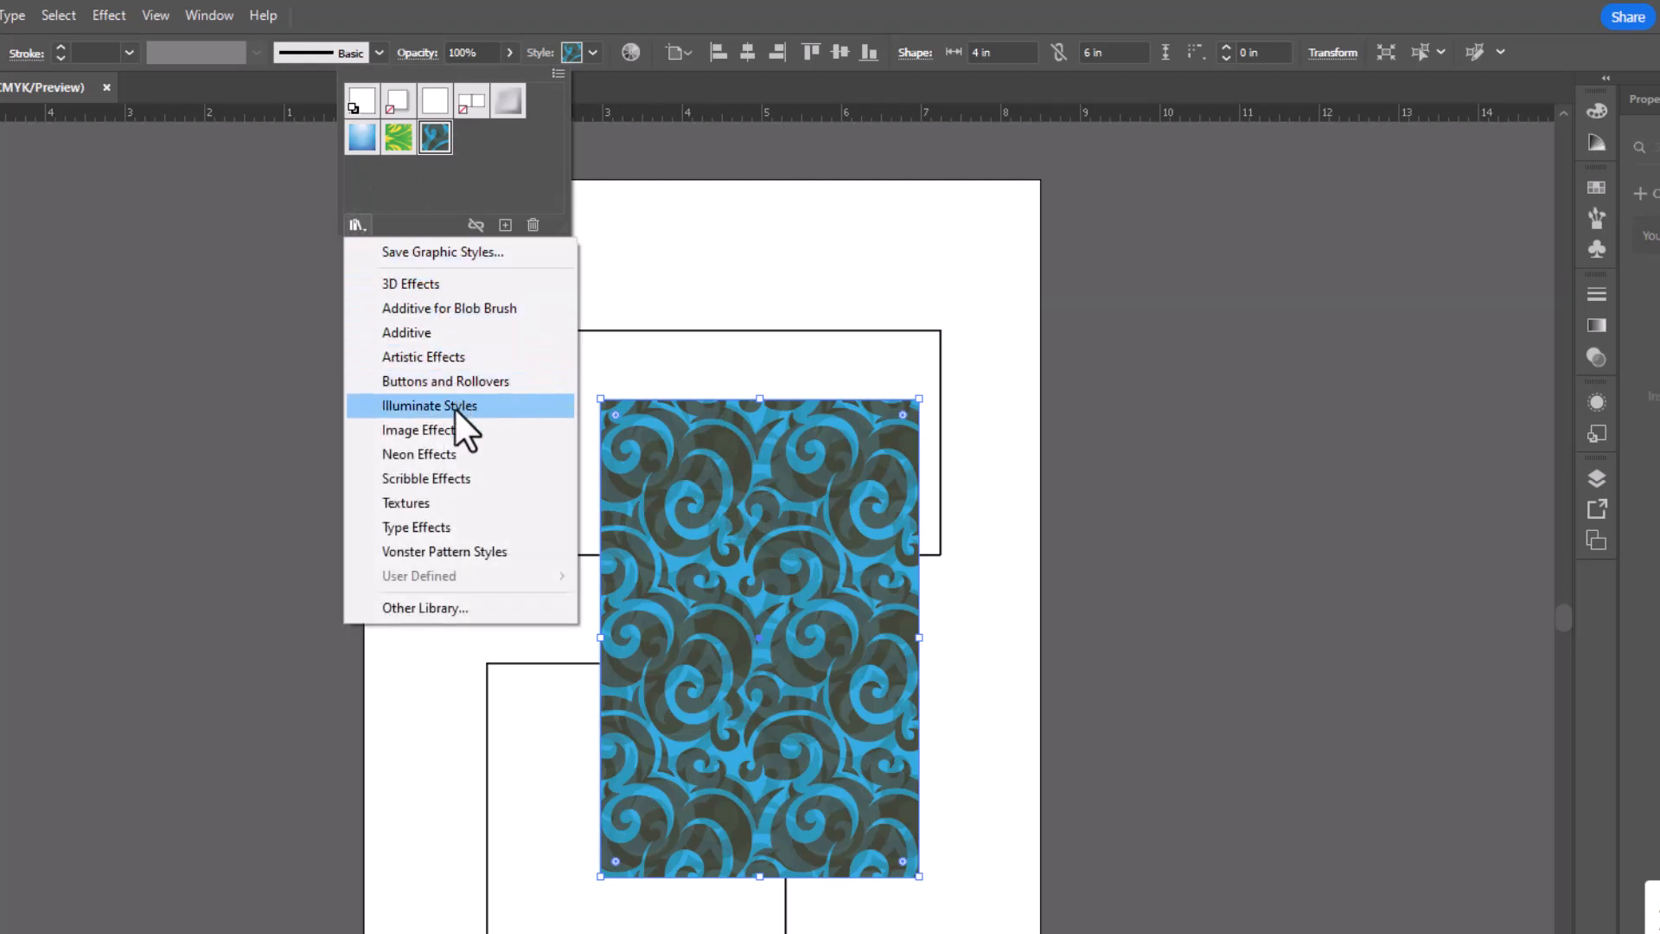
left_click(467, 477)
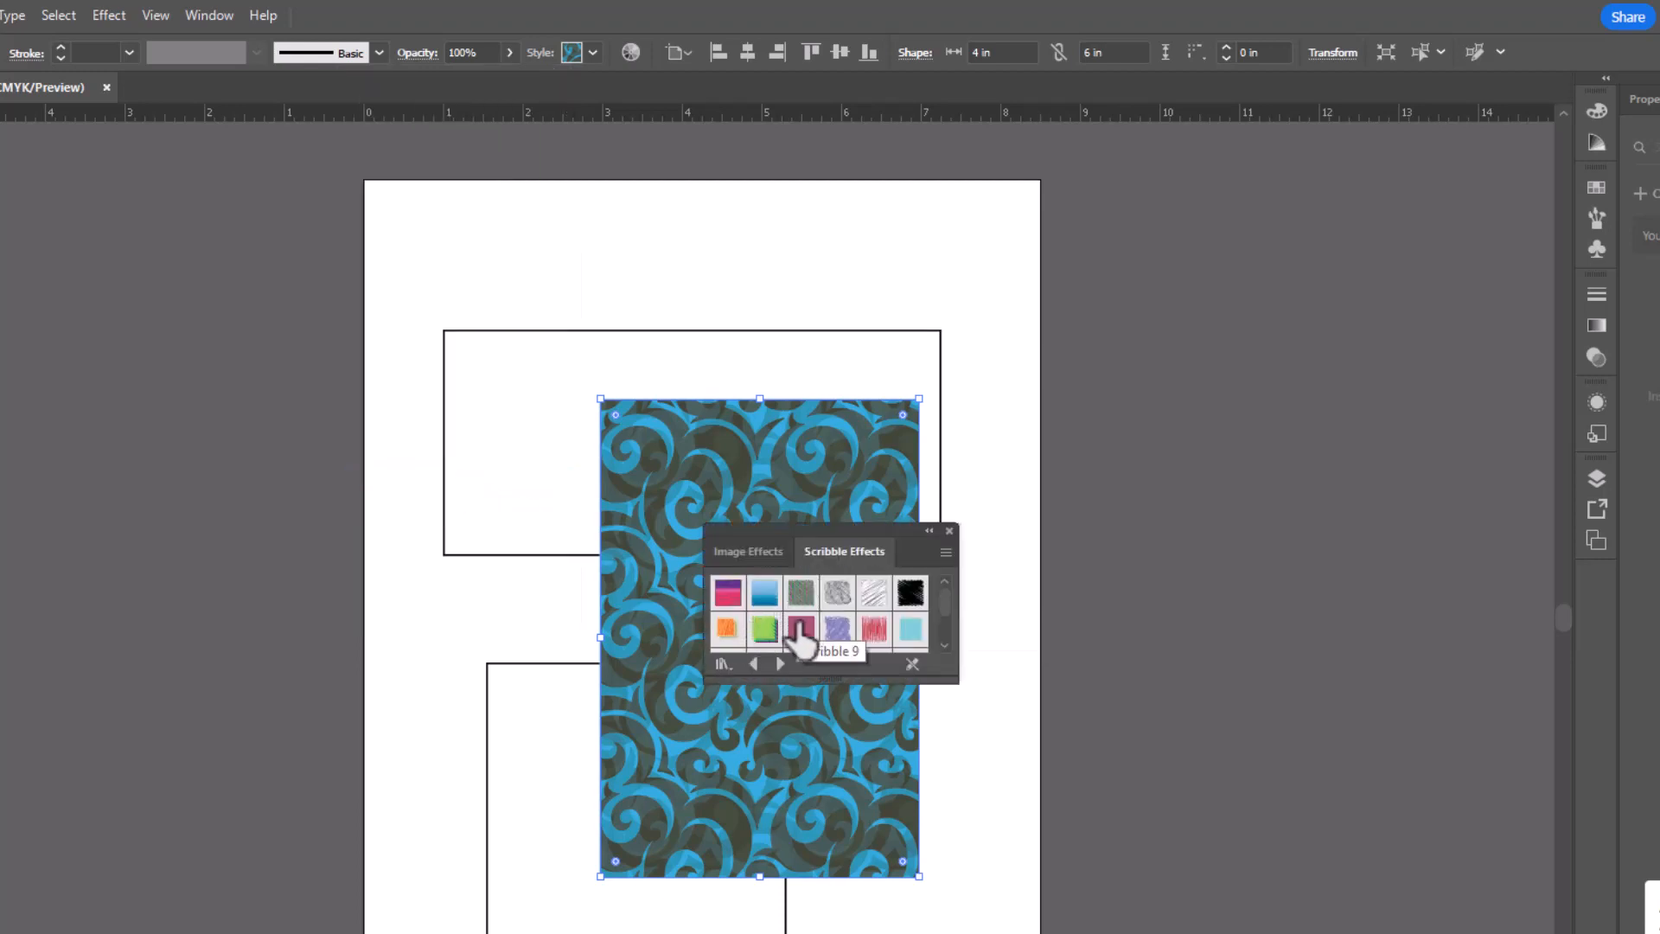
left_click(797, 597)
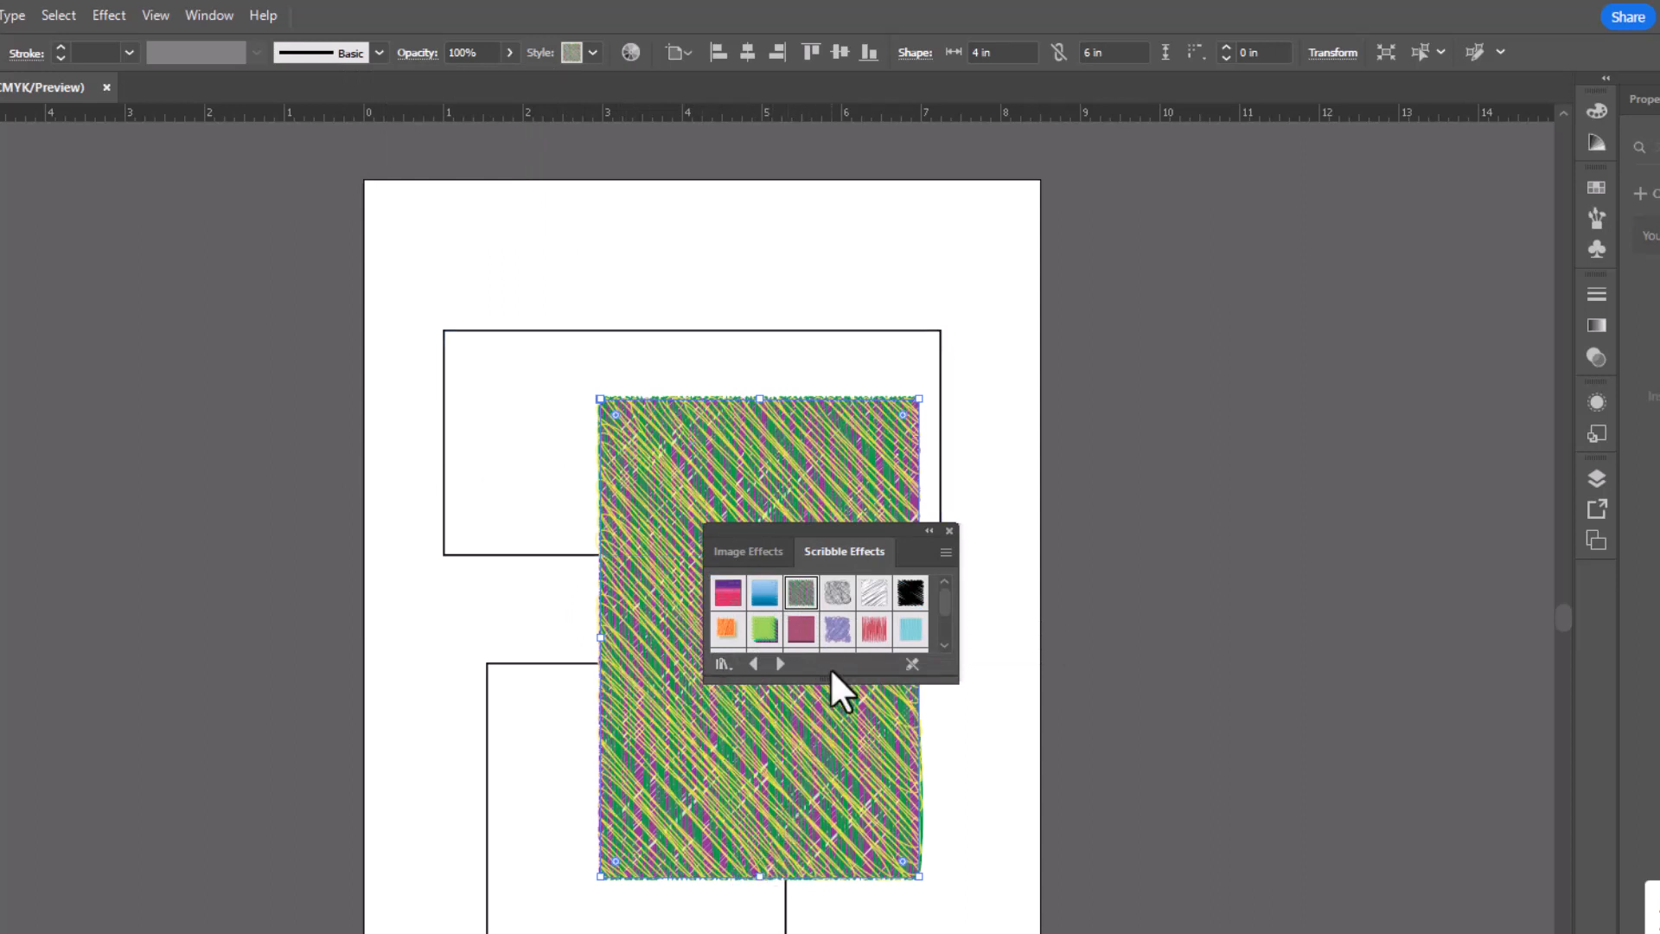
left_click(869, 605)
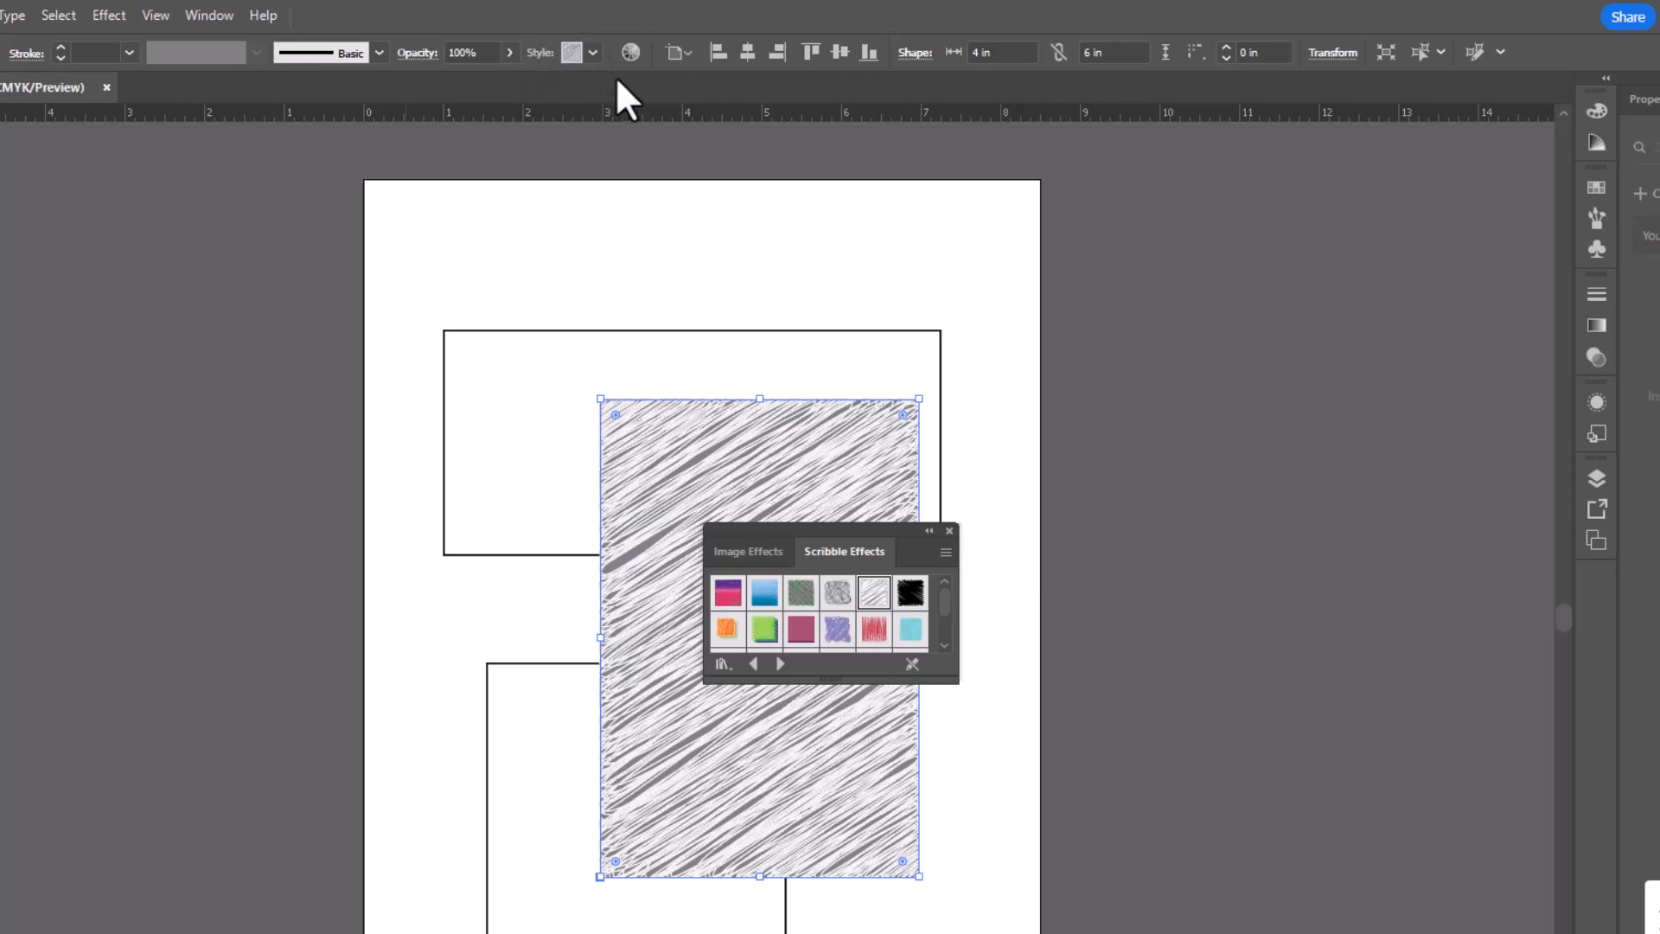
- Recolor the rectangle's grey scribble lines green, replace the look with the black scribble style, and close the Scribble Effects library
left_click(630, 53)
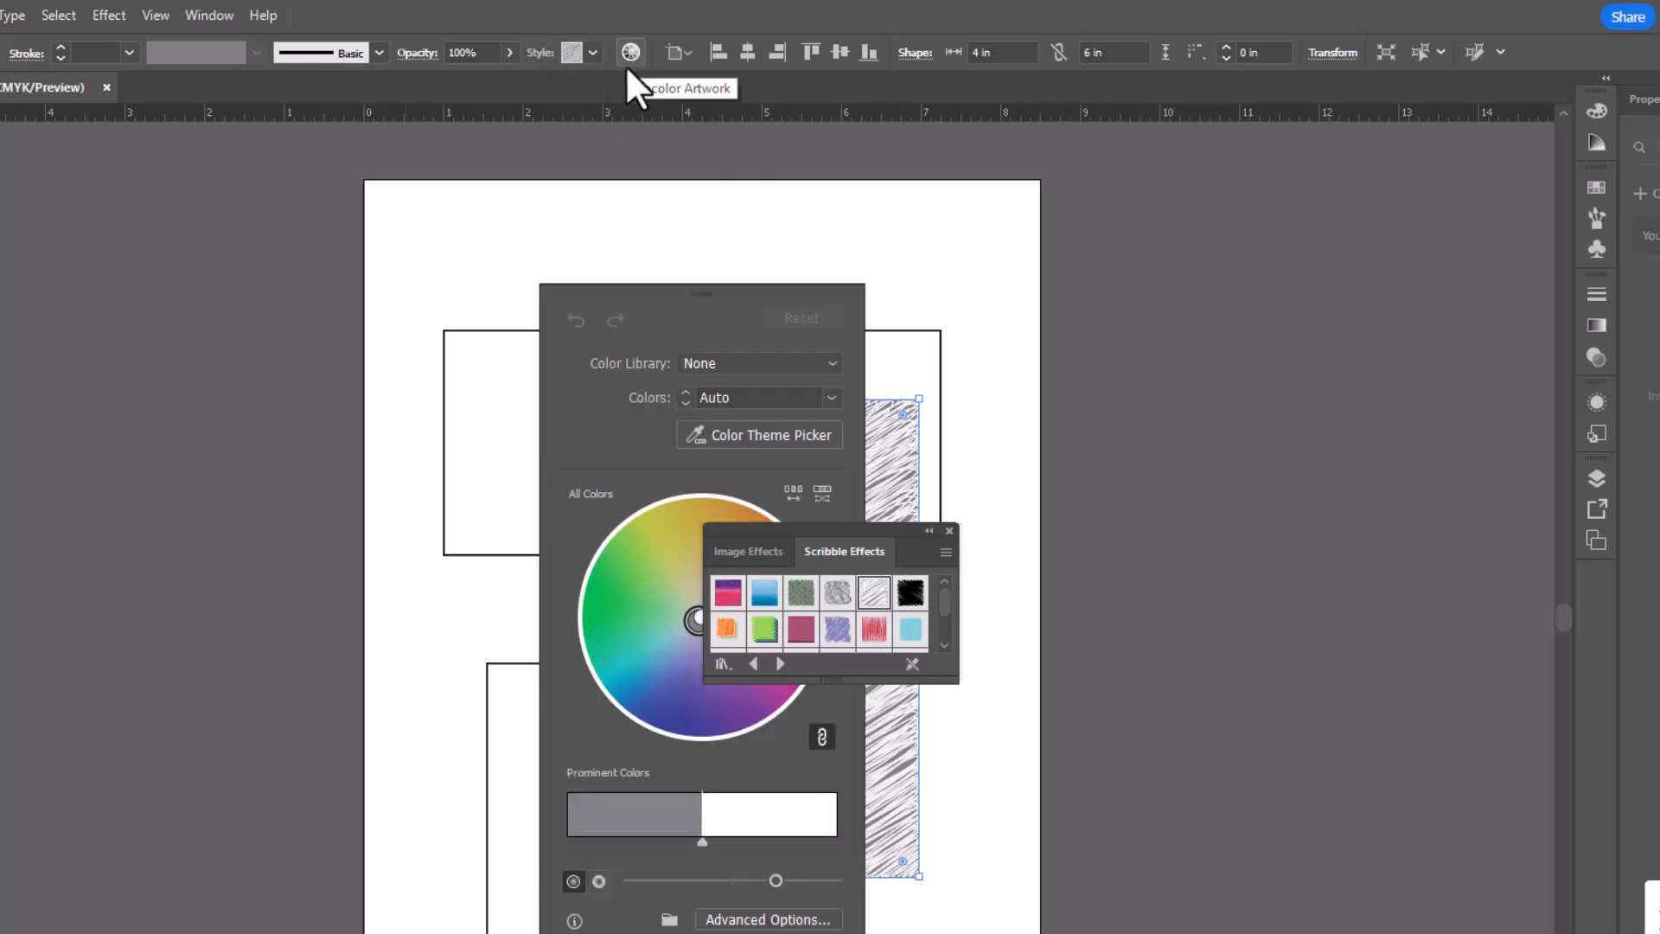
left_click_drag(695, 617, 641, 583)
left_click_drag(667, 287, 457, 288)
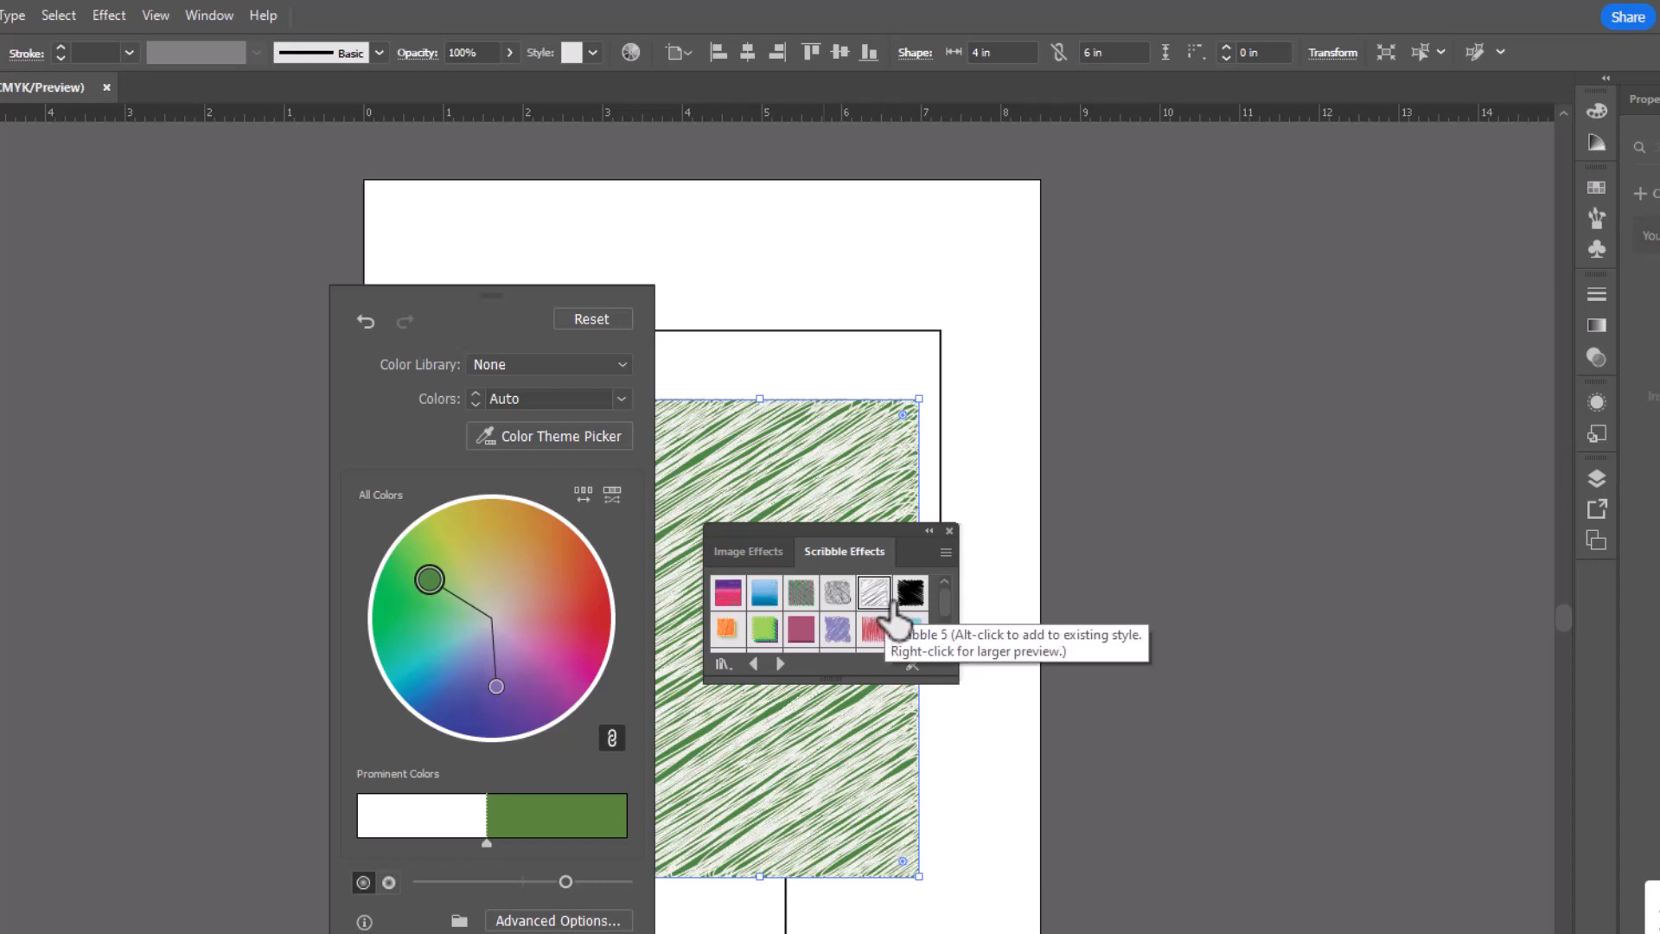
left_click(910, 594)
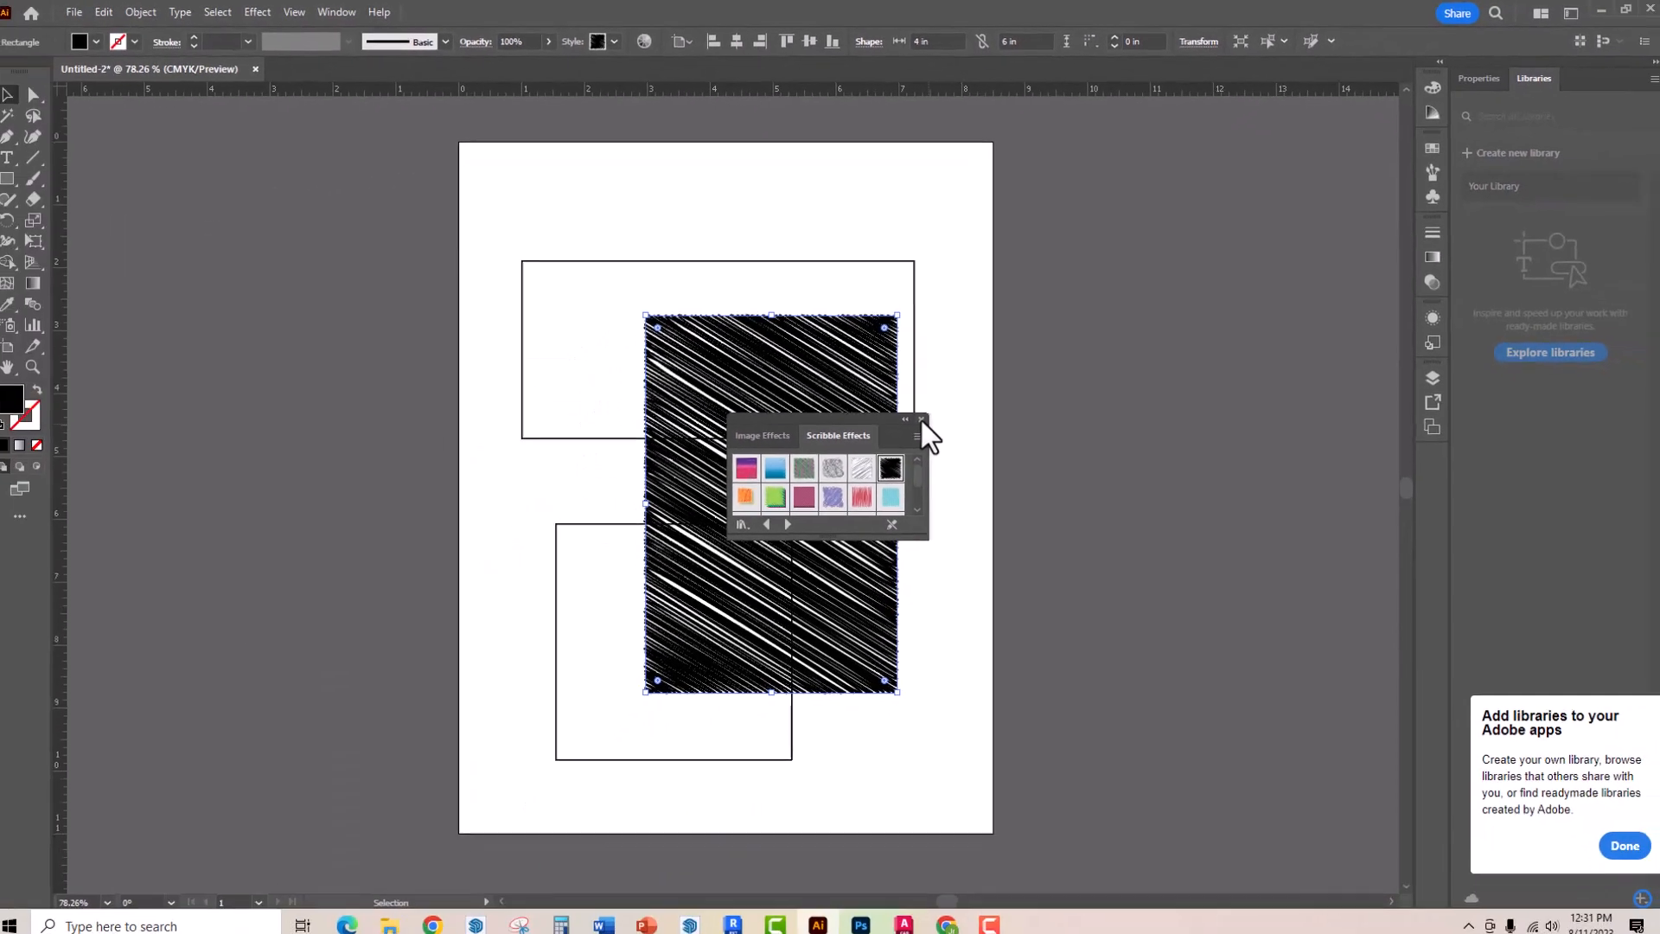
left_click(683, 894)
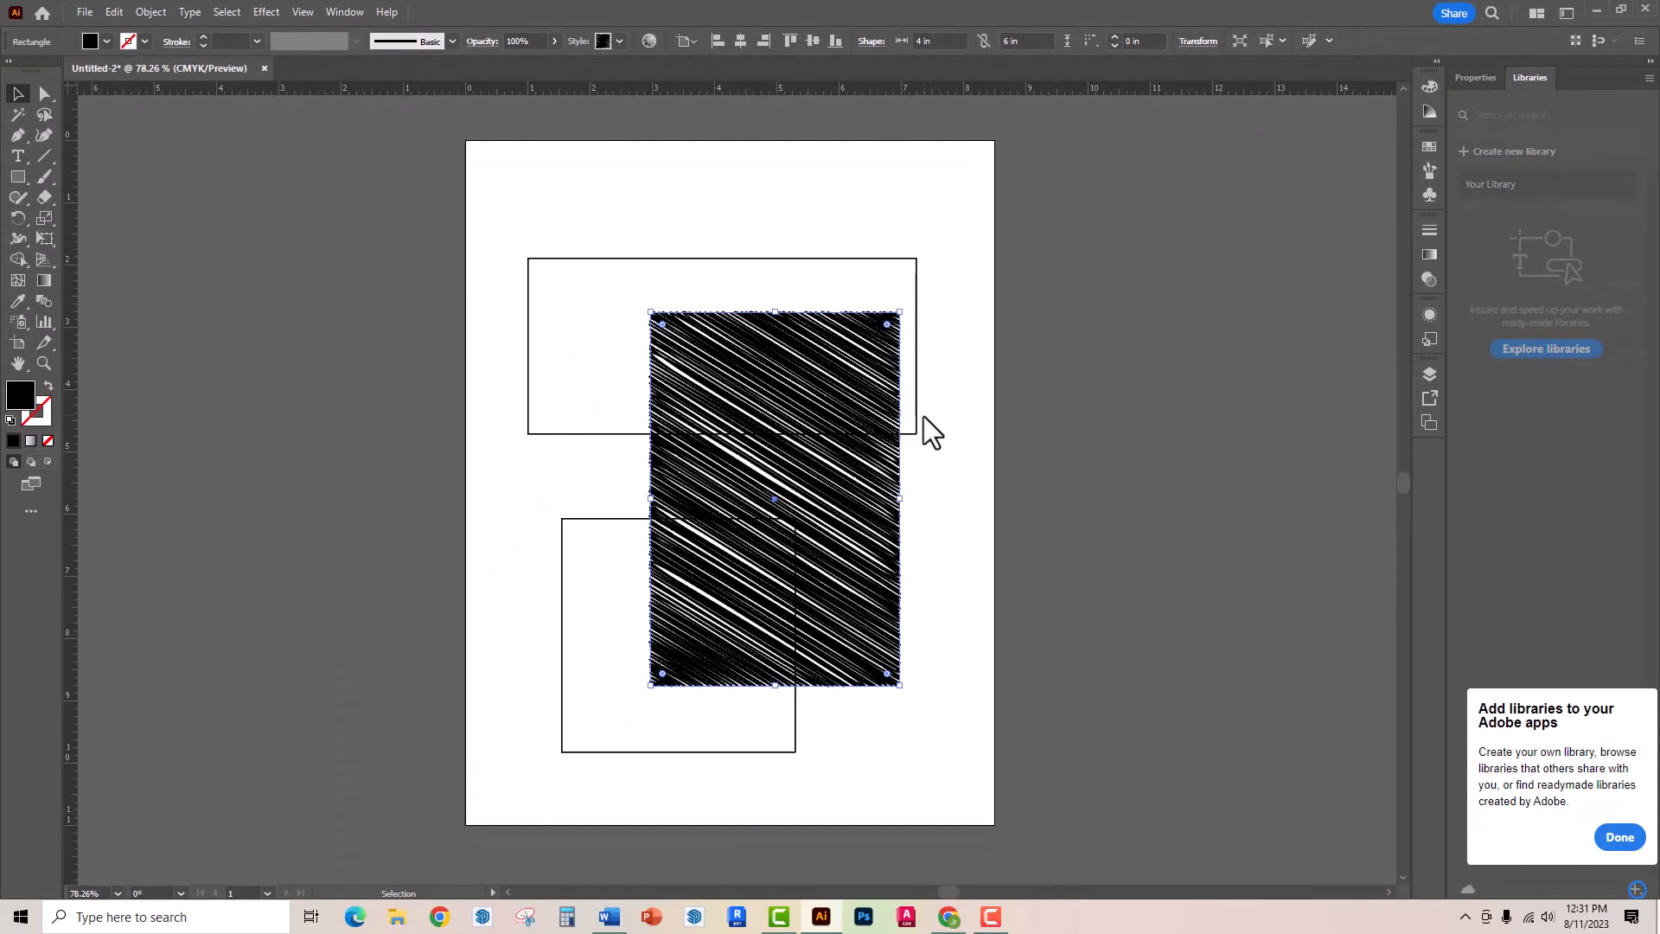
- Apply the Round Corners 2 pt graphic style to the rectangle and fill it with light green
left_click(619, 41)
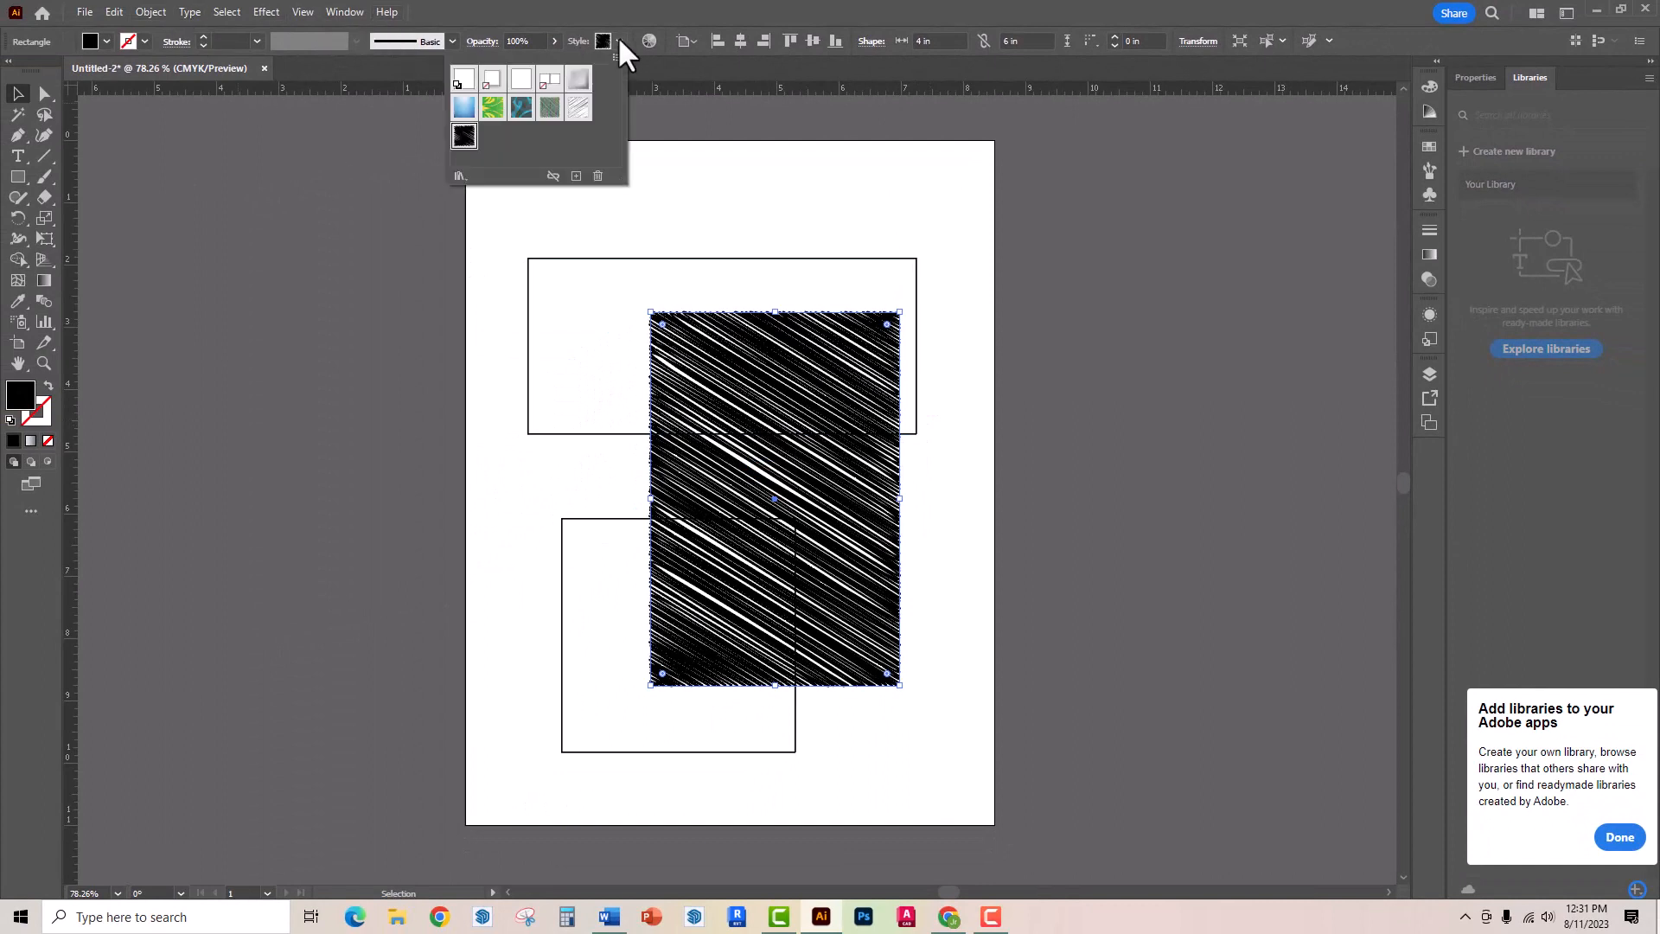
left_click(517, 86)
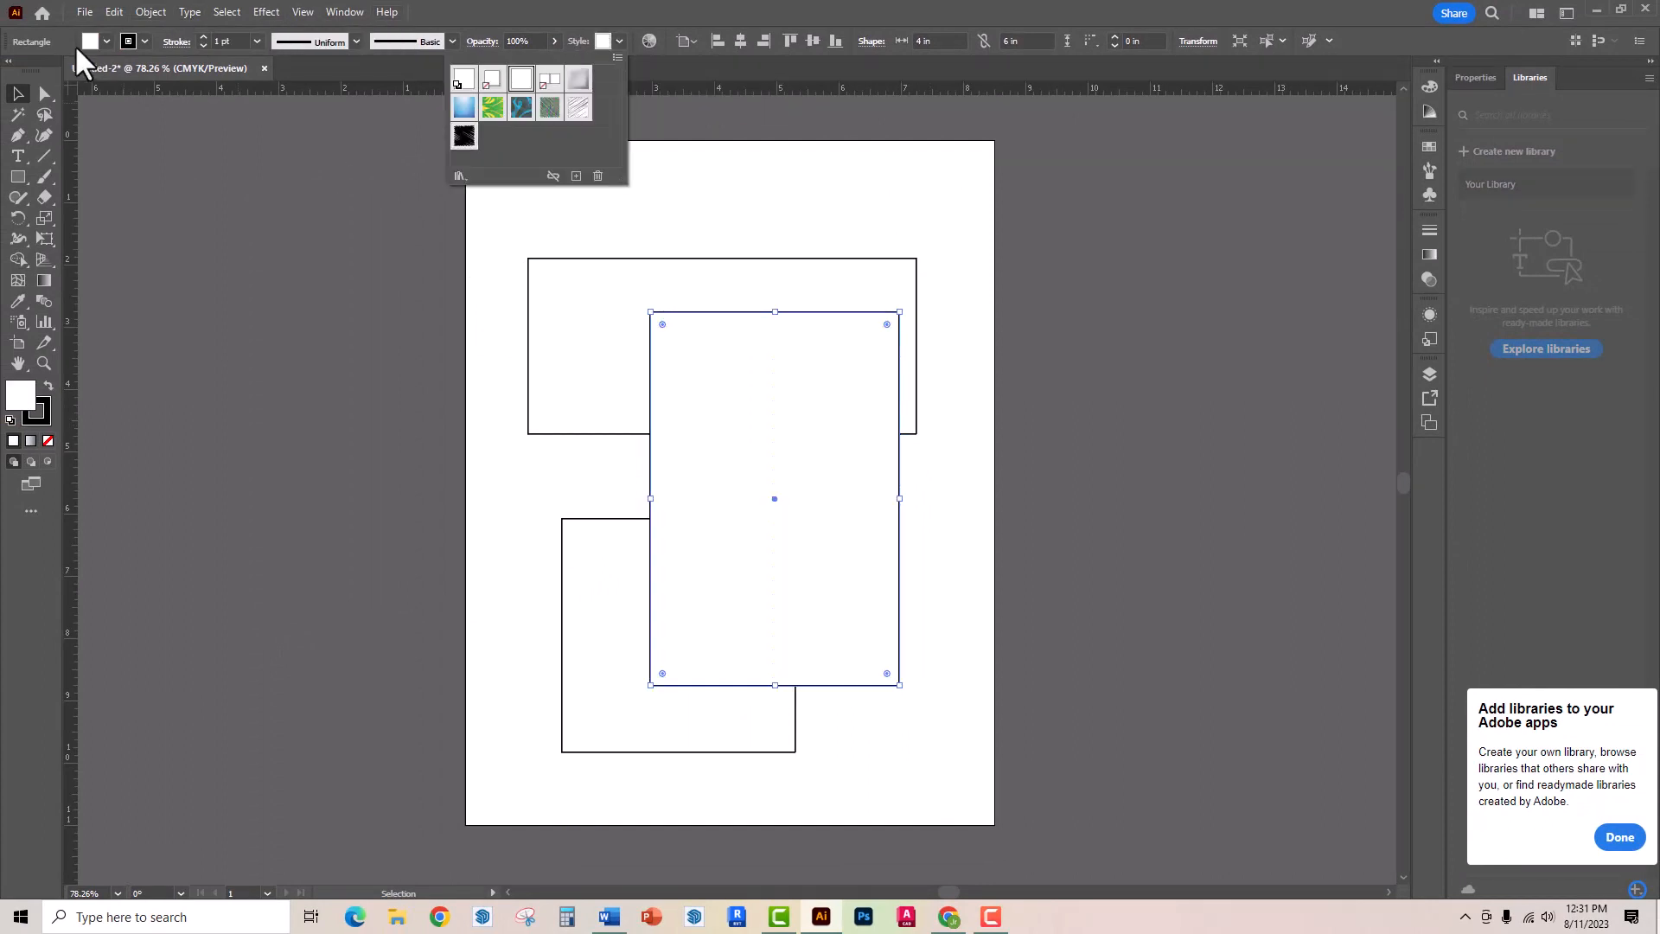
left_click(104, 41)
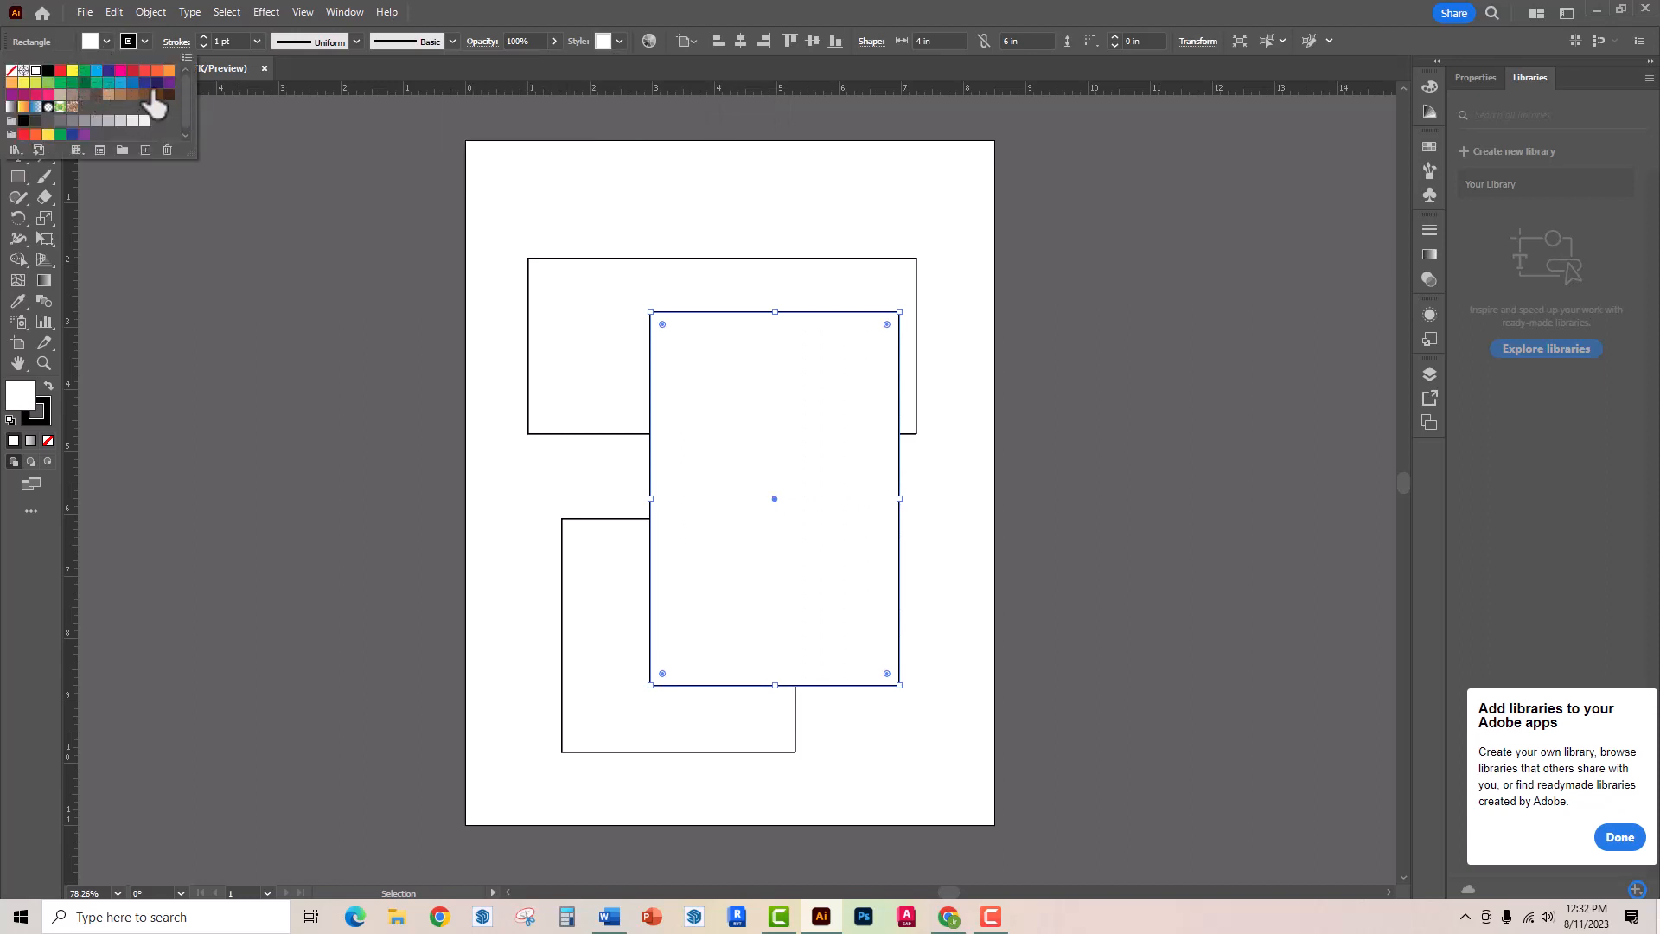
left_click(49, 83)
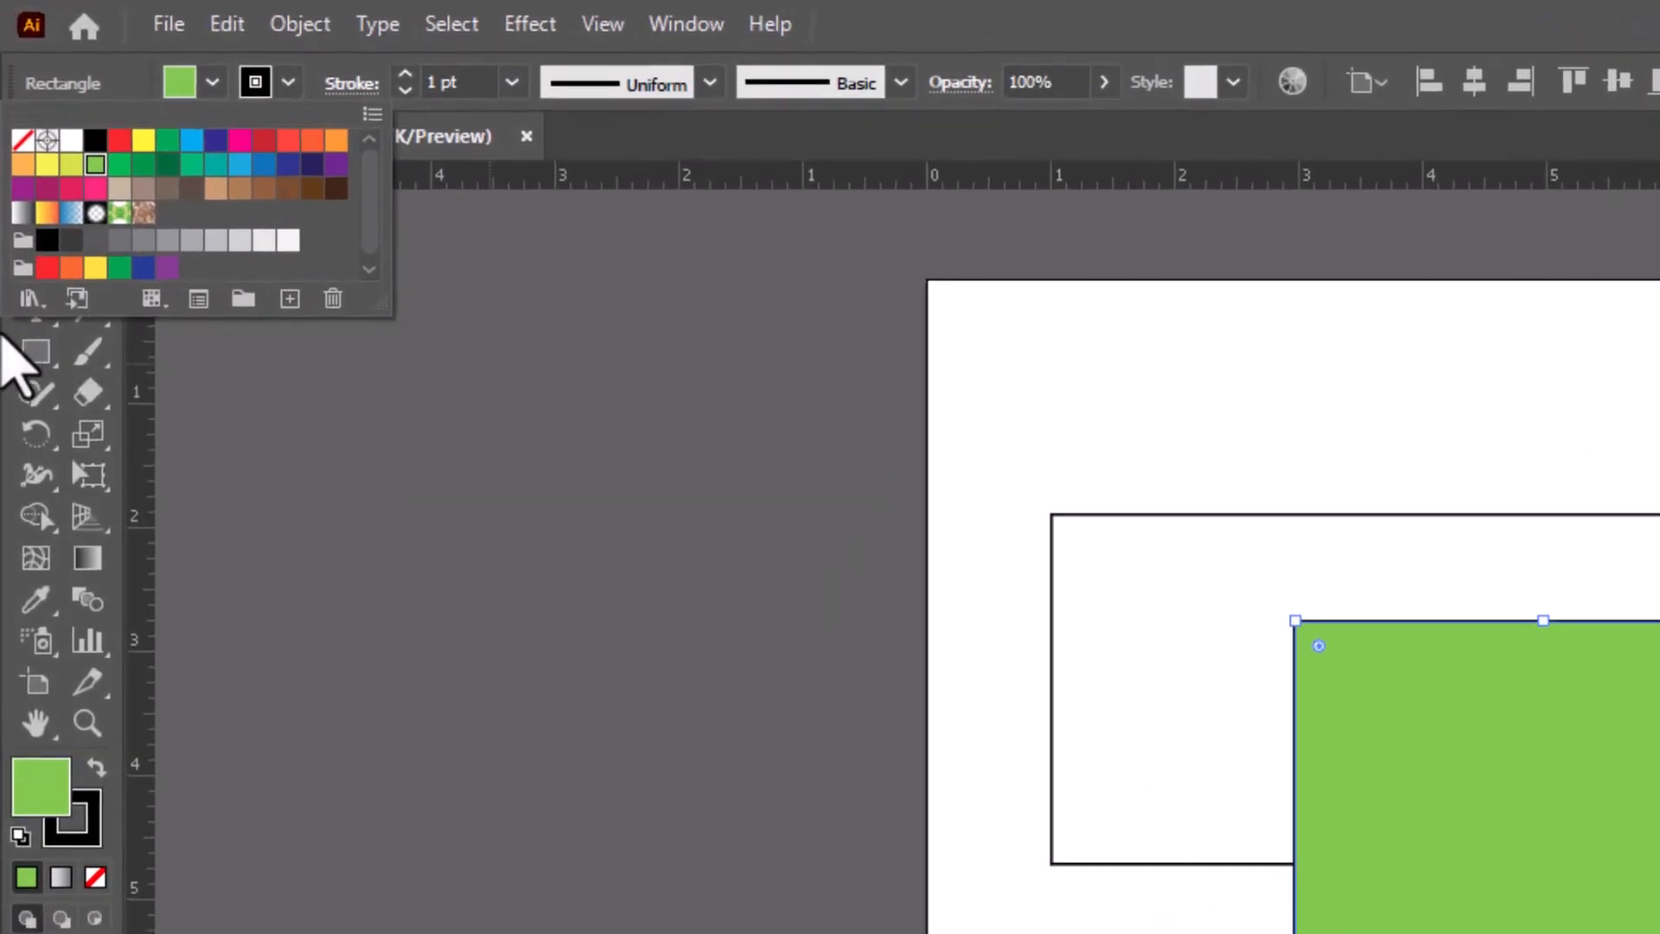
left_click(2, 164)
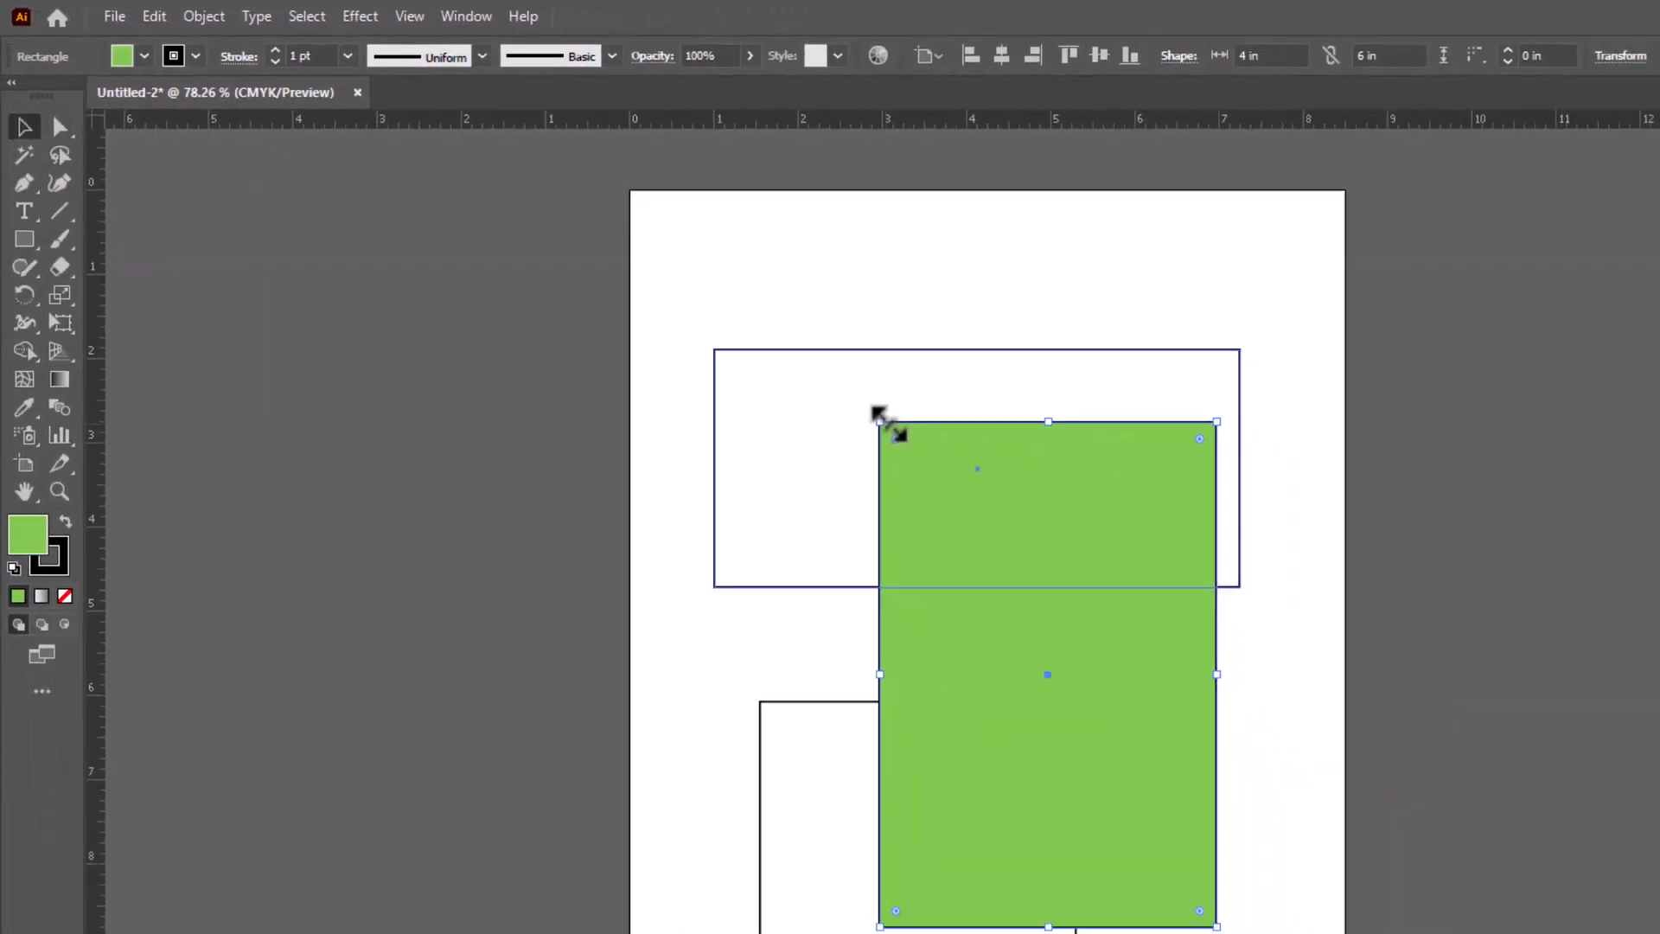
- Resize the green rectangle freehand with its bounding handles to about 6.75 in wide and 5.69 in high
left_click_drag(919, 504, 969, 468)
left_click_drag(859, 353, 647, 220)
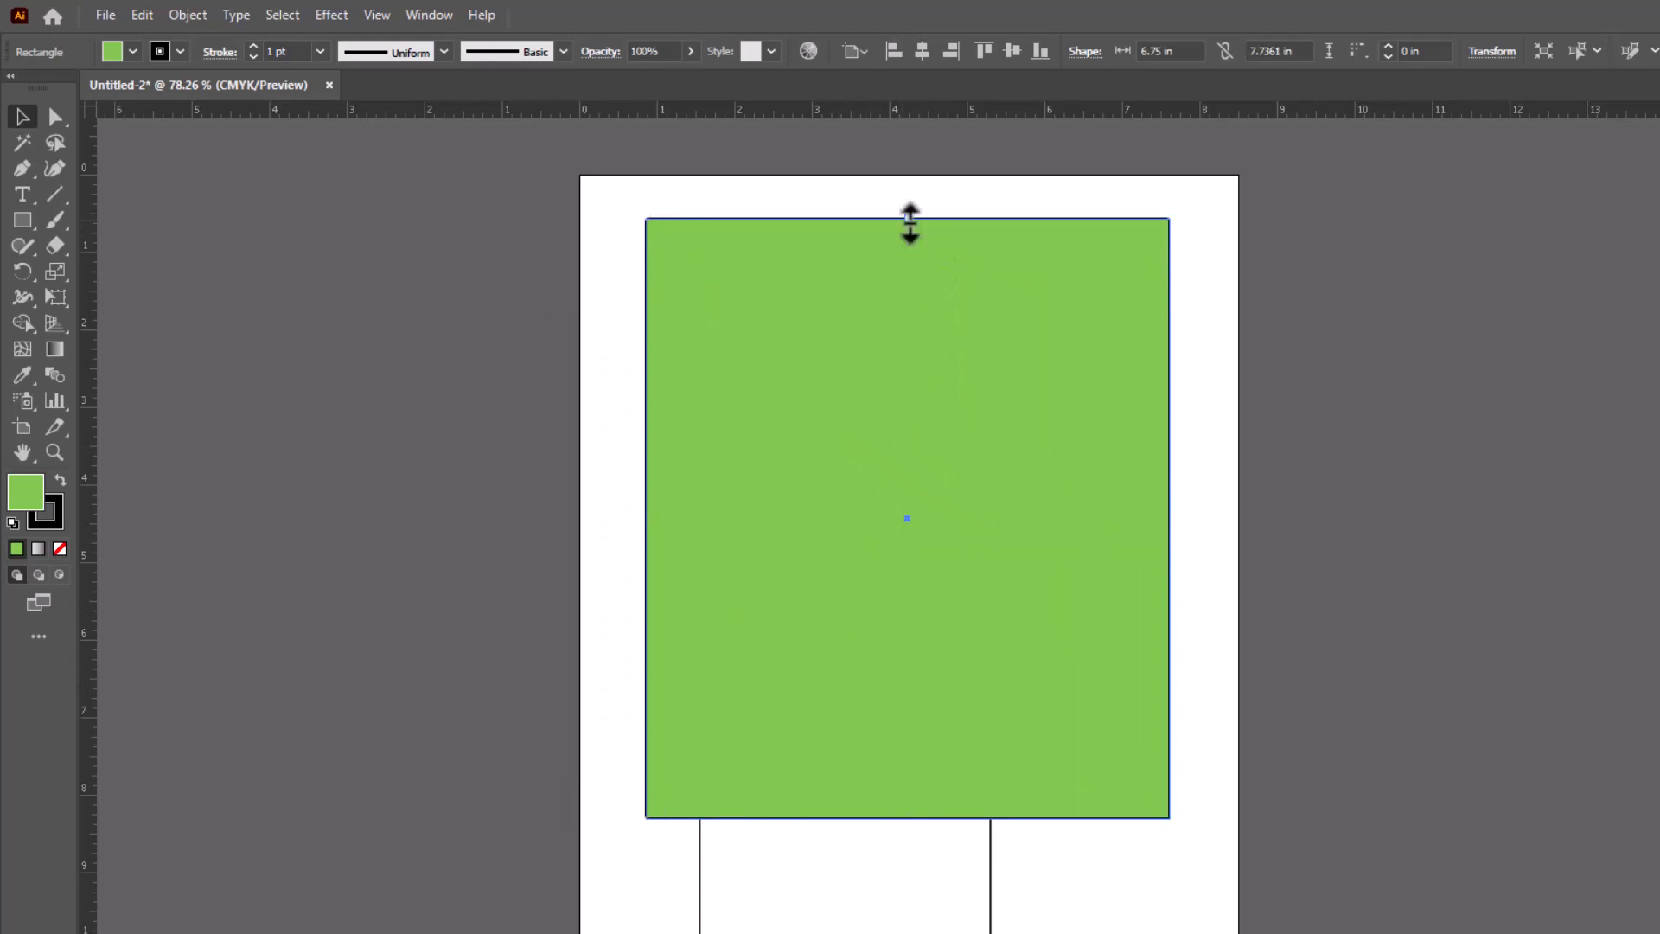
left_click_drag(908, 217, 916, 376)
- Compare the rectangle's handles under Selection and Direct Selection, and move the whole rectangle so its upper-left anchor sits at about X 0.58 in, Y 3 in
left_click(54, 118)
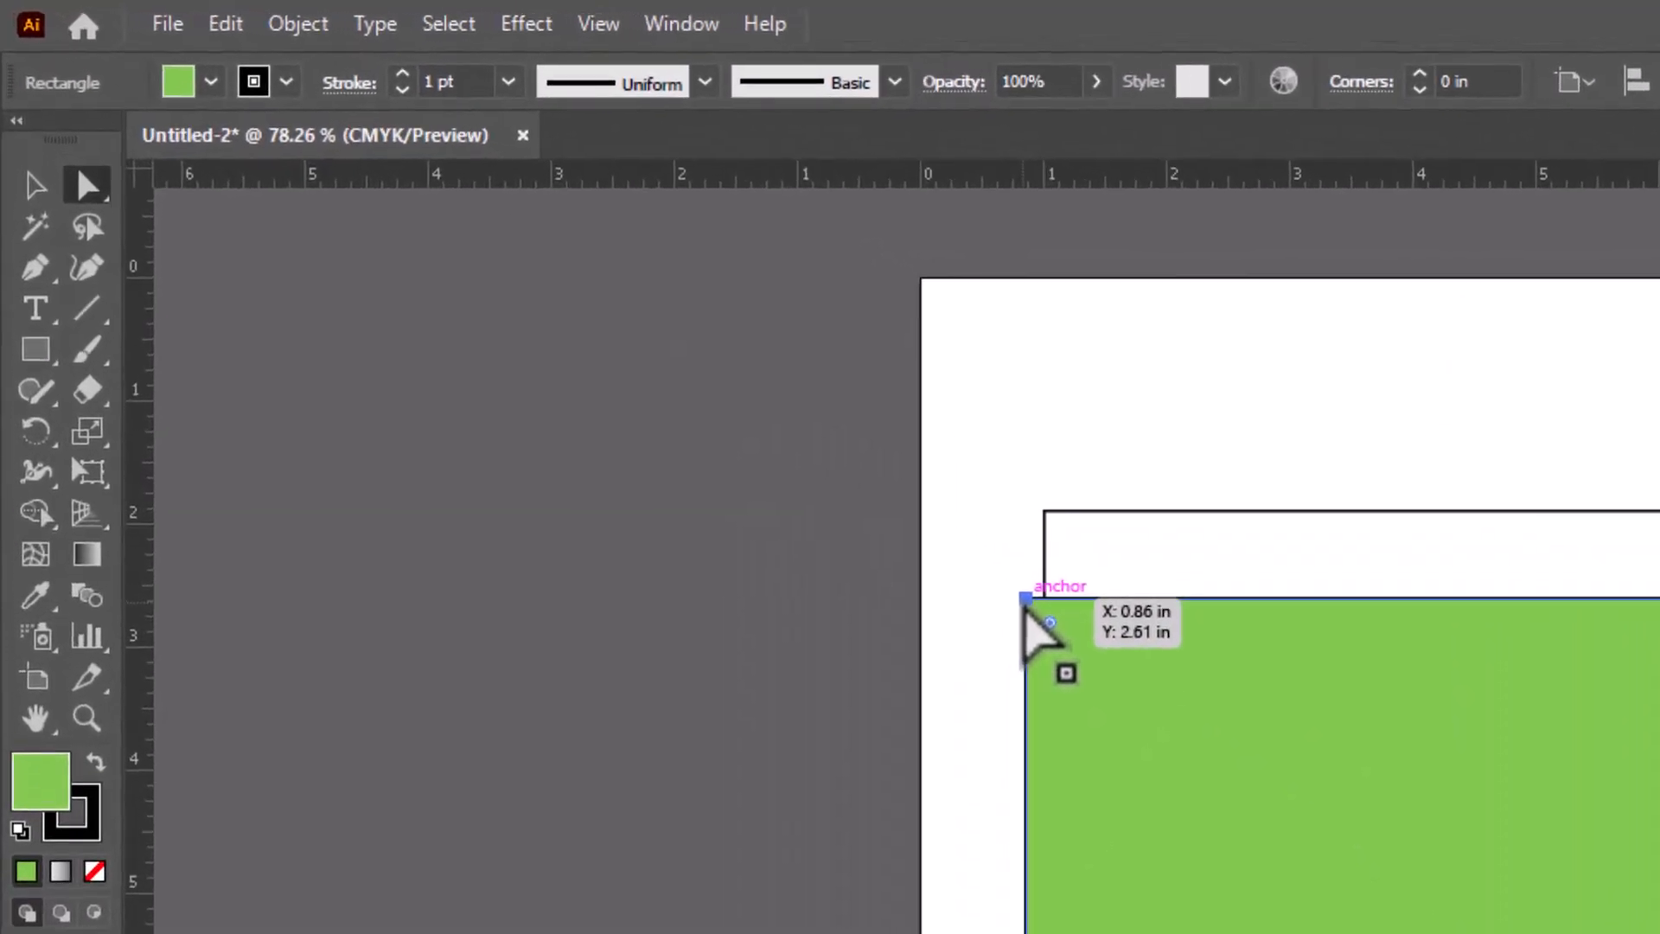
left_click(36, 192)
left_click(86, 192)
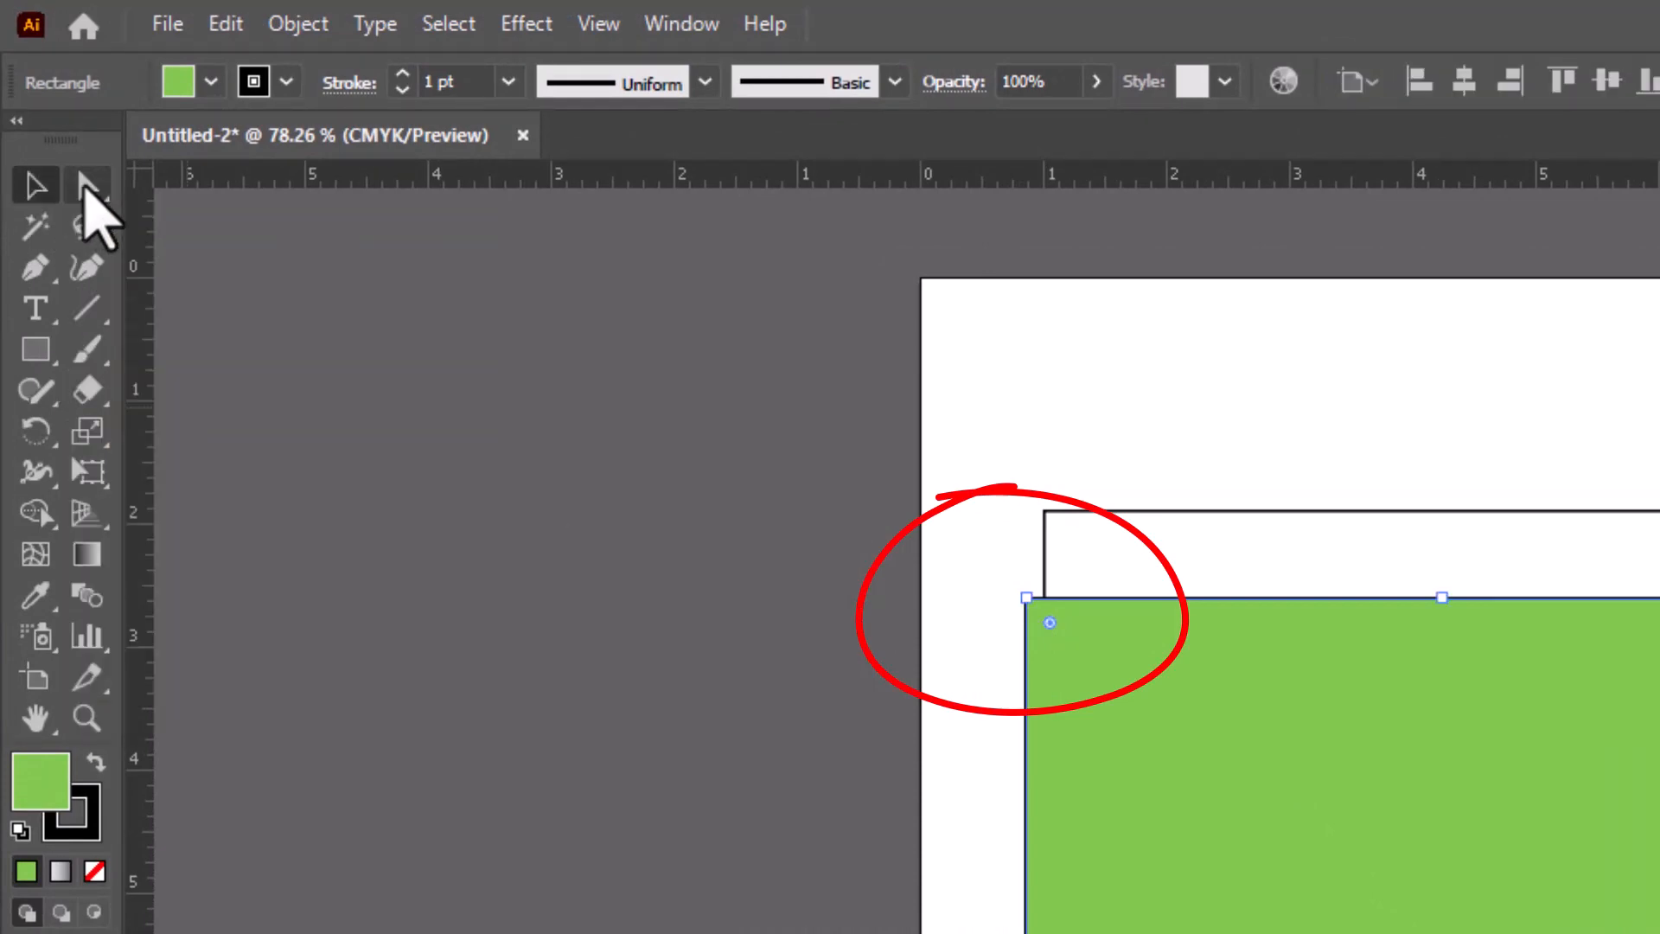
left_click(36, 187)
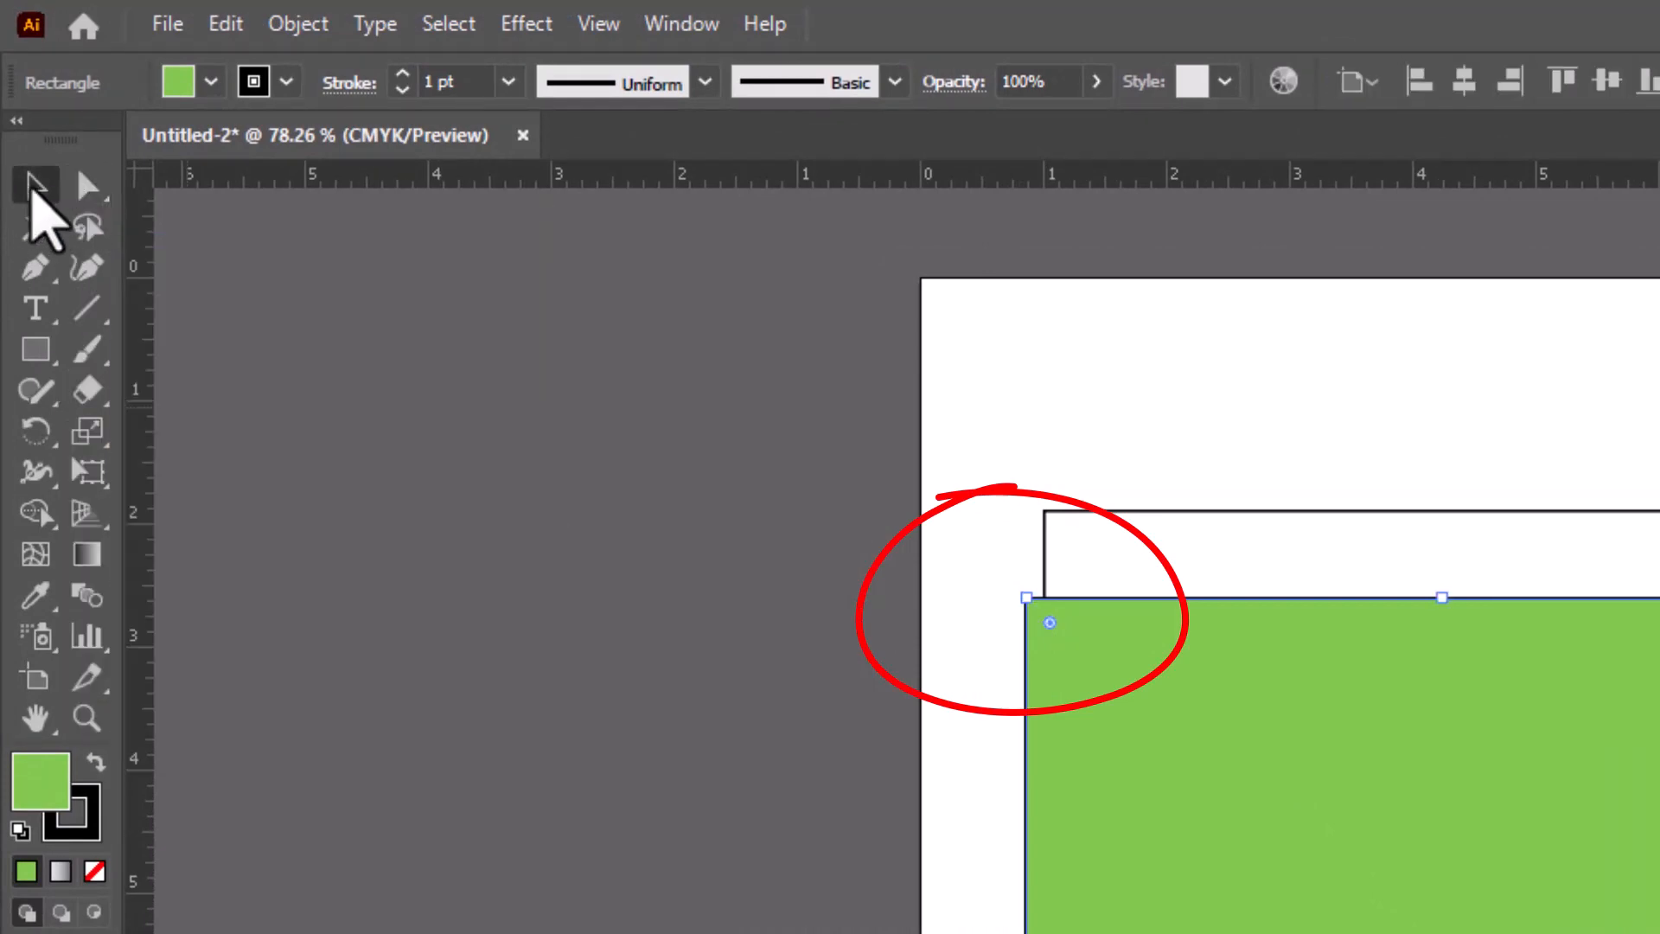
left_click(84, 195)
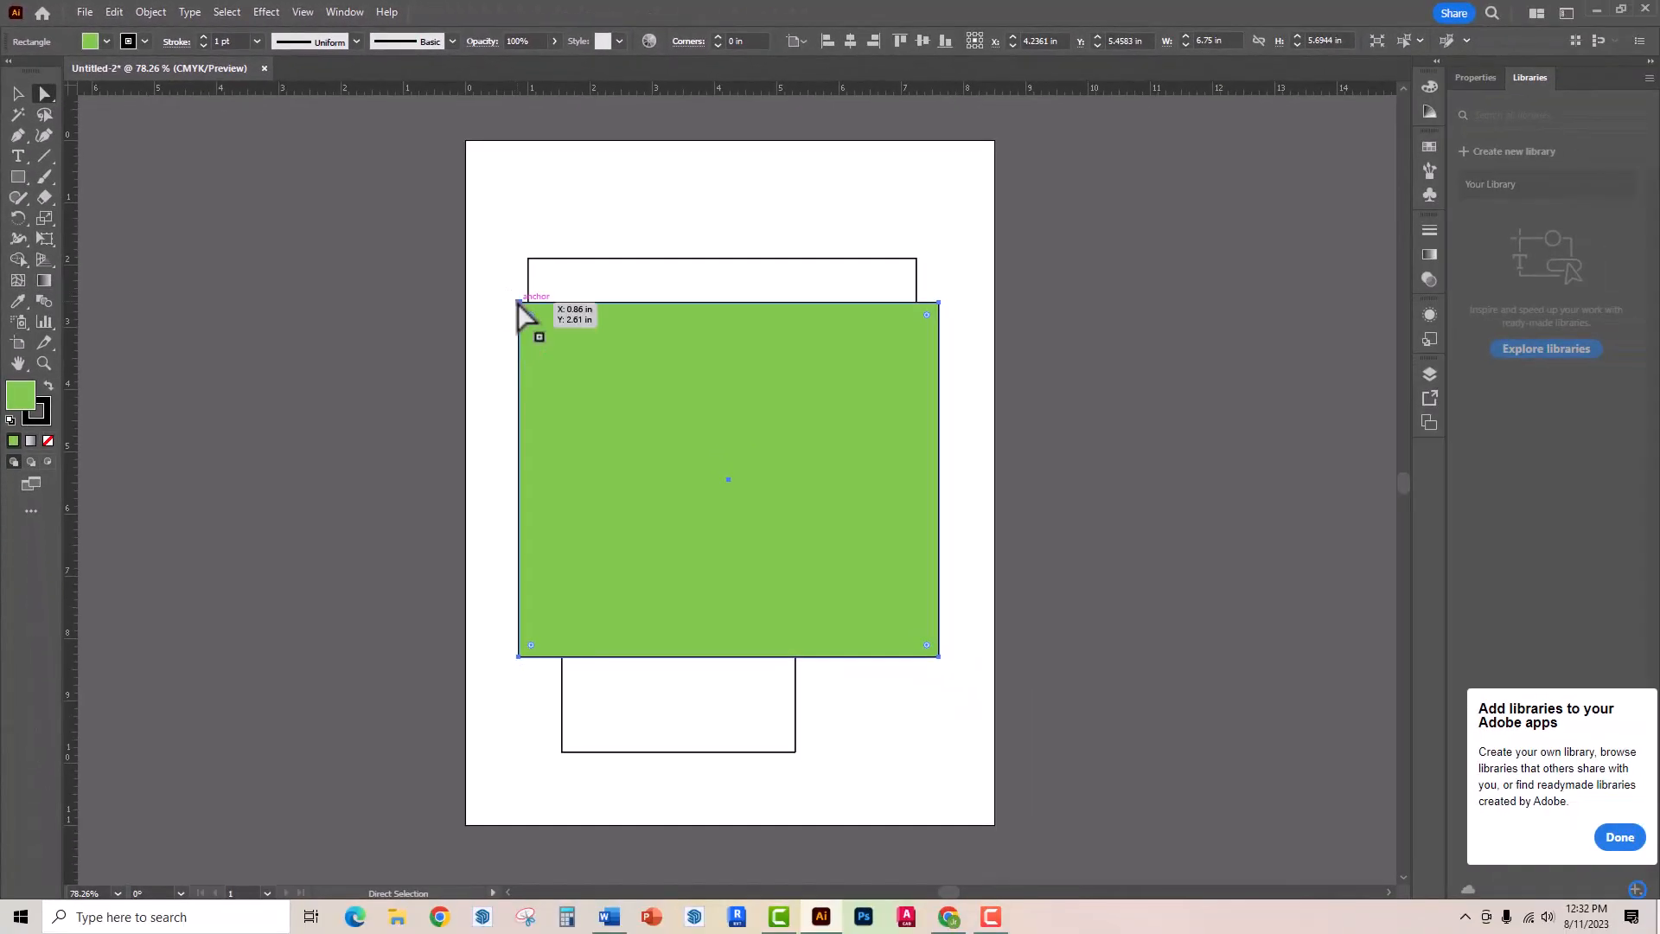
mouse_move(520, 304)
left_mouse_down()
mouse_move(199, 252)
mouse_move(429, 438)
mouse_move(758, 251)
mouse_move(324, 322)
mouse_move(513, 442)
mouse_move(535, 324)
mouse_move(501, 327)
left_mouse_up()
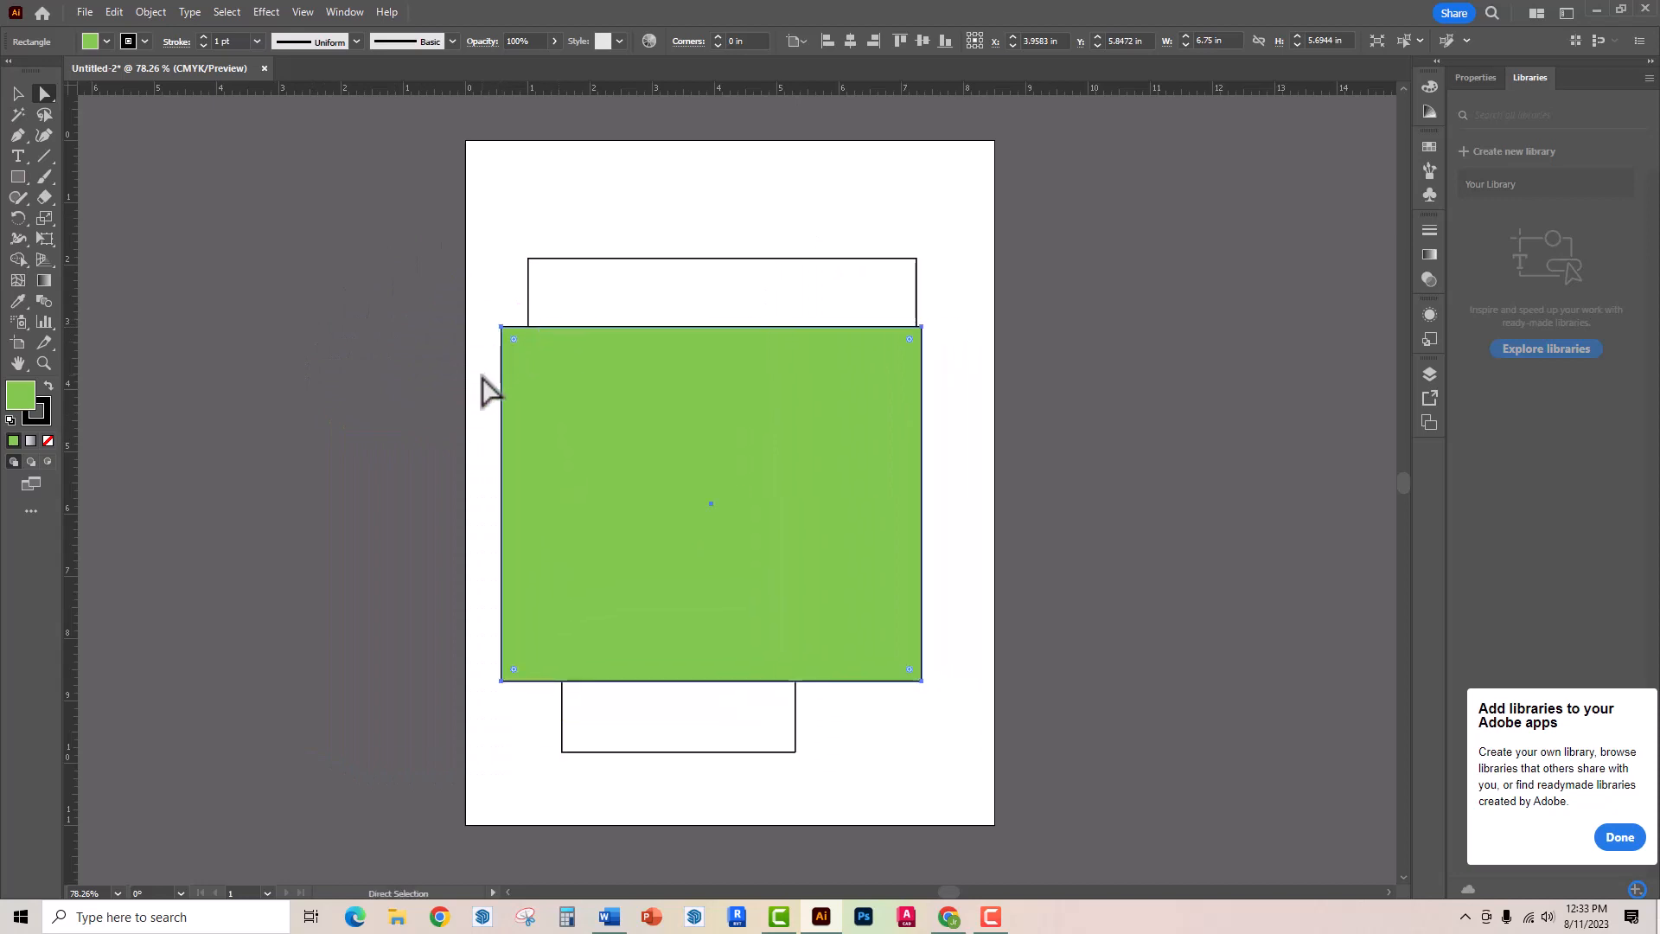
- Reshape the rectangle by moving only its upper-left anchor to about X -2.83 in, Y 1.68 in and its upper-right anchor to about X 9.15 in, Y 3.24 in
left_click(503, 330)
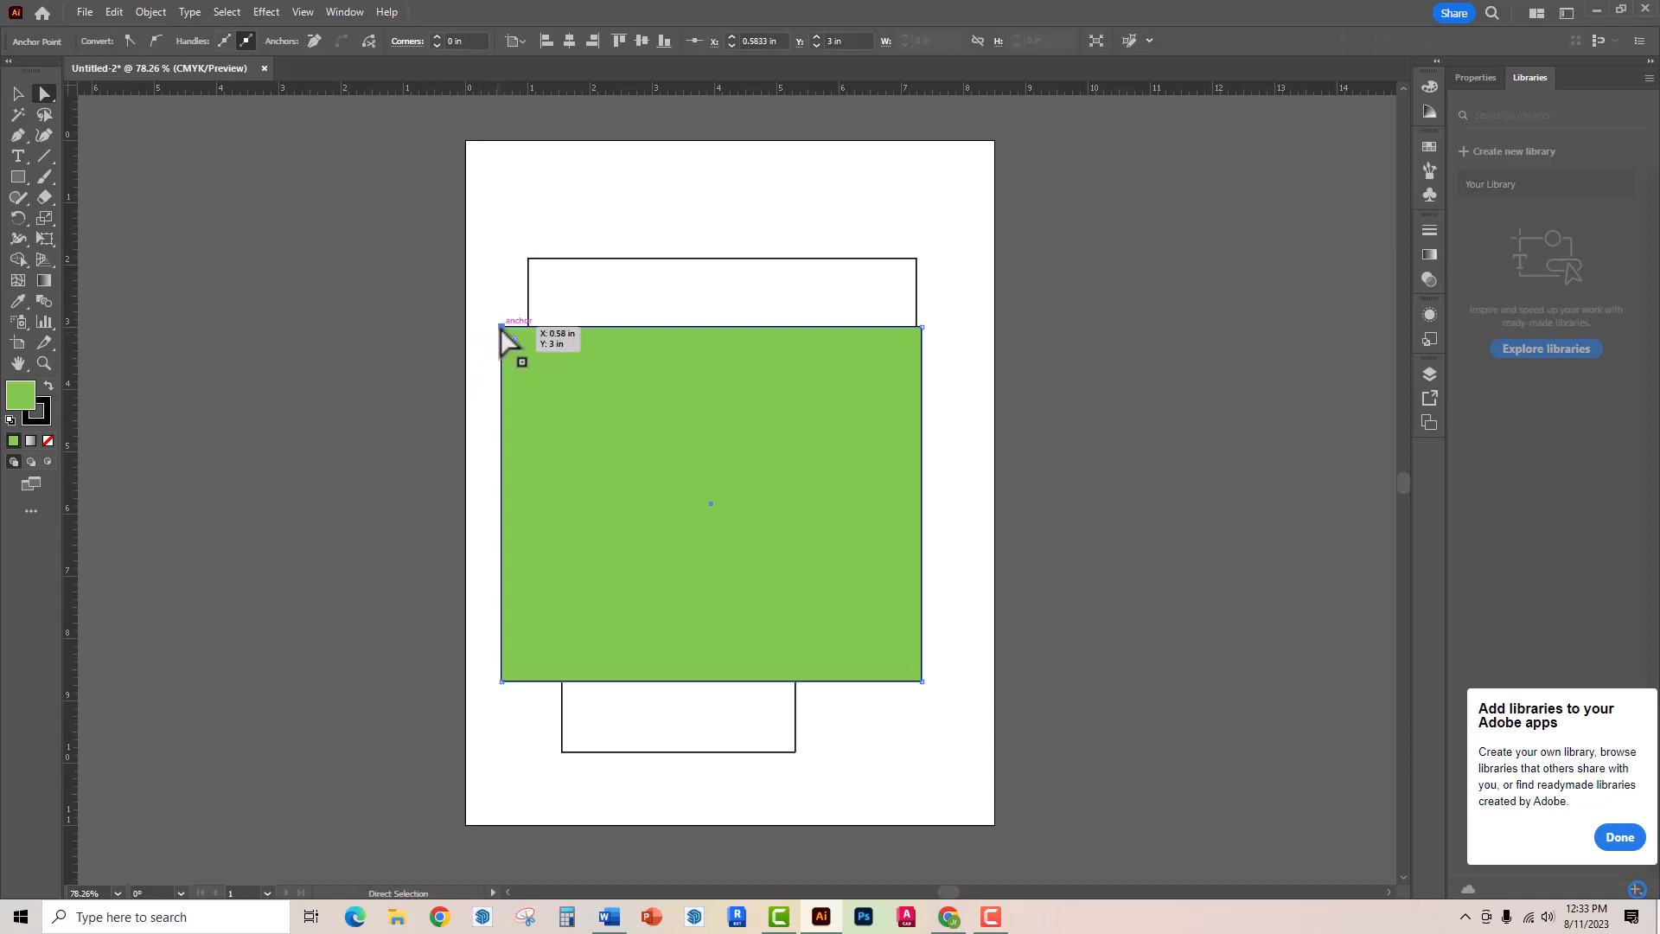
left_click_drag(502, 329, 288, 245)
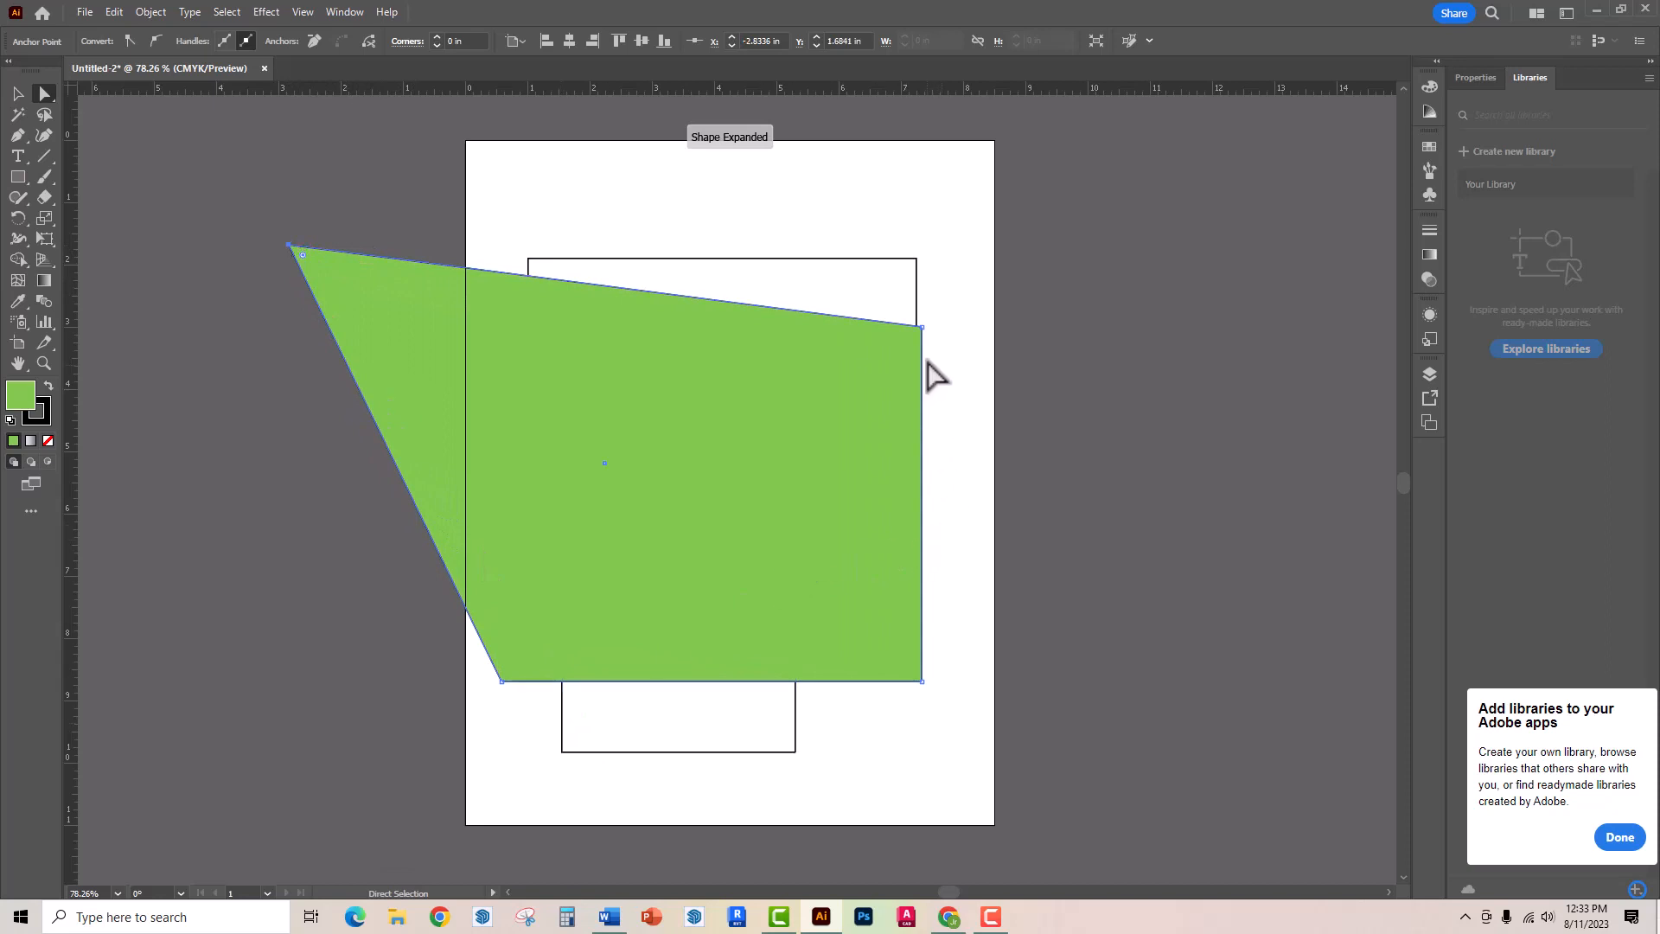
left_click_drag(924, 328, 1034, 342)
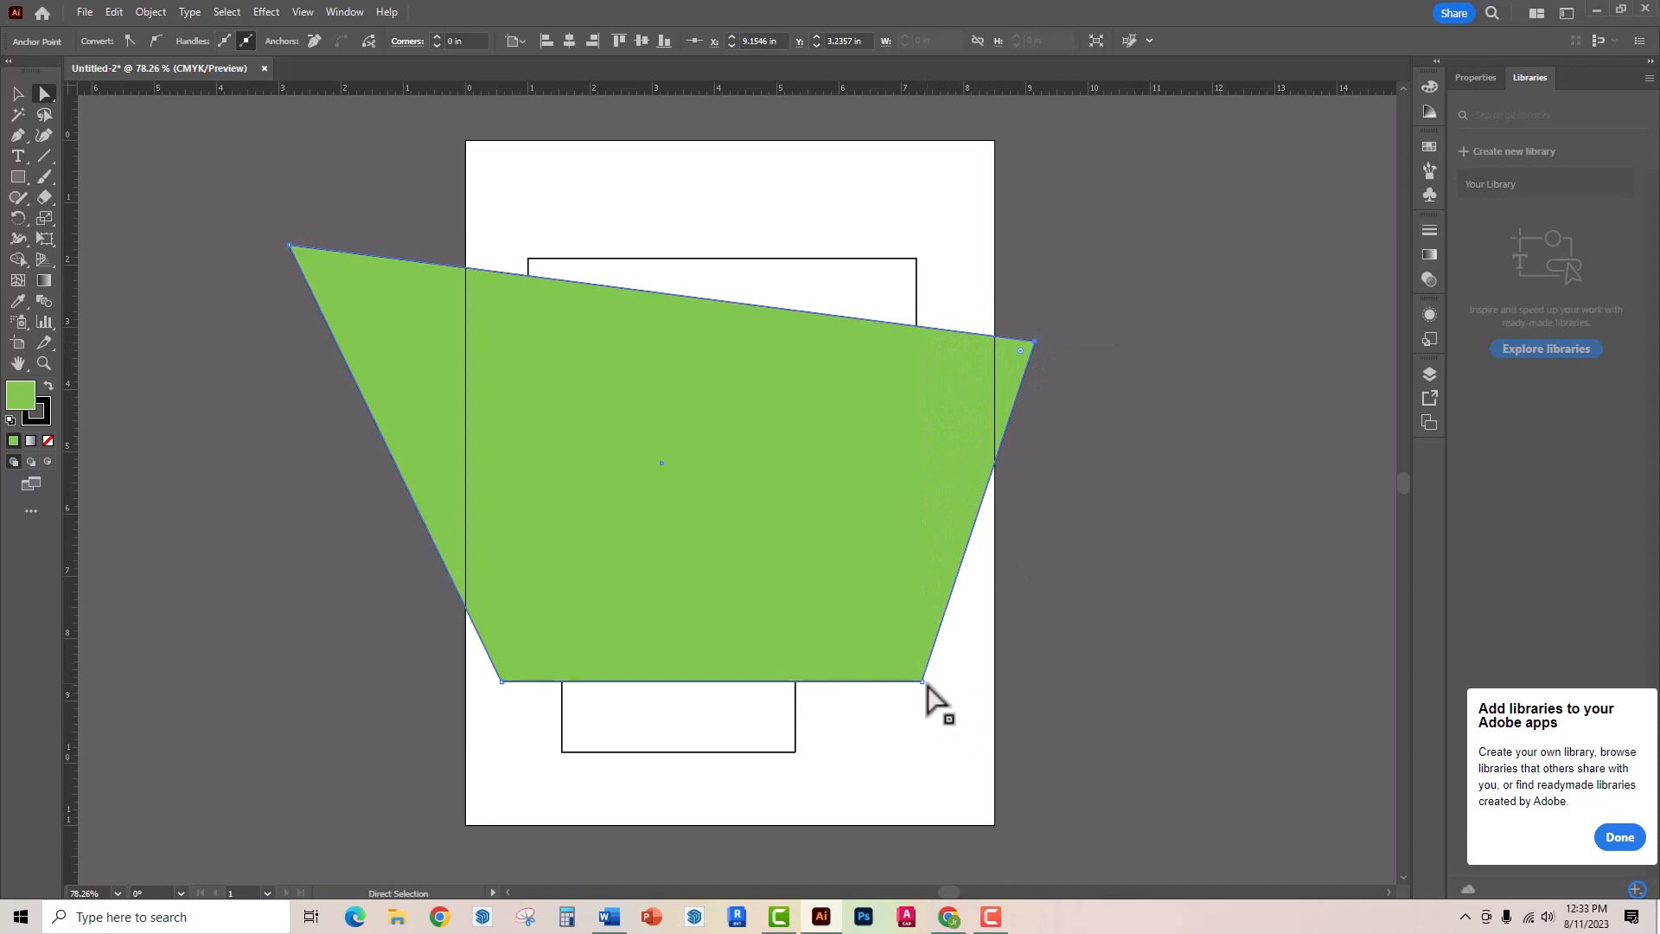
- Move the green shape's lower-right anchor to about X 9 in, Y 9.74 in and its lower-left anchor to about X 2.67 in, Y 7.18 in
left_click_drag(927, 686, 1030, 748)
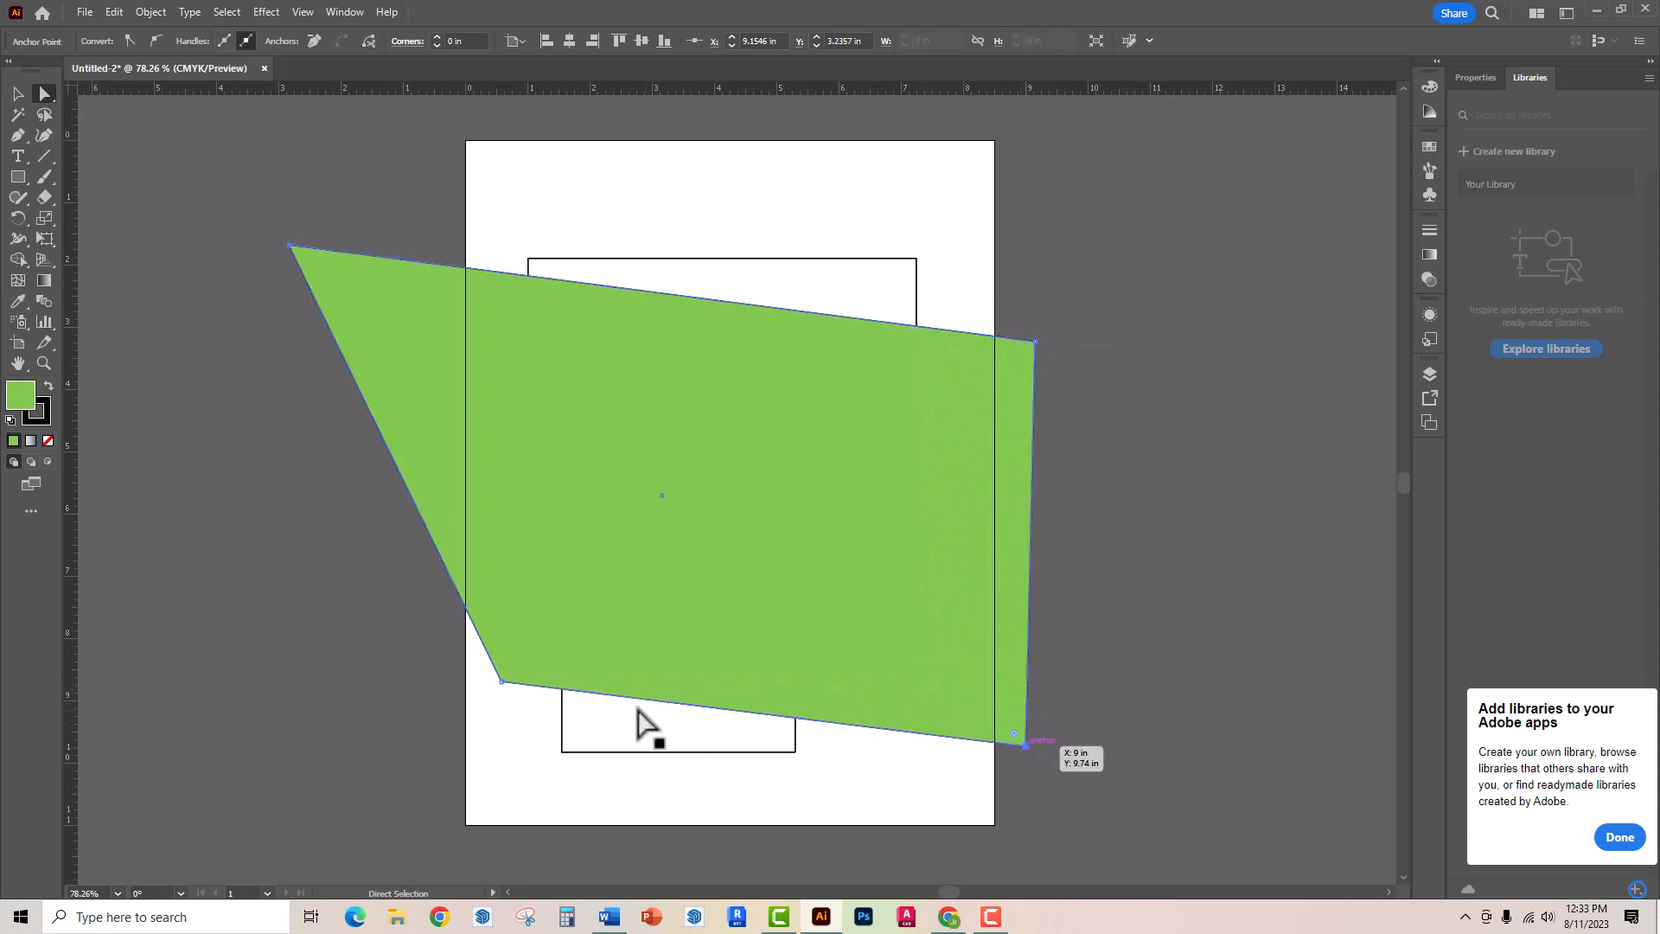
left_click_drag(502, 682, 631, 587)
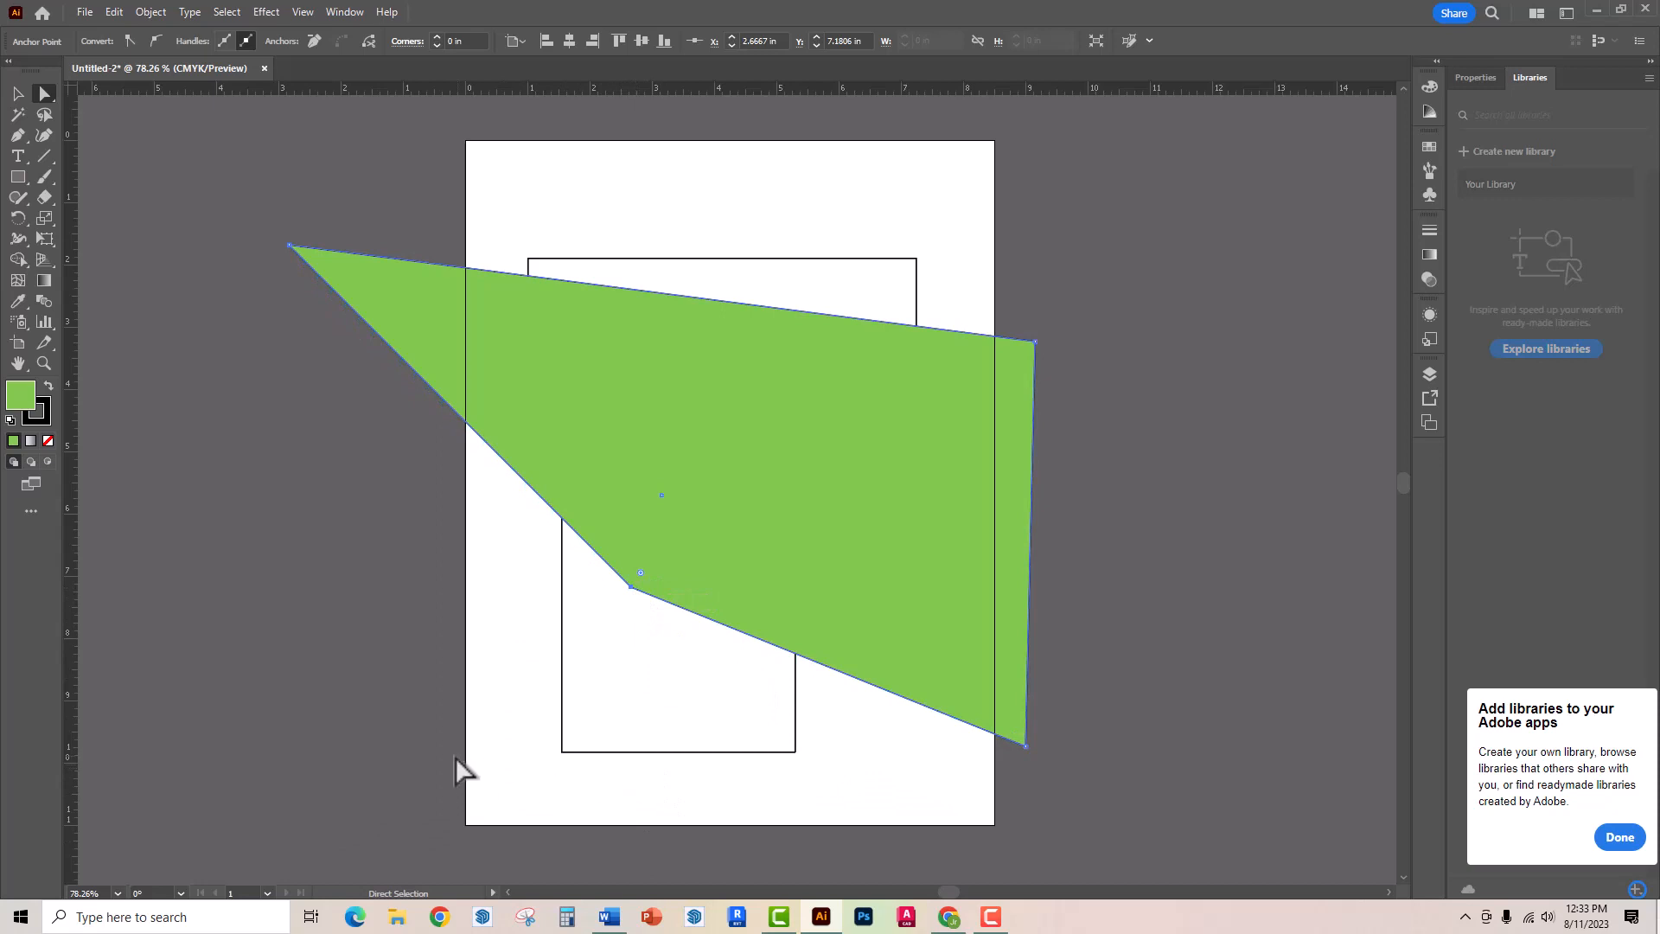
- Reselect the whole green shape and move it so its lower-left anchor sits at about X 2.57 in, Y 6.65 in
left_click(389, 752)
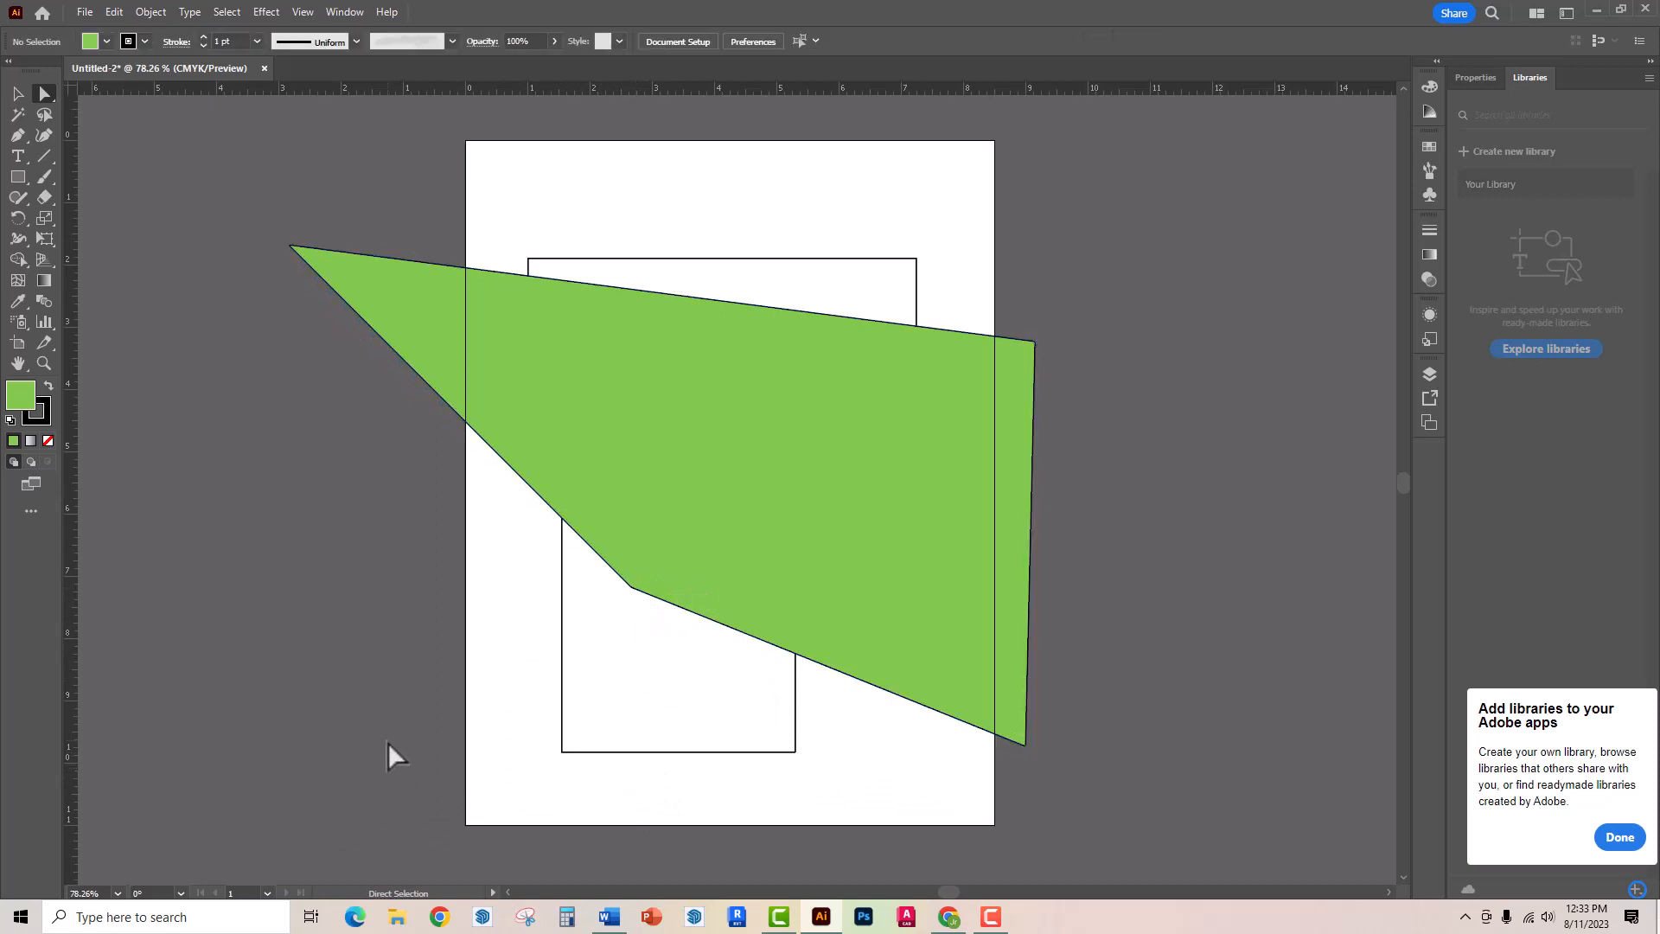
left_click(822, 606)
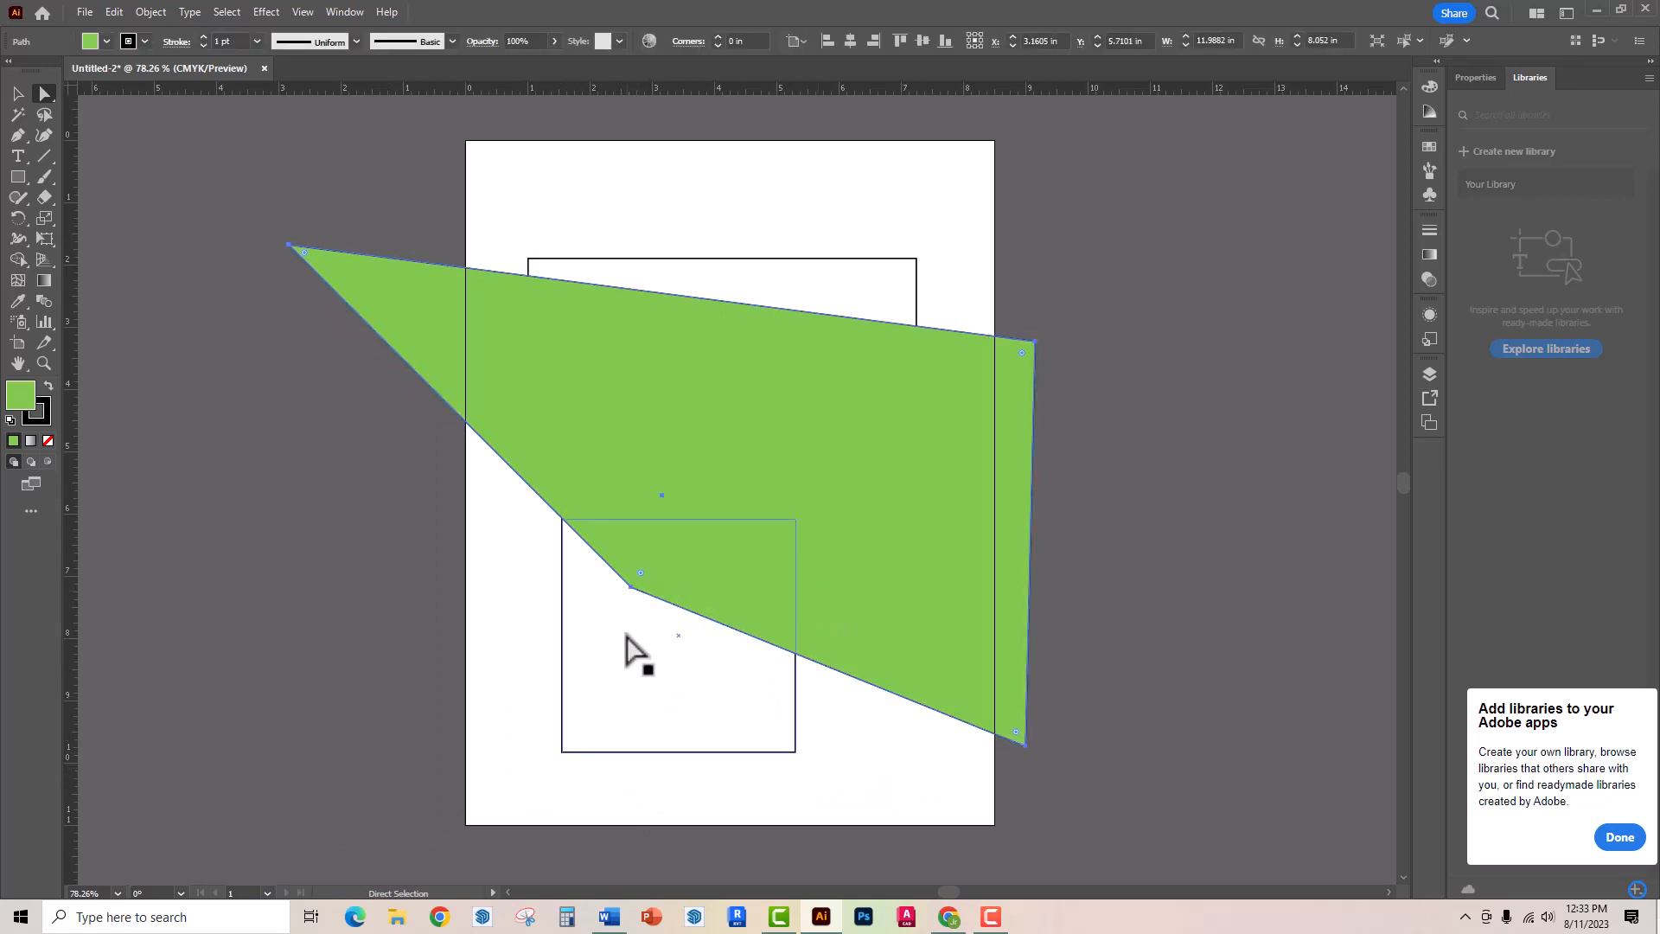
mouse_move(630, 587)
left_mouse_down()
mouse_move(582, 686)
mouse_move(625, 557)
left_mouse_up()
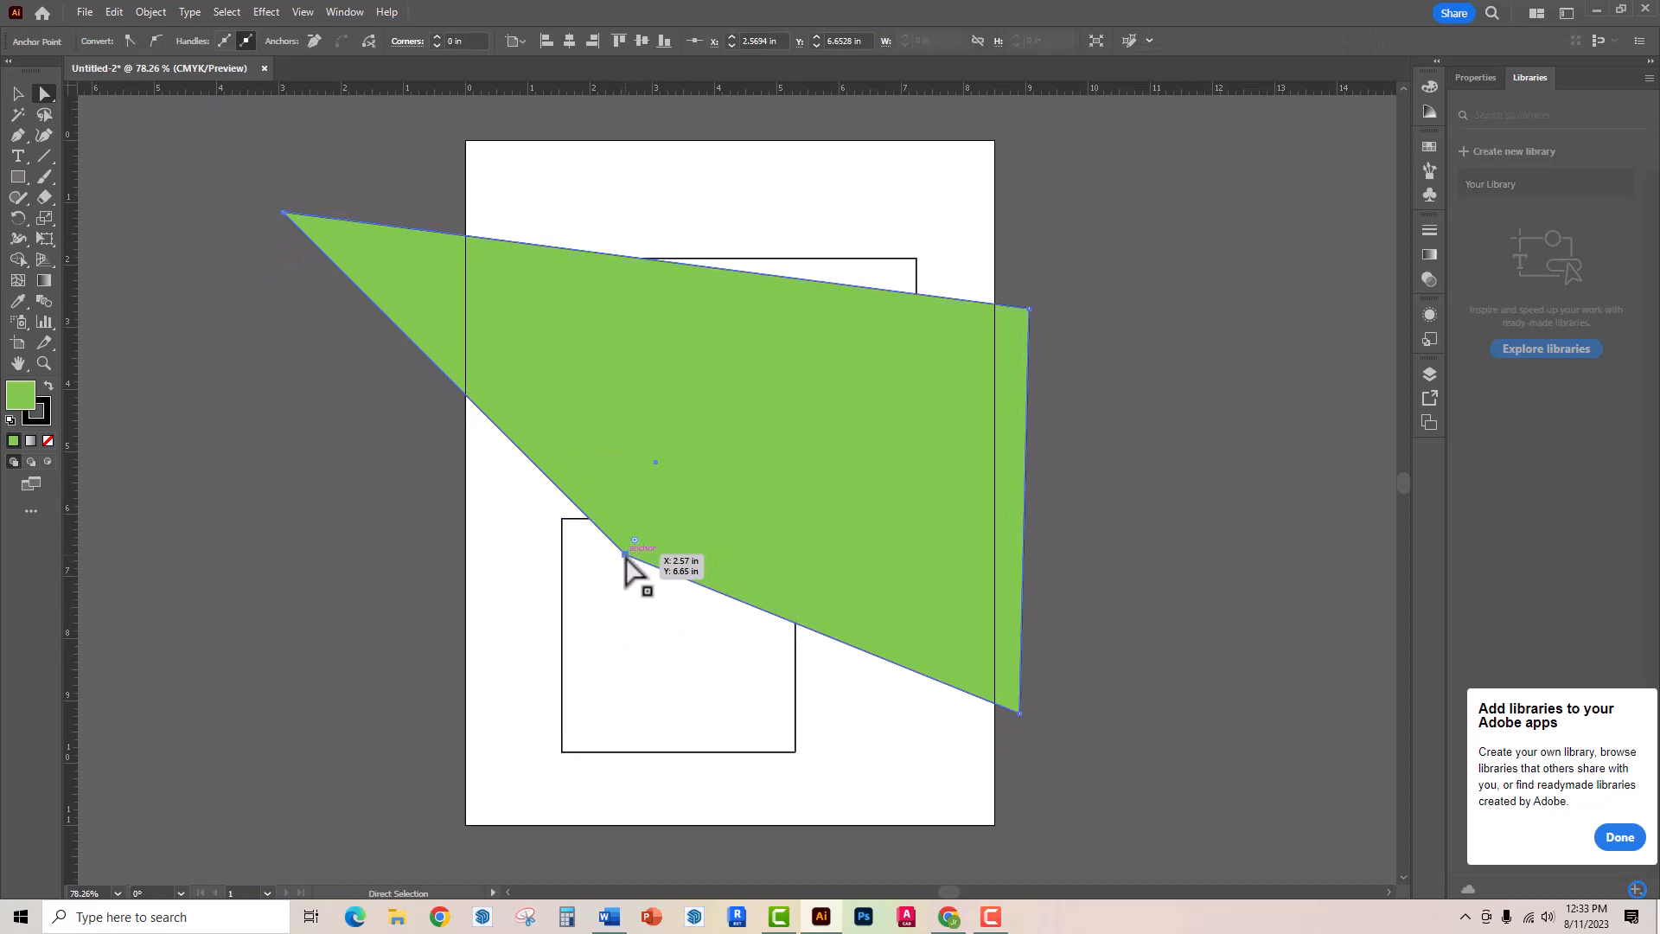
- Pull the lower-left anchor outward, the lower-right anchor to about X 6.86 in, Y 7.96 in, and the upper-right anchor to about X 11.11 in, Y 4.18 in
left_click_drag(620, 553, 512, 702)
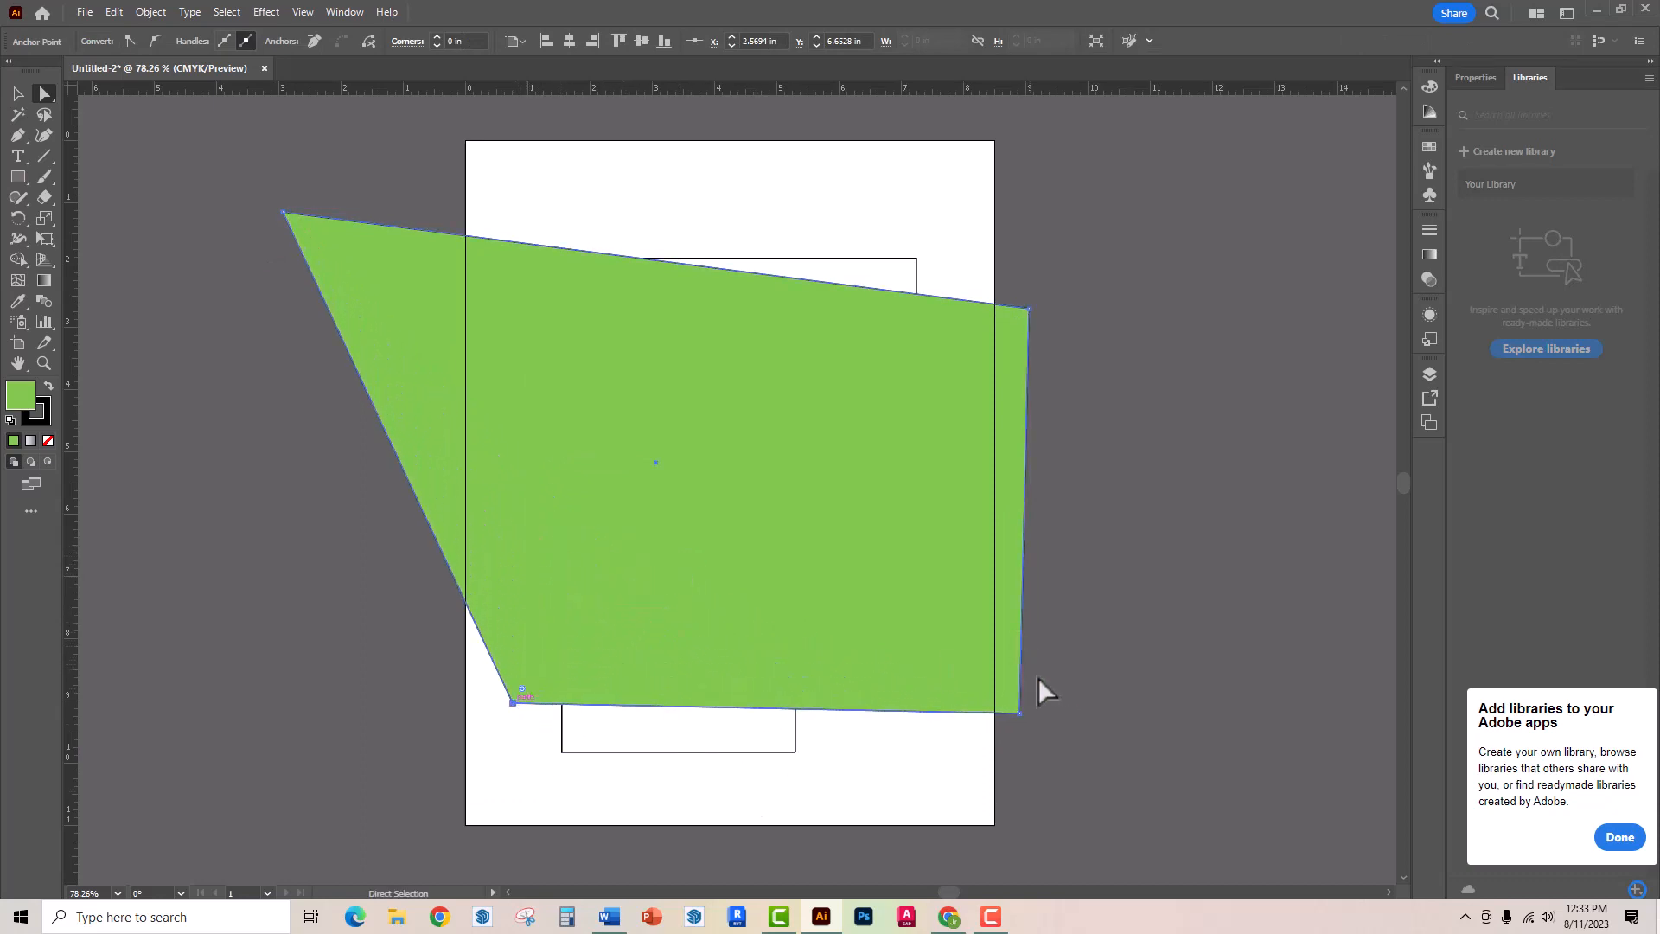
left_click_drag(1020, 714, 892, 635)
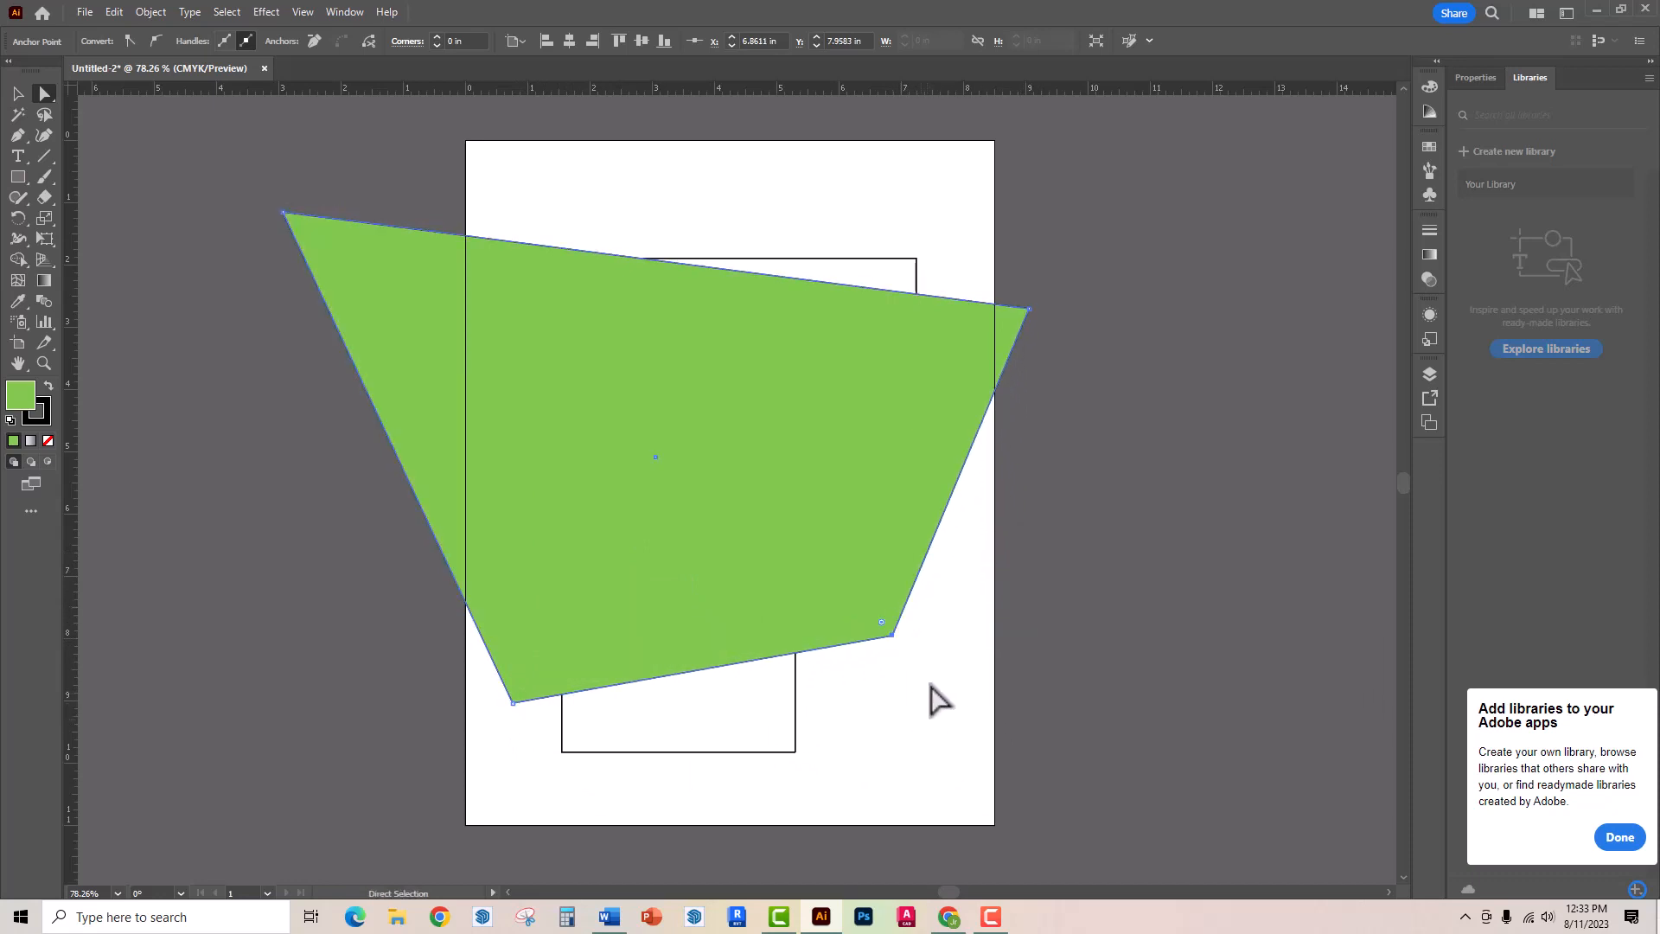
left_click_drag(1030, 309, 1155, 400)
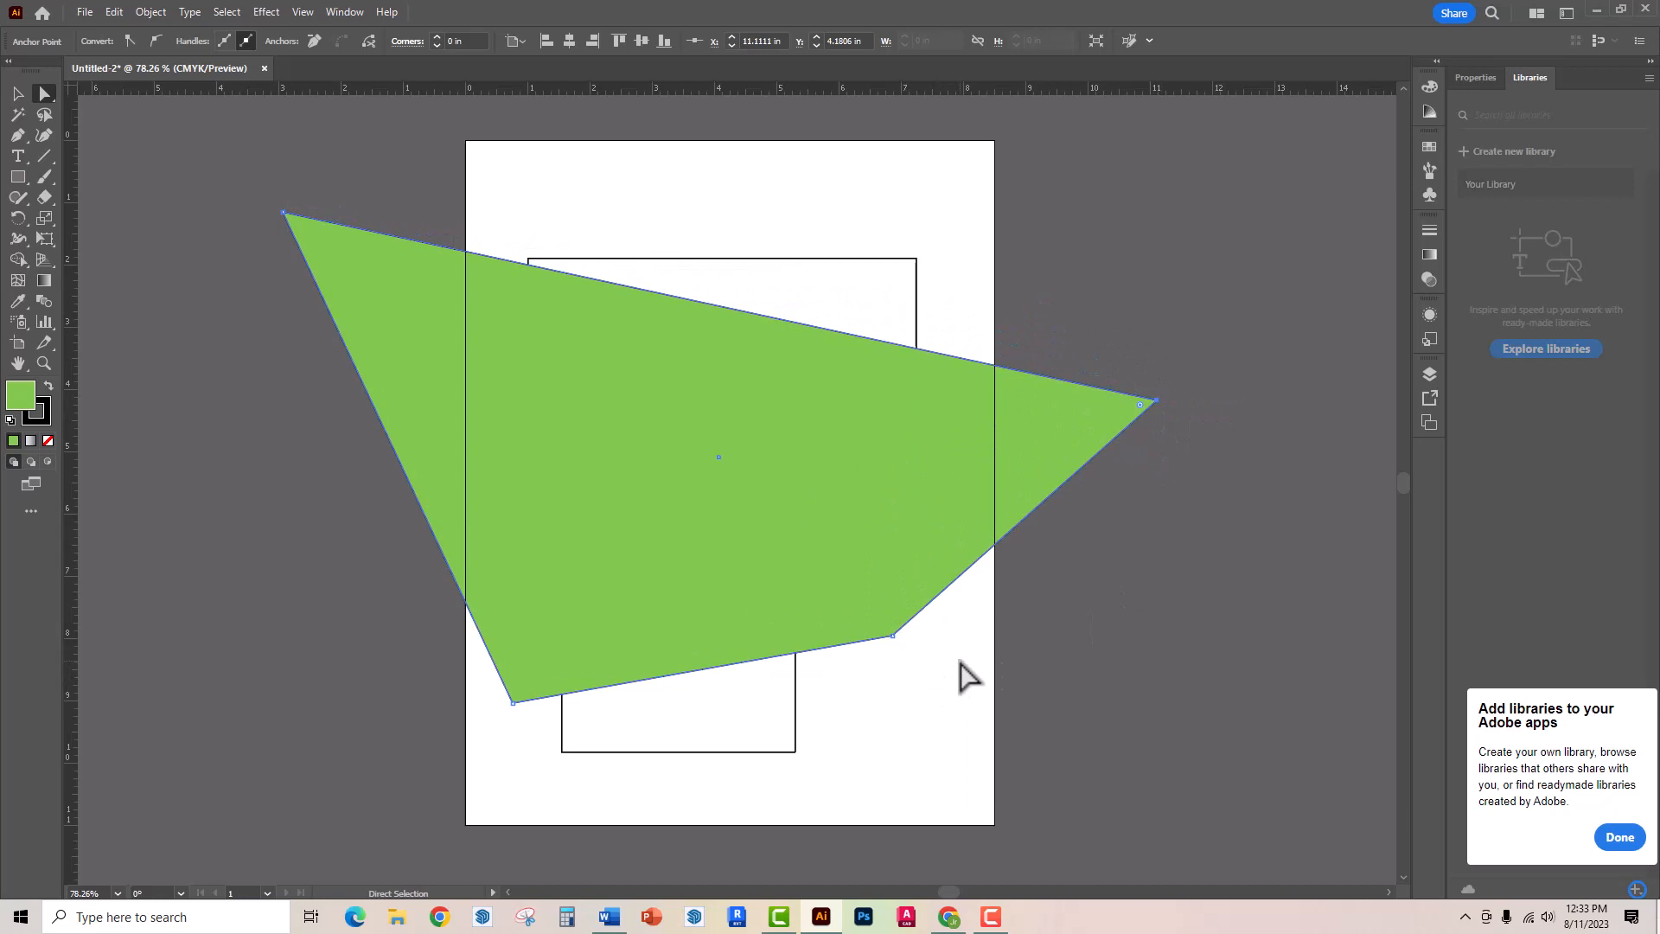
- Delete the entire green shape, keeping the two outlined rectangles on the artboard
left_click(17, 92)
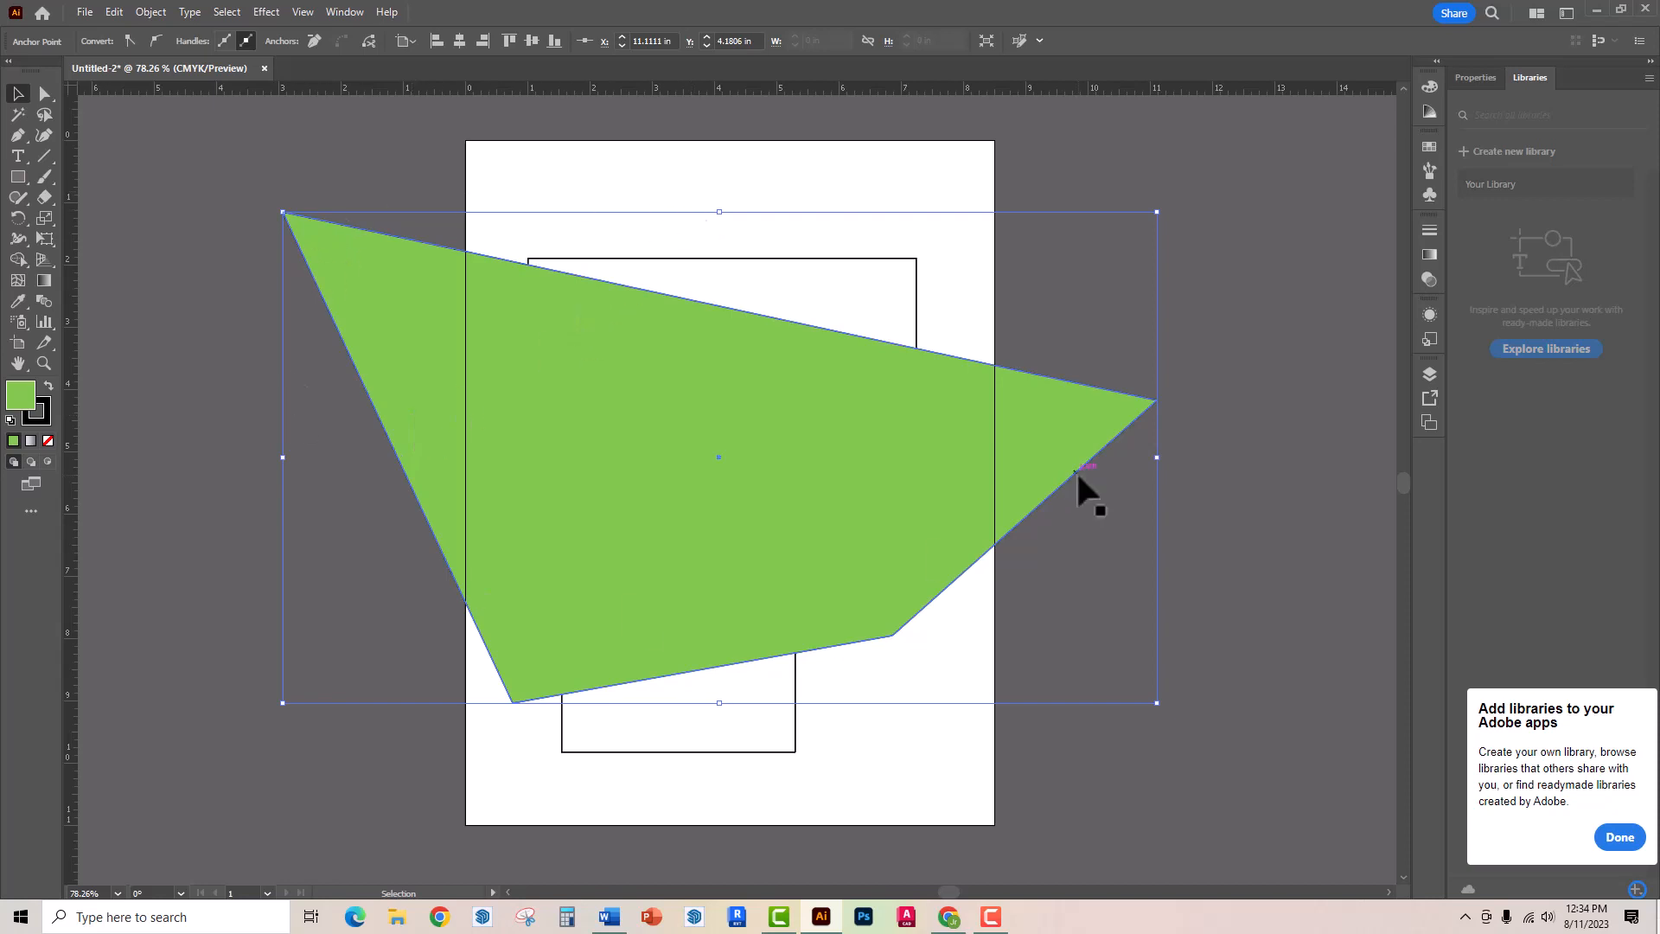
key("Delete")
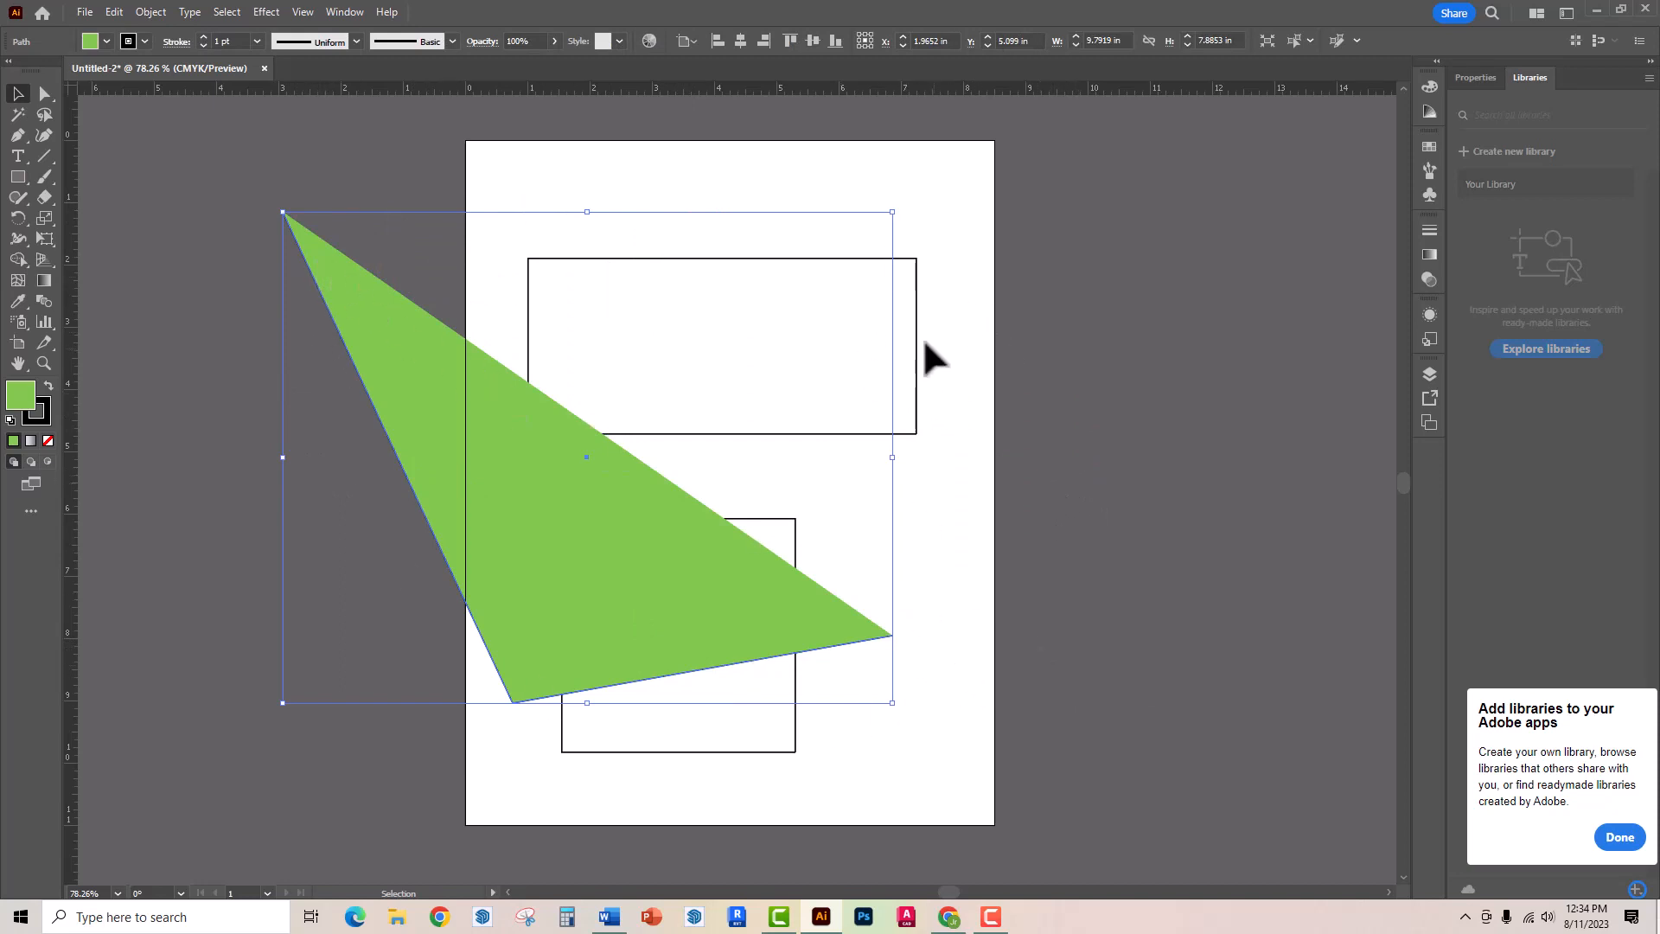
left_click(169, 521)
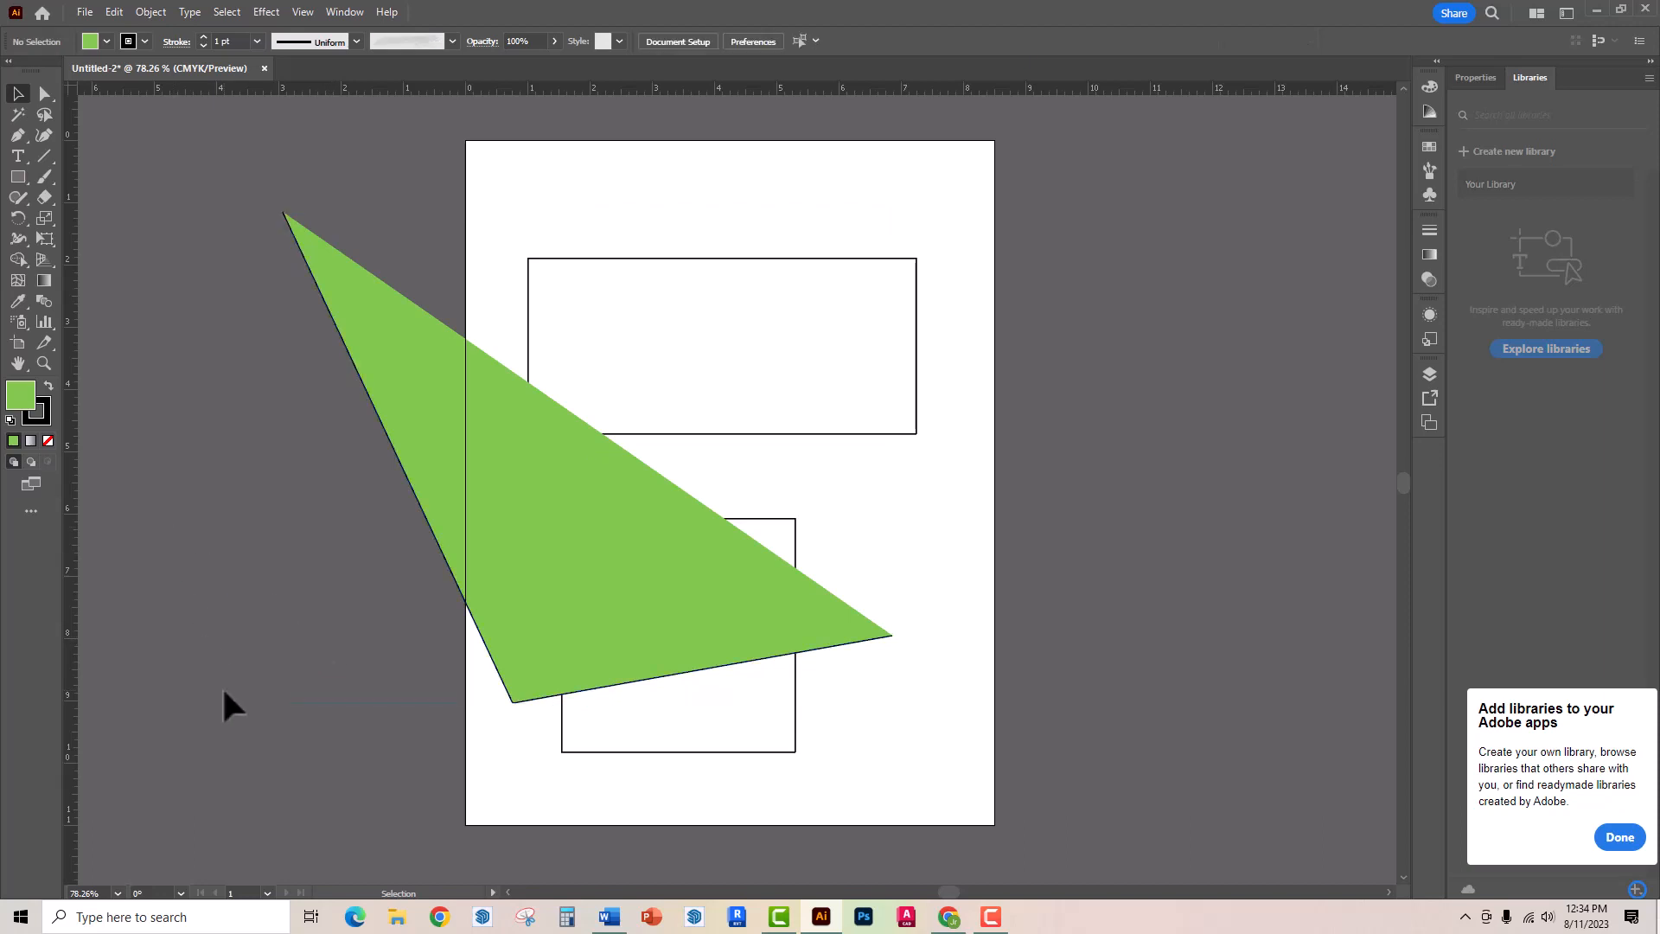
left_click(533, 637)
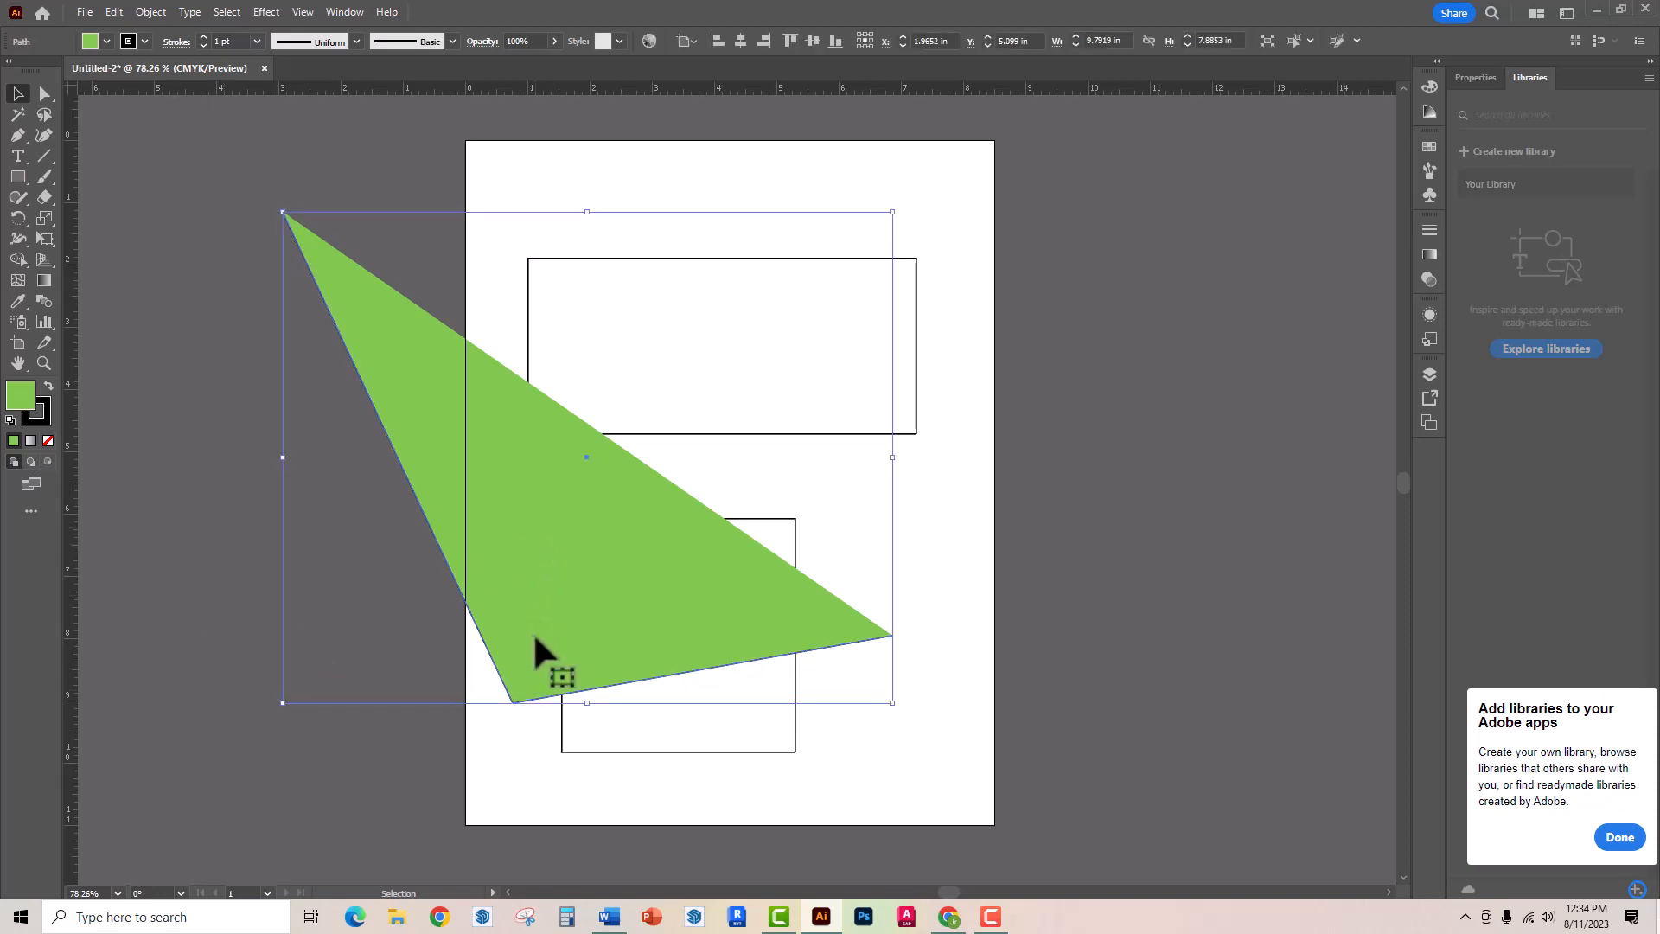
key("Delete")
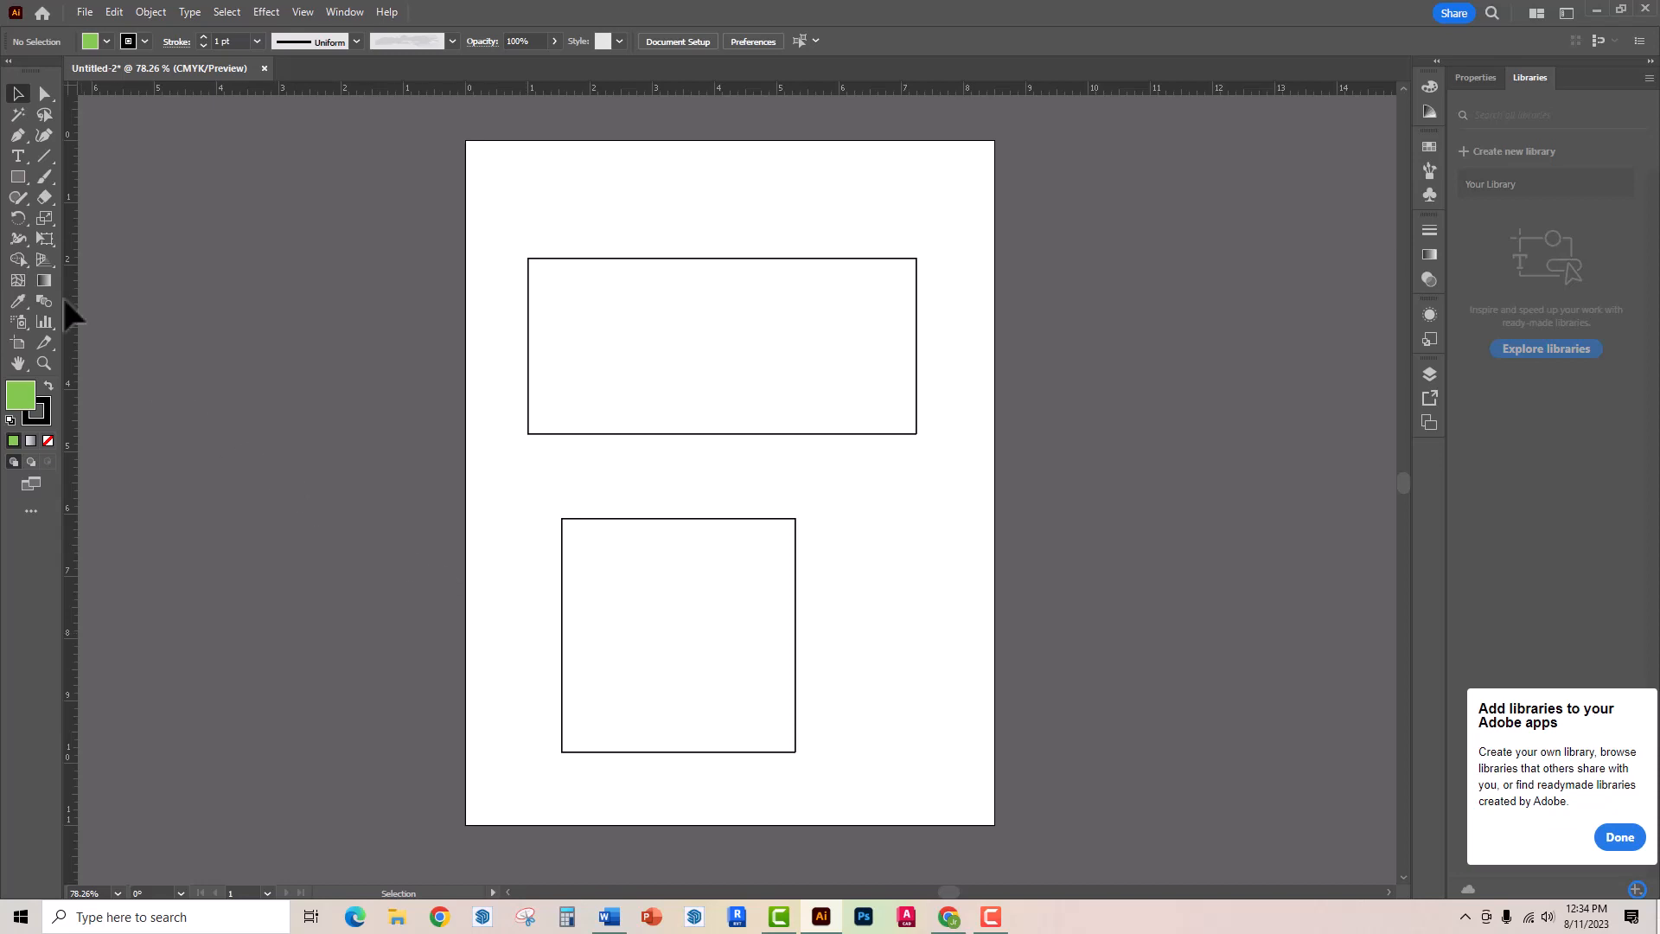
- Draw a rounded rectangle about 4.42 in wide and 7.61 in high on the artboard and increase its corner radius to about 1.74 in
left_click(18, 176)
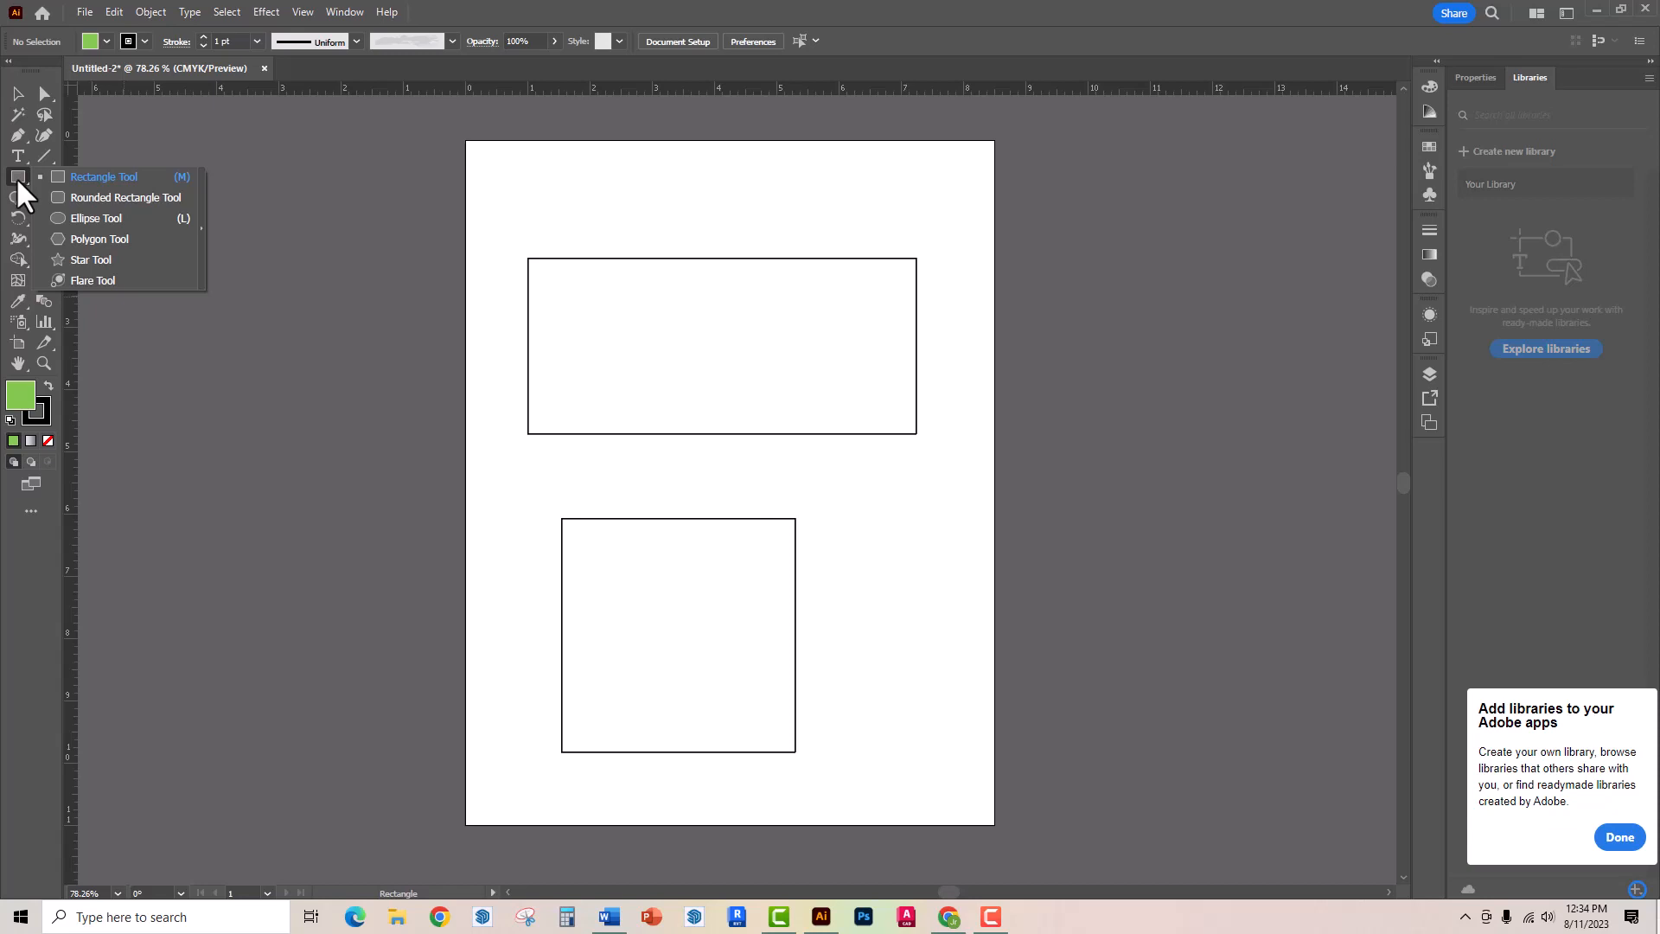
left_click(88, 200)
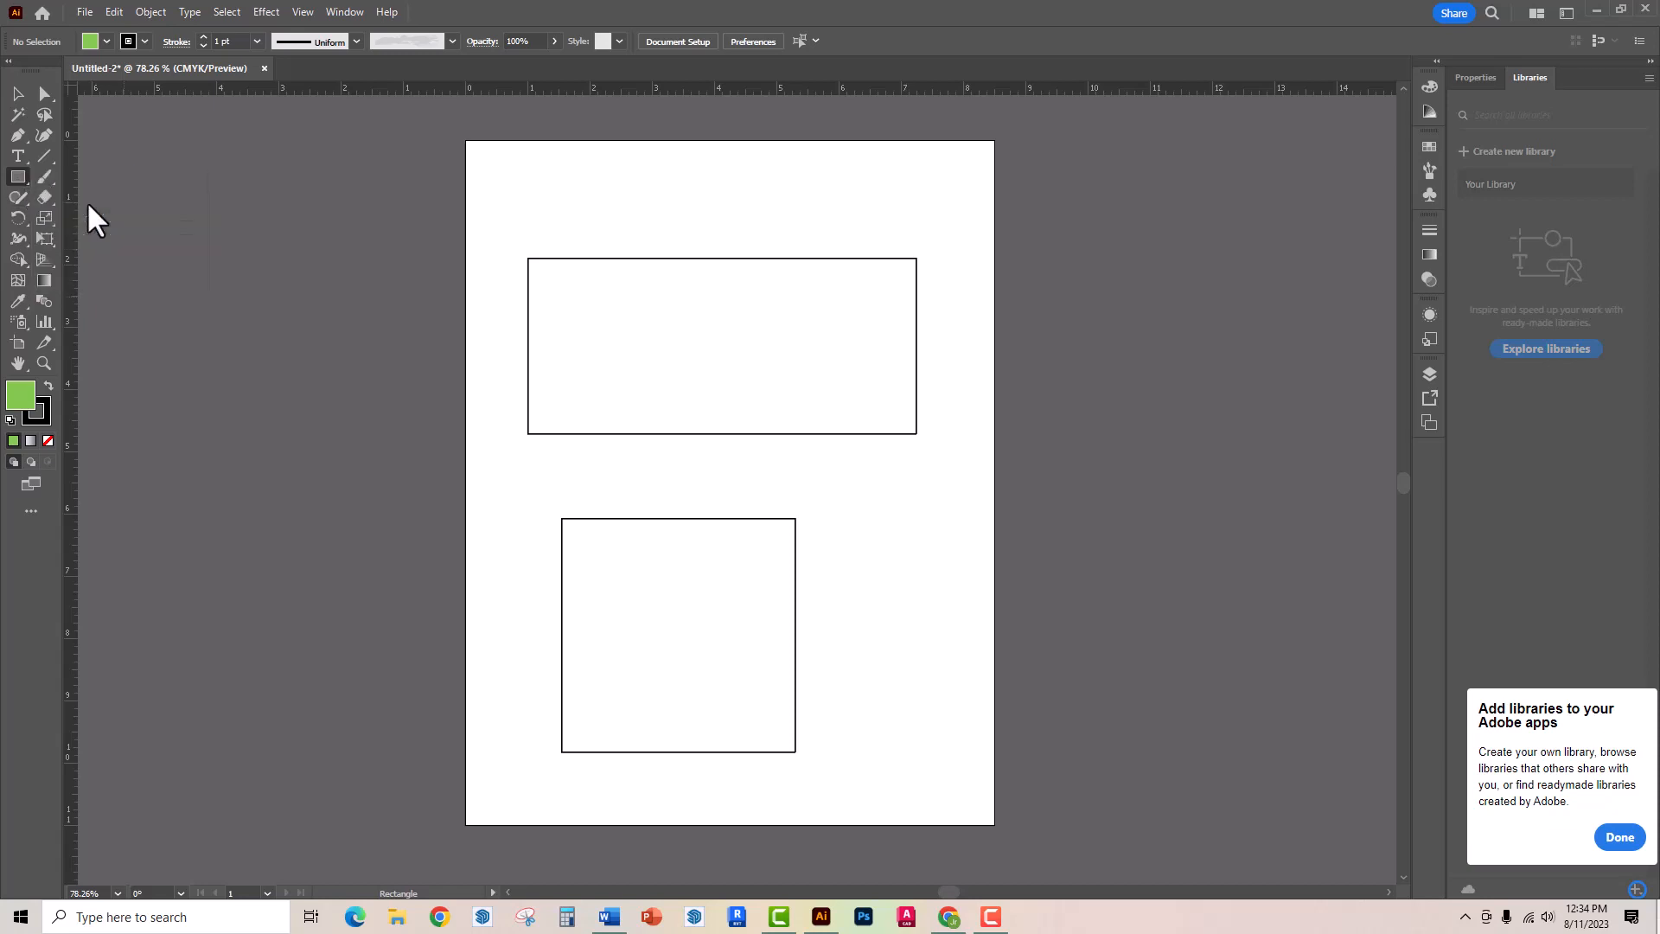
left_click_drag(591, 191, 866, 664)
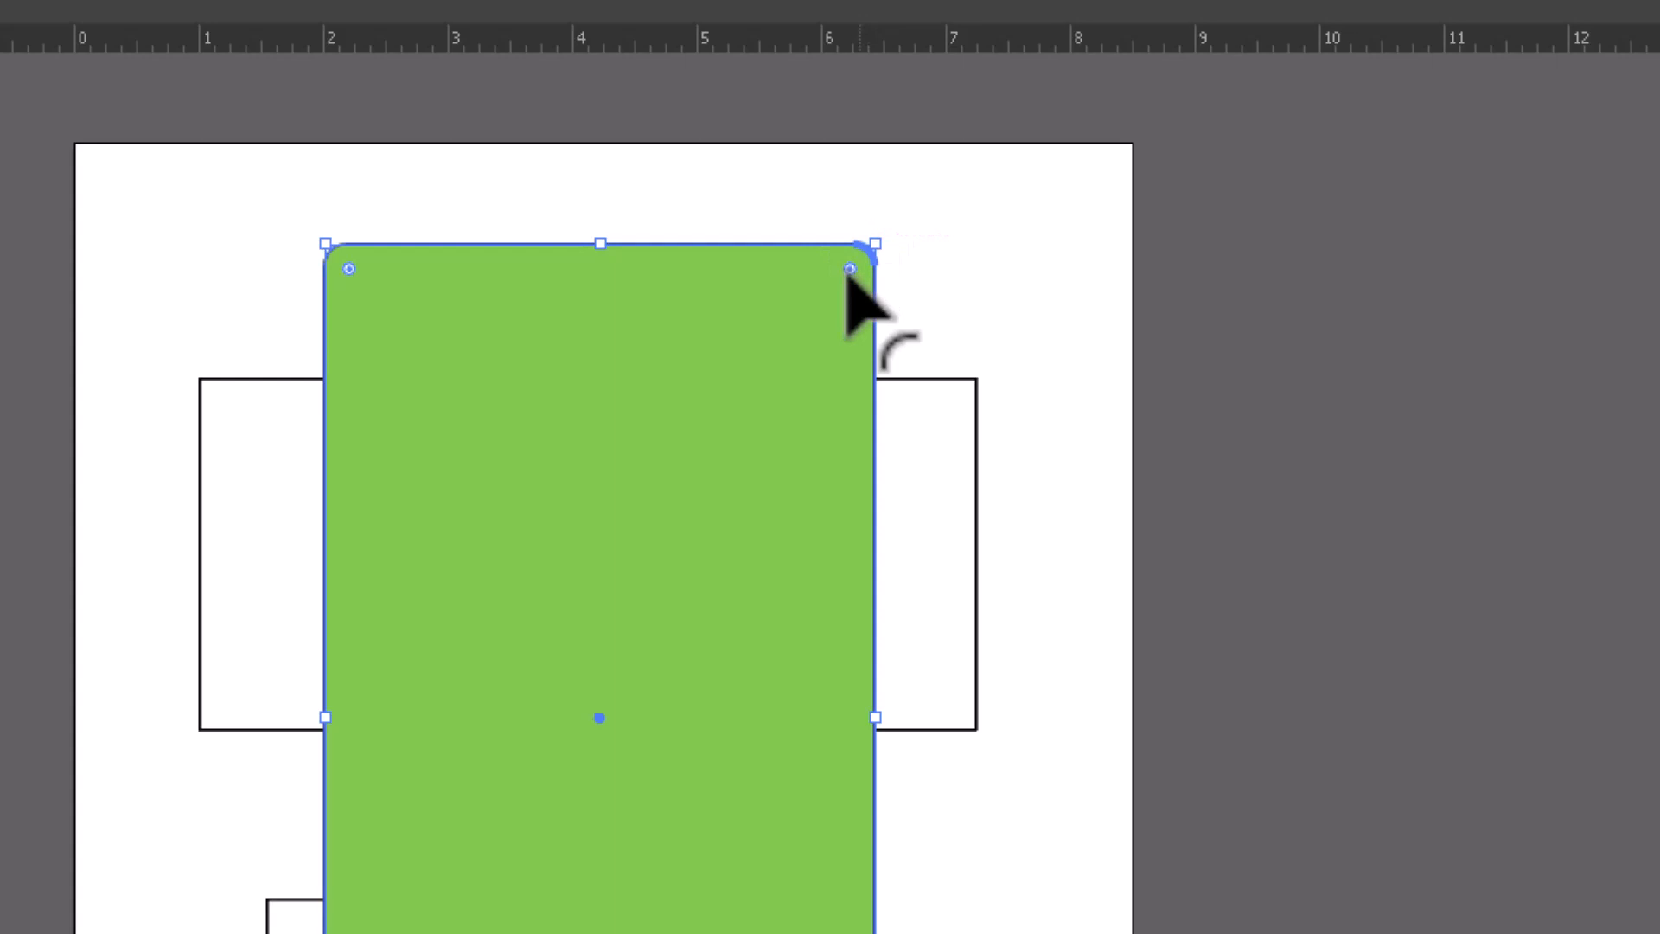
left_click_drag(848, 273, 787, 351)
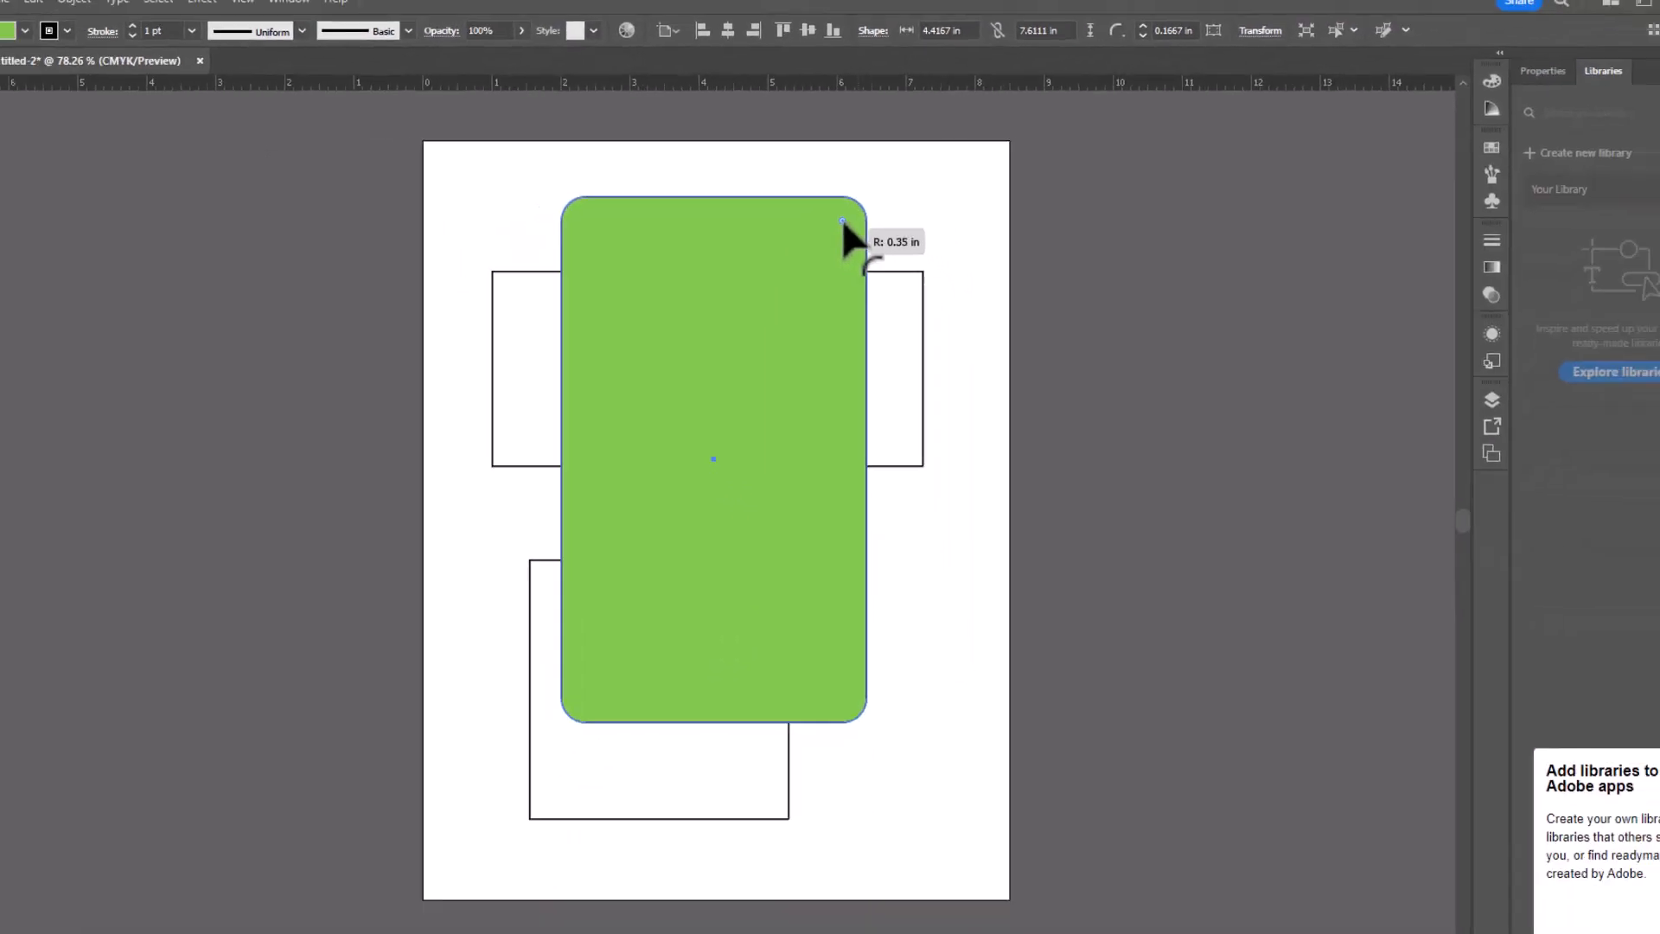
left_click_drag(823, 247, 789, 330)
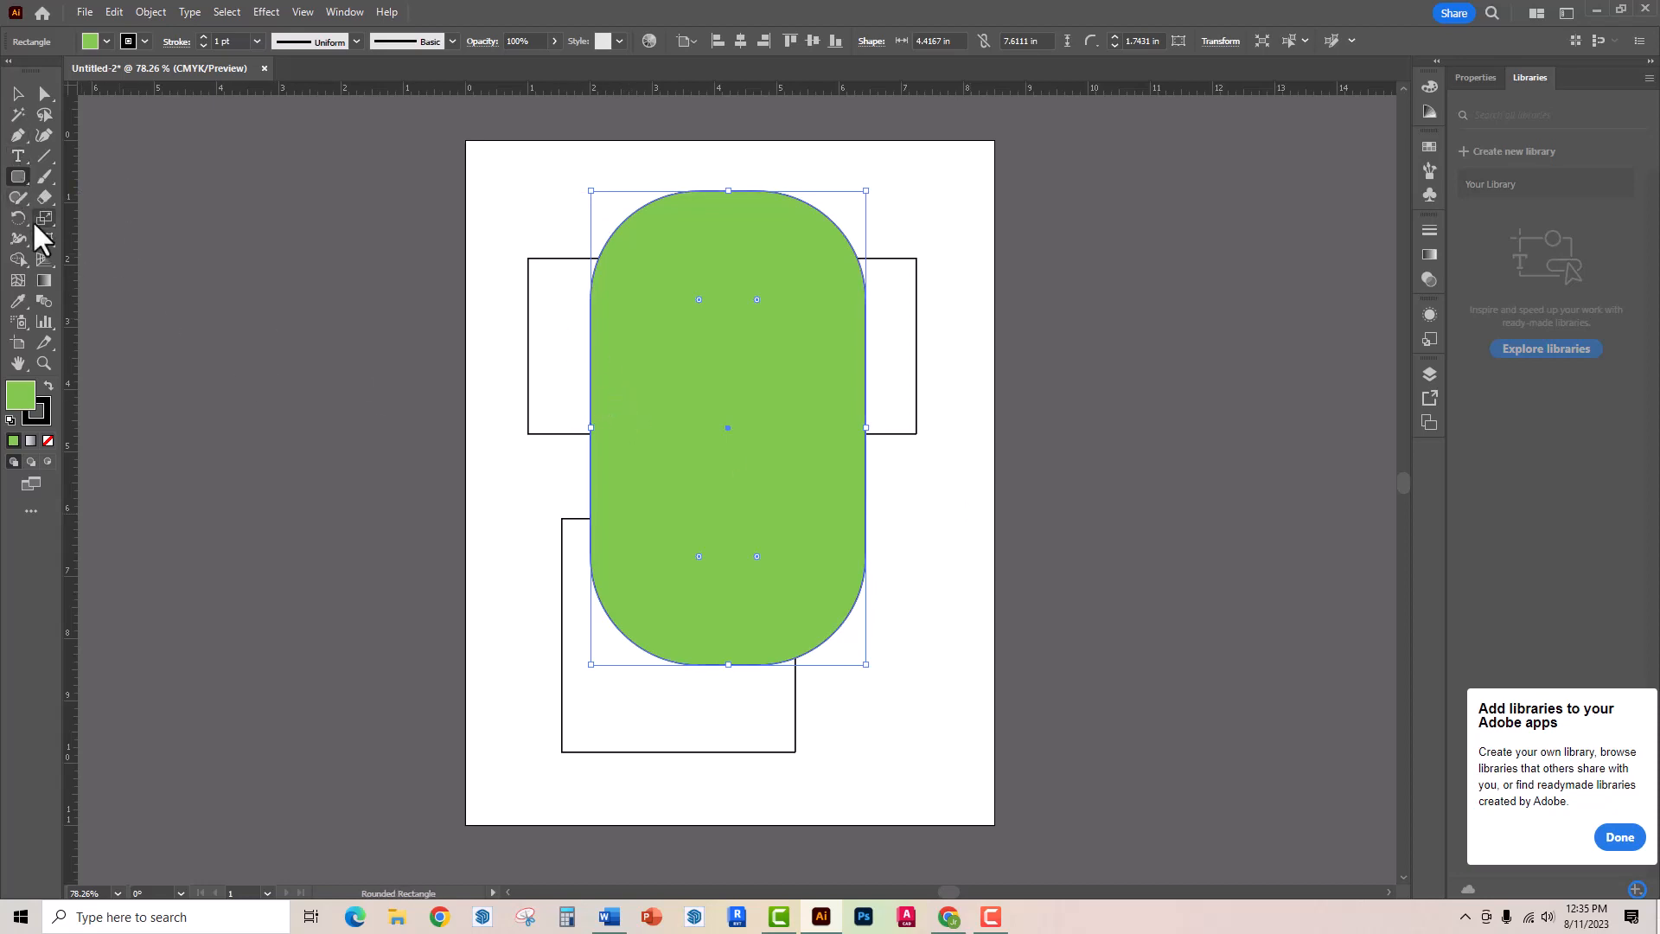
left_click(374, 420)
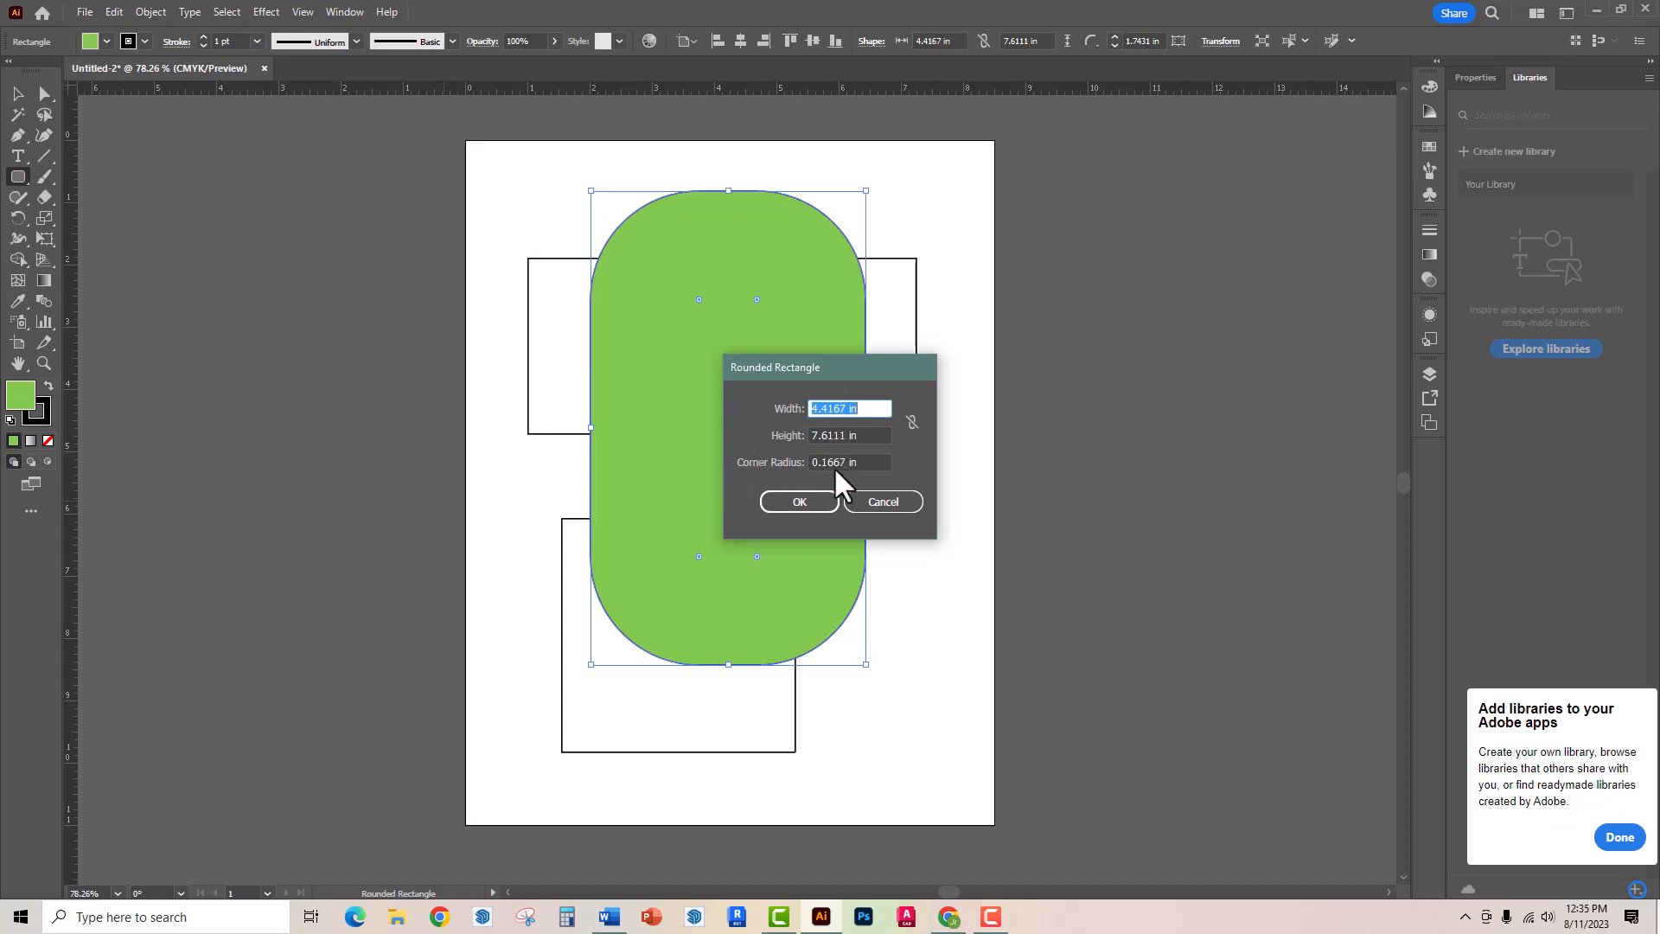
key("Escape")
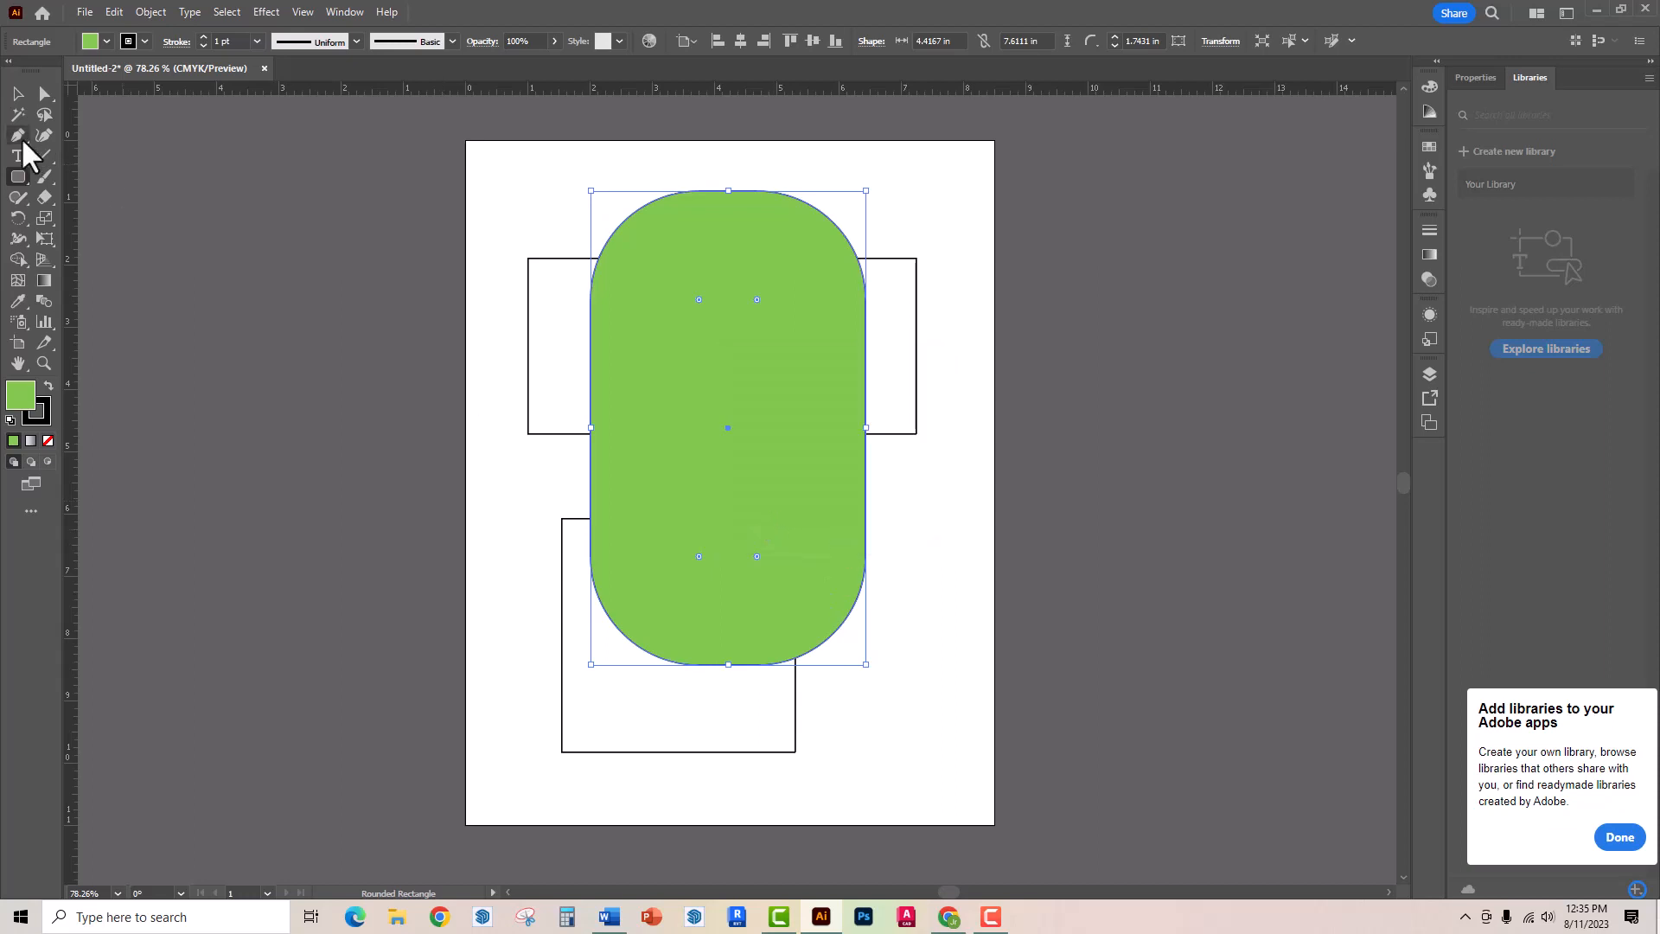
- Draw an ellipse about 3.5 in by 8.01 in, a small circle beside it, and a circle about 5.92 in across at the artboard's opposite side
left_click_drag(26, 186, 95, 227)
left_click_drag(345, 239, 562, 740)
left_click_drag(171, 227, 272, 407)
left_click_drag(921, 240, 1153, 615)
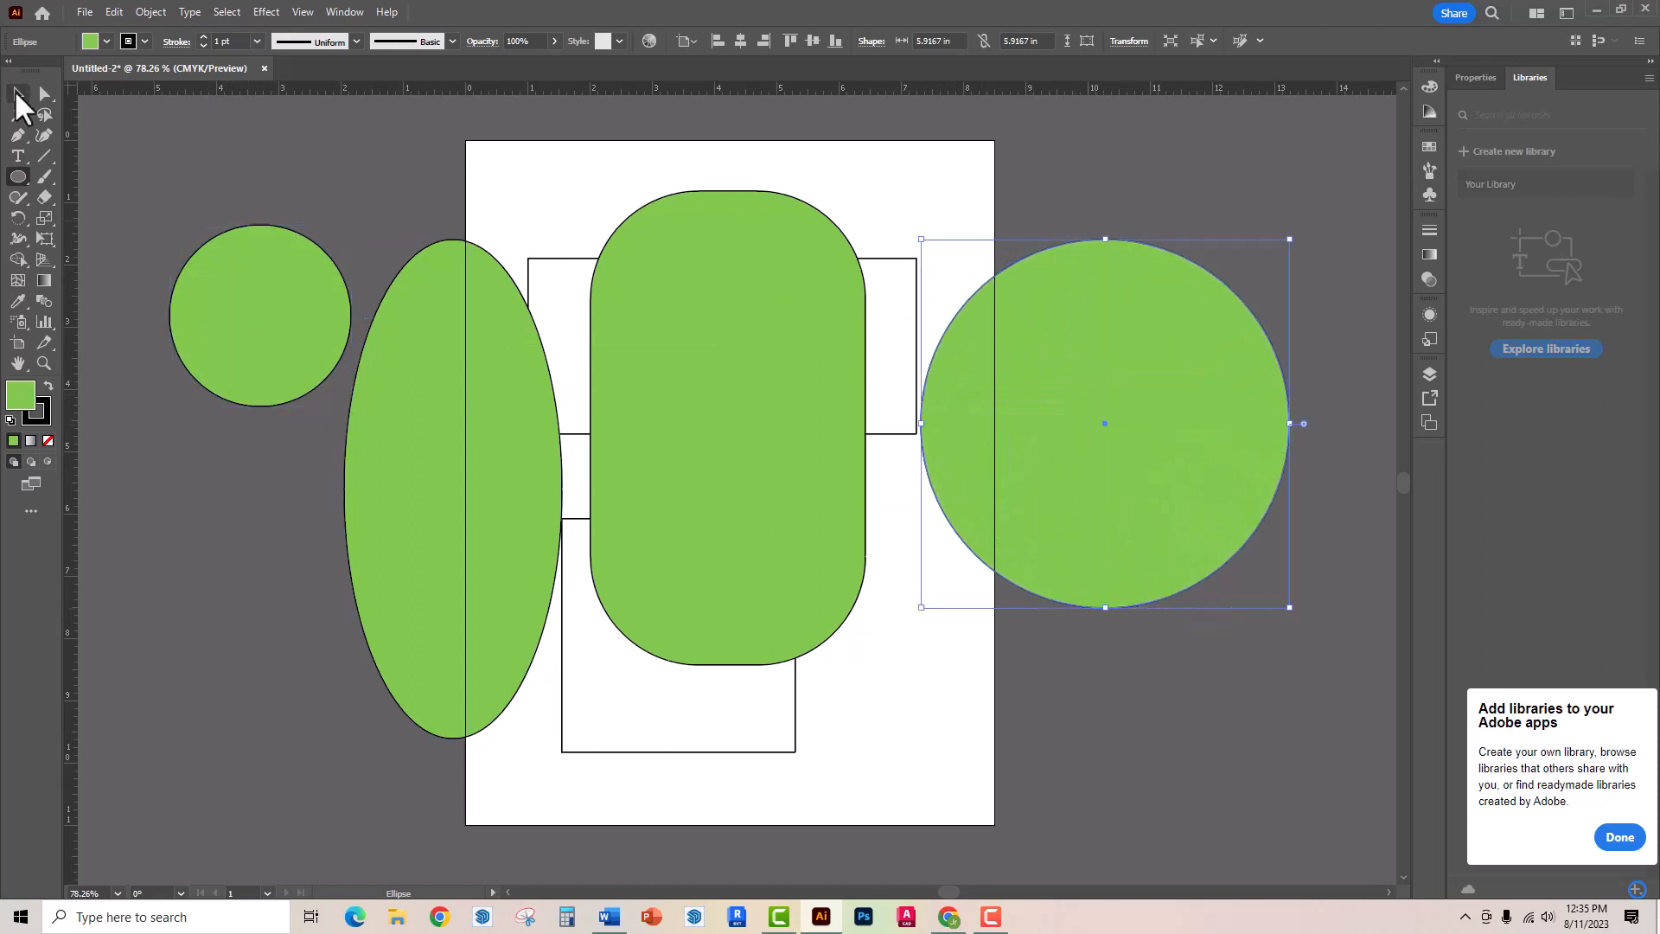
- Delete both green circles, the ellipse and the rounded rectangle
key("Delete")
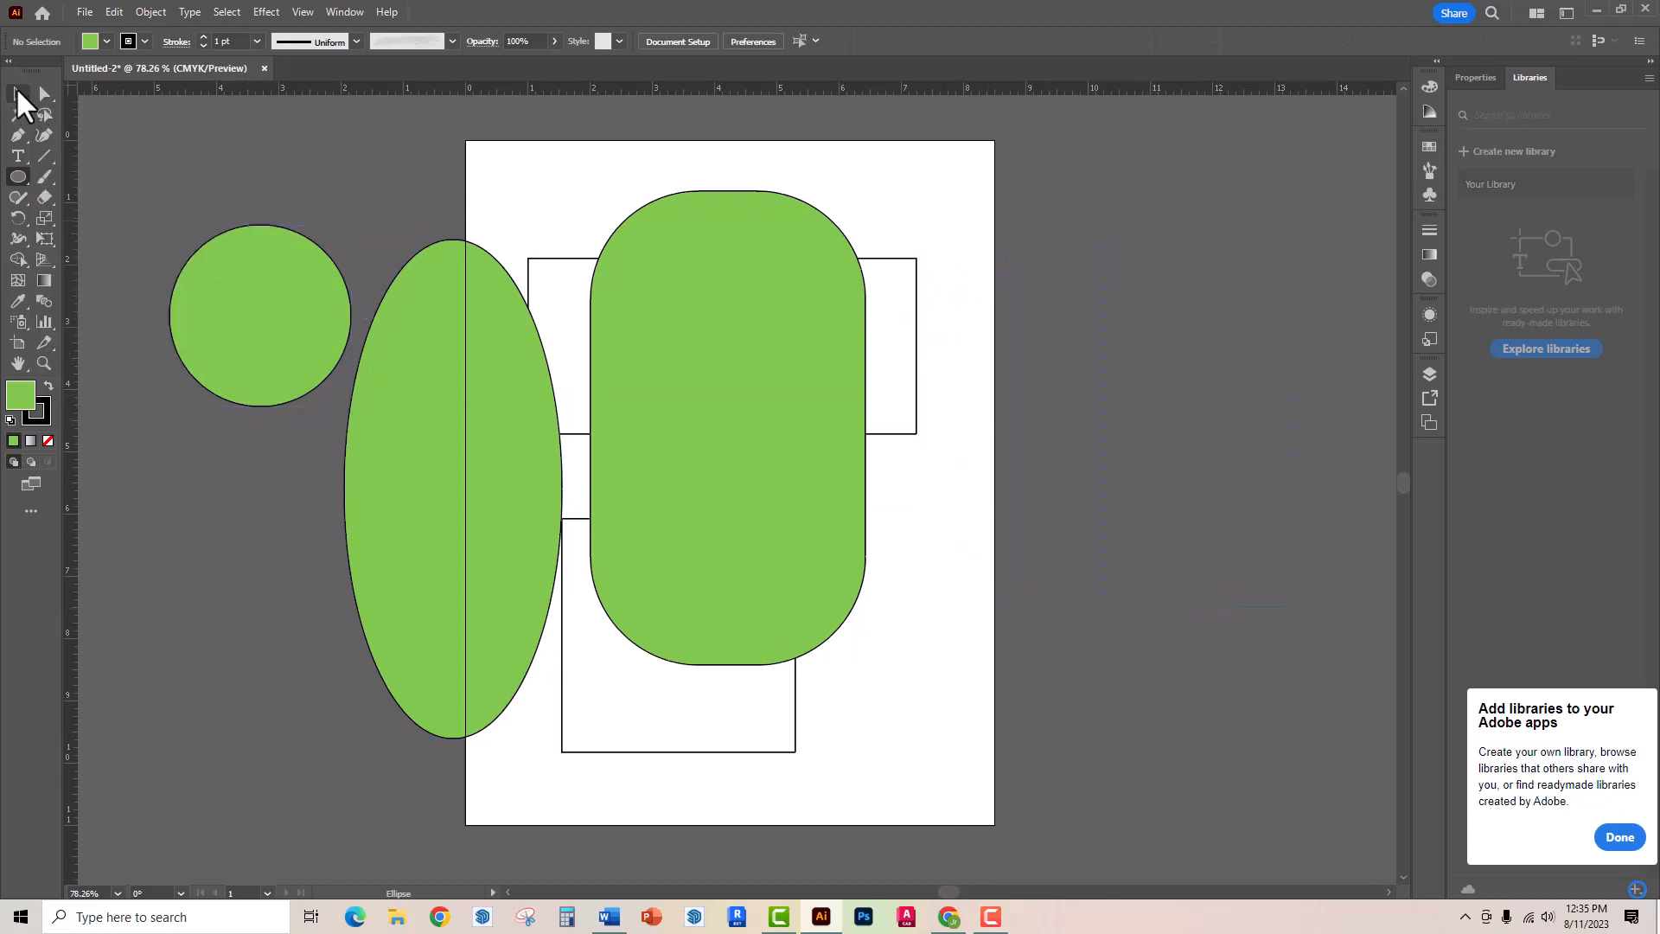
left_click(19, 93)
left_click(841, 389)
key("Delete")
left_click(541, 465)
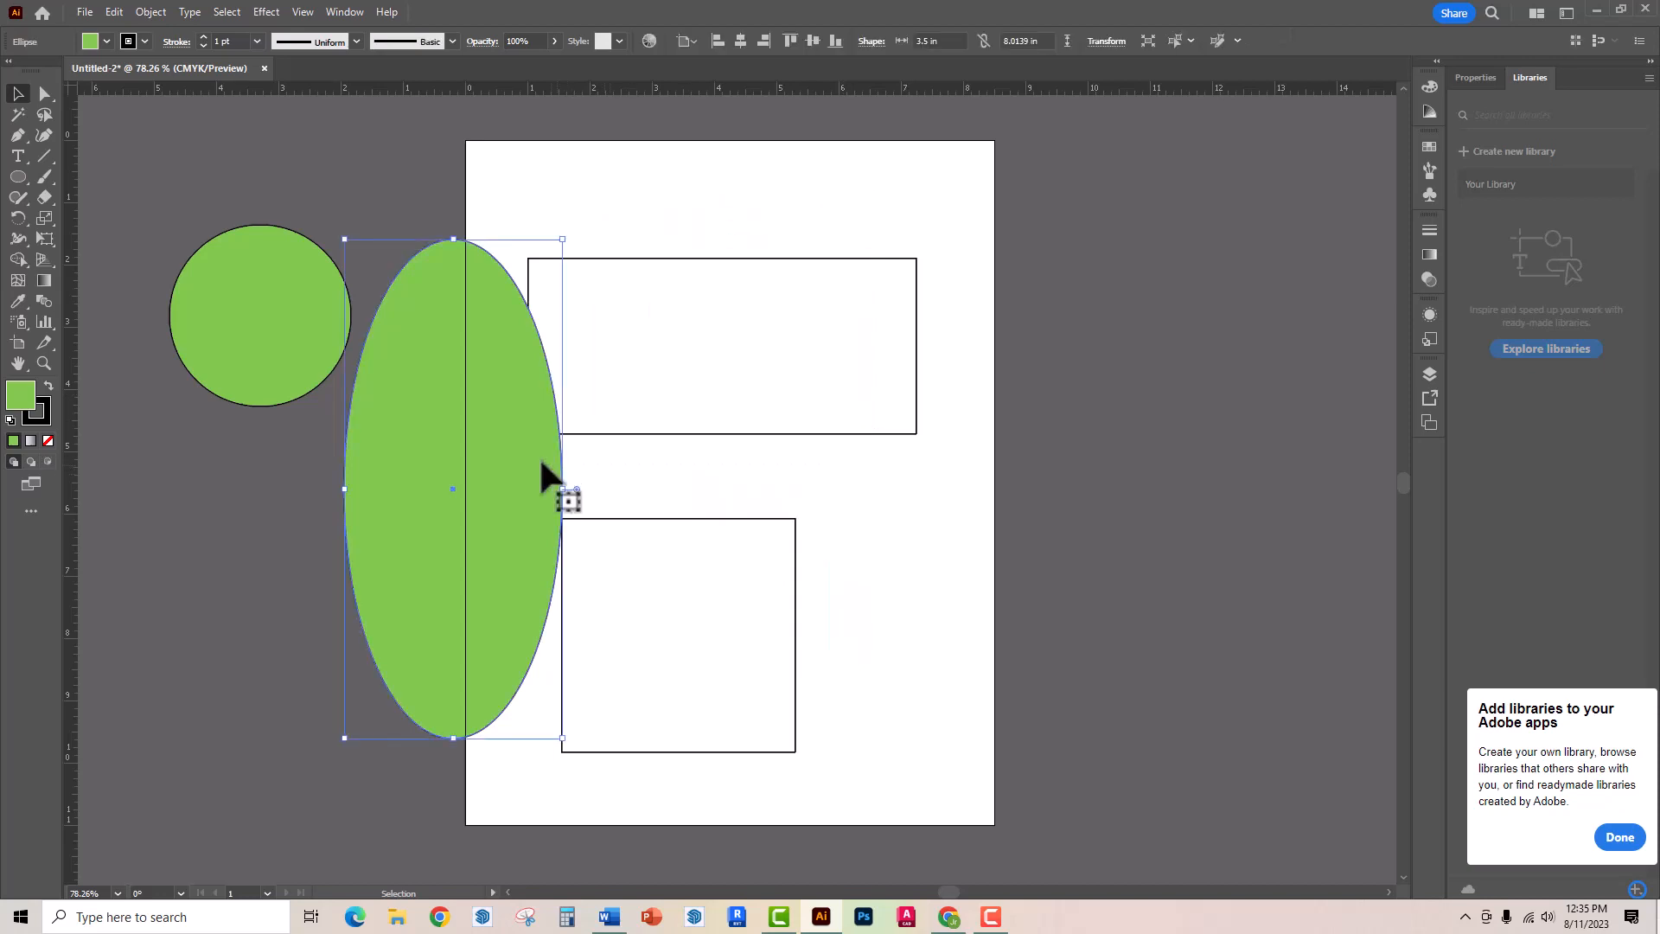
key("Delete")
left_click(335, 355)
key("Delete")
- Draw a green hexagon with a radius of about 2.84 in, overlapping the artboard's left edge
key("l")
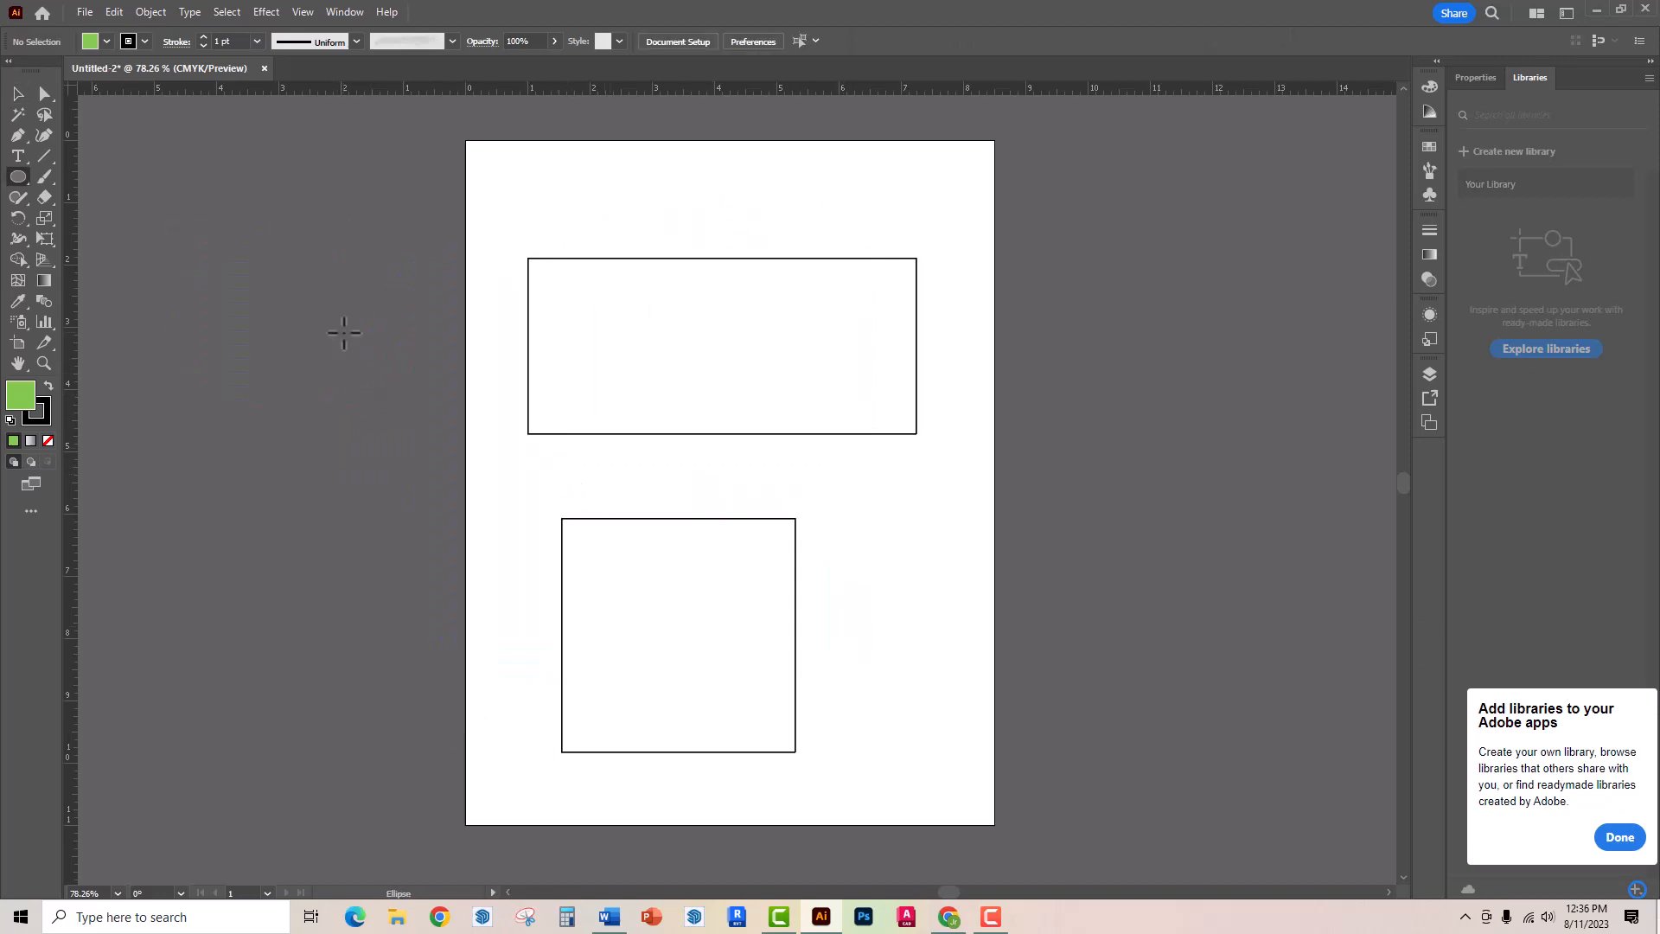
left_click(17, 176)
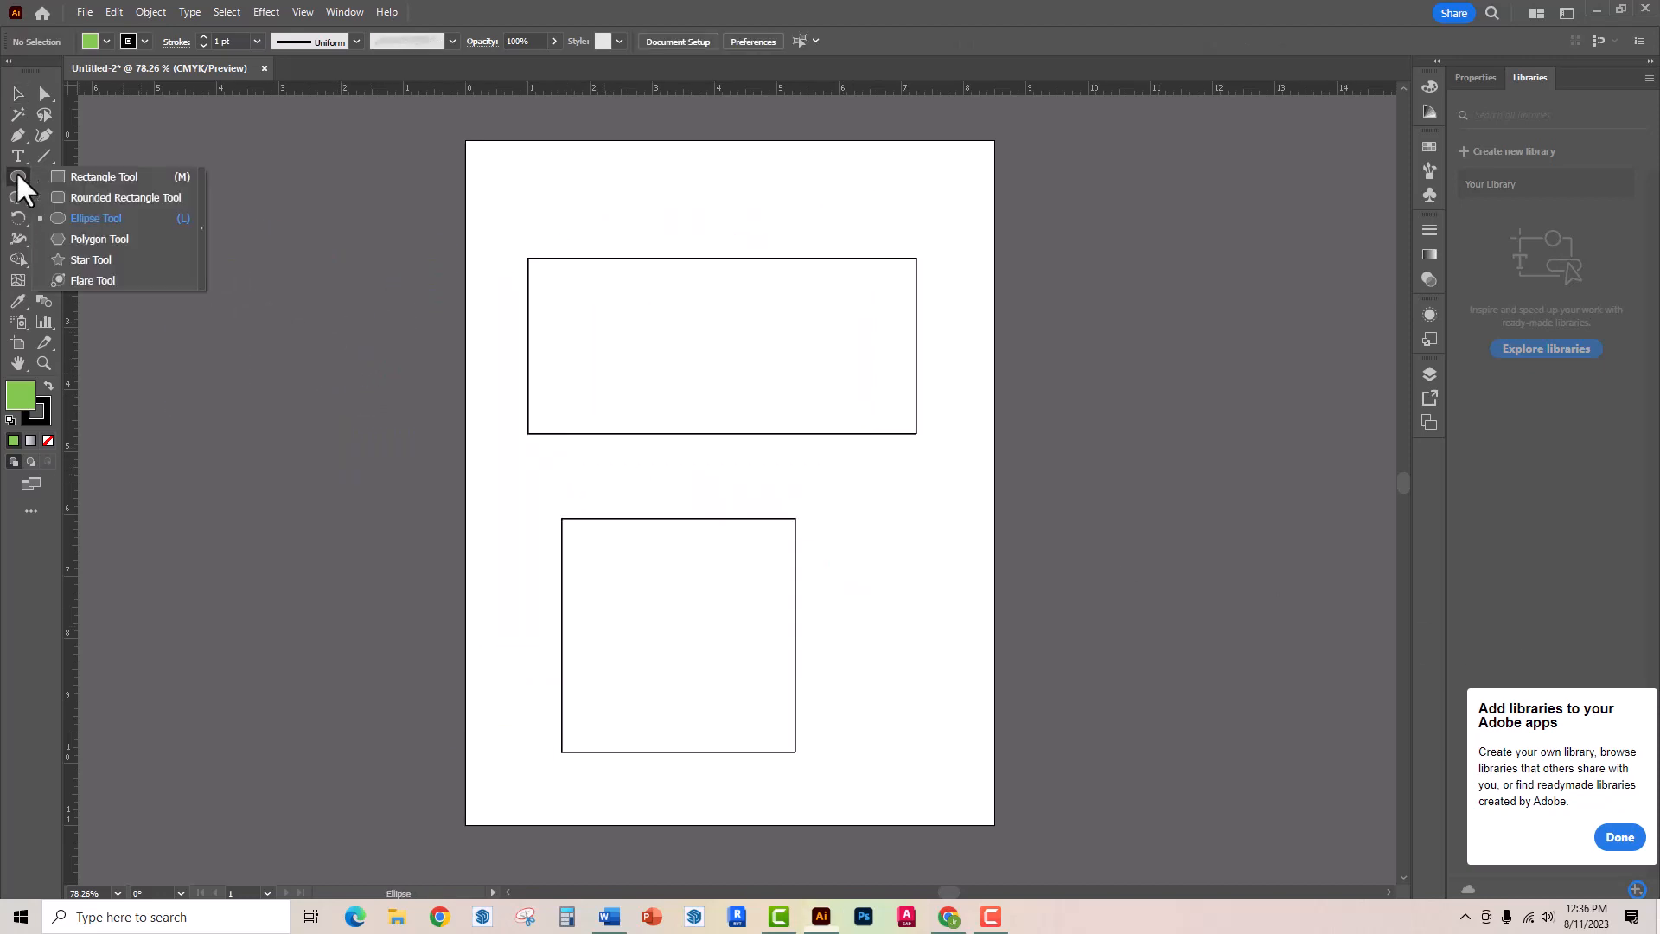
left_click(97, 240)
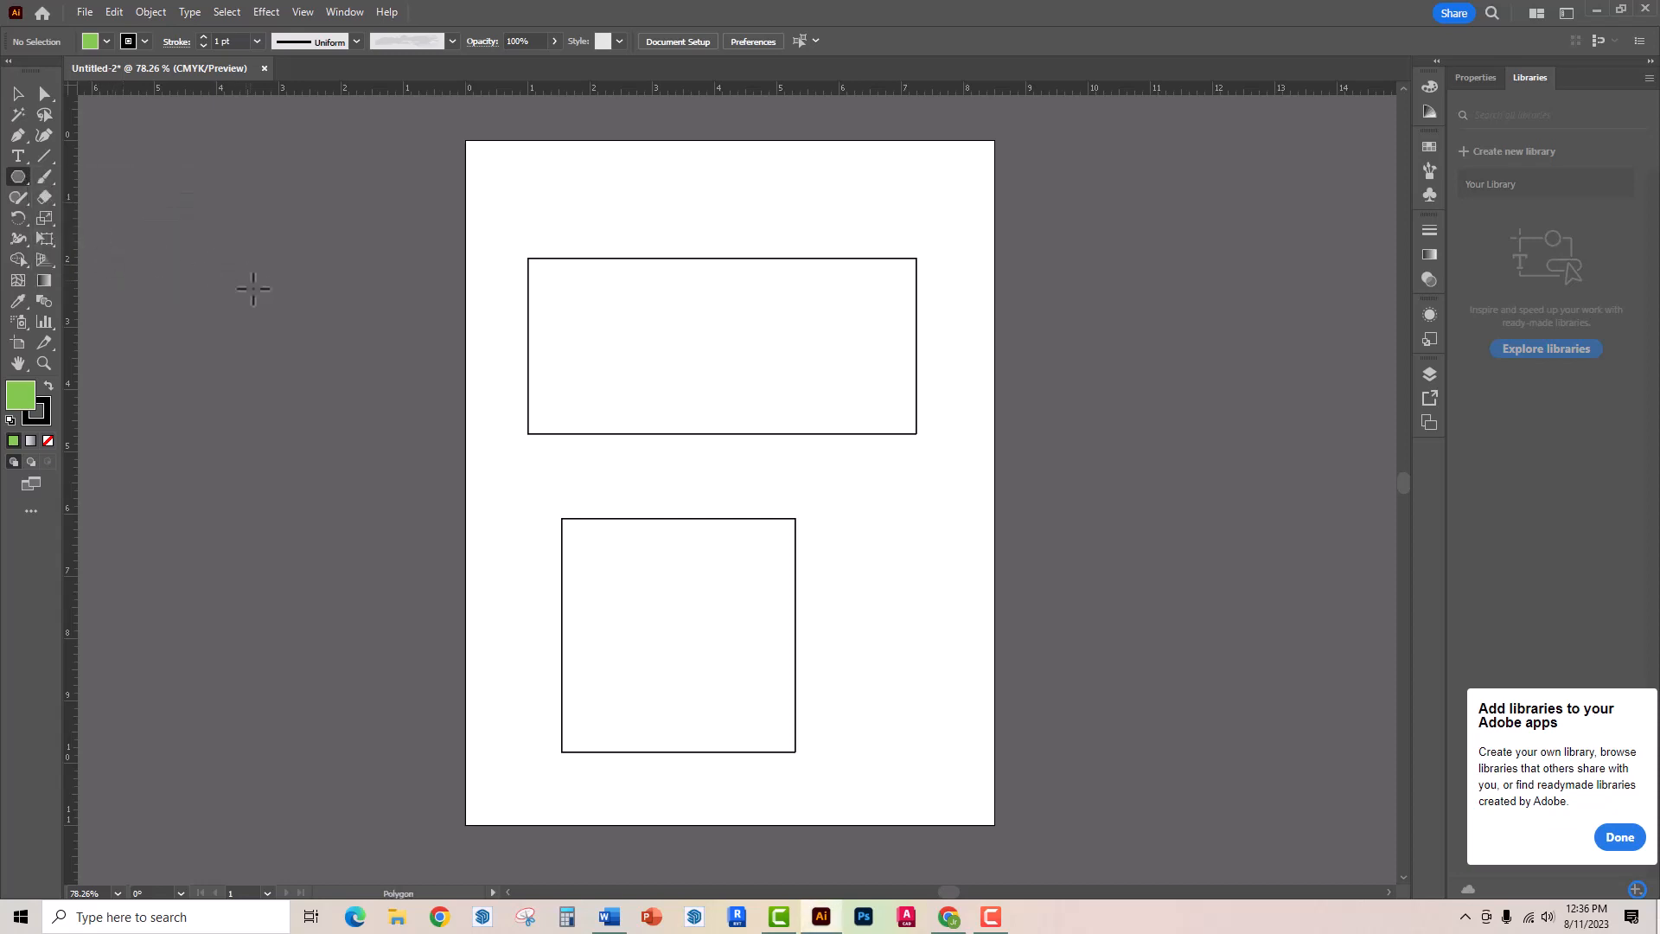
left_click_drag(313, 231, 422, 389)
scroll(432, 368, "up", 1)
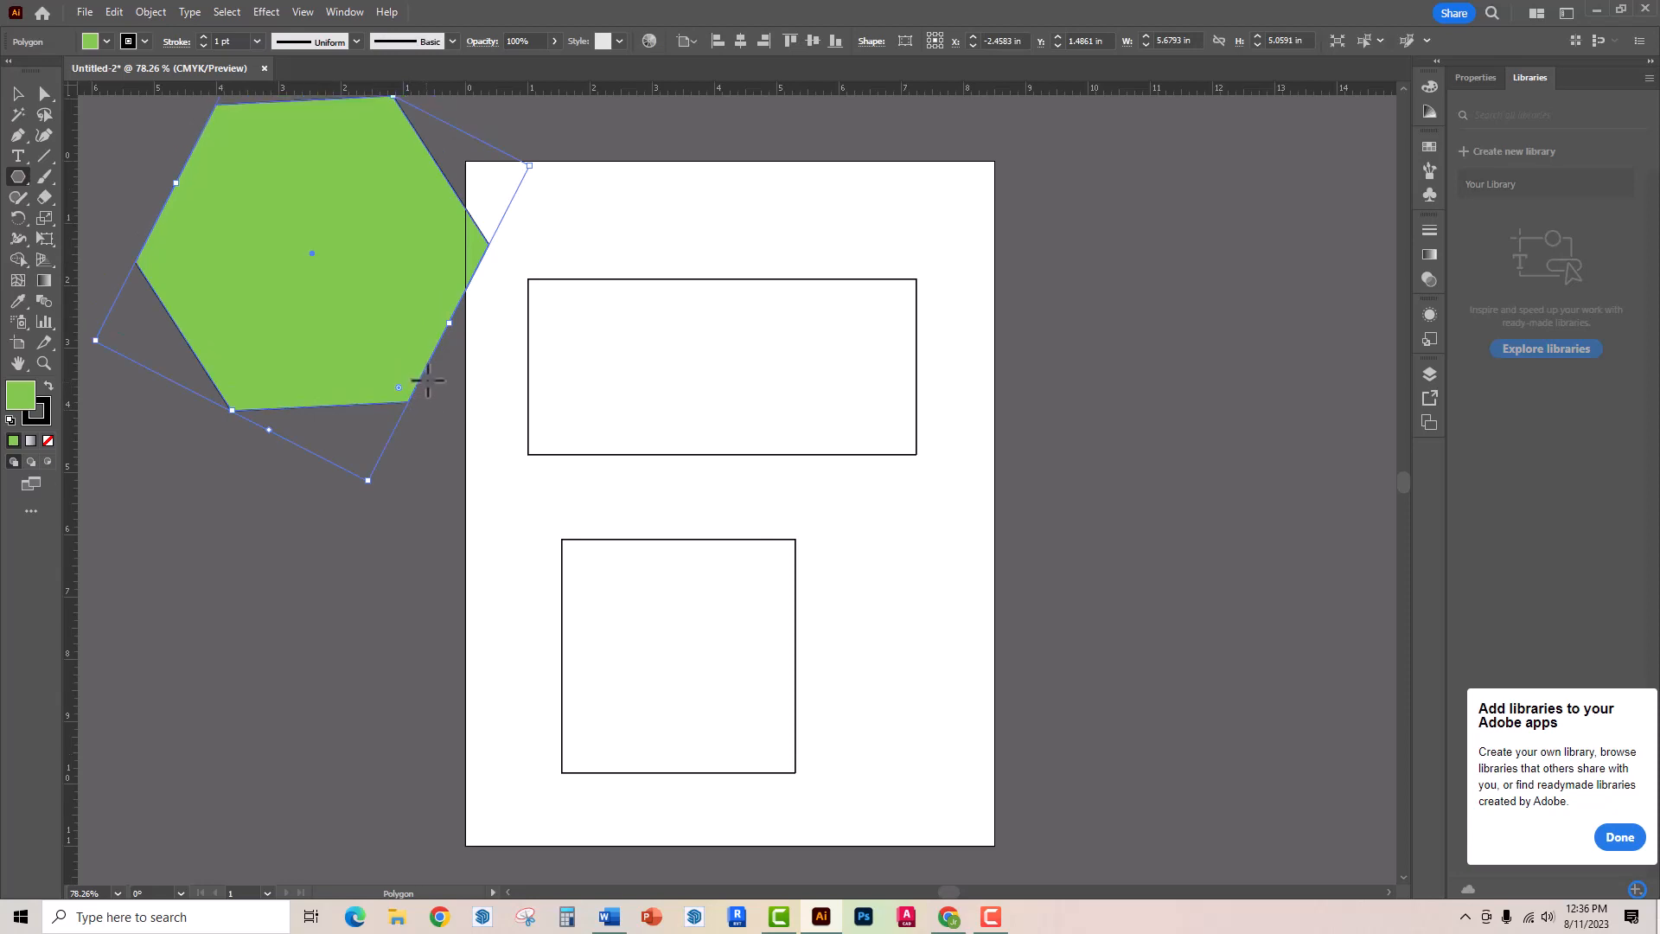
scroll(436, 374, "up", 2)
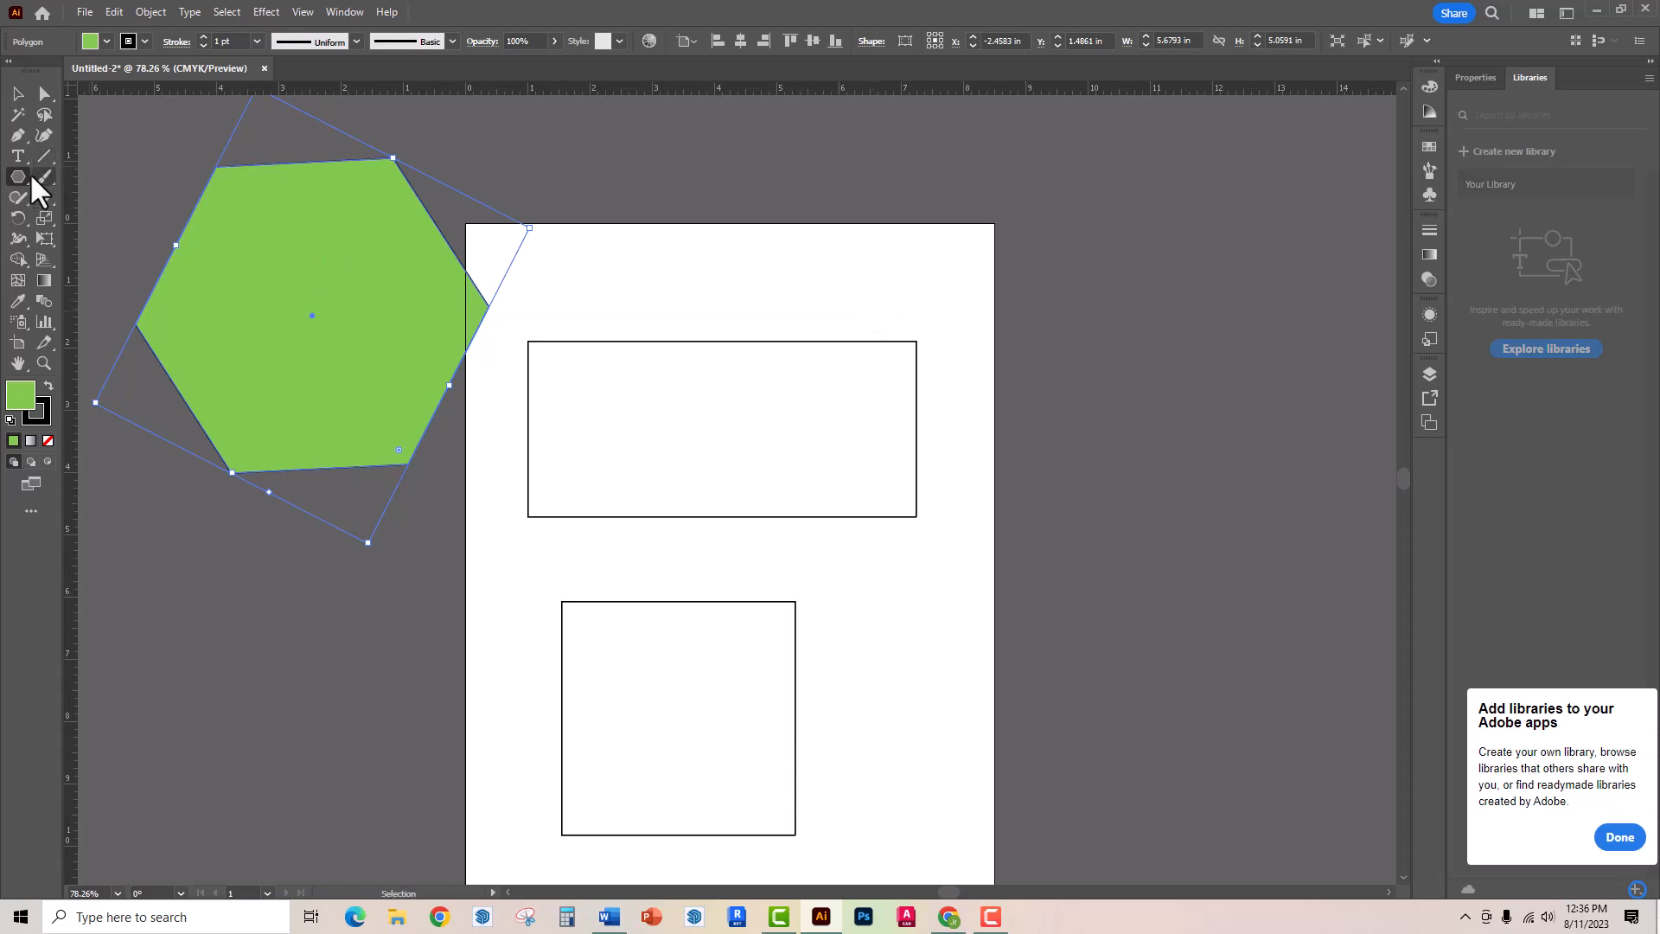
- Create a three-sided polygon with a radius of 2.8432 in, centred near the artboard's upper-right corner
left_click(915, 269)
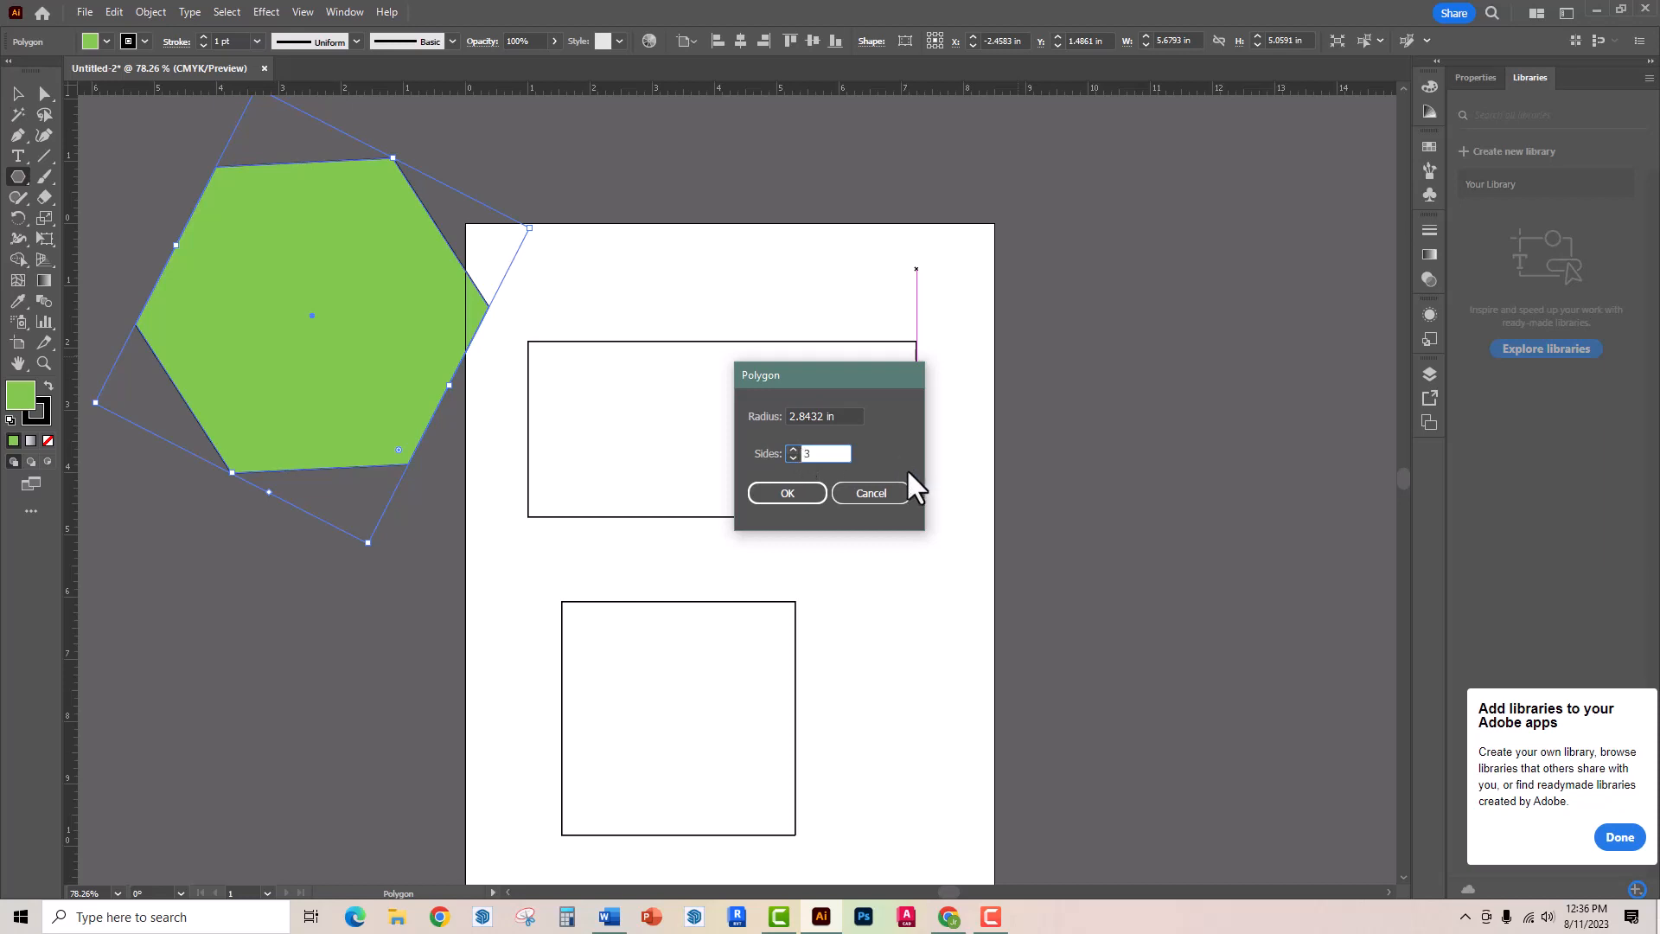
left_click(800, 491)
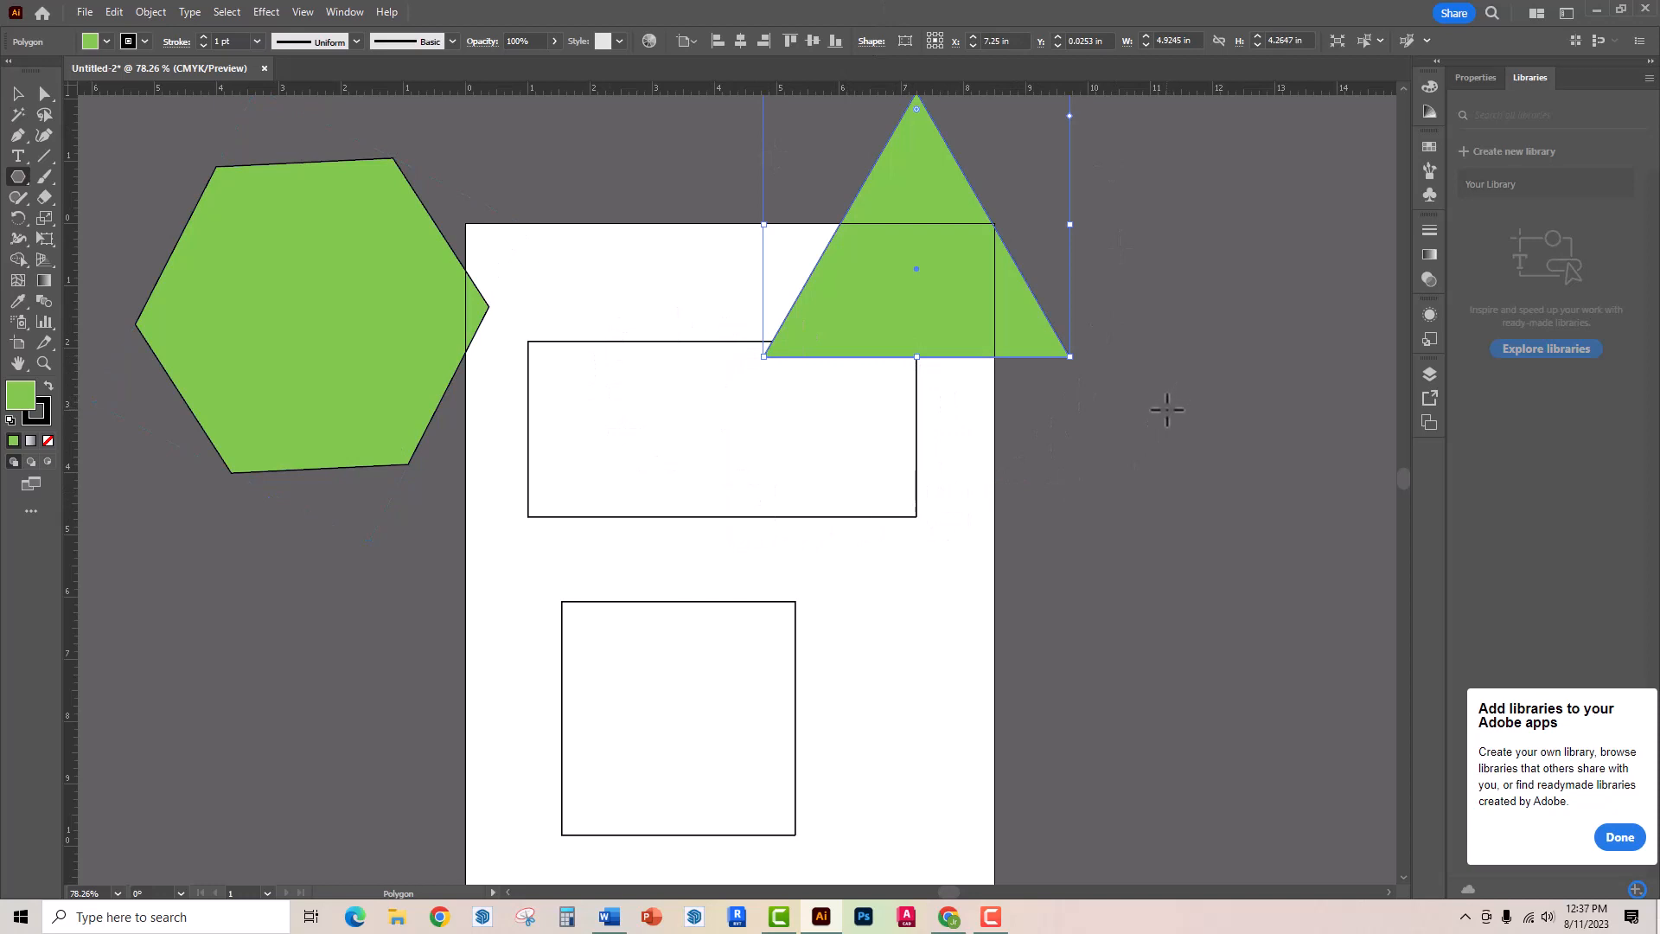
scroll(1167, 410, "up", 3)
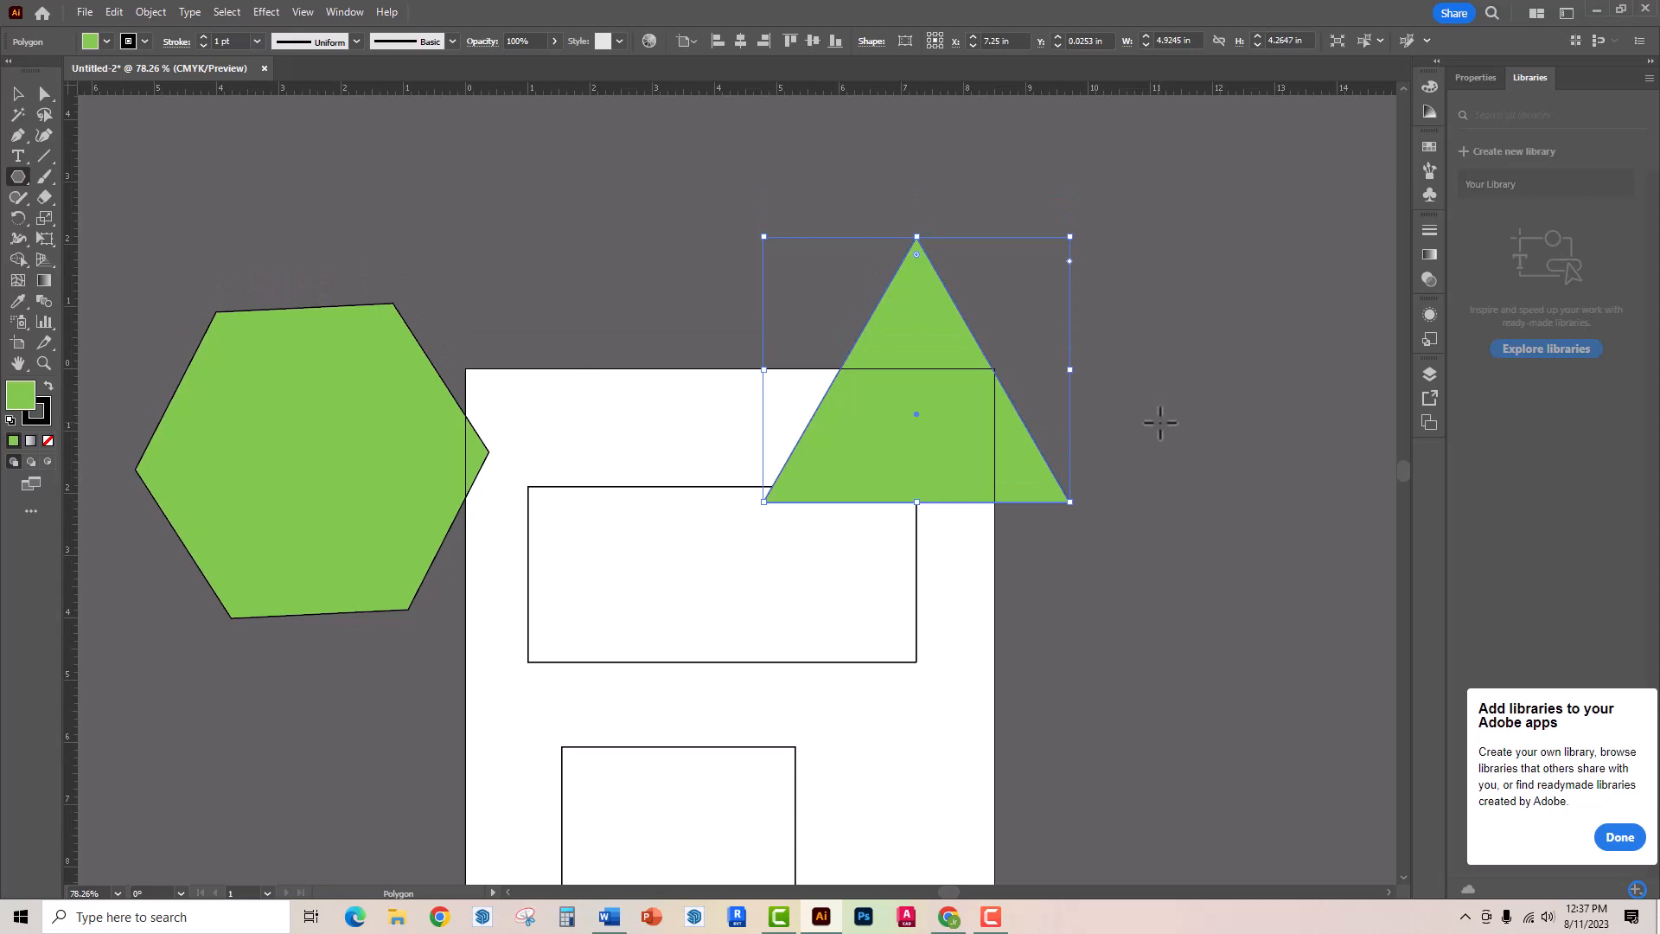
- Reshape the triangle by moving its lower-right anchor to about X 14.03 in, Y 4.46 in and its top anchor to about X 9.25 in, Y 0.33 in
left_click(44, 95)
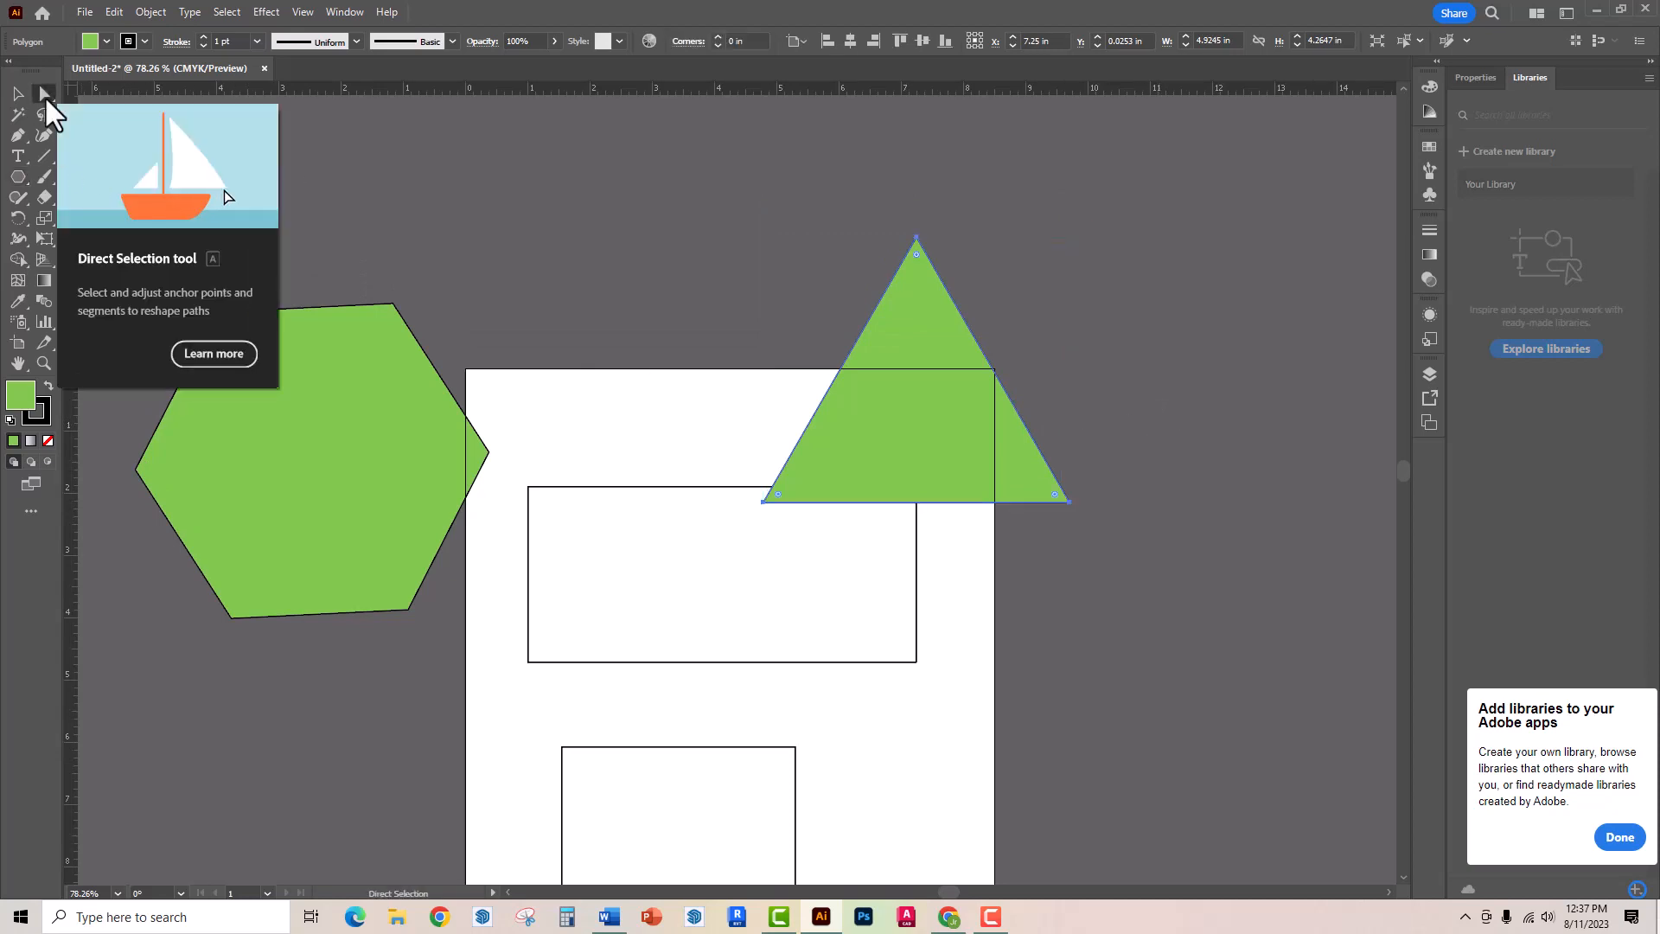
left_click(1071, 504)
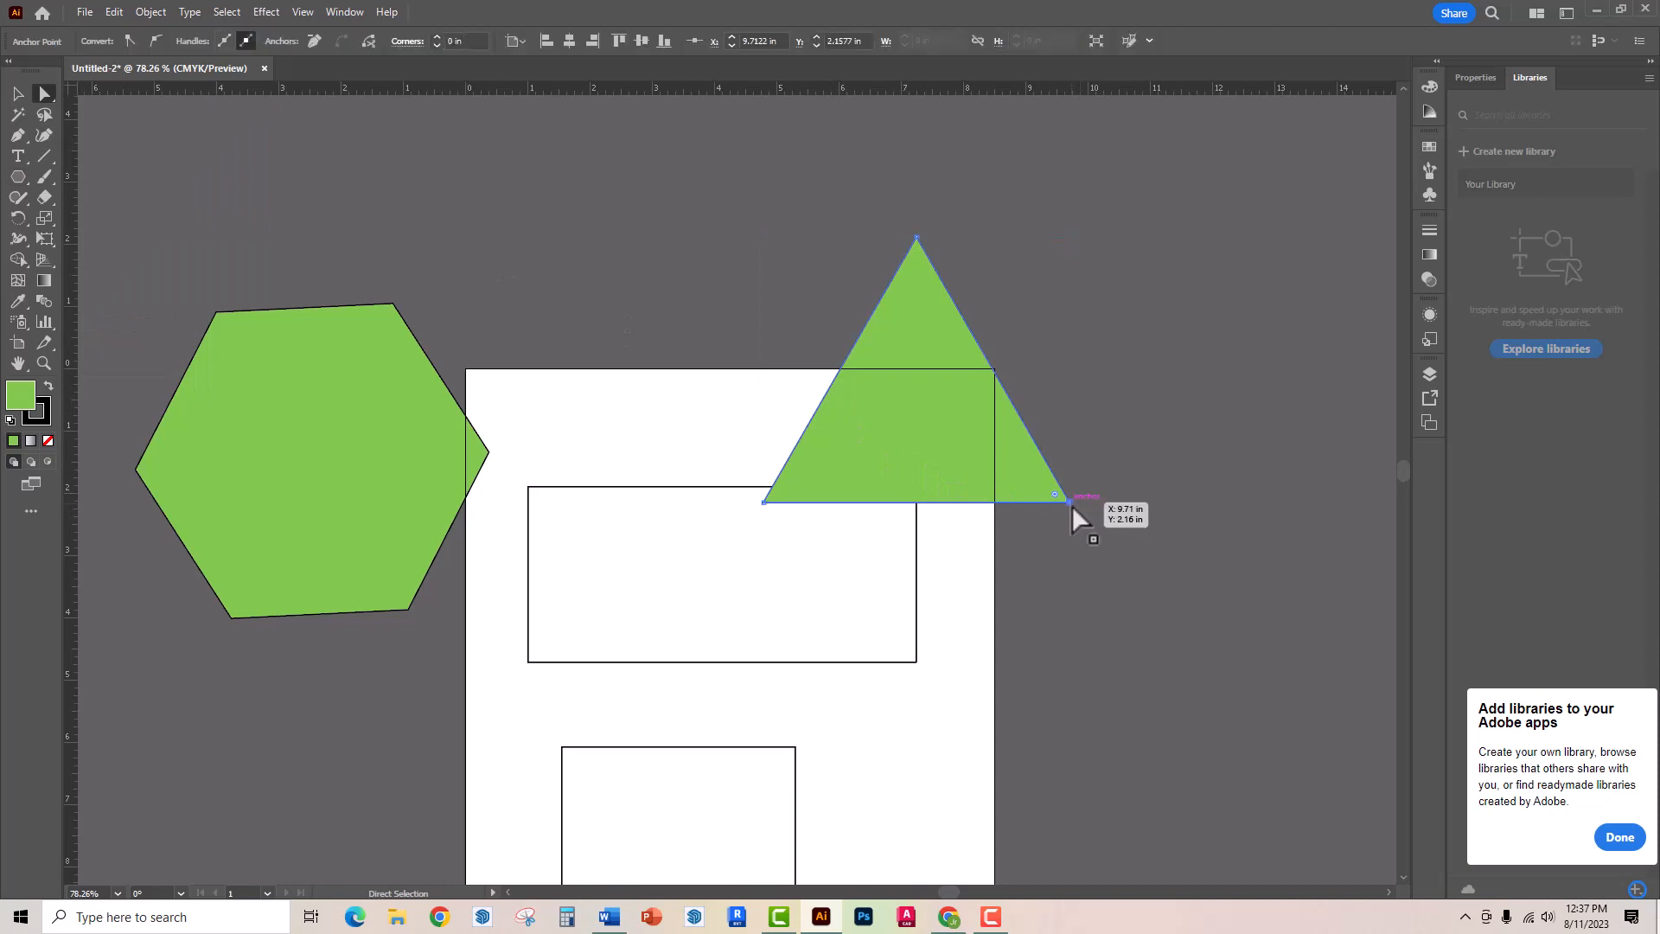
left_click_drag(1071, 504, 1340, 648)
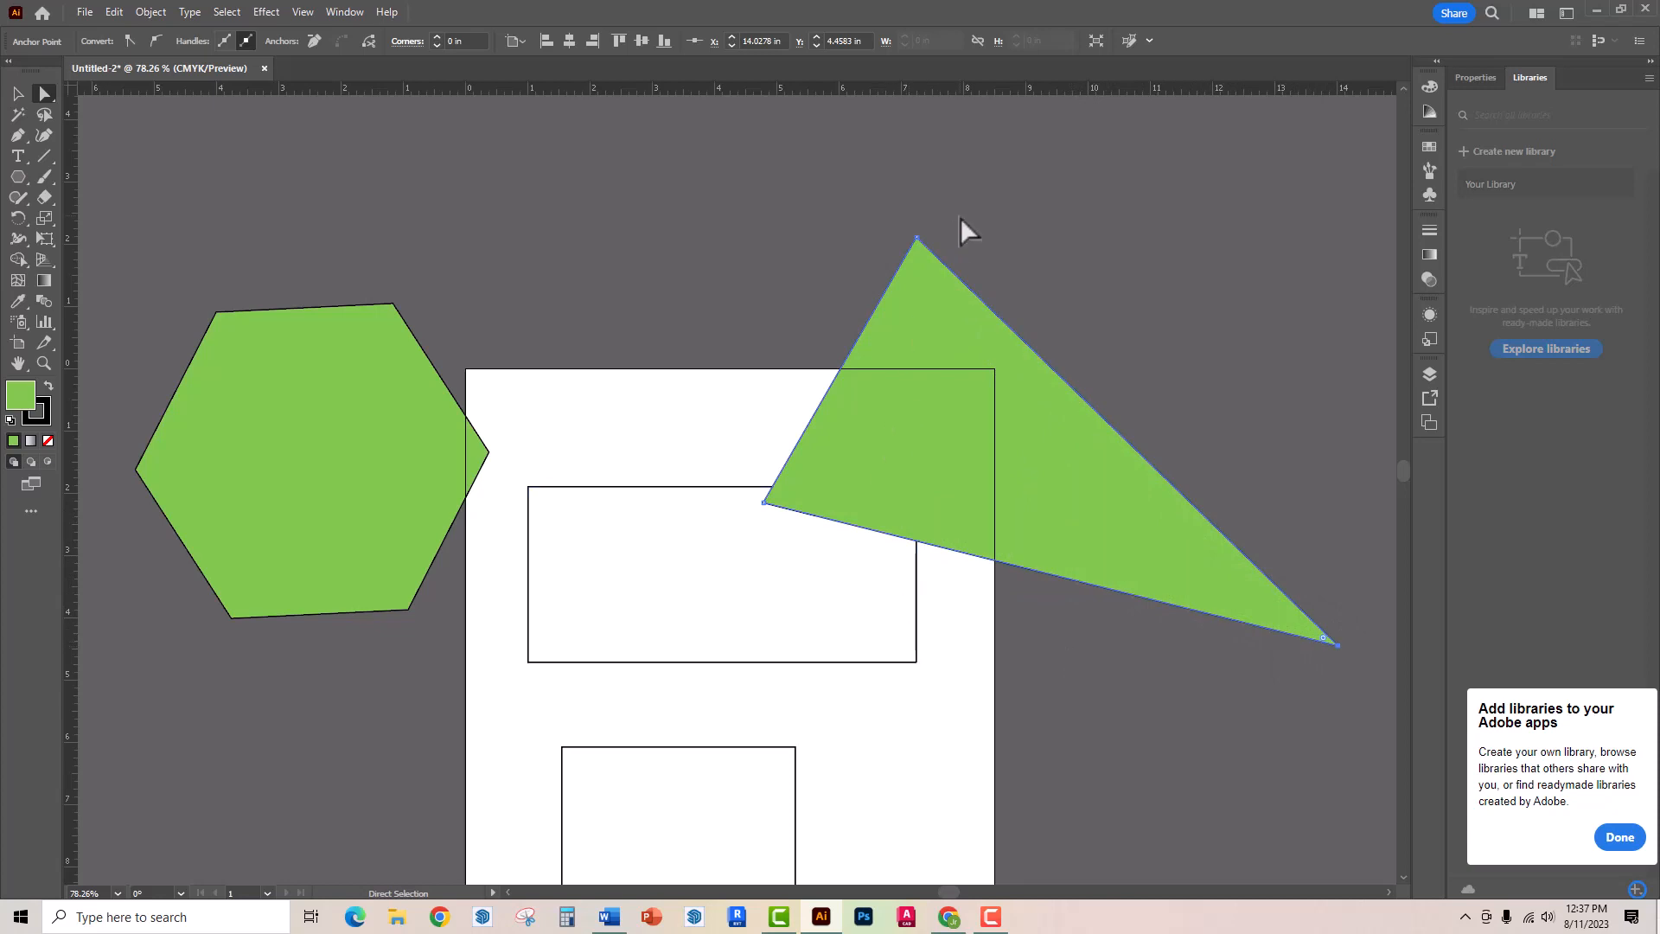
left_click_drag(918, 245, 1041, 391)
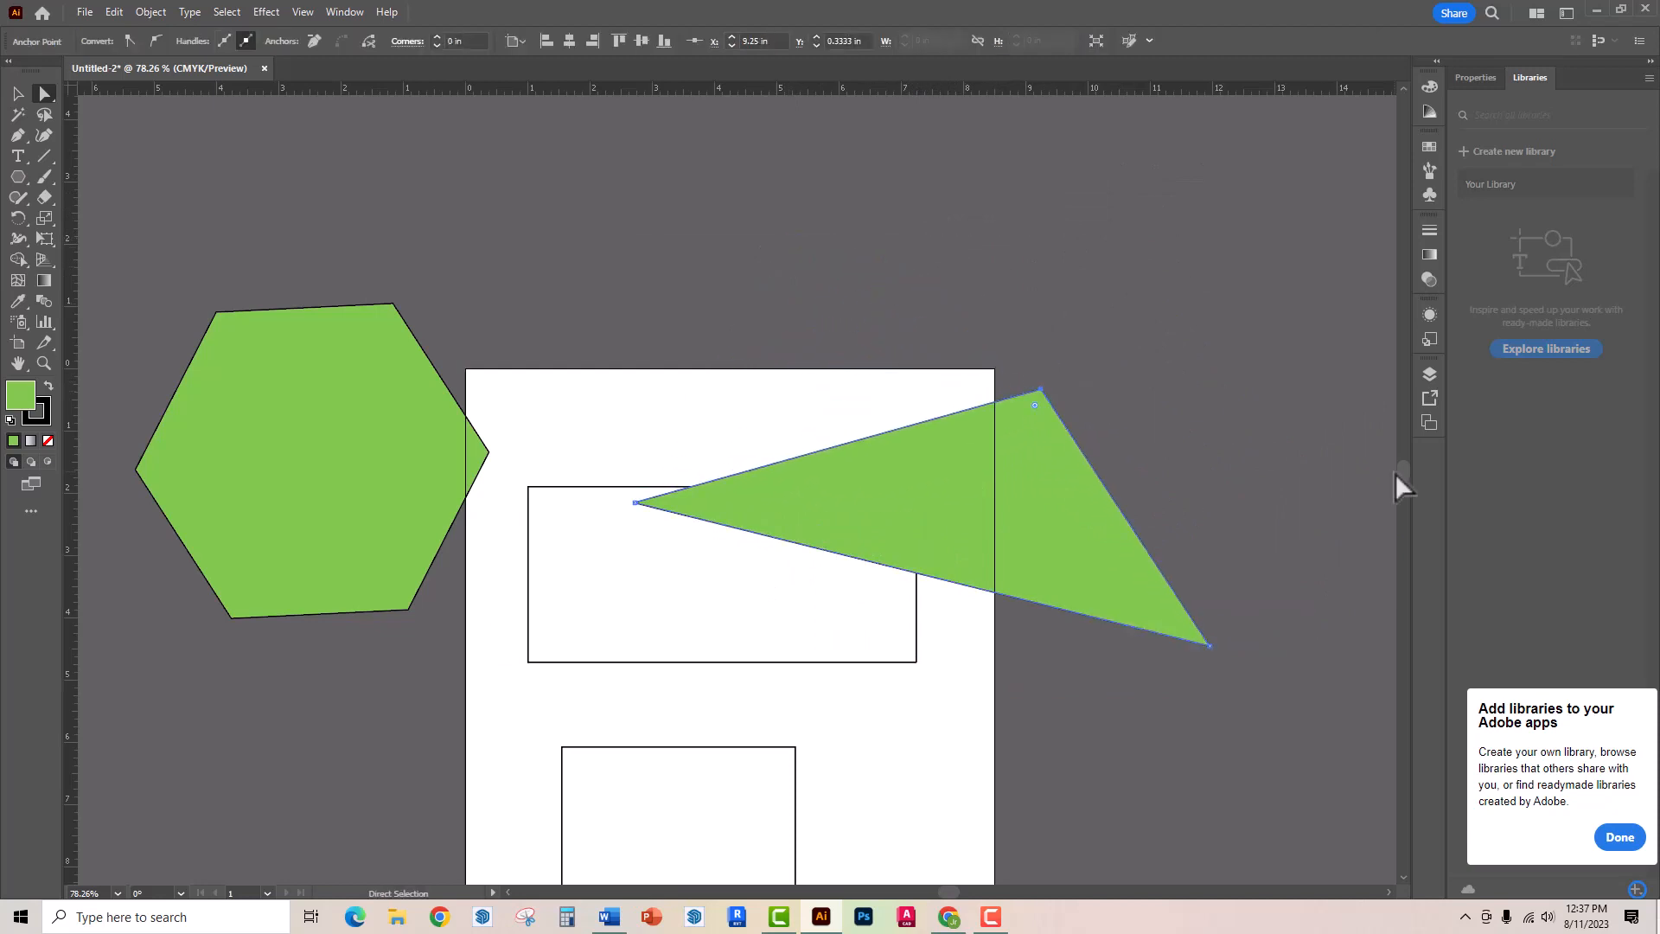
- Draw a five-pointed star about 5.48 in wide and 5.38 in tall, overlapping the artboard's top edge
left_click(17, 176)
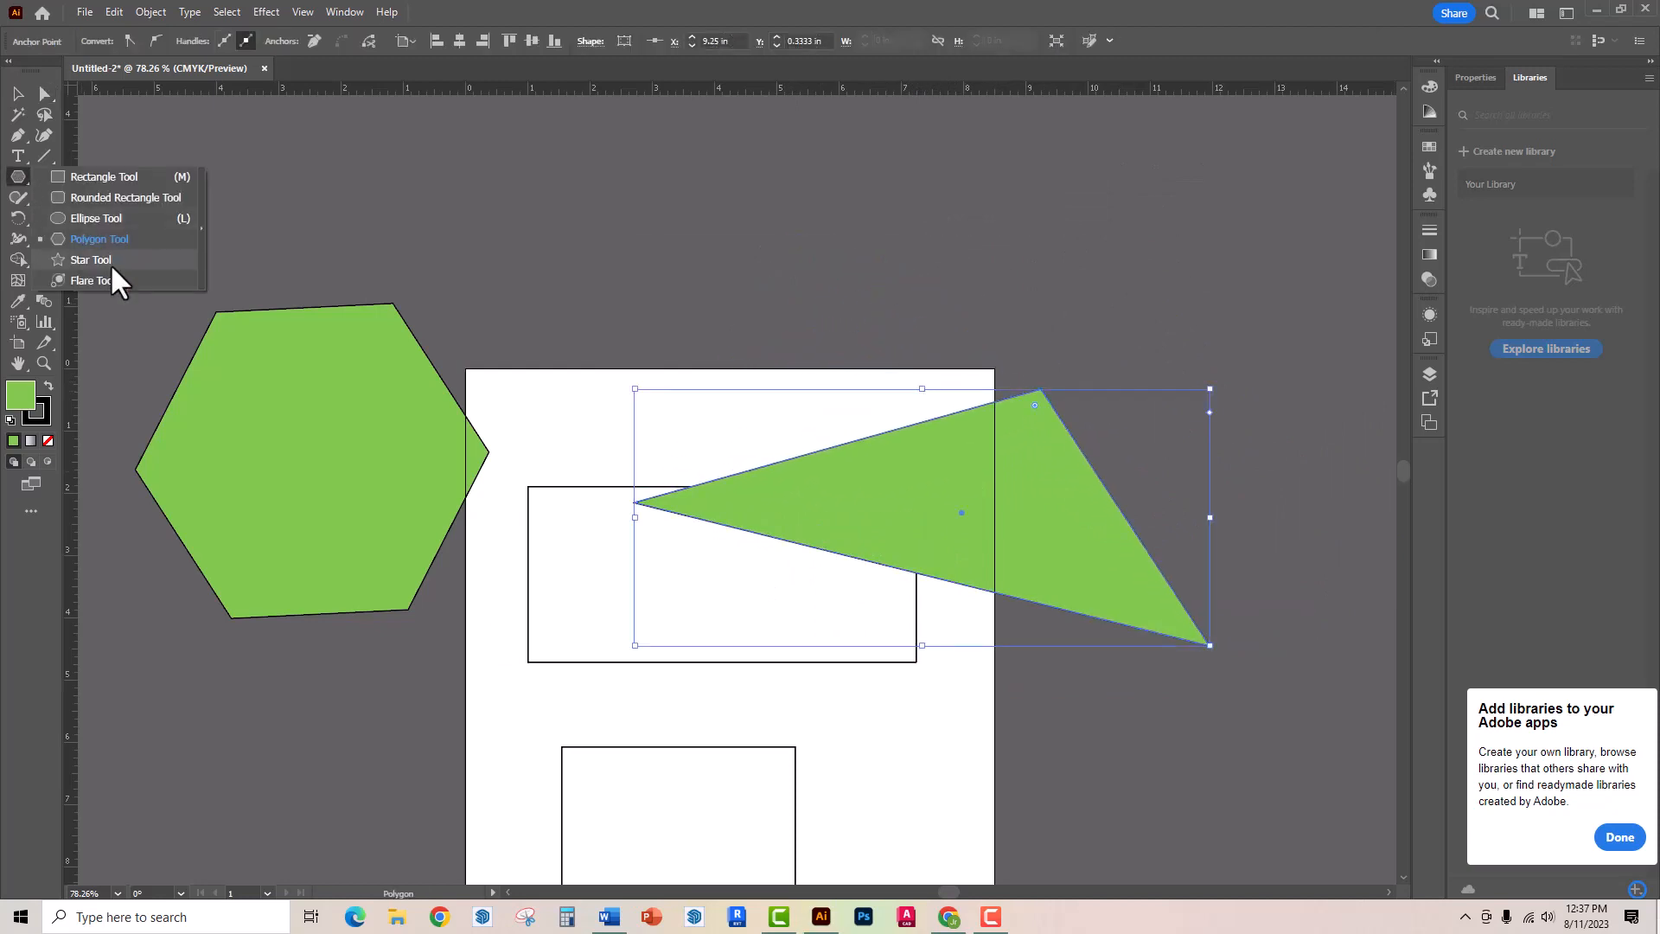
left_click(106, 263)
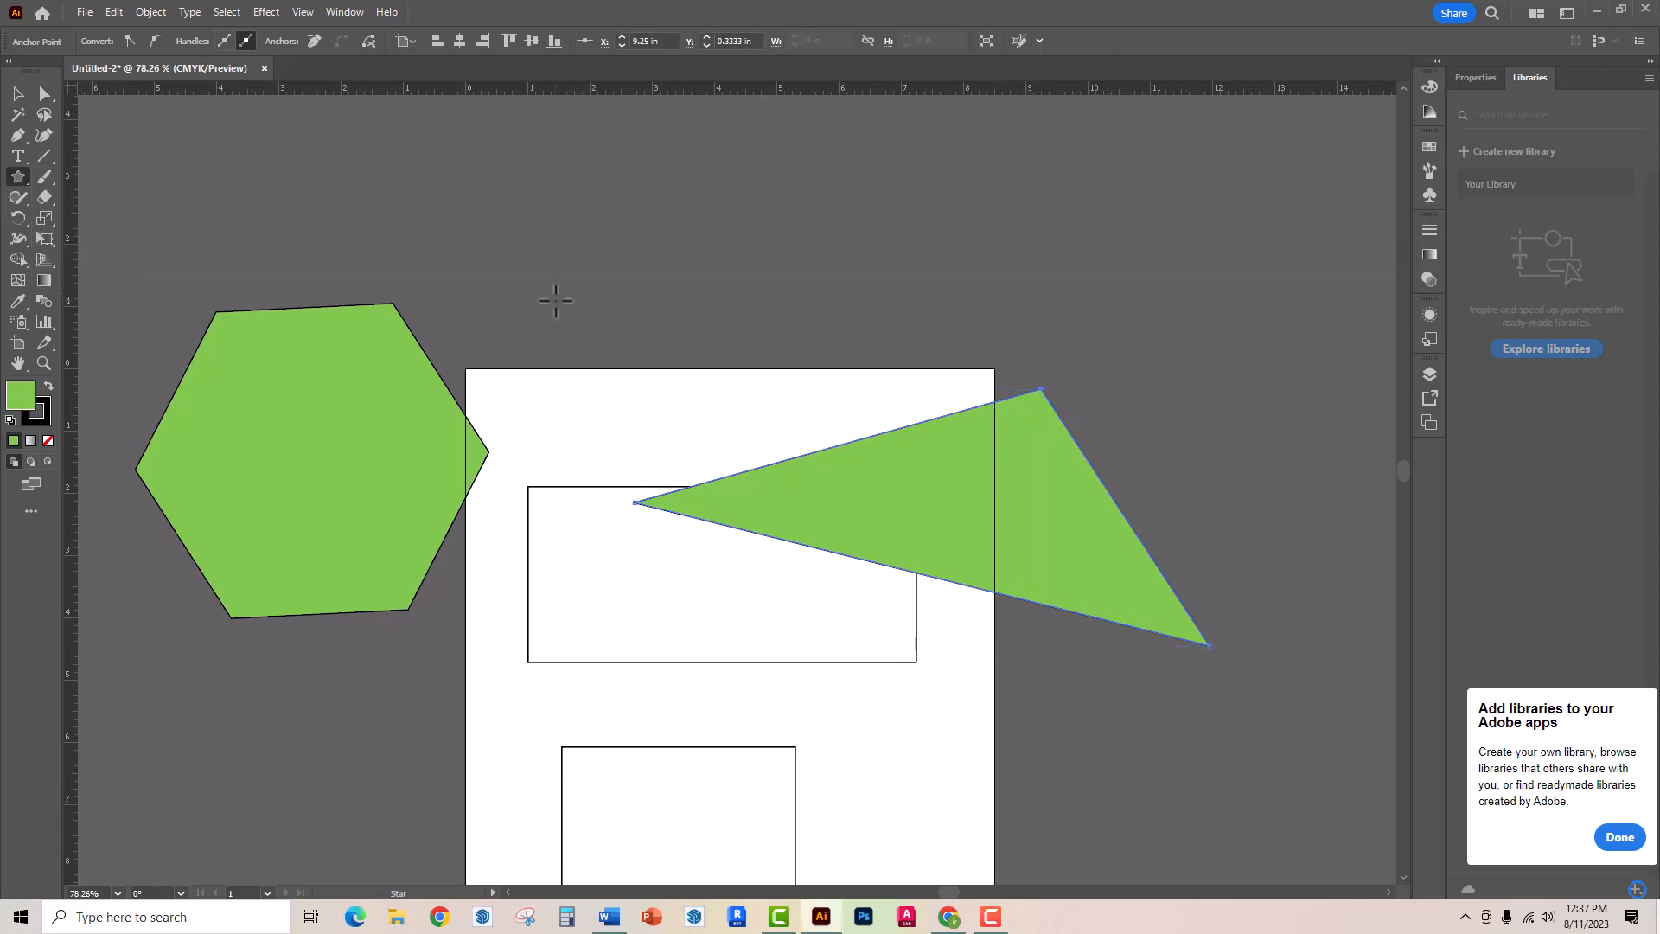
left_click_drag(634, 257, 755, 389)
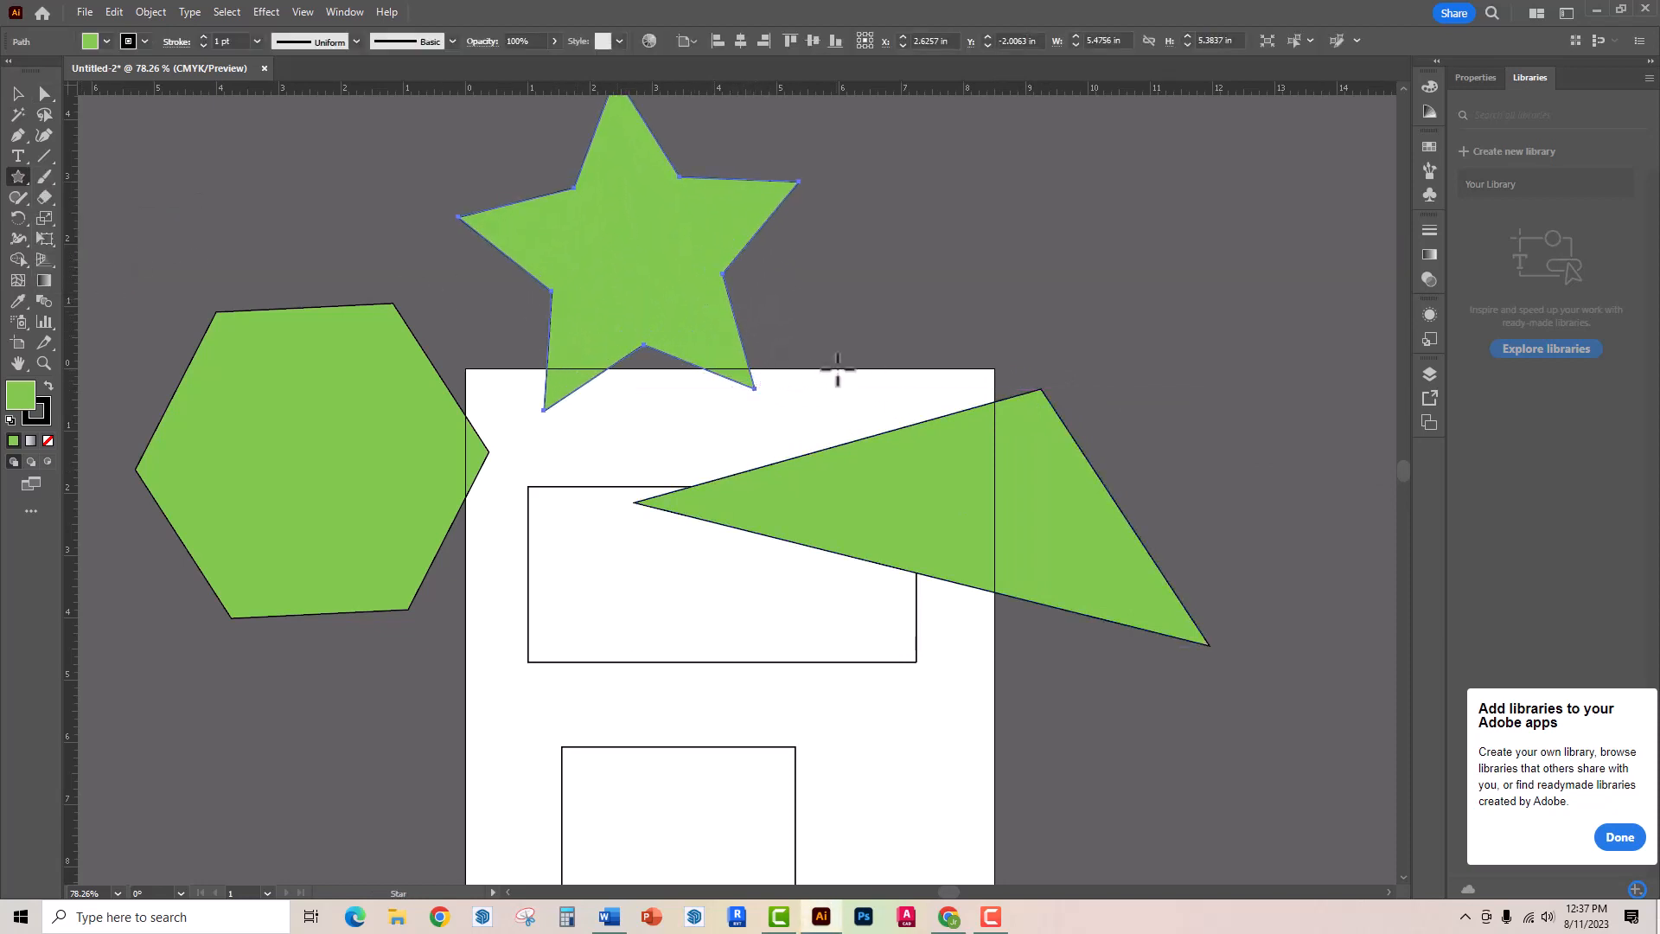
- Create a ten-pointed star with radii 2.8942 in and 1.4471 in, beside the five-pointed star
left_click(888, 306)
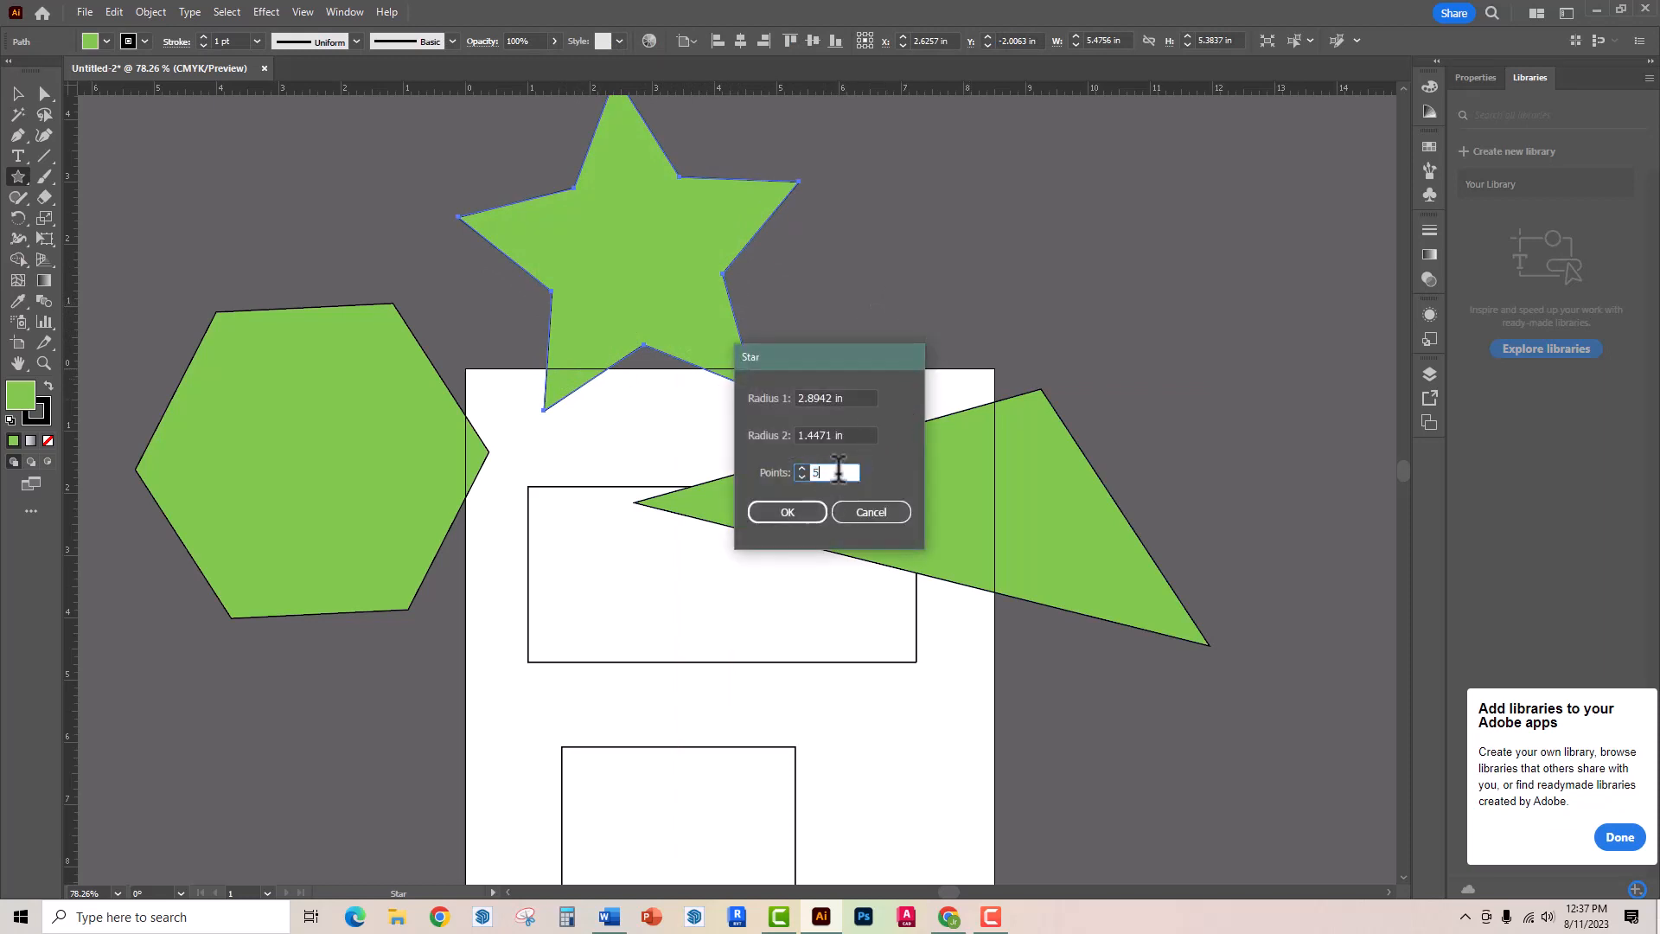
type("10")
left_click(769, 512)
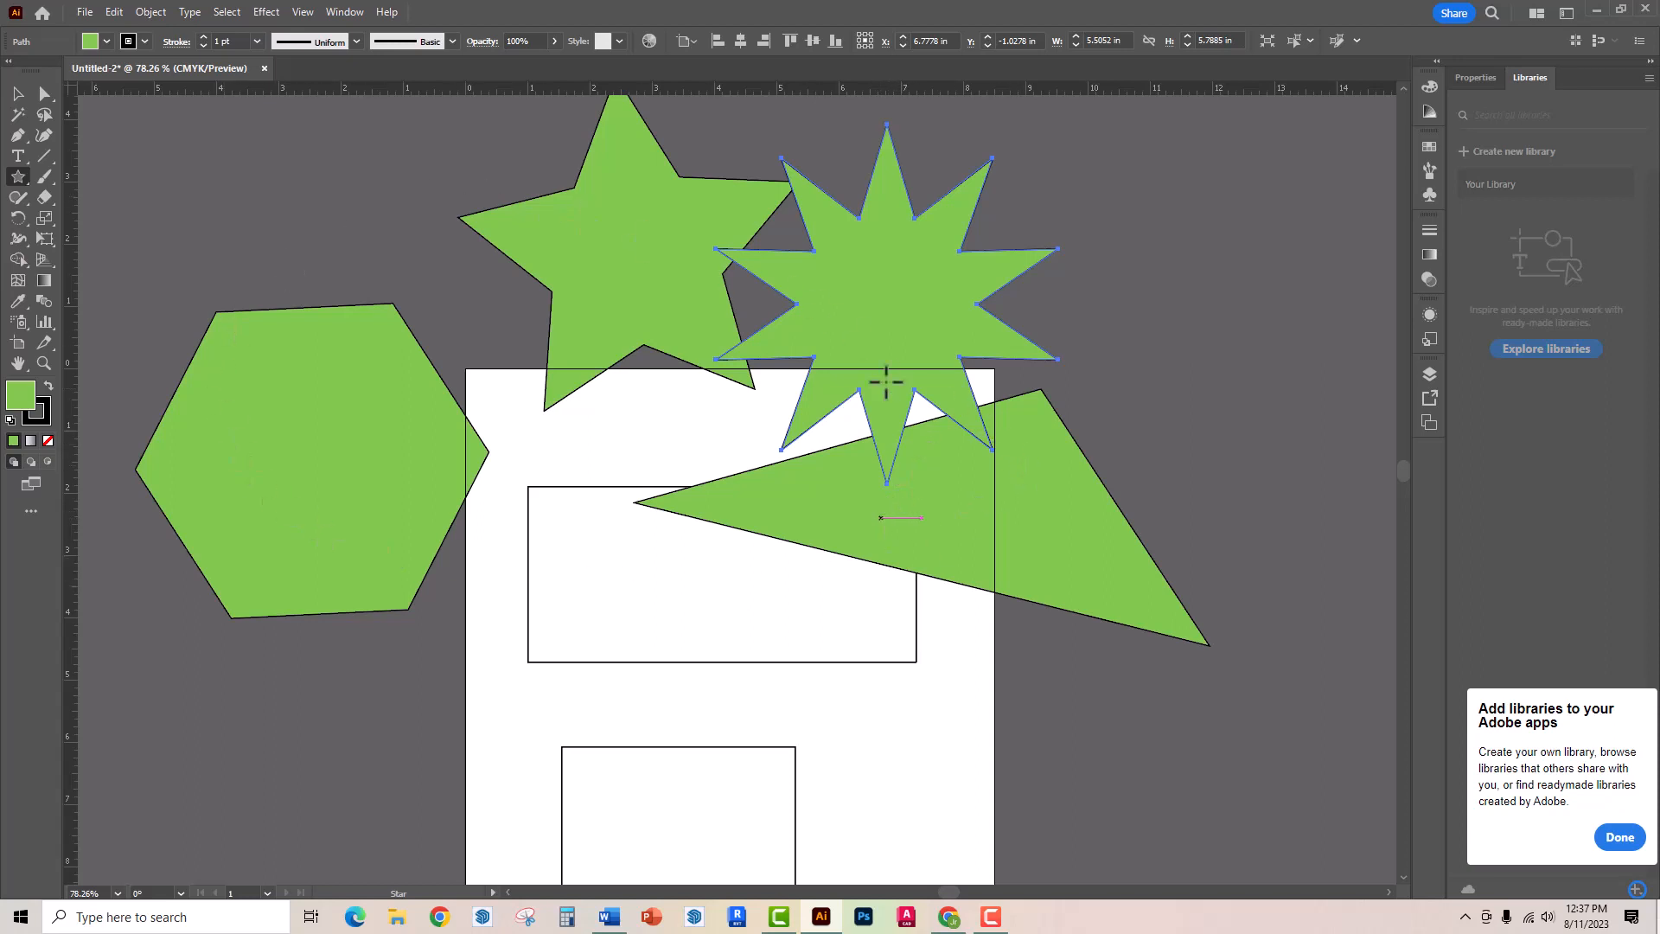
- Stretch the ten-pointed star's lower-left tip to about X 4.25, Y 3.01 in, upper-right to X 12.06, Y -2.25 in, upper-left to X 4.5, Y -4.04 in
left_click(45, 92)
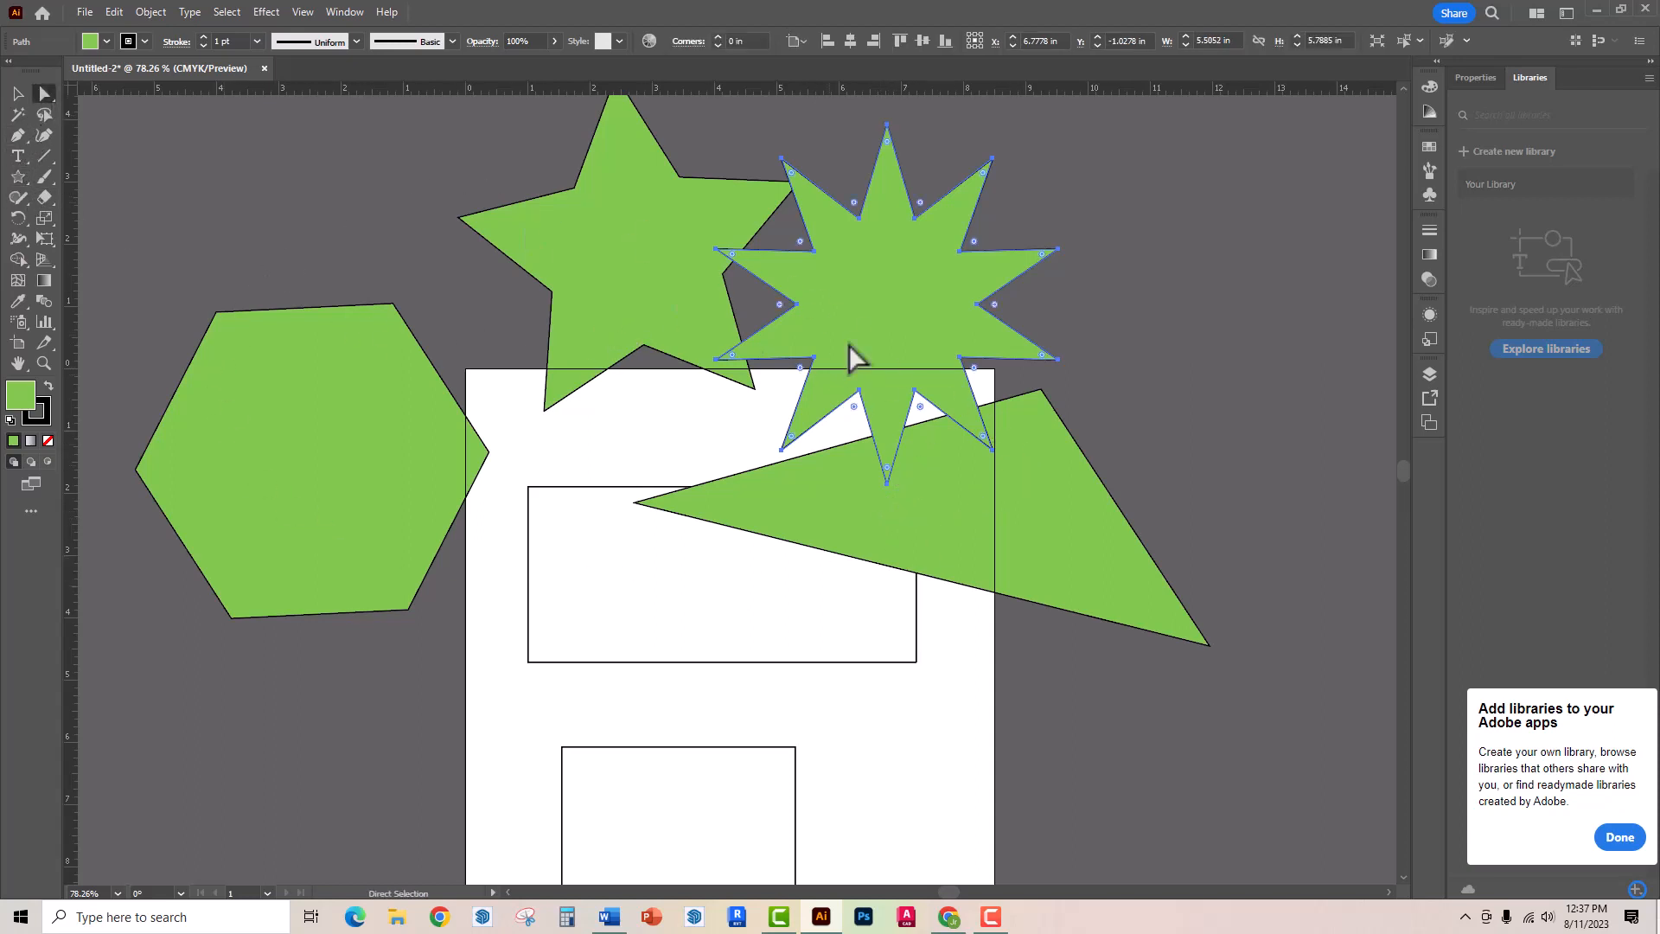
left_click(781, 450)
left_click_drag(782, 449, 729, 555)
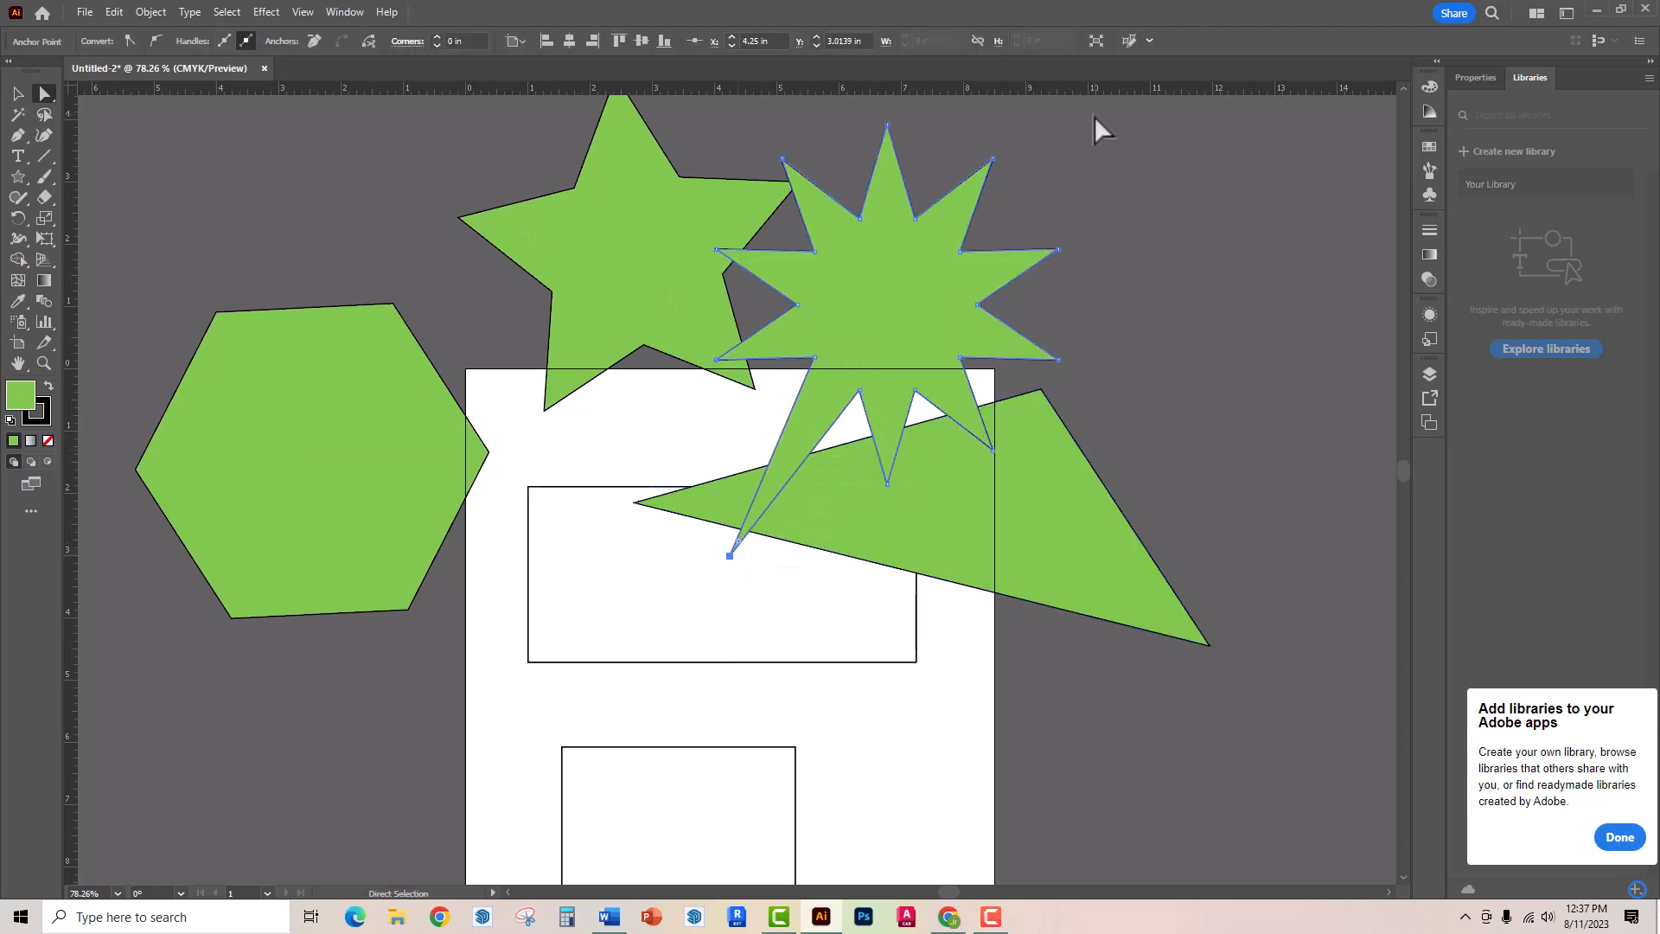
left_click(1058, 252)
left_click_drag(1056, 249, 1217, 230)
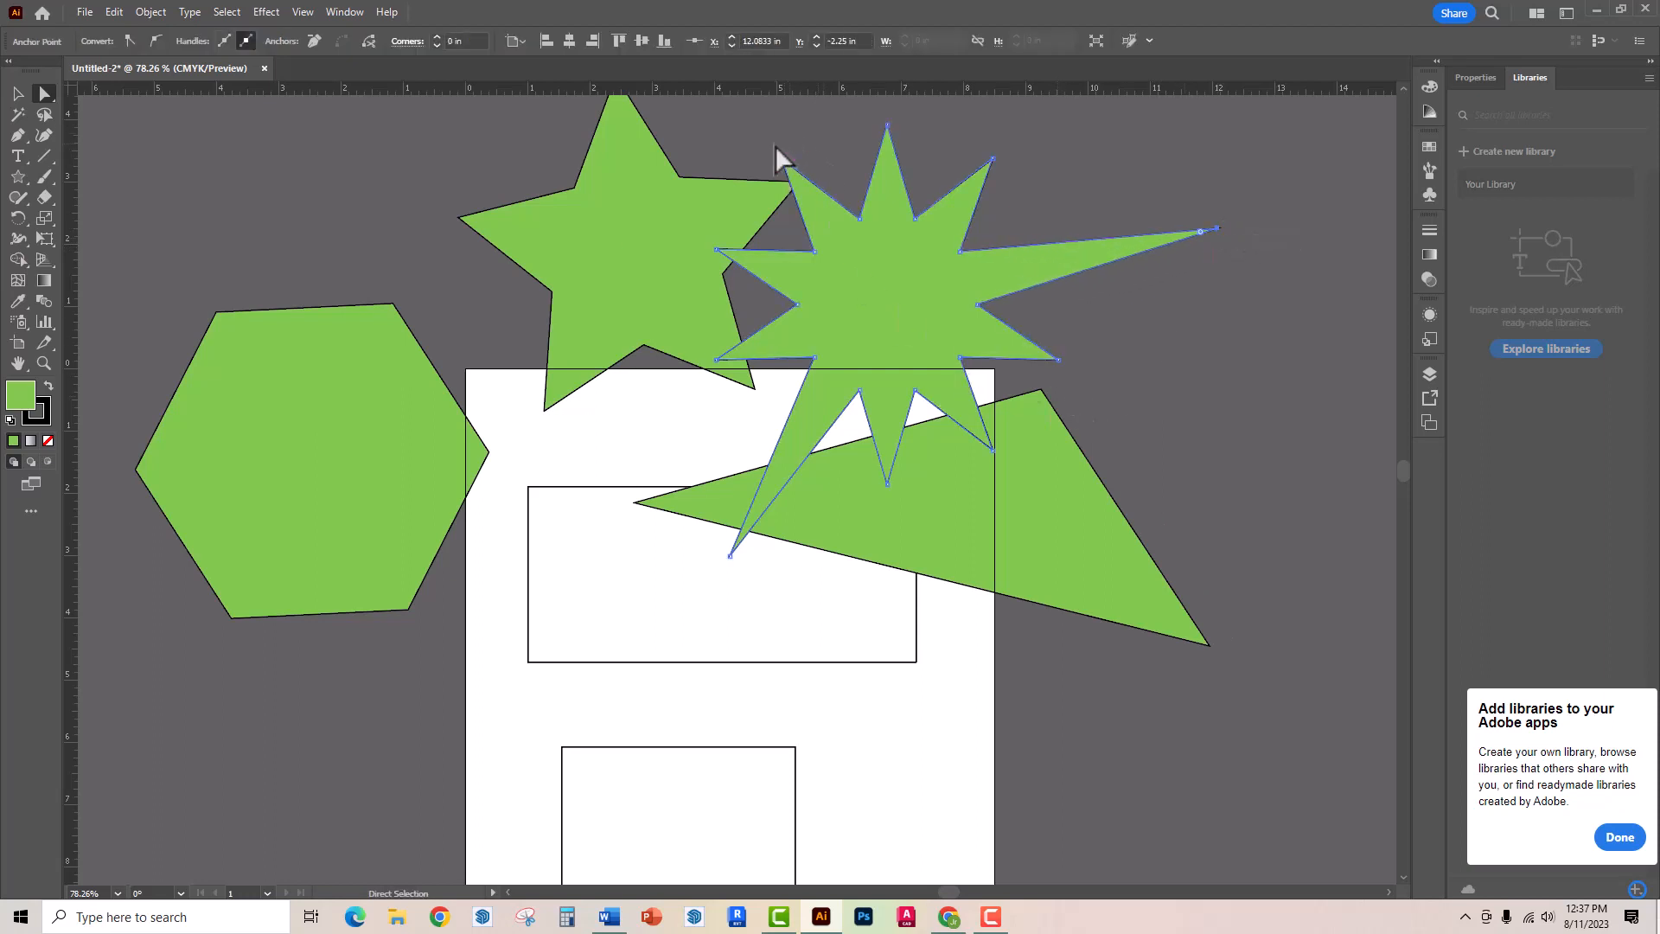
left_click_drag(786, 165, 744, 115)
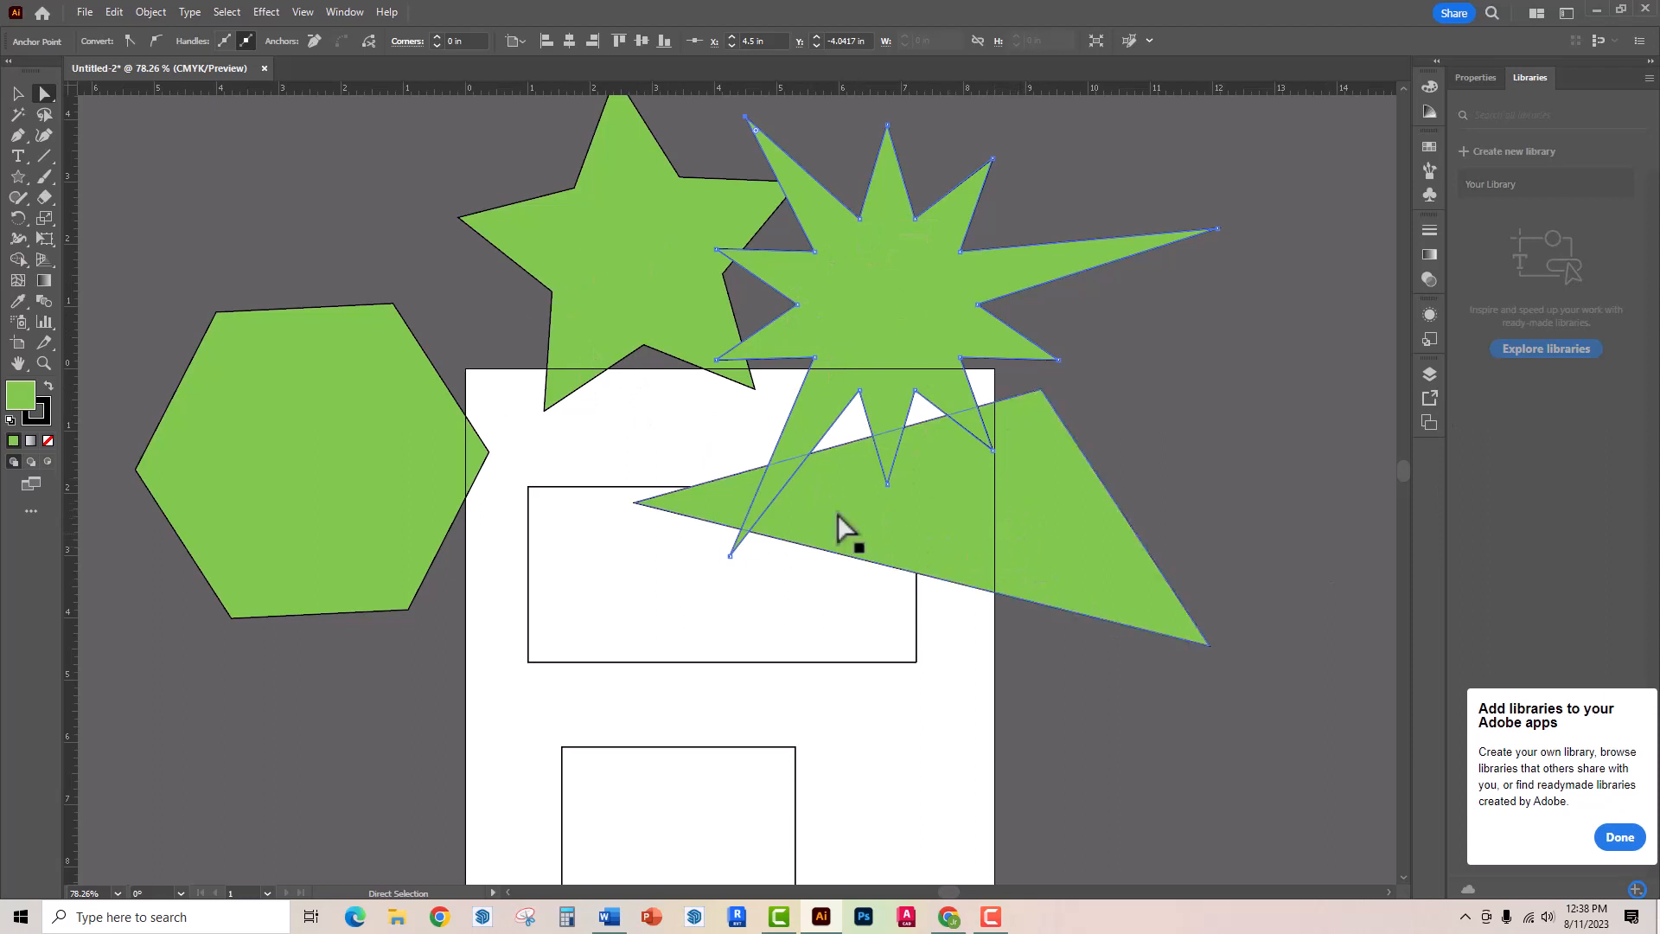
- Draw a flare about 9.71 in across over the hexagon's upper-left corner and deselect it
left_click_drag(18, 177, 87, 282)
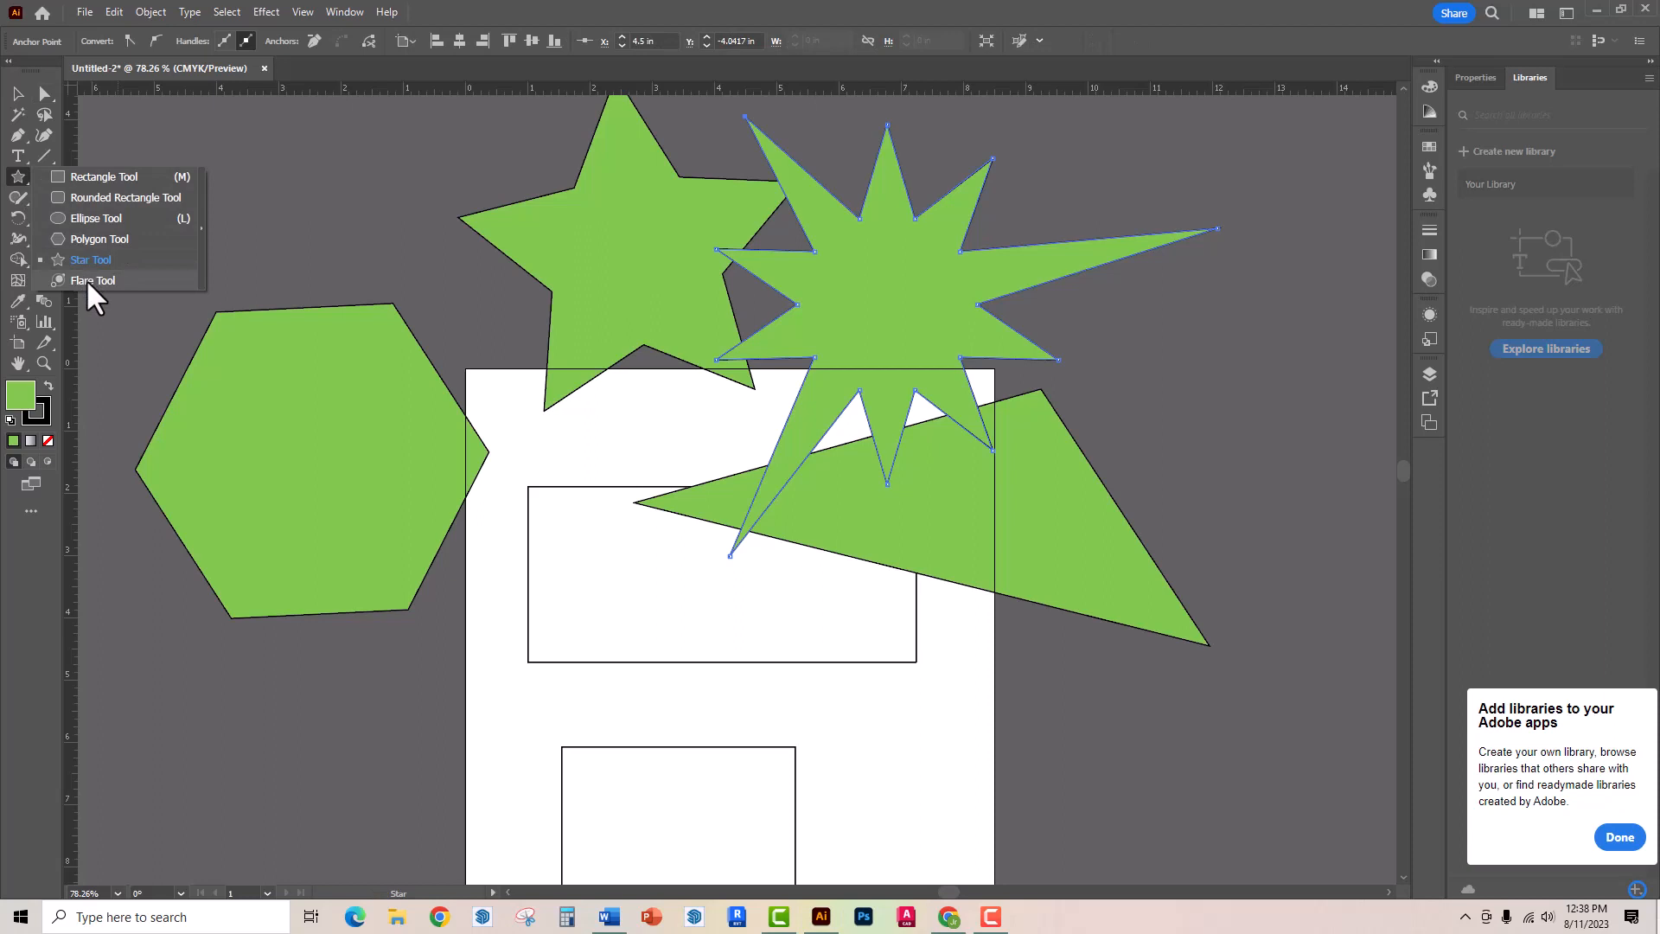
left_click_drag(86, 279, 85, 278)
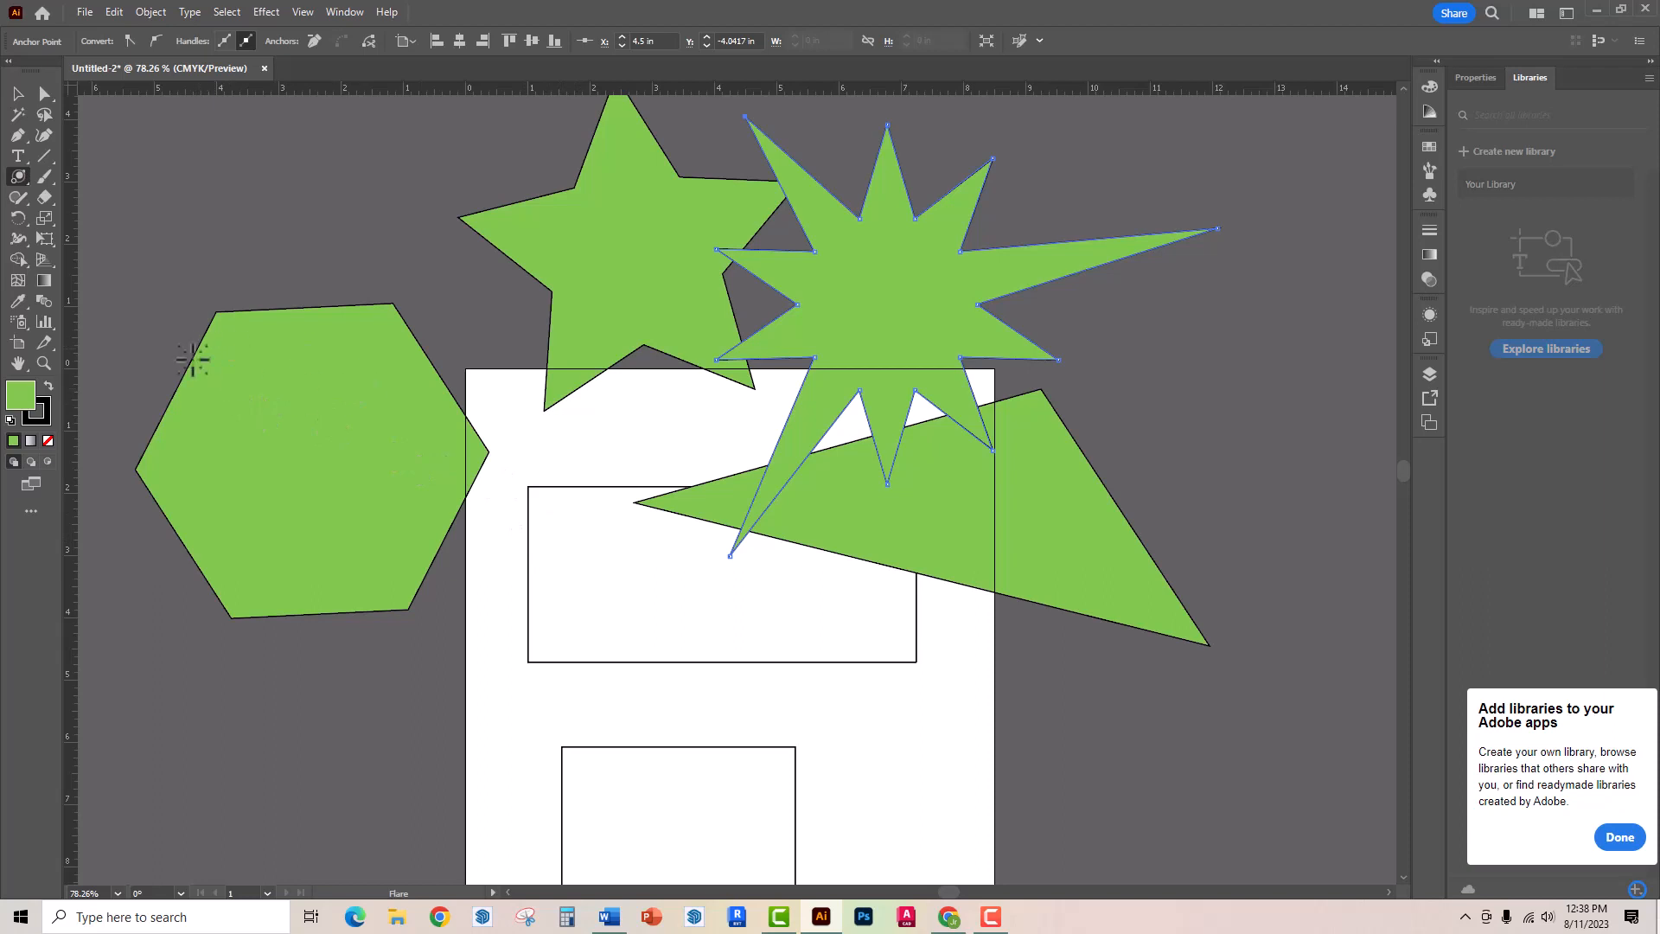
left_click_drag(208, 378, 272, 386)
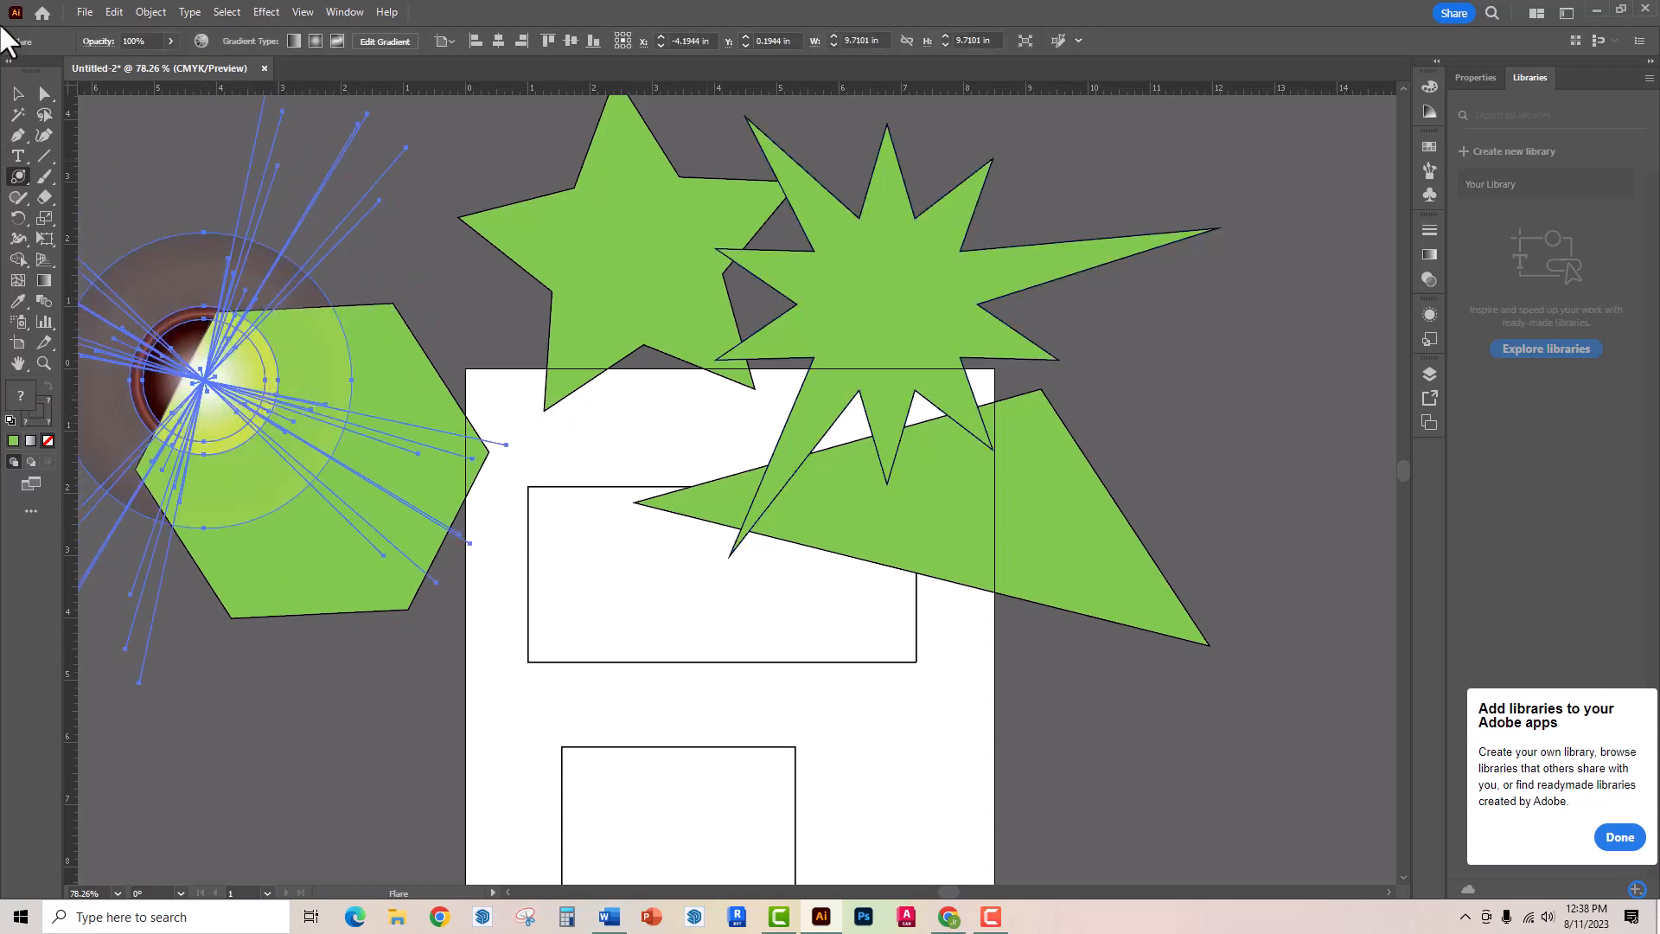
left_click(17, 93)
left_click(206, 177)
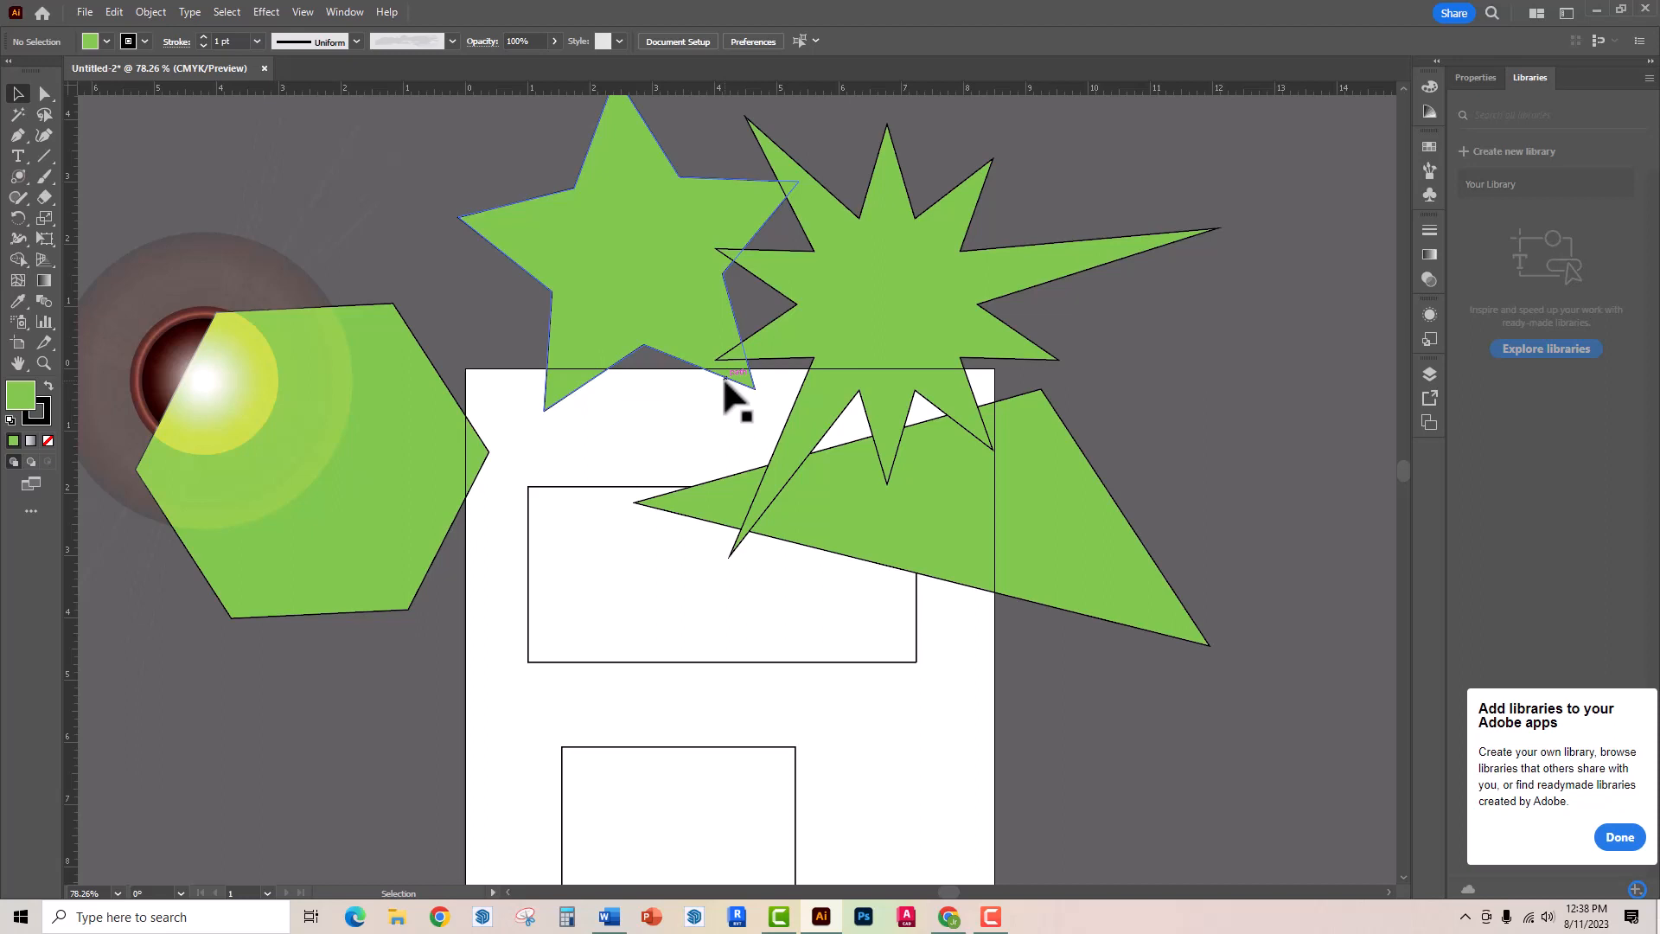
- Delete the five-pointed star and all the remaining artwork, leaving the artboard empty
left_click(560, 406)
key("Delete")
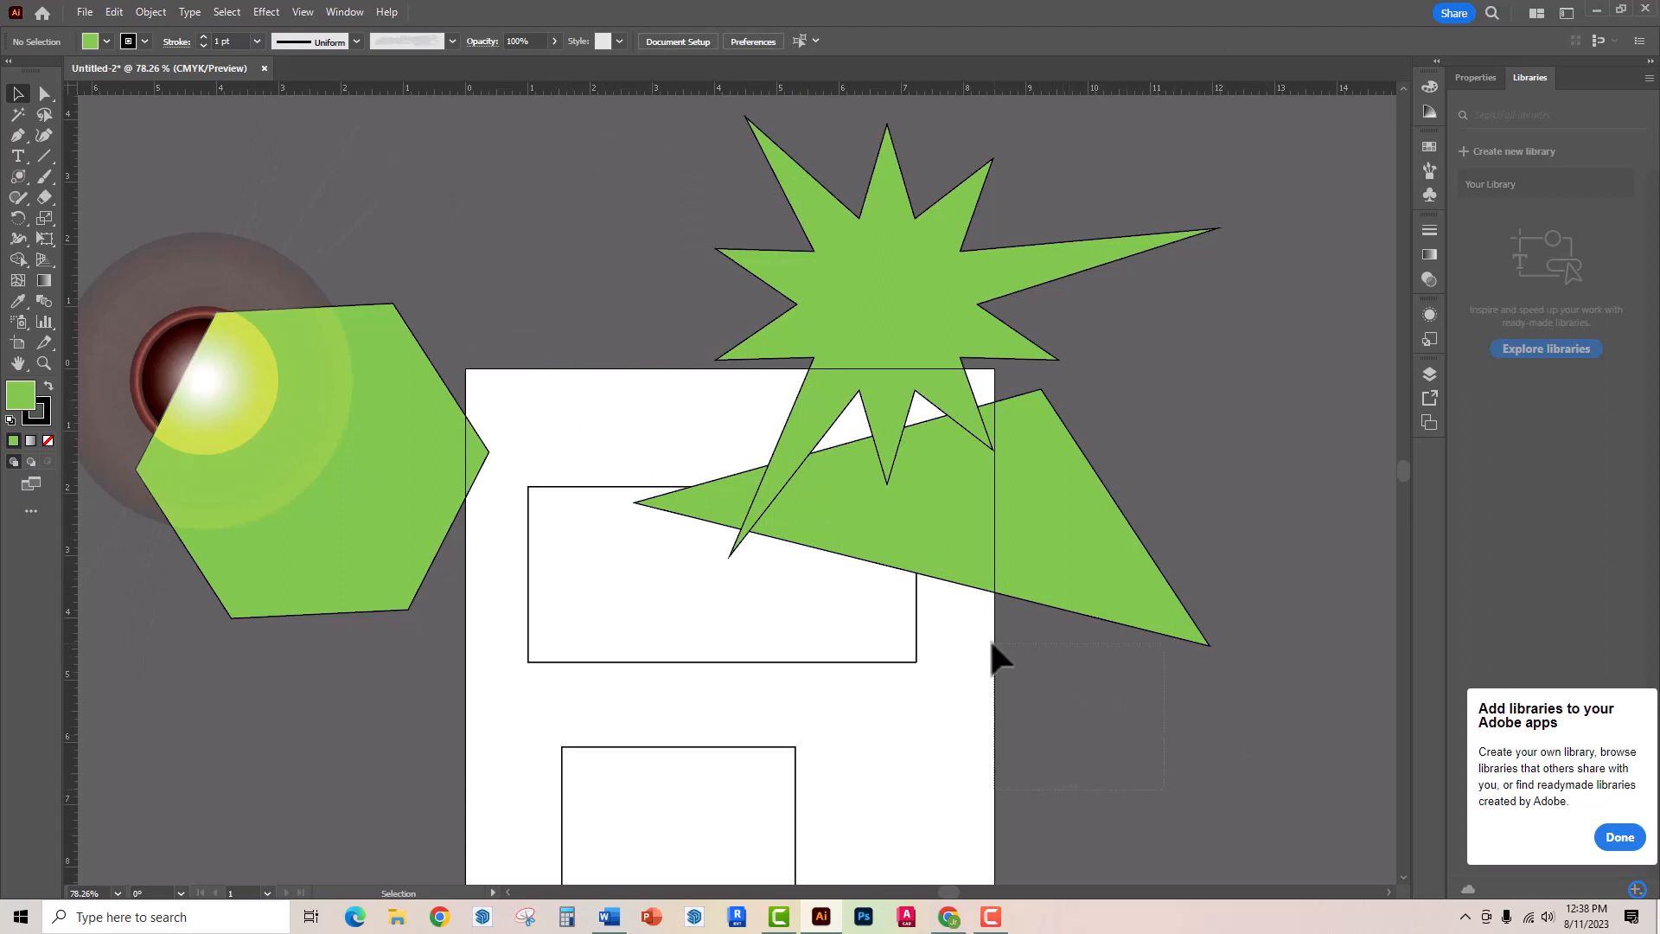
left_click_drag(992, 644, 411, 308)
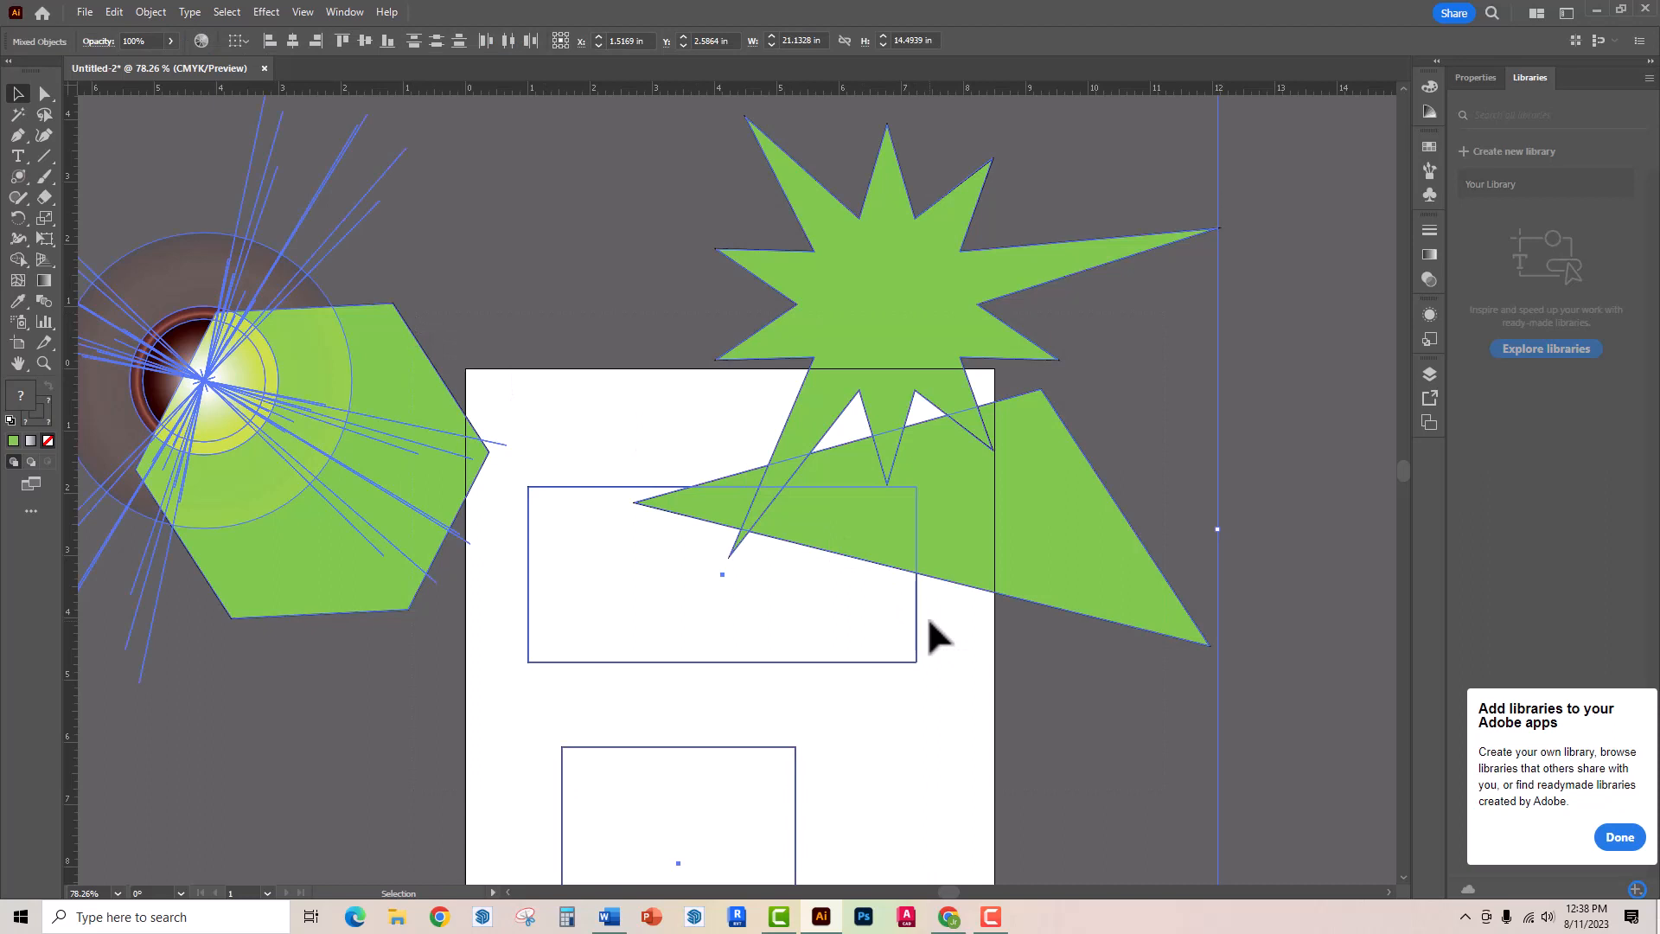
key("Delete")
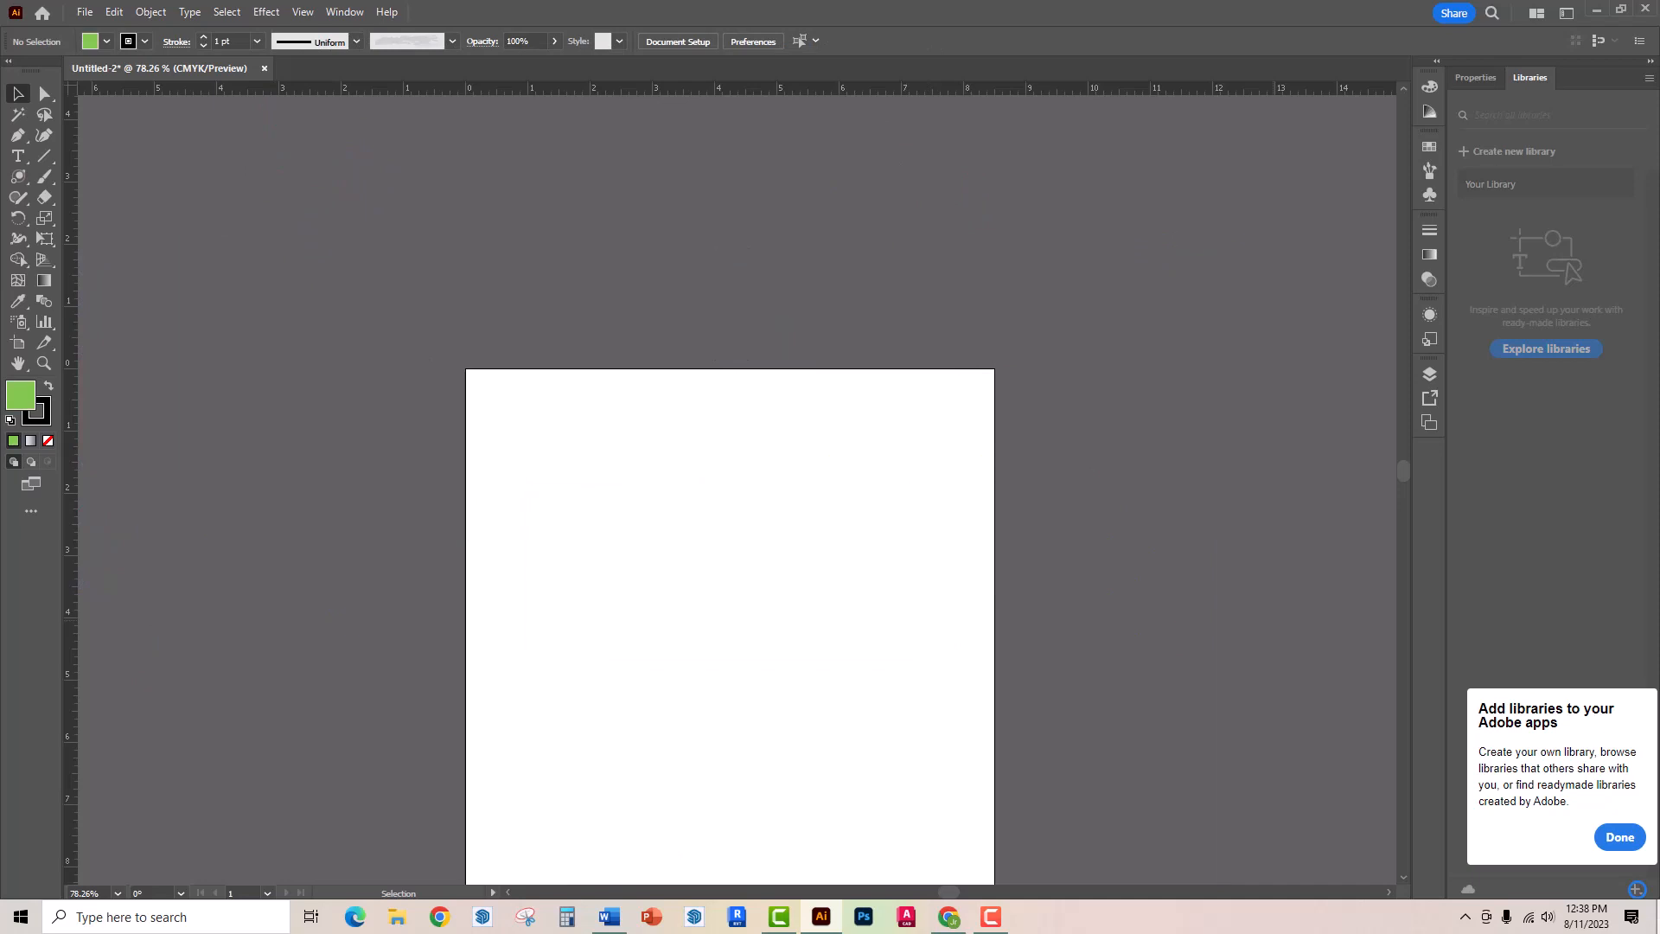
- Draw a long line rising across the artboard's upper part and, below it, a descending line about 2.89 in wide and 2.49 in tall
left_click(43, 156)
left_click_drag(504, 617, 929, 464)
left_click_drag(799, 602, 980, 756)
- Colour the shorter line's stroke dark blue and set its weight to 12 pt
left_click(144, 40)
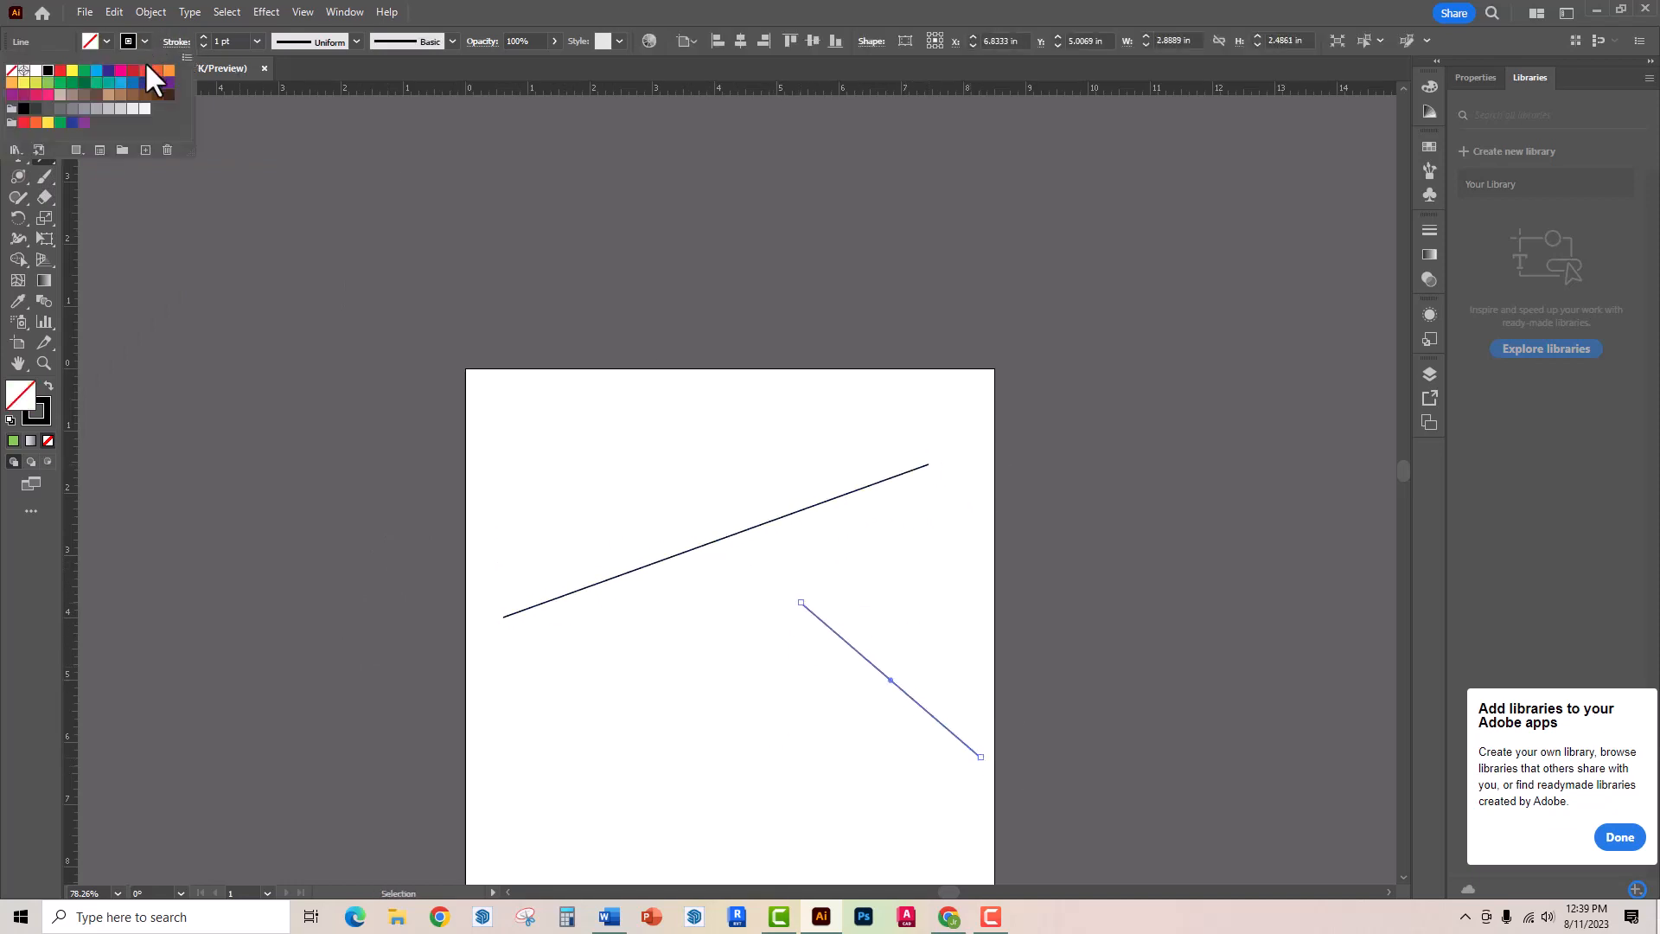
left_click(156, 82)
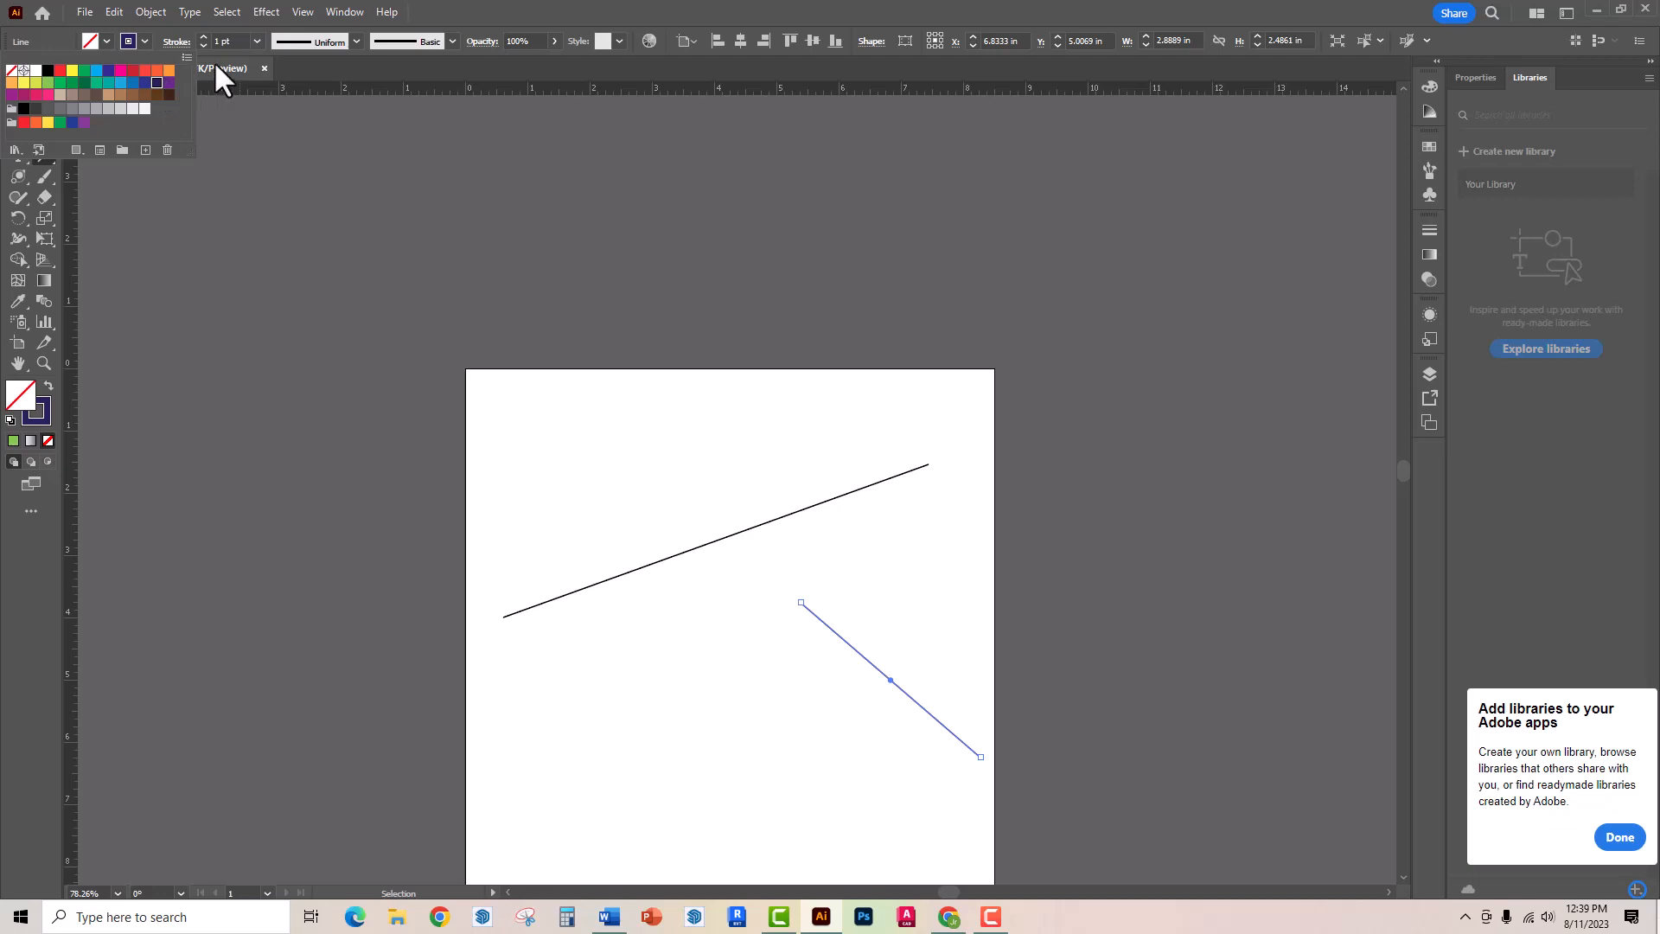
left_click(256, 42)
left_click(281, 306)
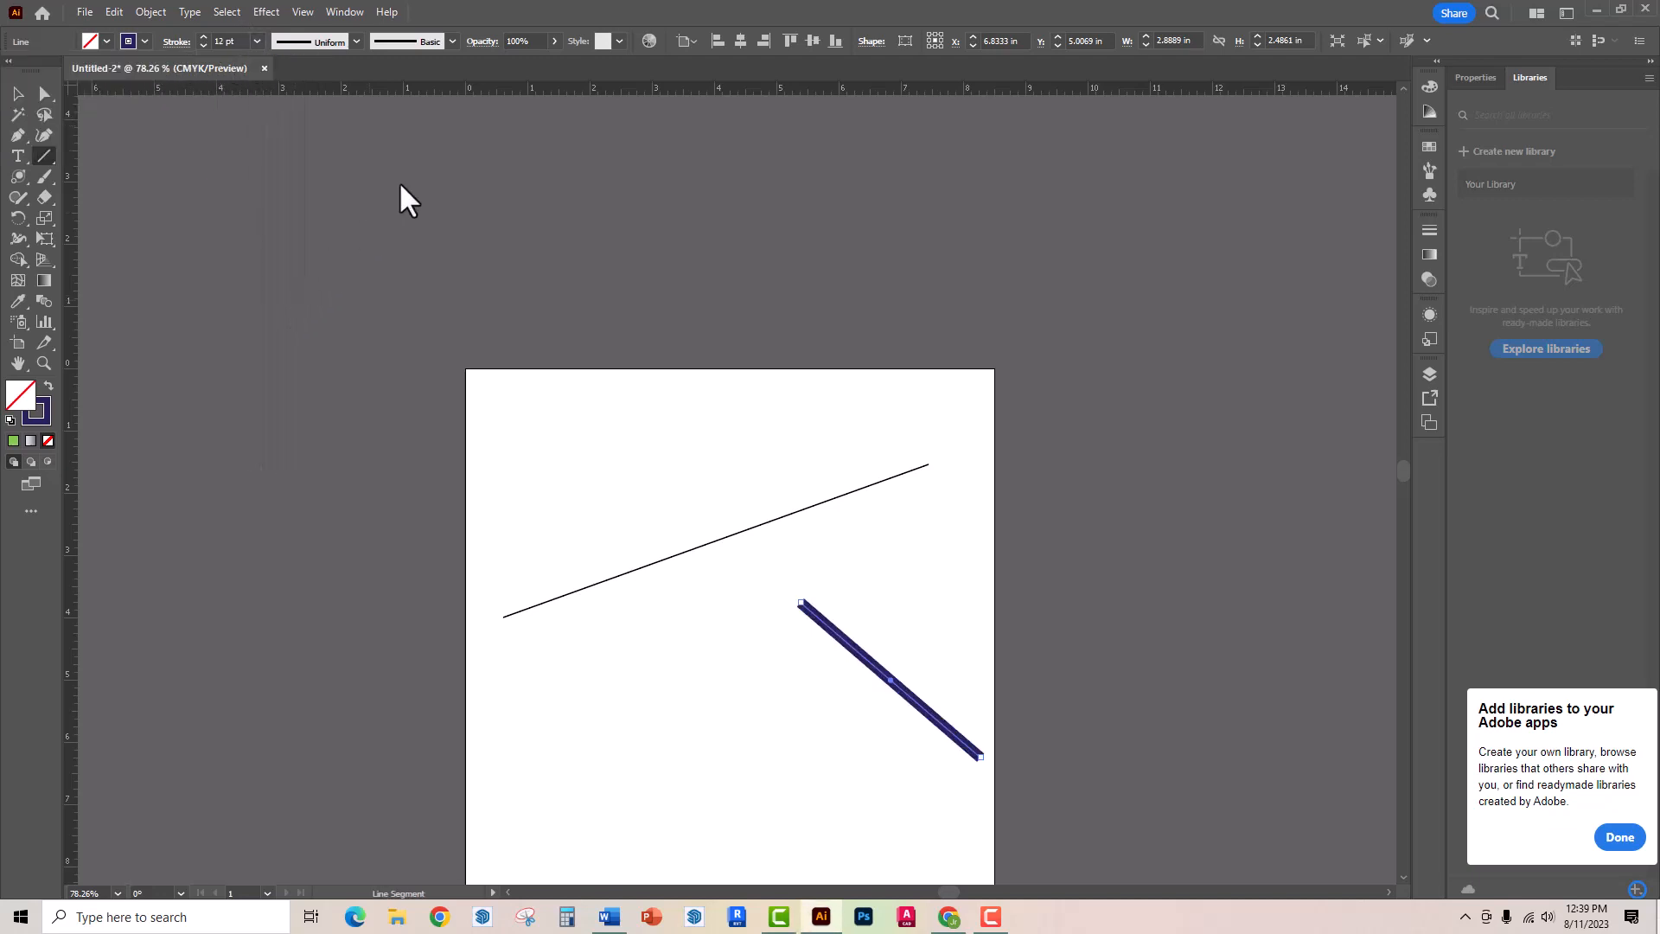
- Apply the rough charcoal-style brush to the shorter line, try a 60 pt stroke, and set the weight to 14 pt
left_click(451, 41)
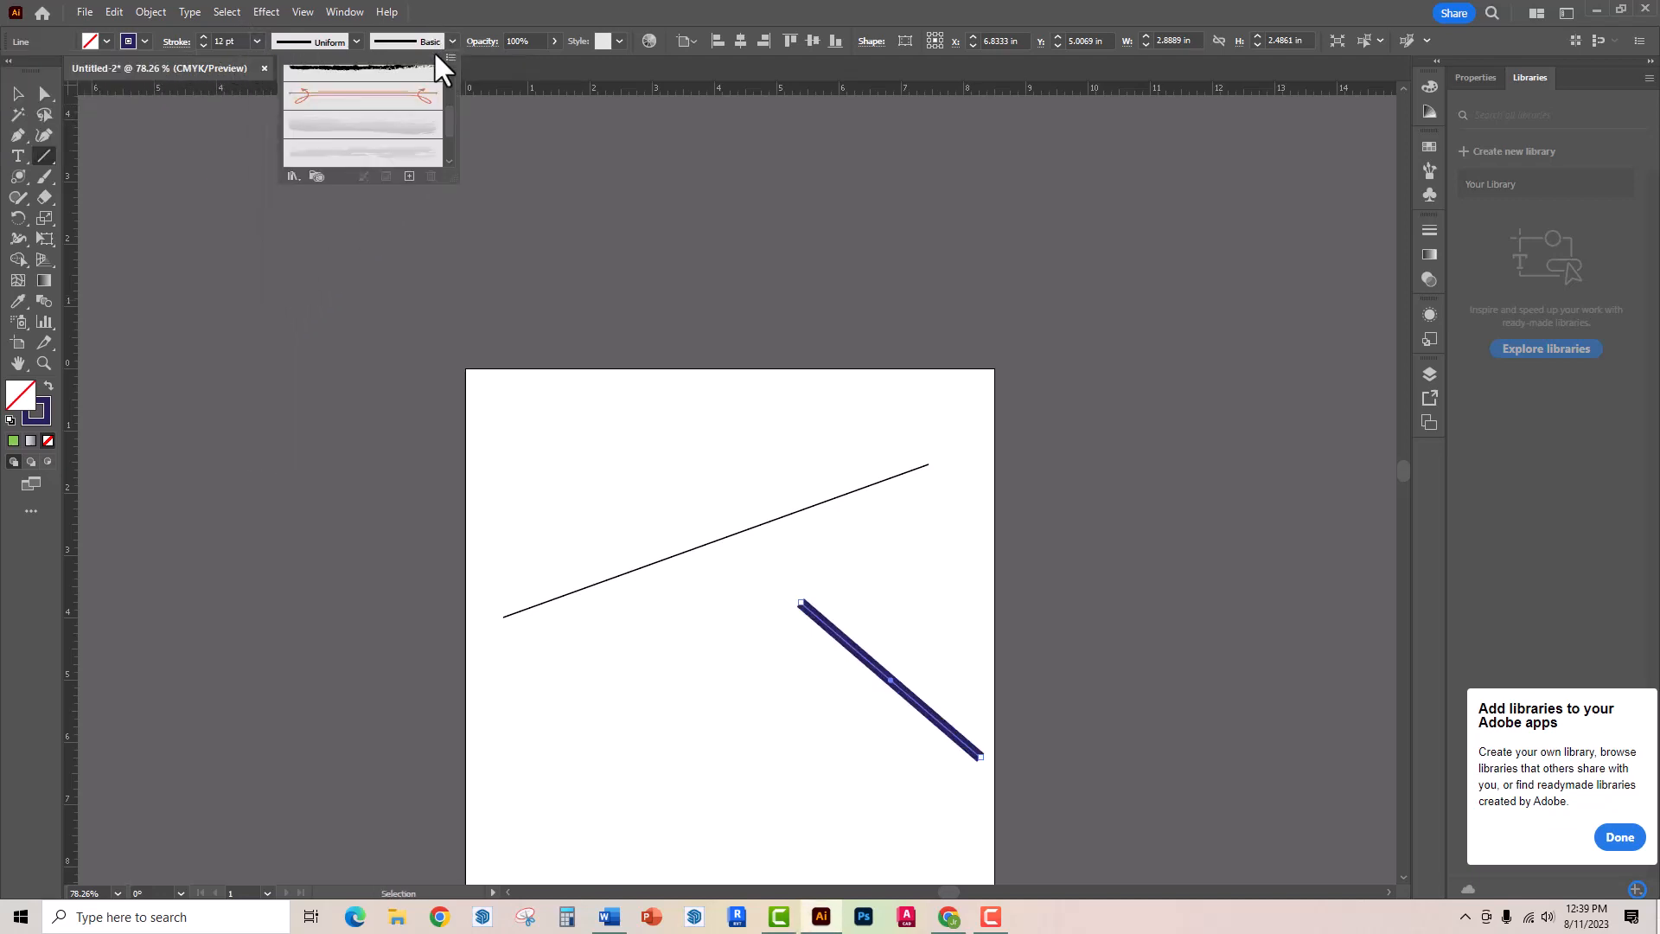
left_click(411, 72)
left_click(255, 40)
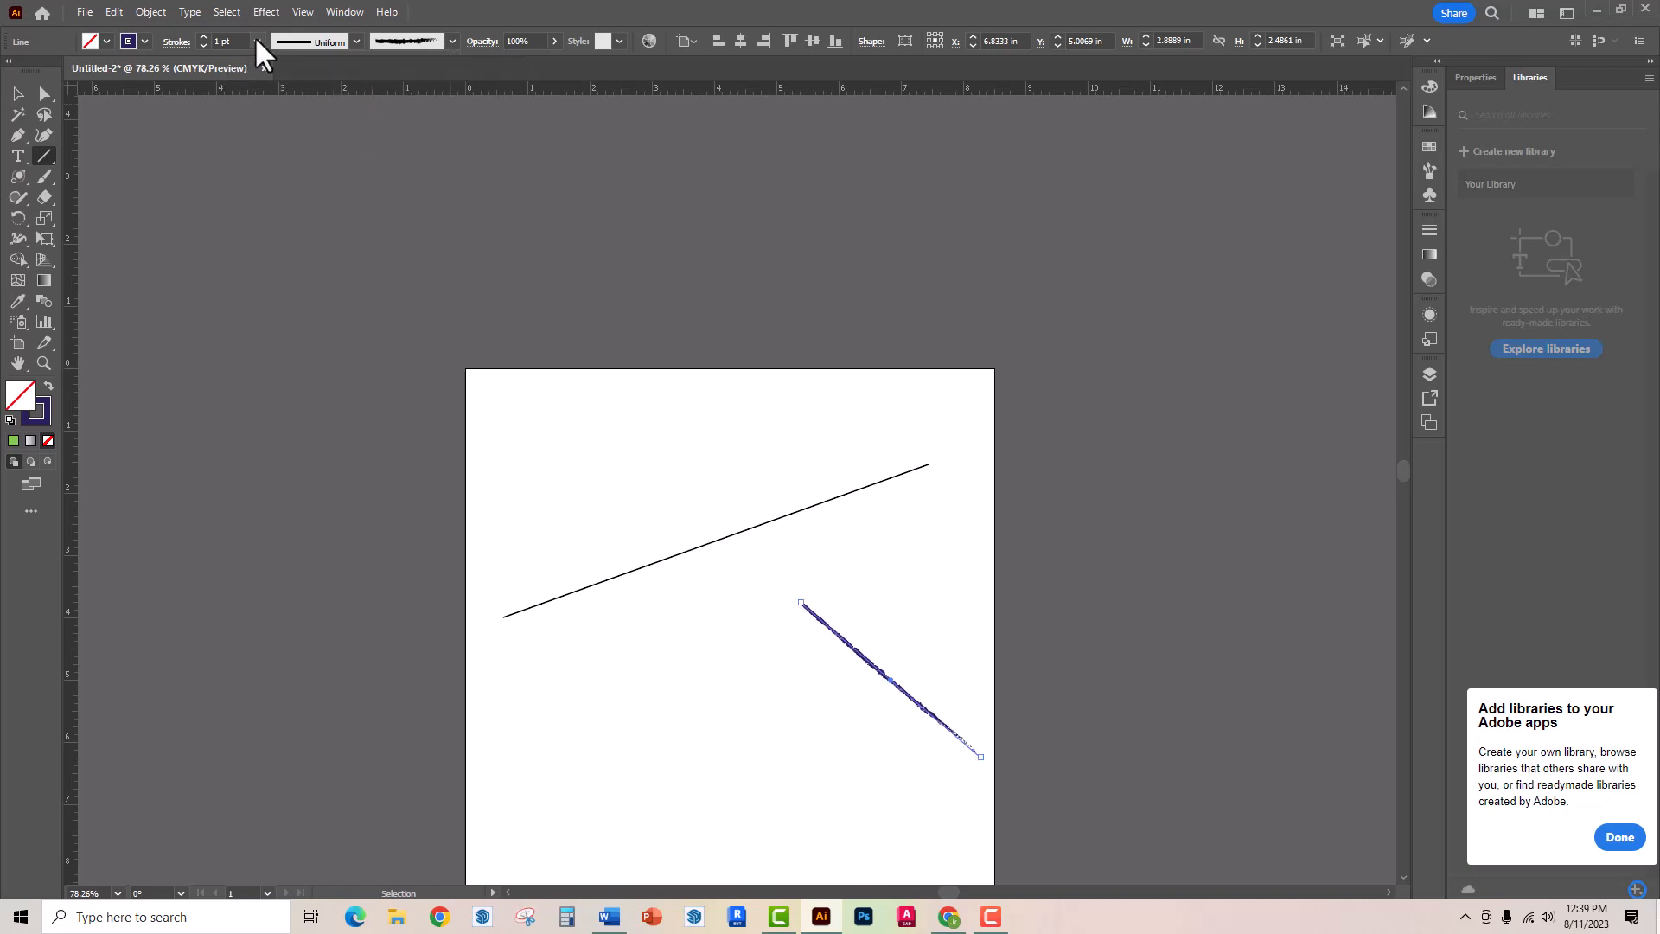
left_click(256, 41)
left_click(280, 421)
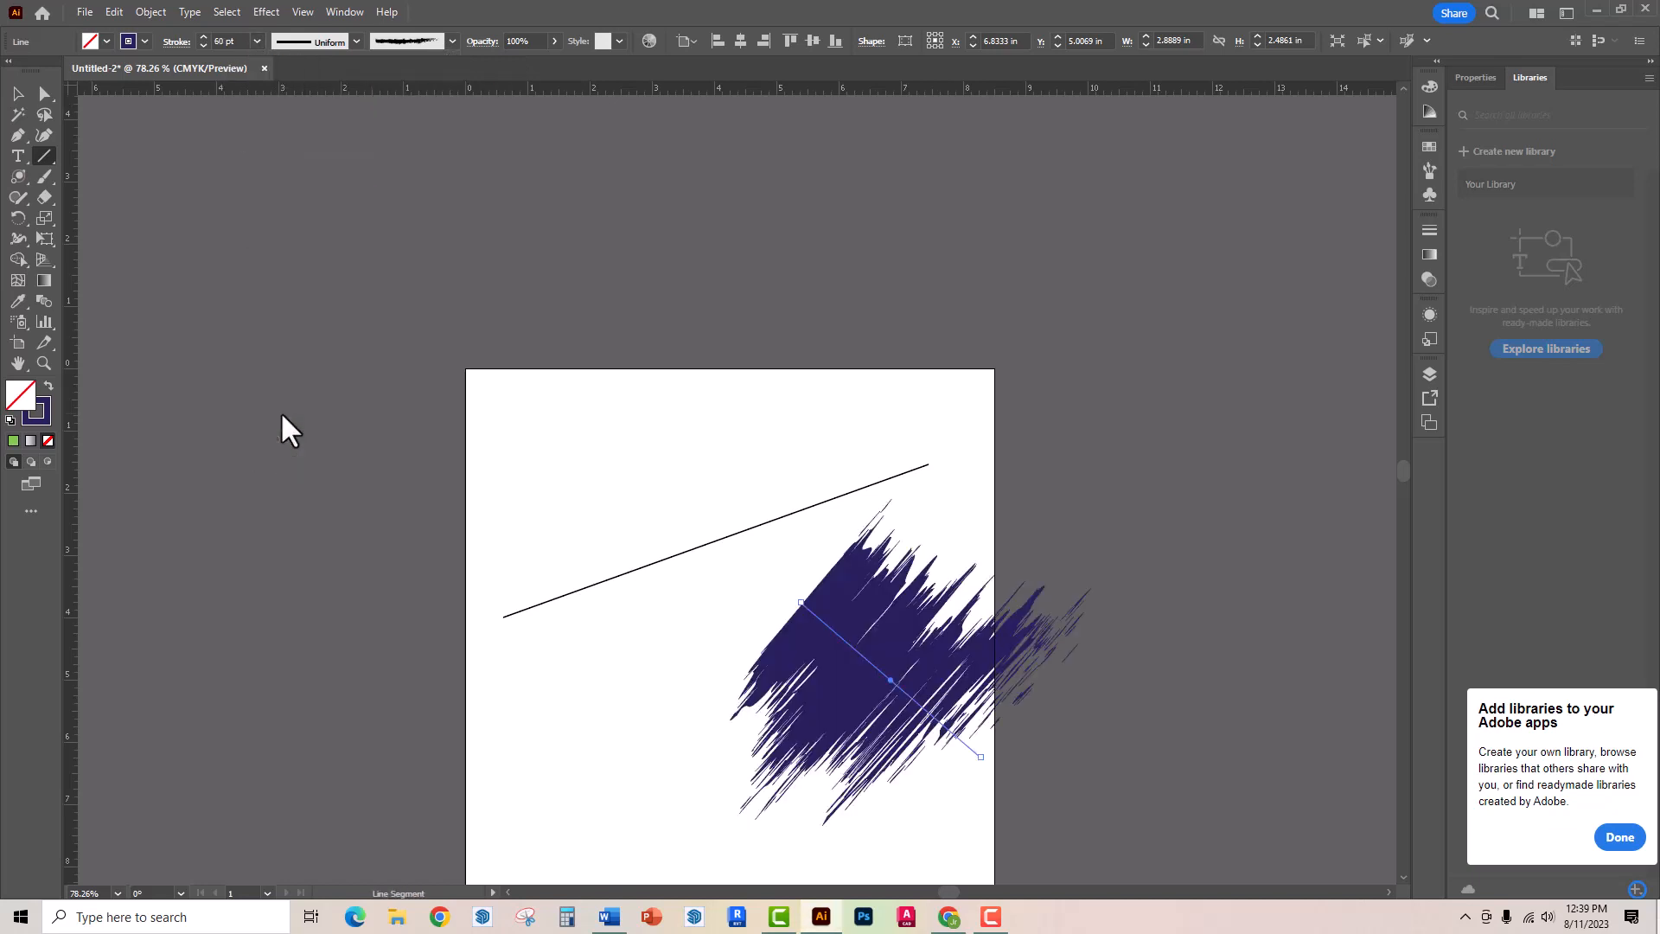
left_click(257, 40)
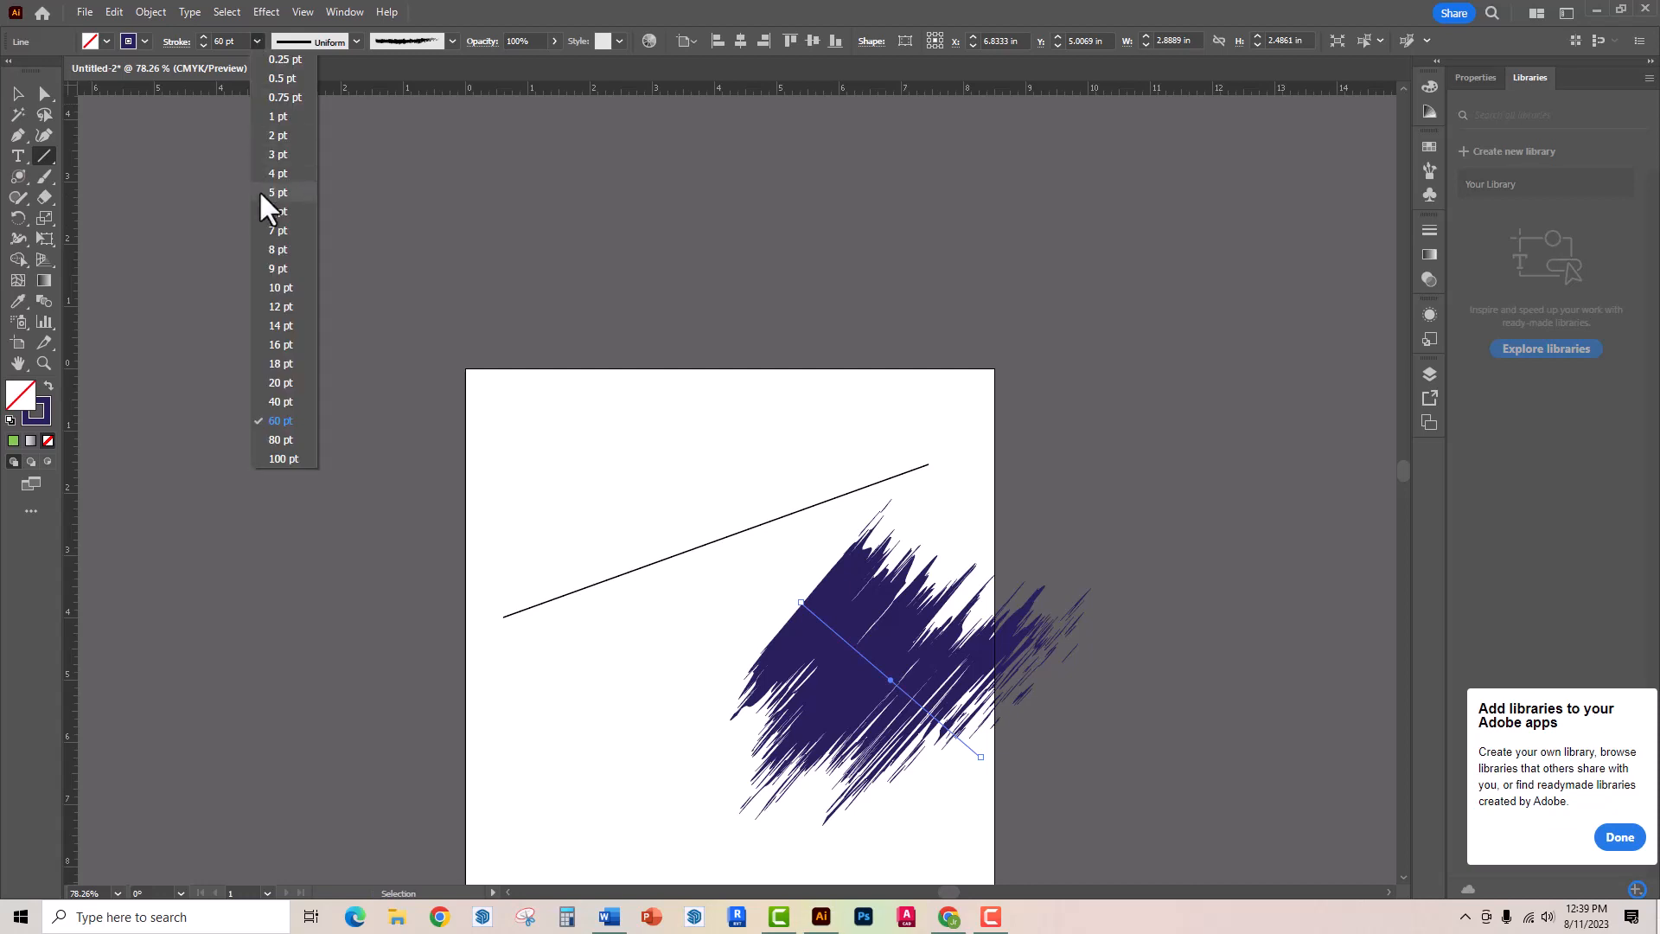
left_click(286, 323)
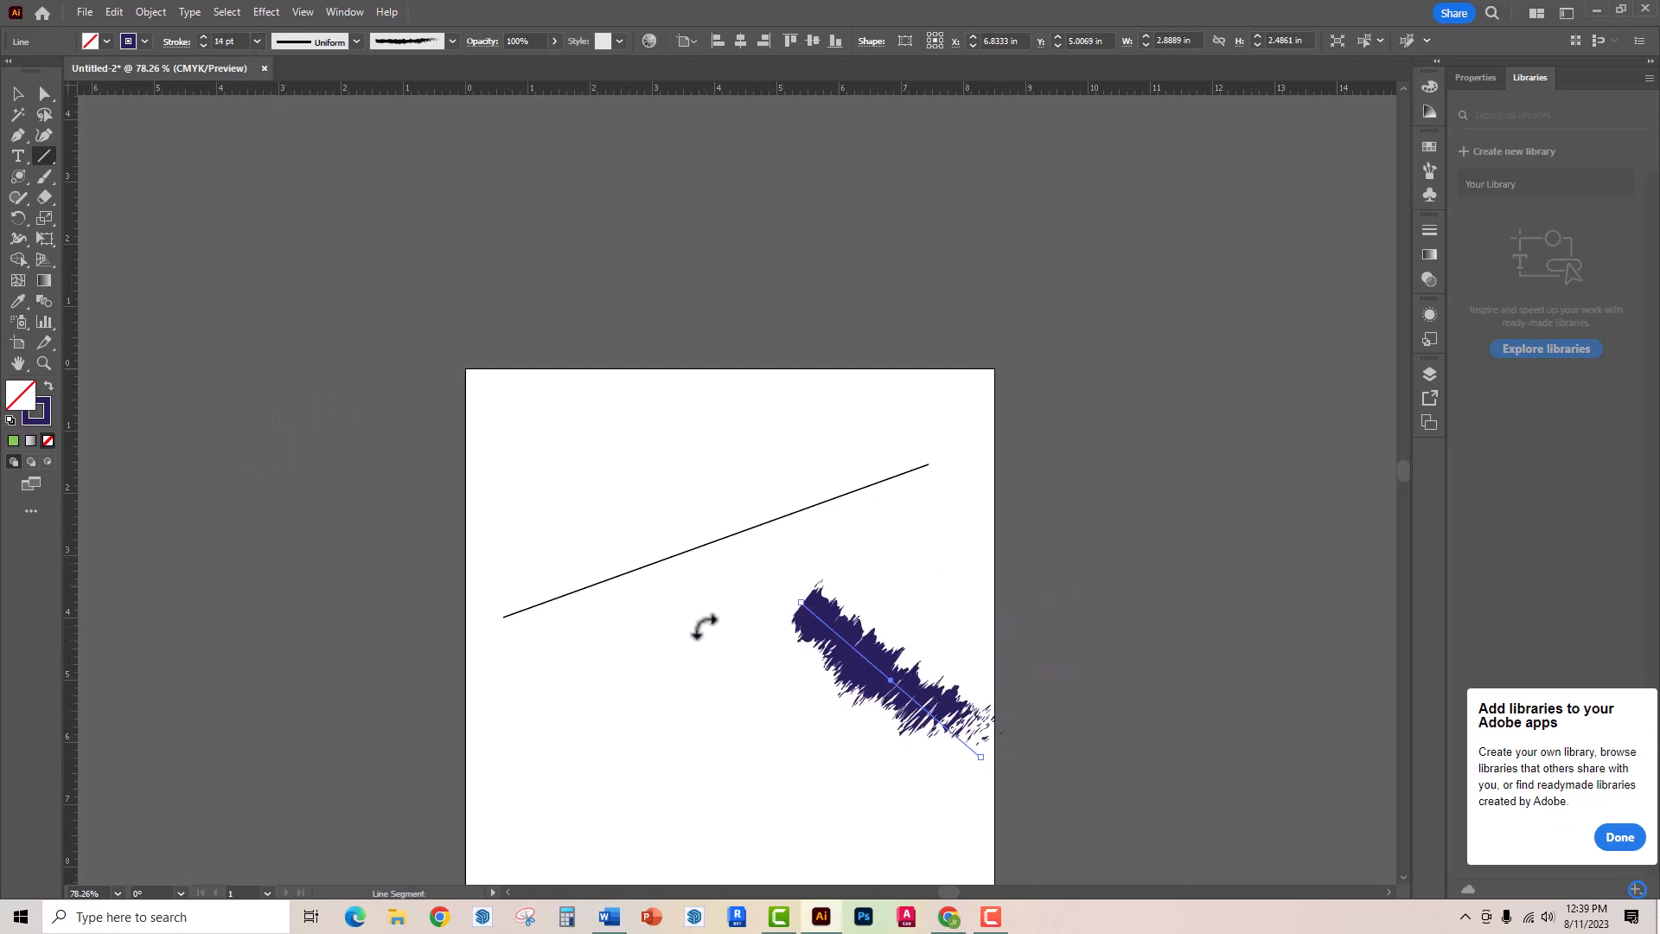
- Draw an arc about 2.21 in wide and 2.33 in tall in the artboard's upper-left area
left_click(41, 154)
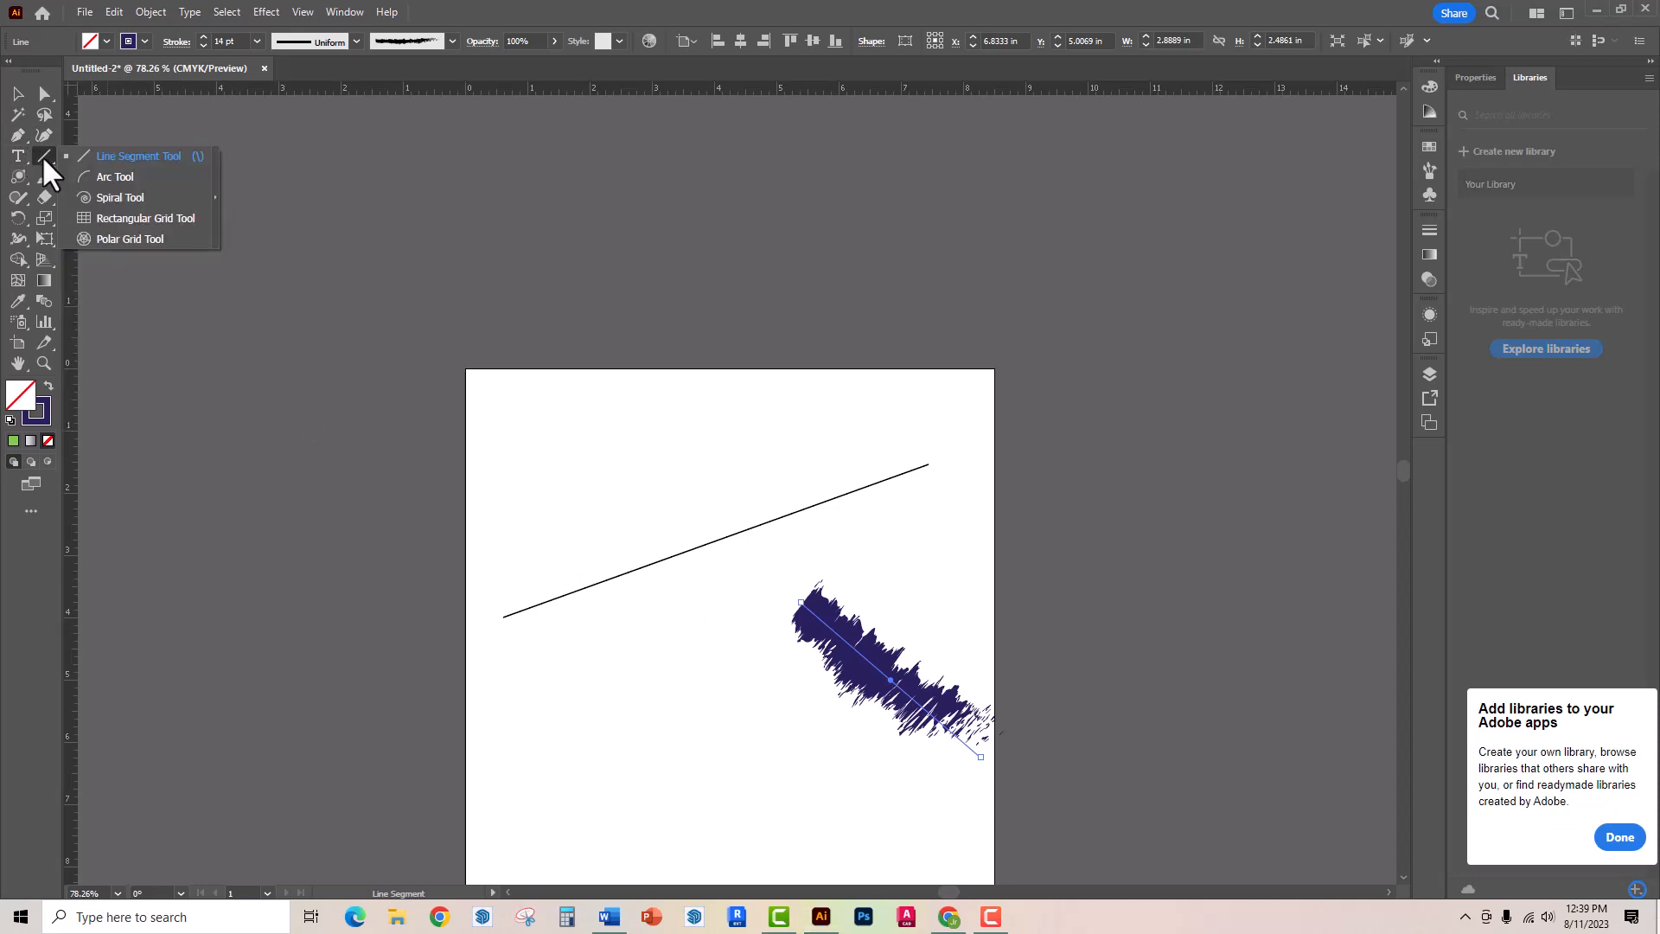
left_click(109, 177)
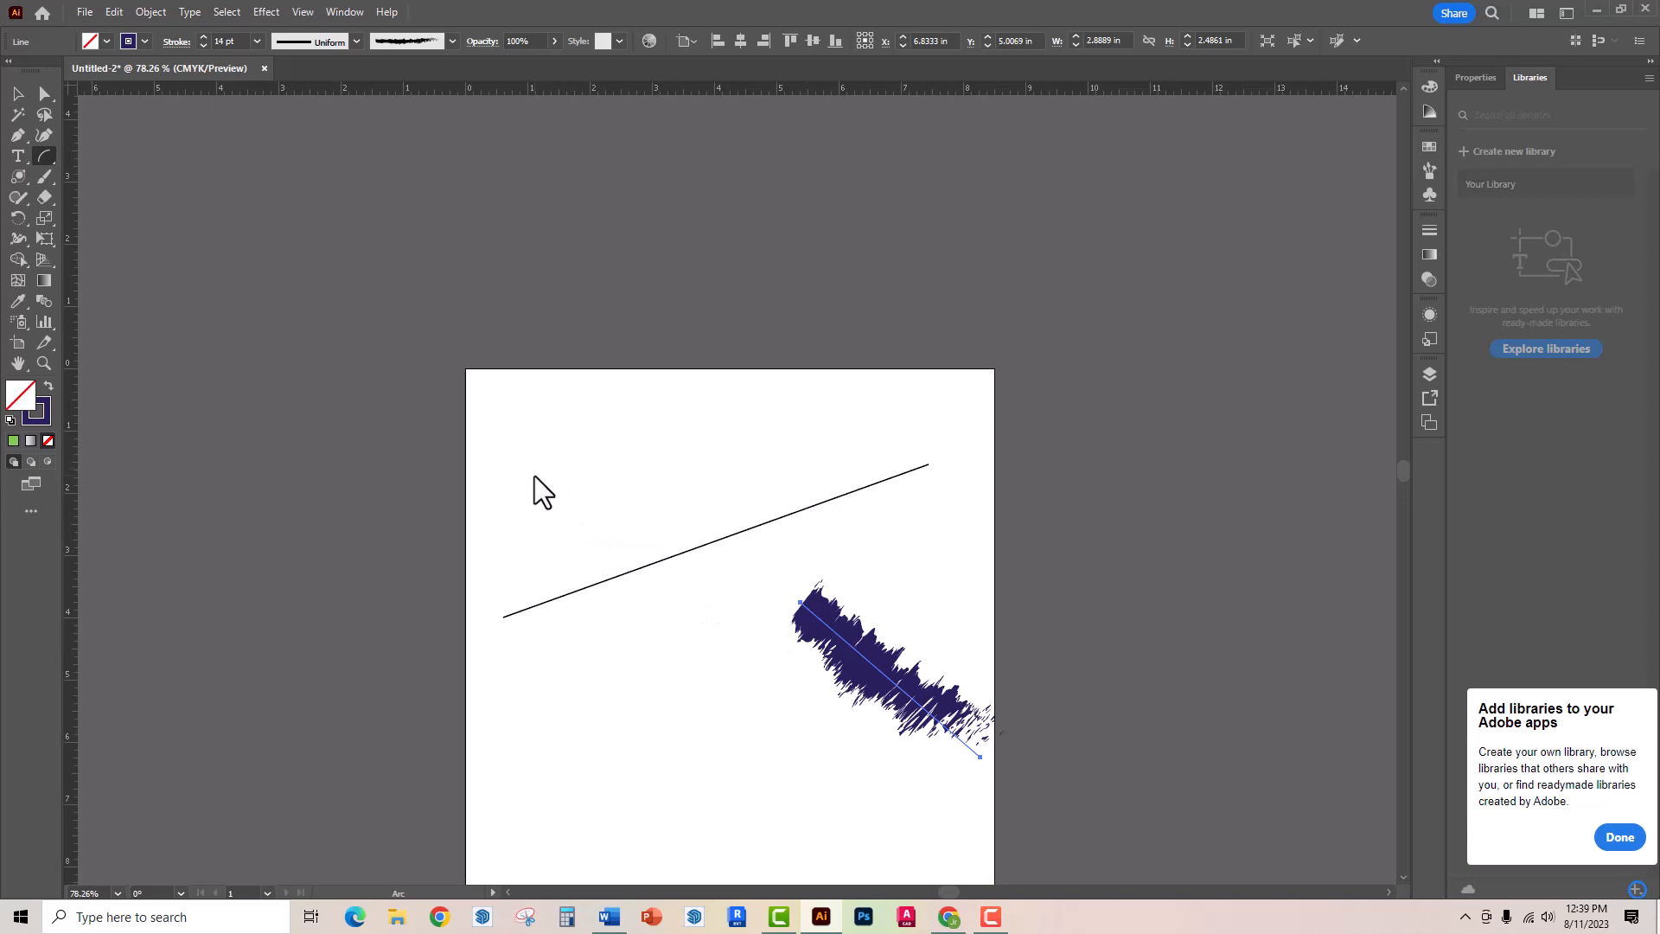
left_click_drag(534, 474, 673, 619)
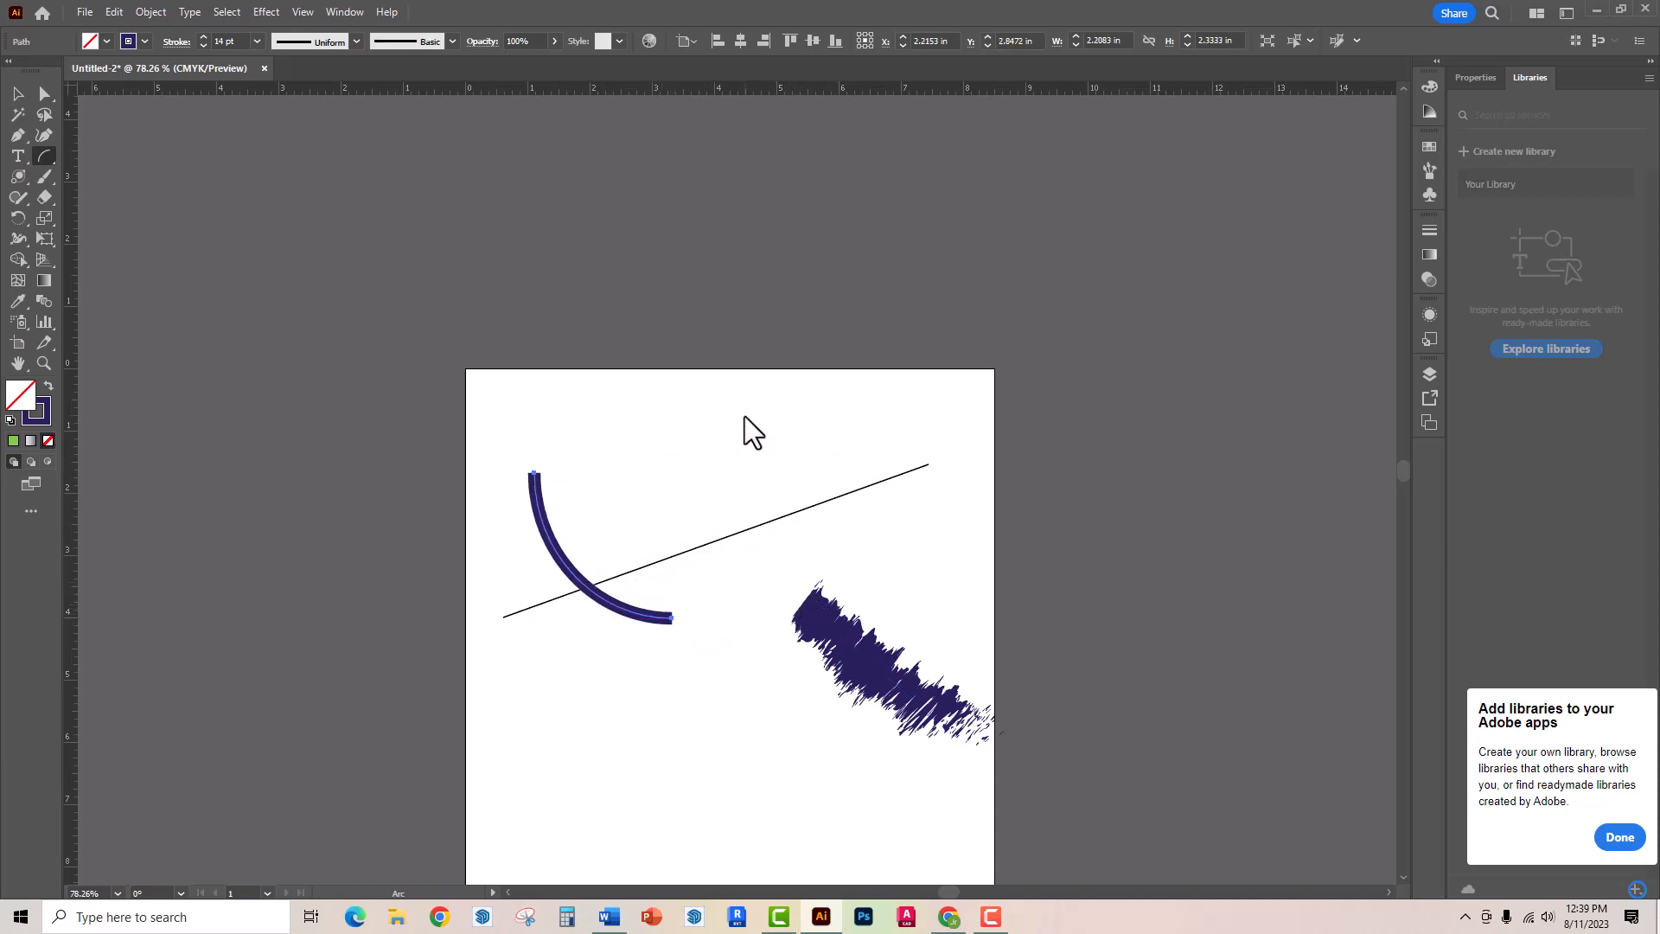
- Bend the arc into an S-curve, moving its right anchor to about X 3.71 in, Y 0.90 in and its left anchor to X 0.53 in, Y 1.54 in
left_click(47, 92)
left_click(671, 619)
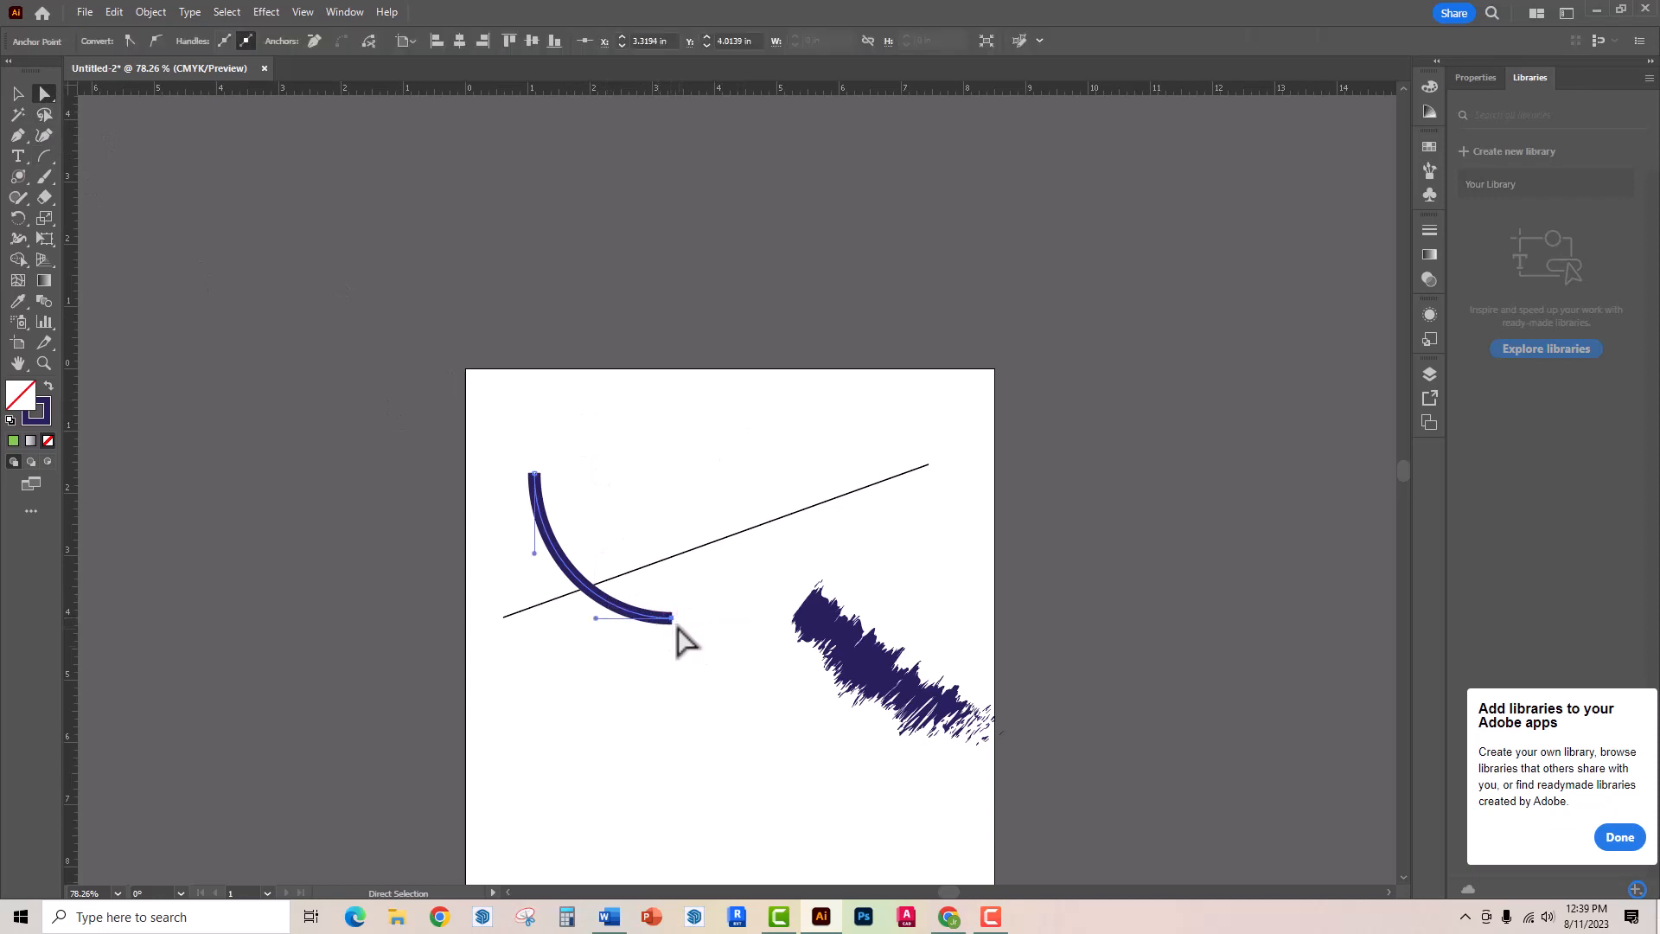
left_click_drag(672, 619, 653, 243)
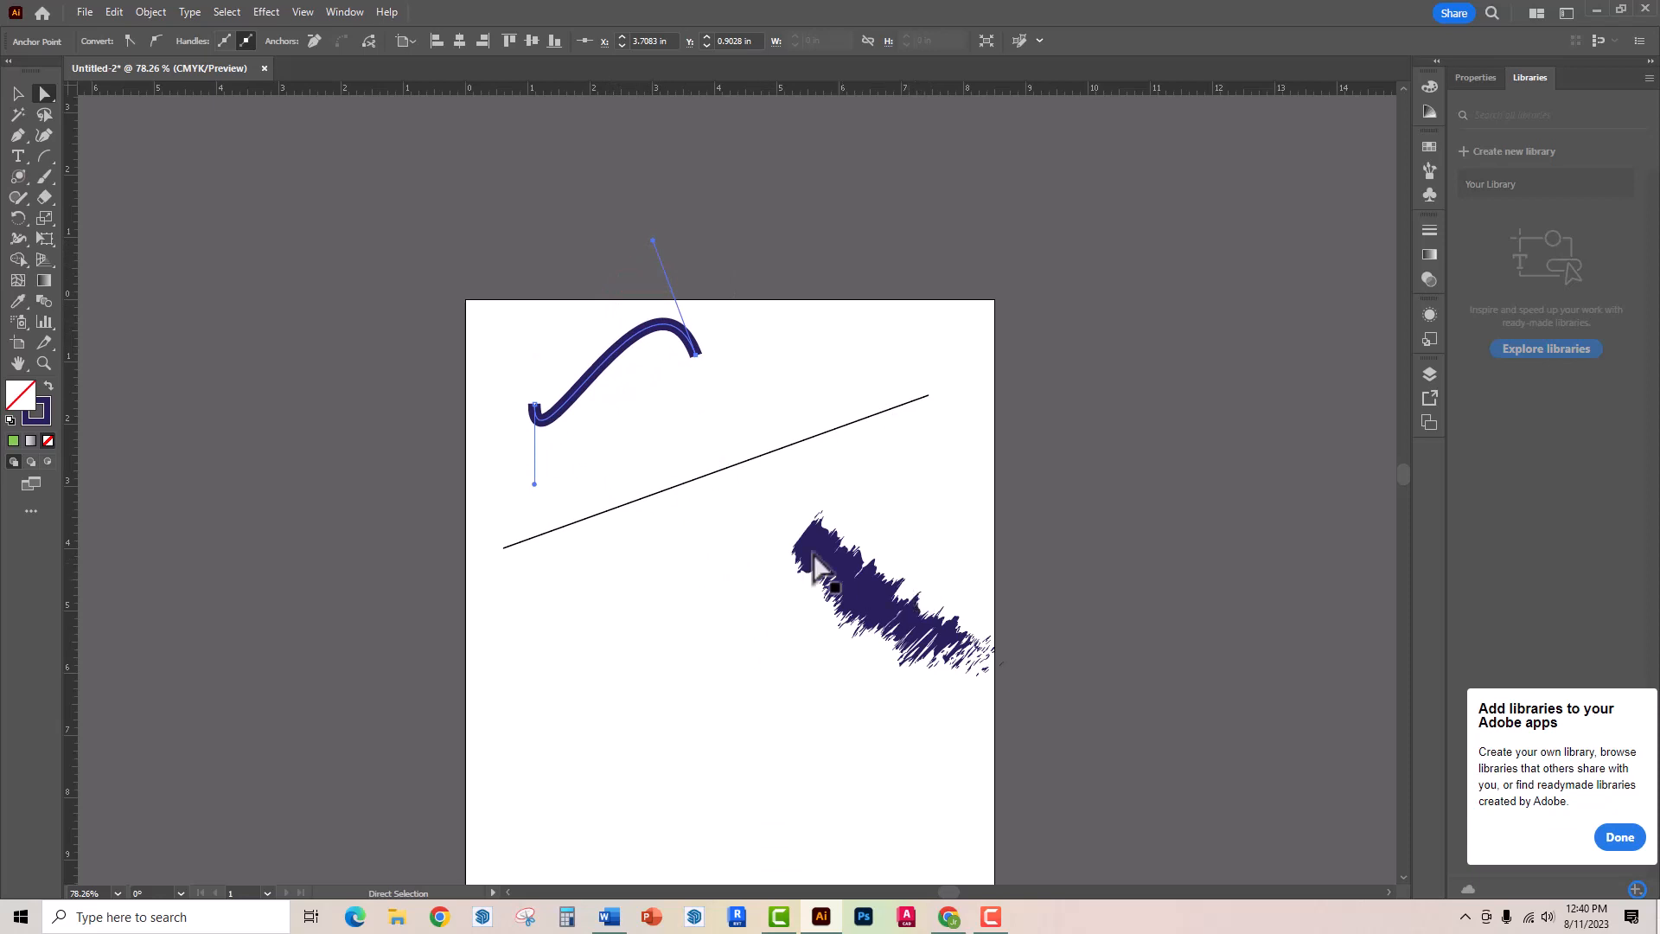
left_click(535, 406)
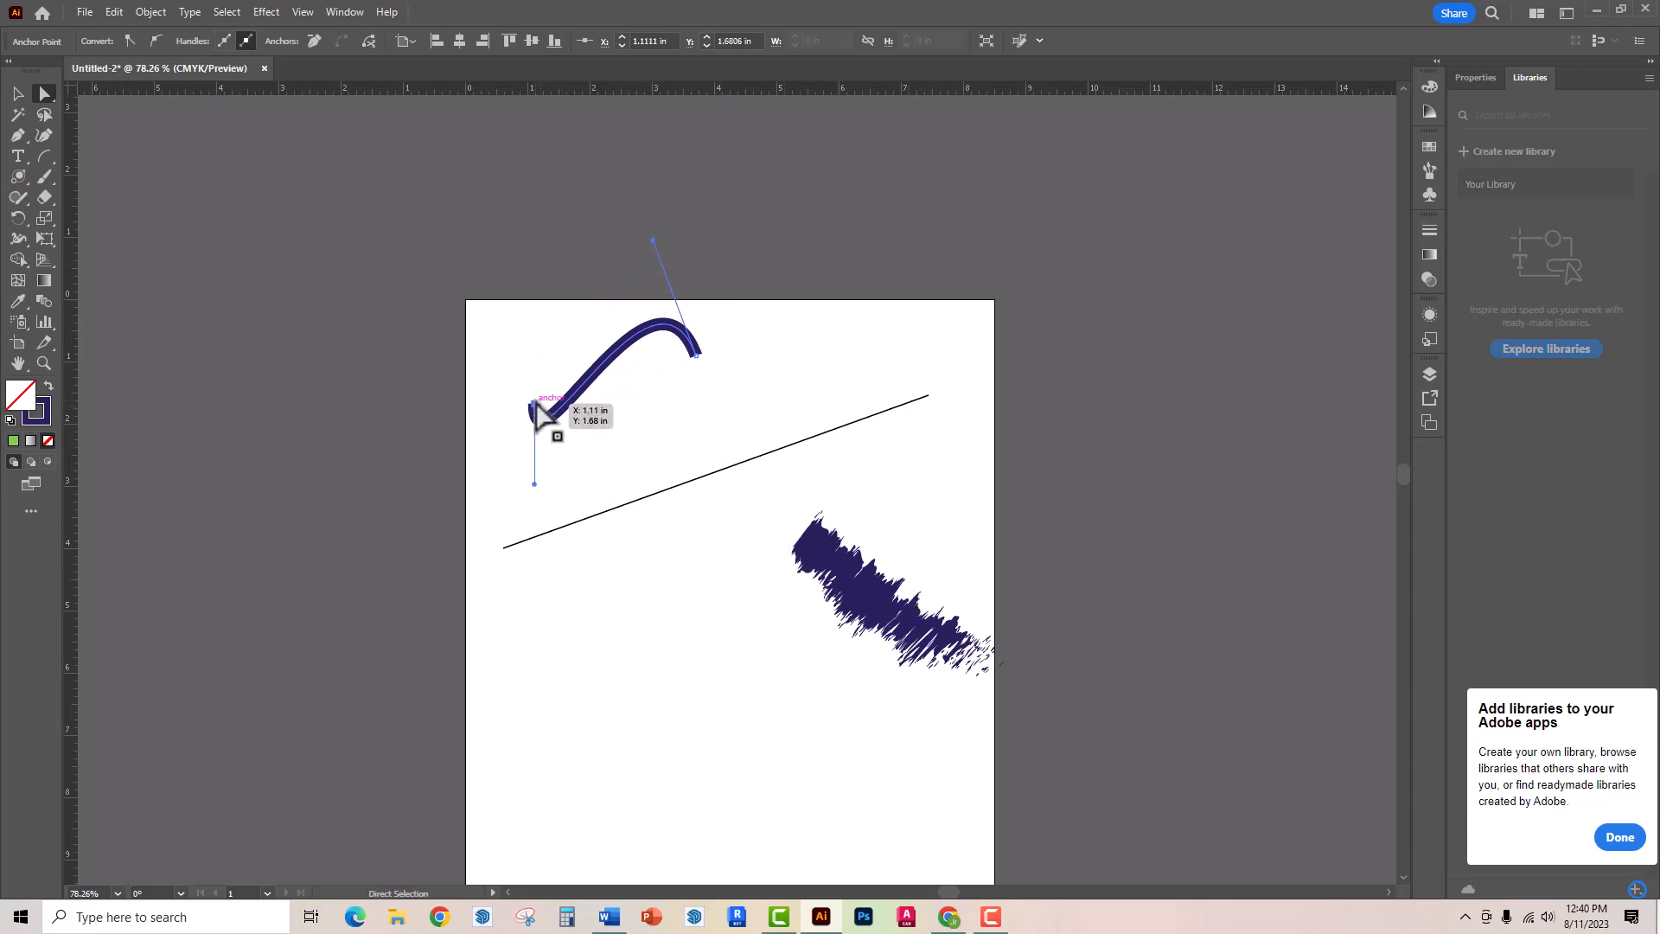
left_click_drag(537, 404, 498, 398)
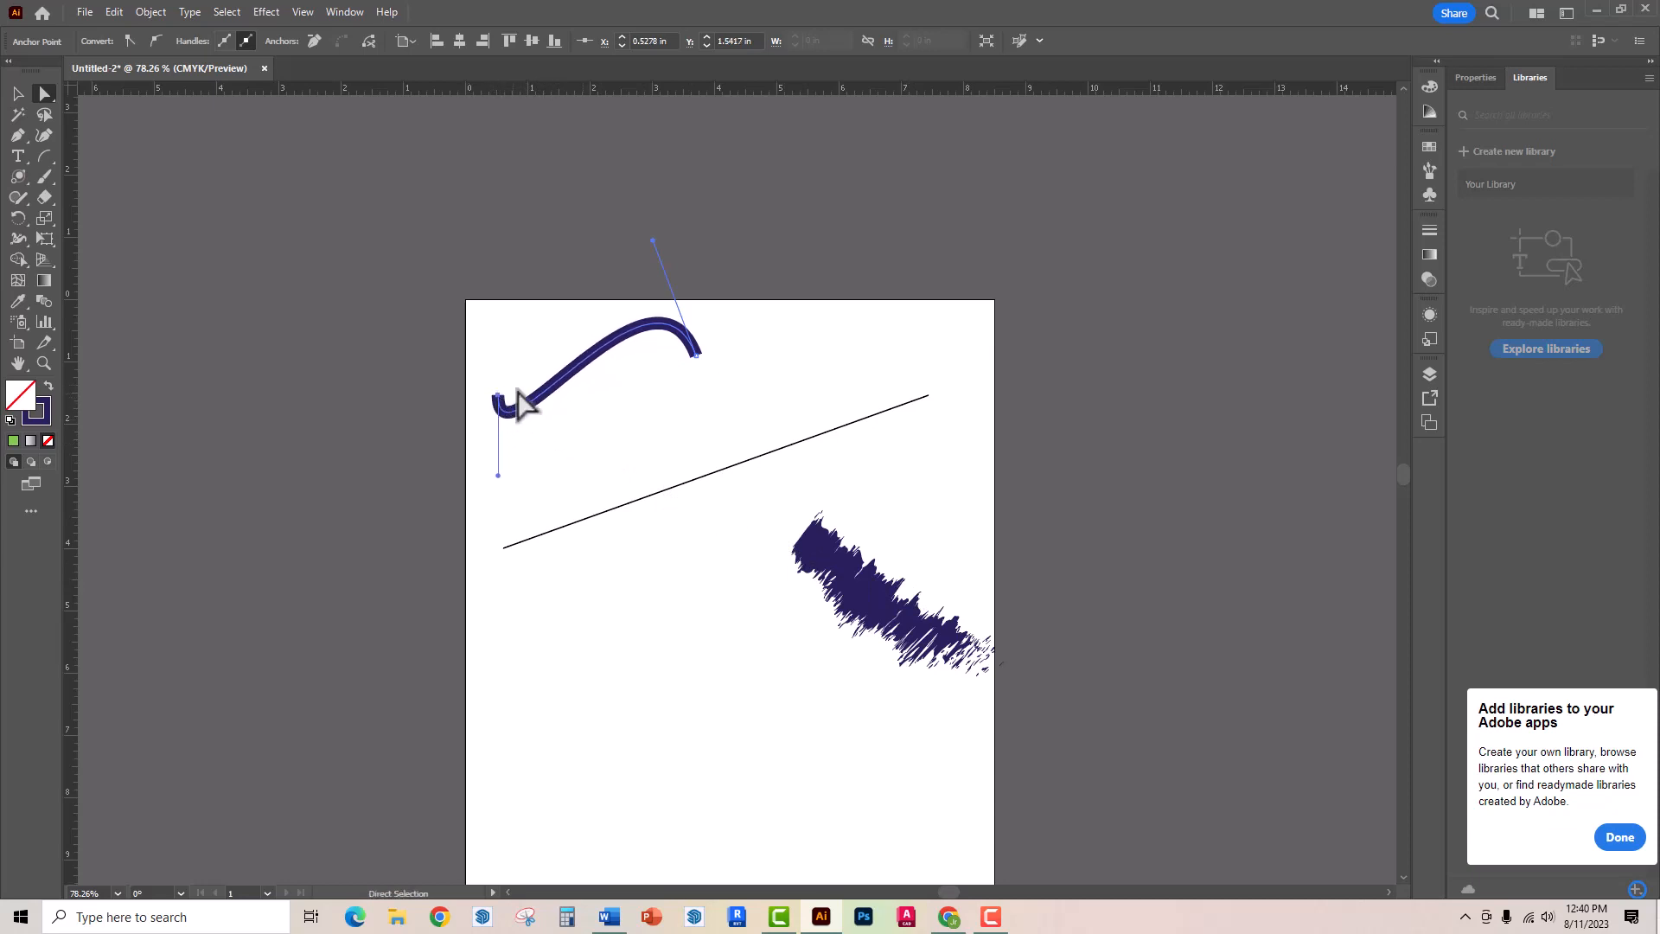
- Widen the curve by moving its right anchor to about X 5.57 in, Y 1.28 in and lengthening that anchor's handle beyond the artboard's top edge
left_click(697, 356)
left_click_drag(697, 356, 811, 378)
left_click_drag(769, 265, 721, 204)
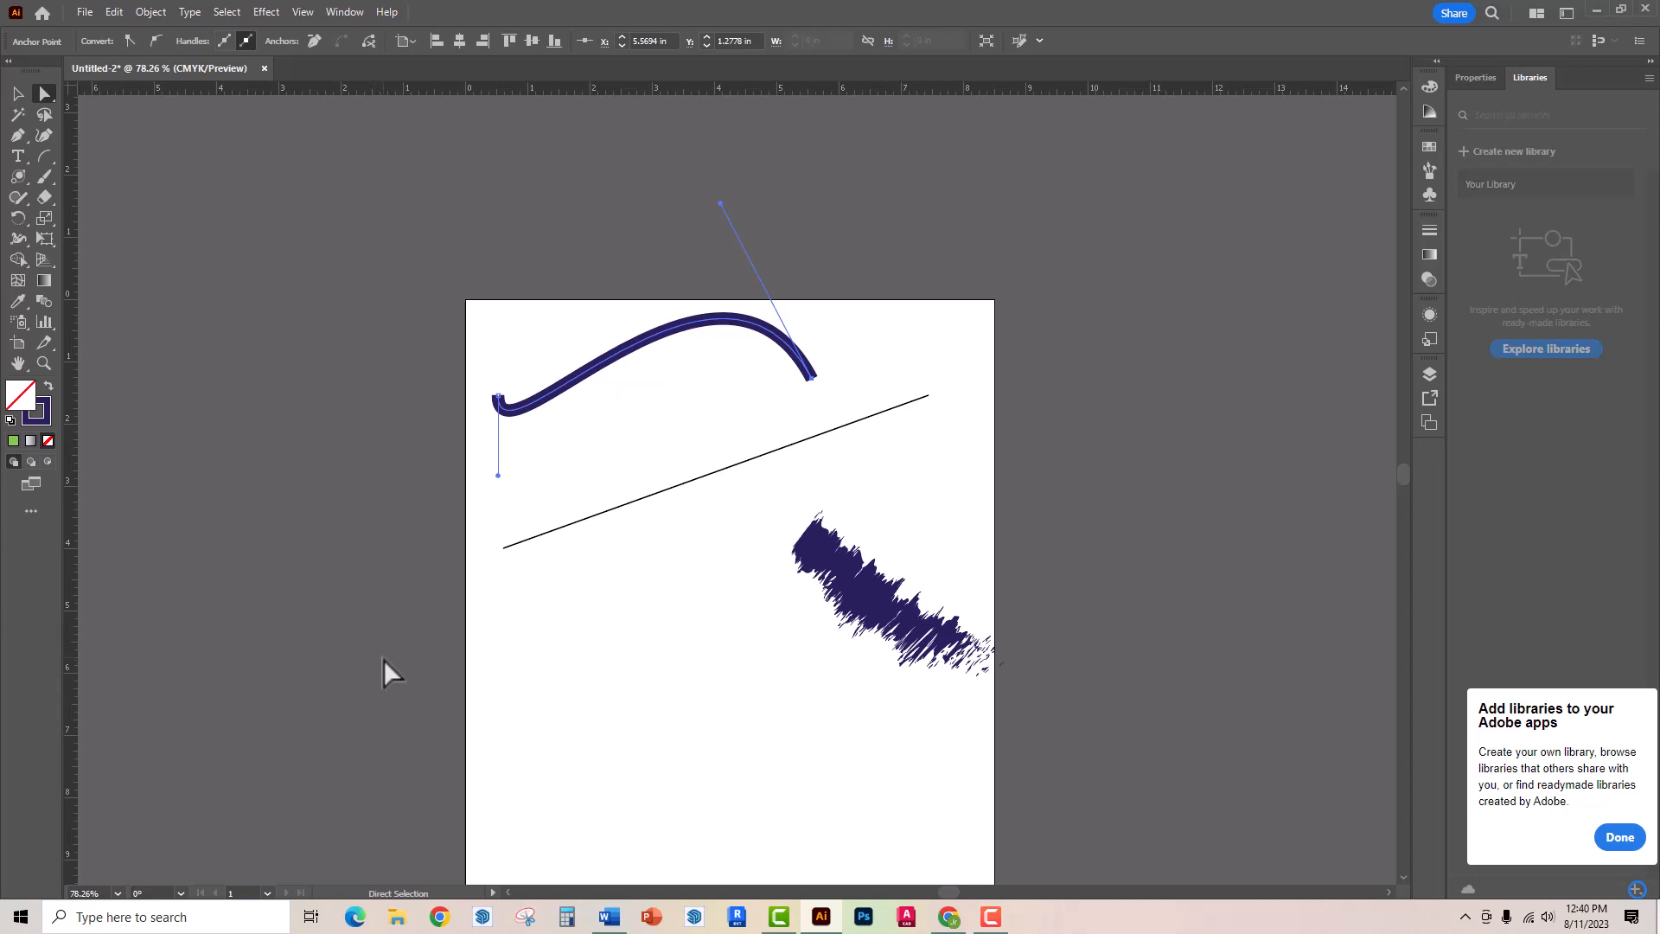
- Draw a spiral about 4.74 in wide and 4.08 in tall across the artboard's left edge, below the long thin line
left_click(43, 156)
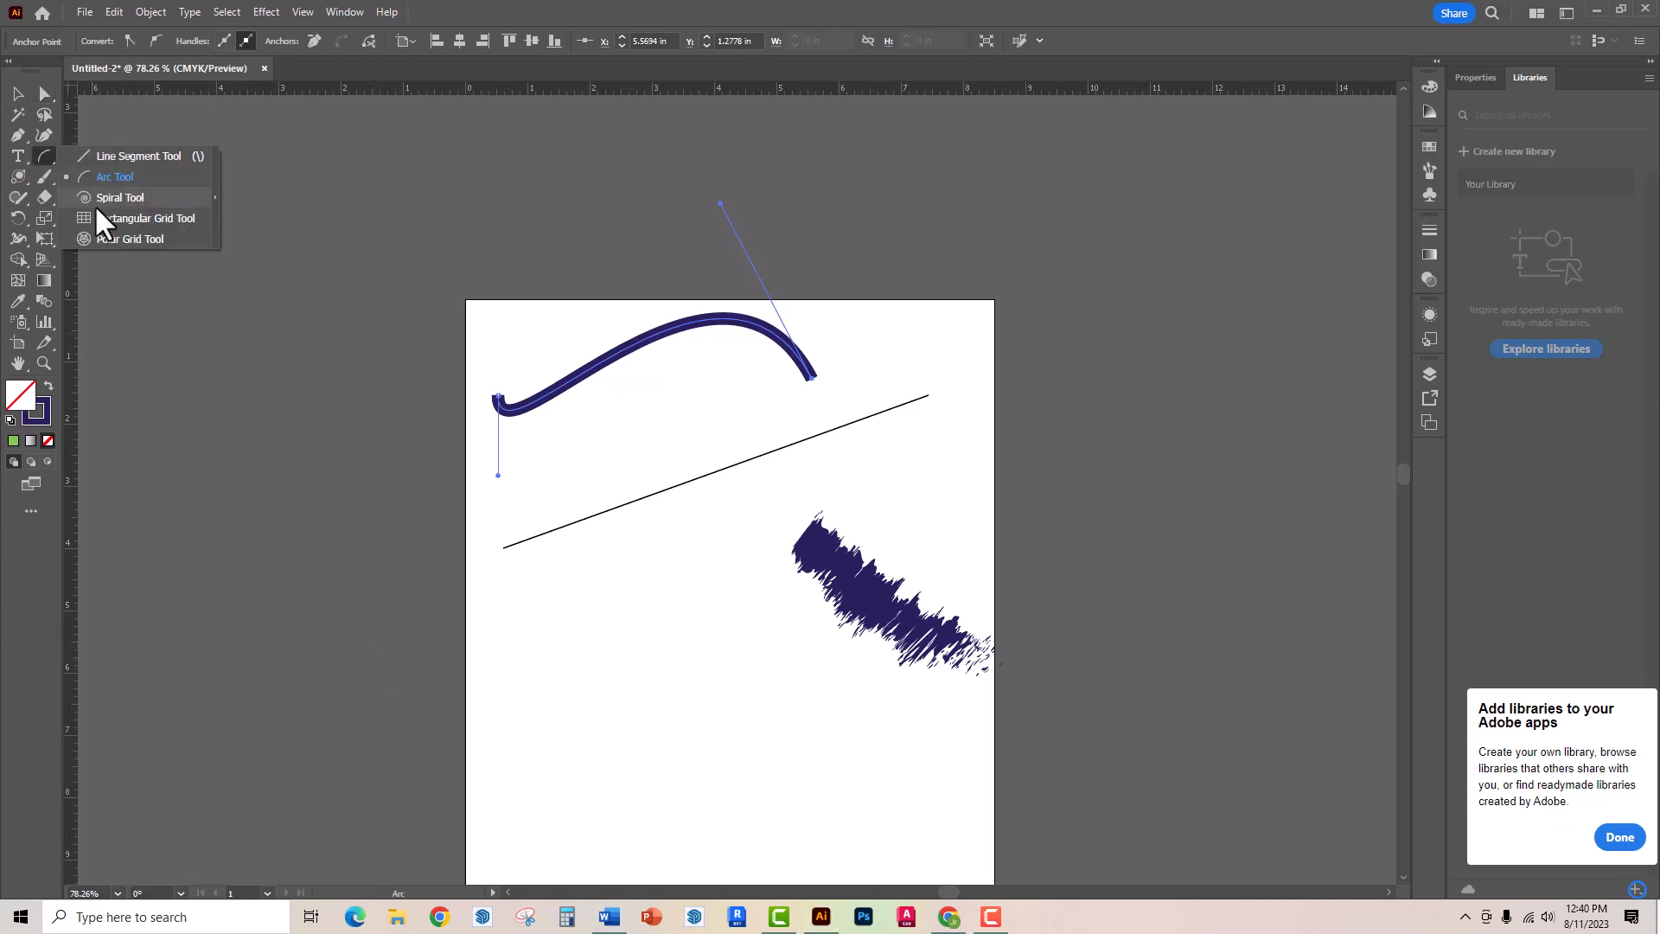
left_click(95, 204)
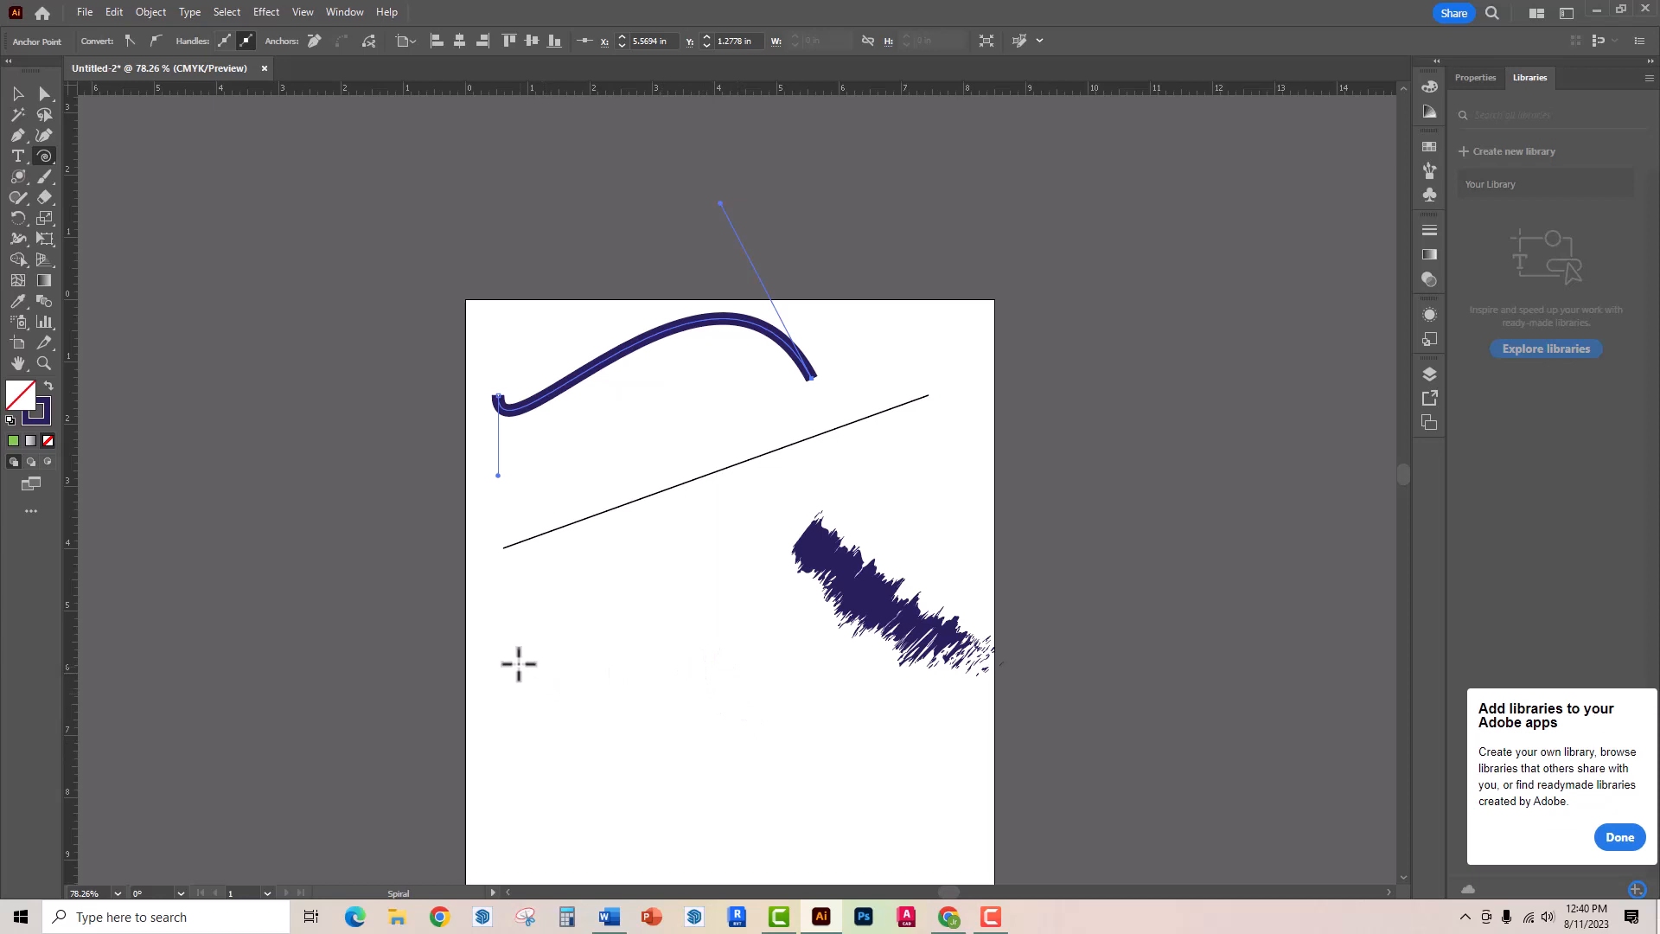
mouse_move(560, 640)
left_mouse_down()
mouse_move(756, 737)
mouse_move(709, 709)
left_mouse_up()
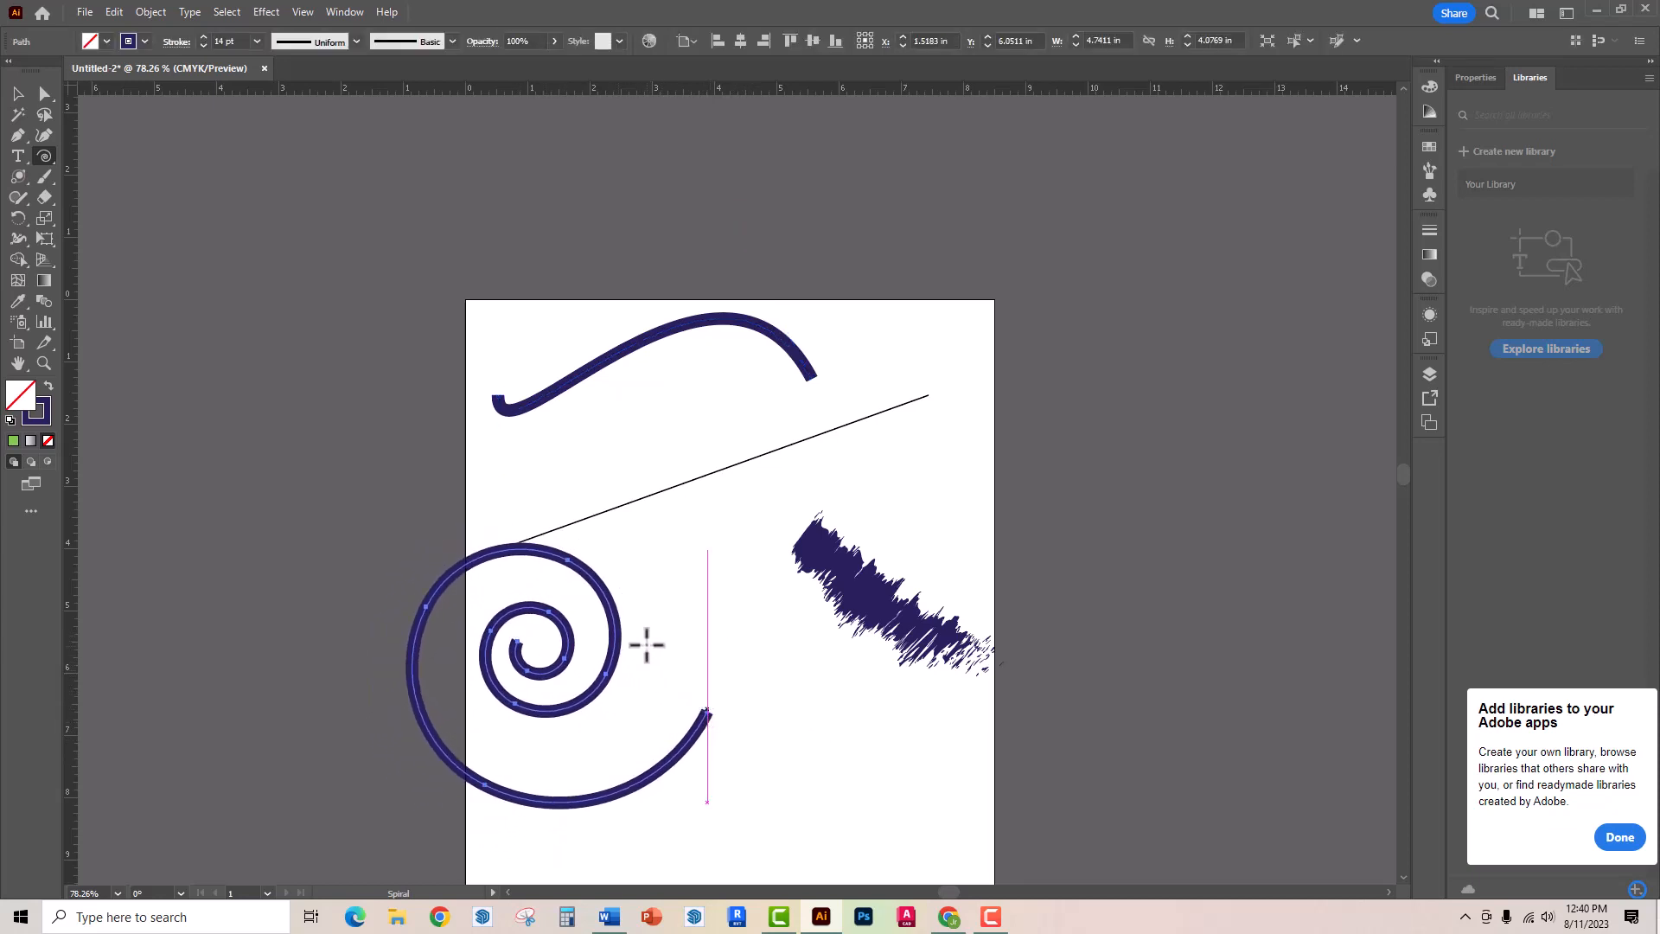
- Create a second spiral with 60% decay and 7 segments, and move it to about X 4.98 in, Y 5.42 in
left_click(726, 576)
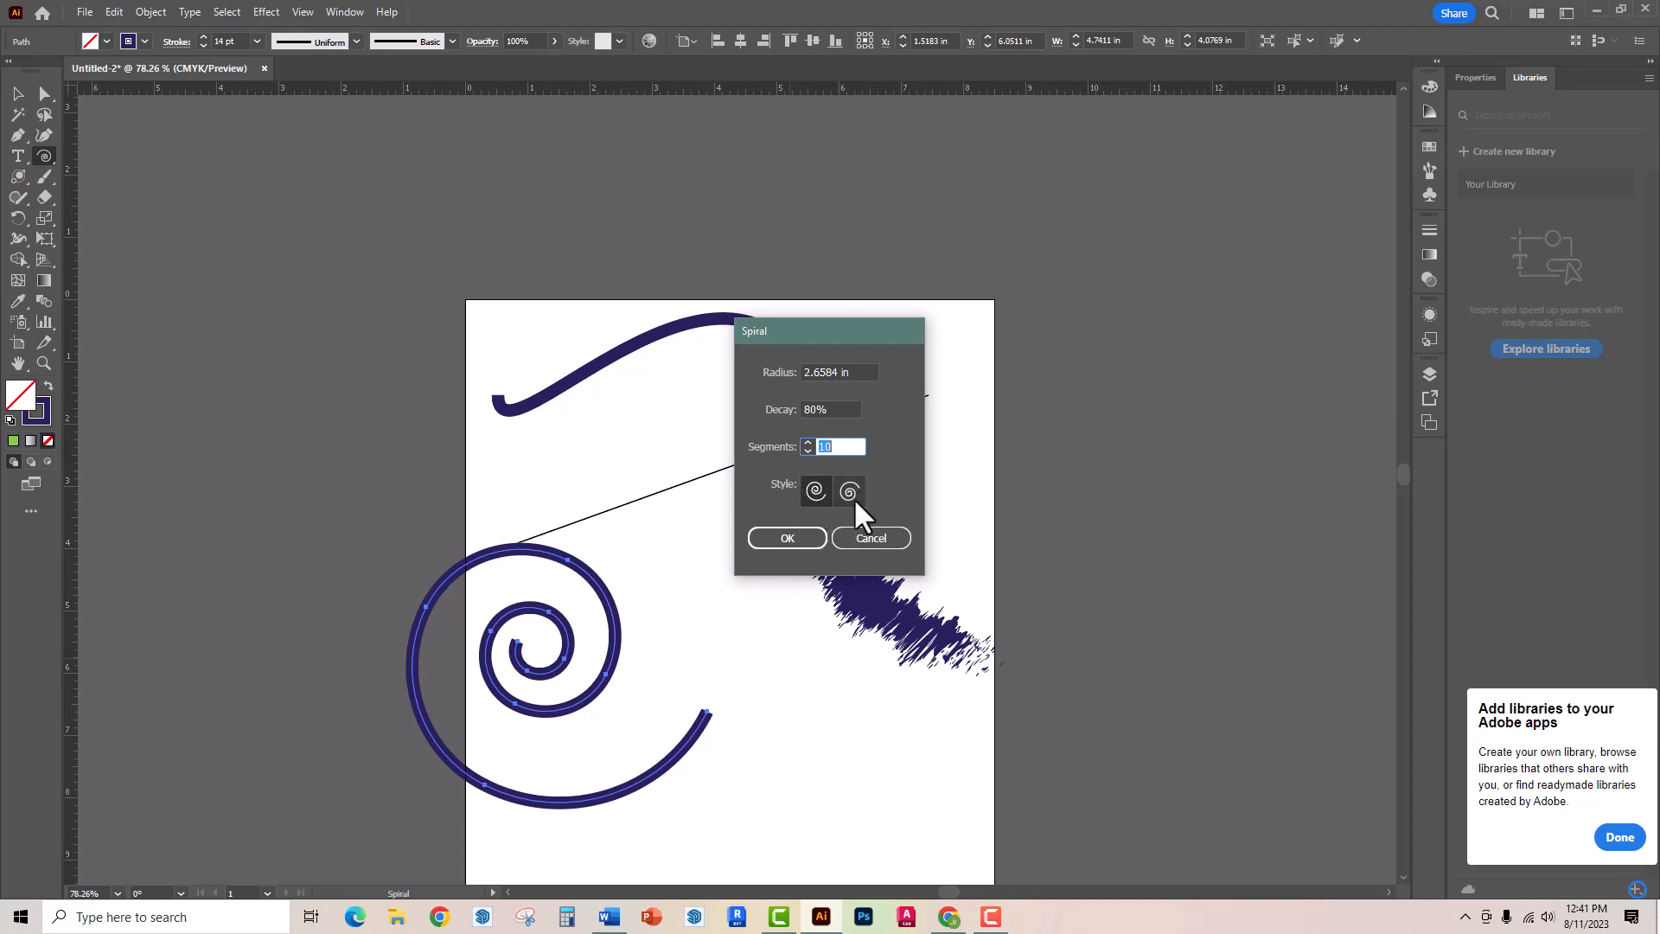
left_click(832, 406)
type("60")
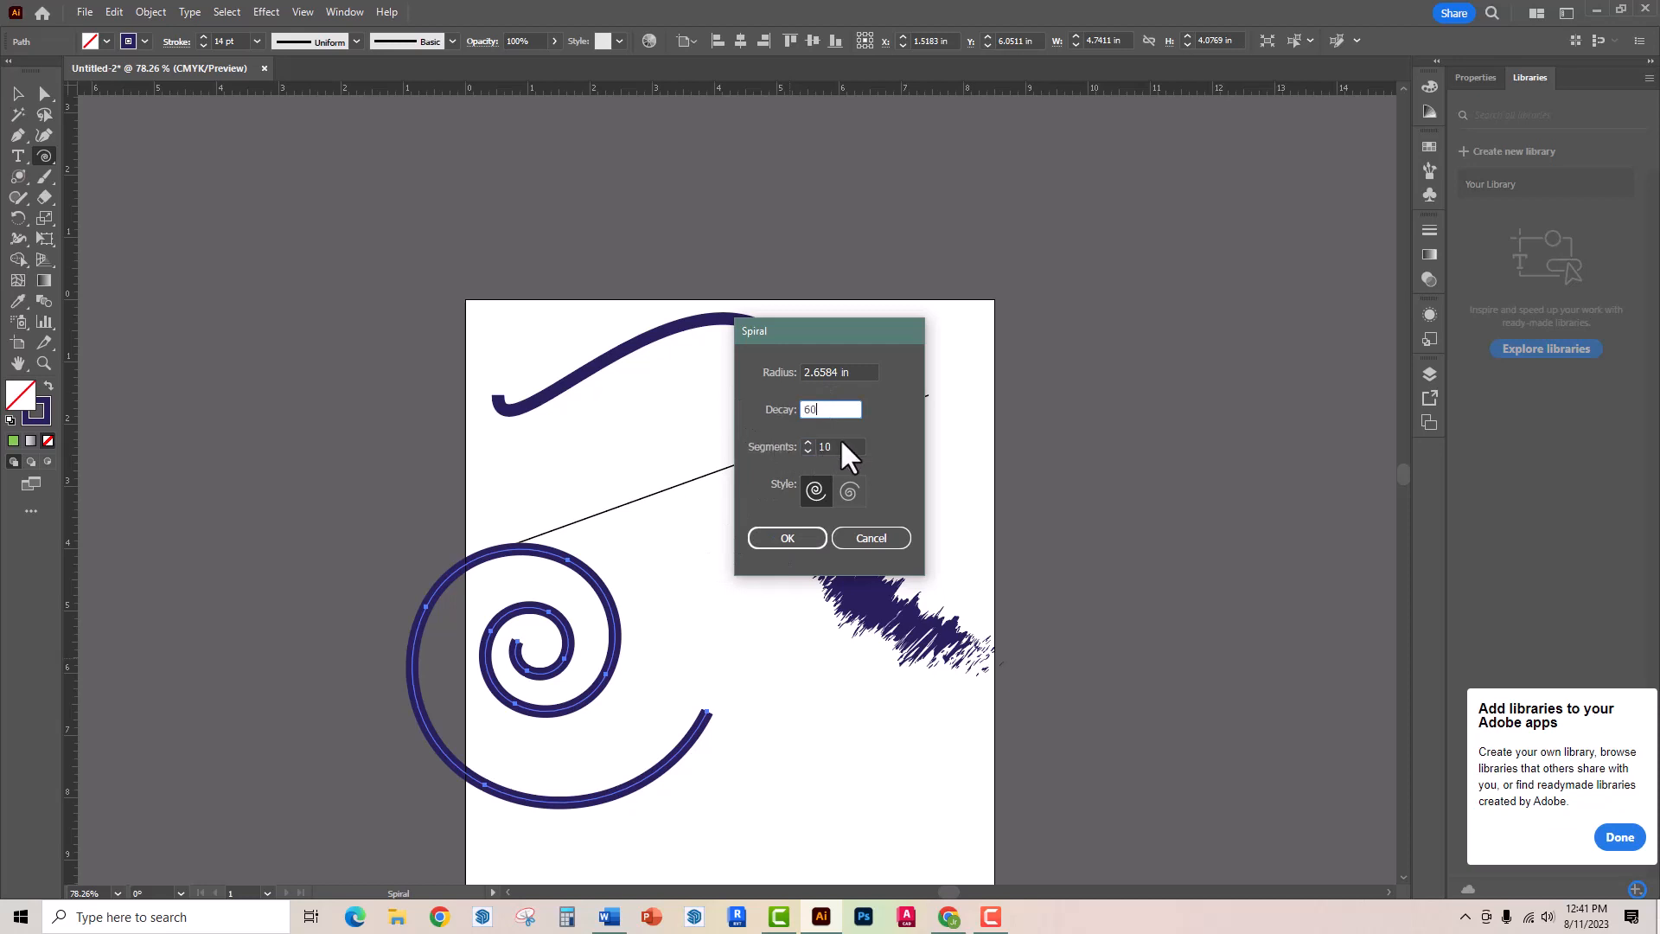
key("Tab")
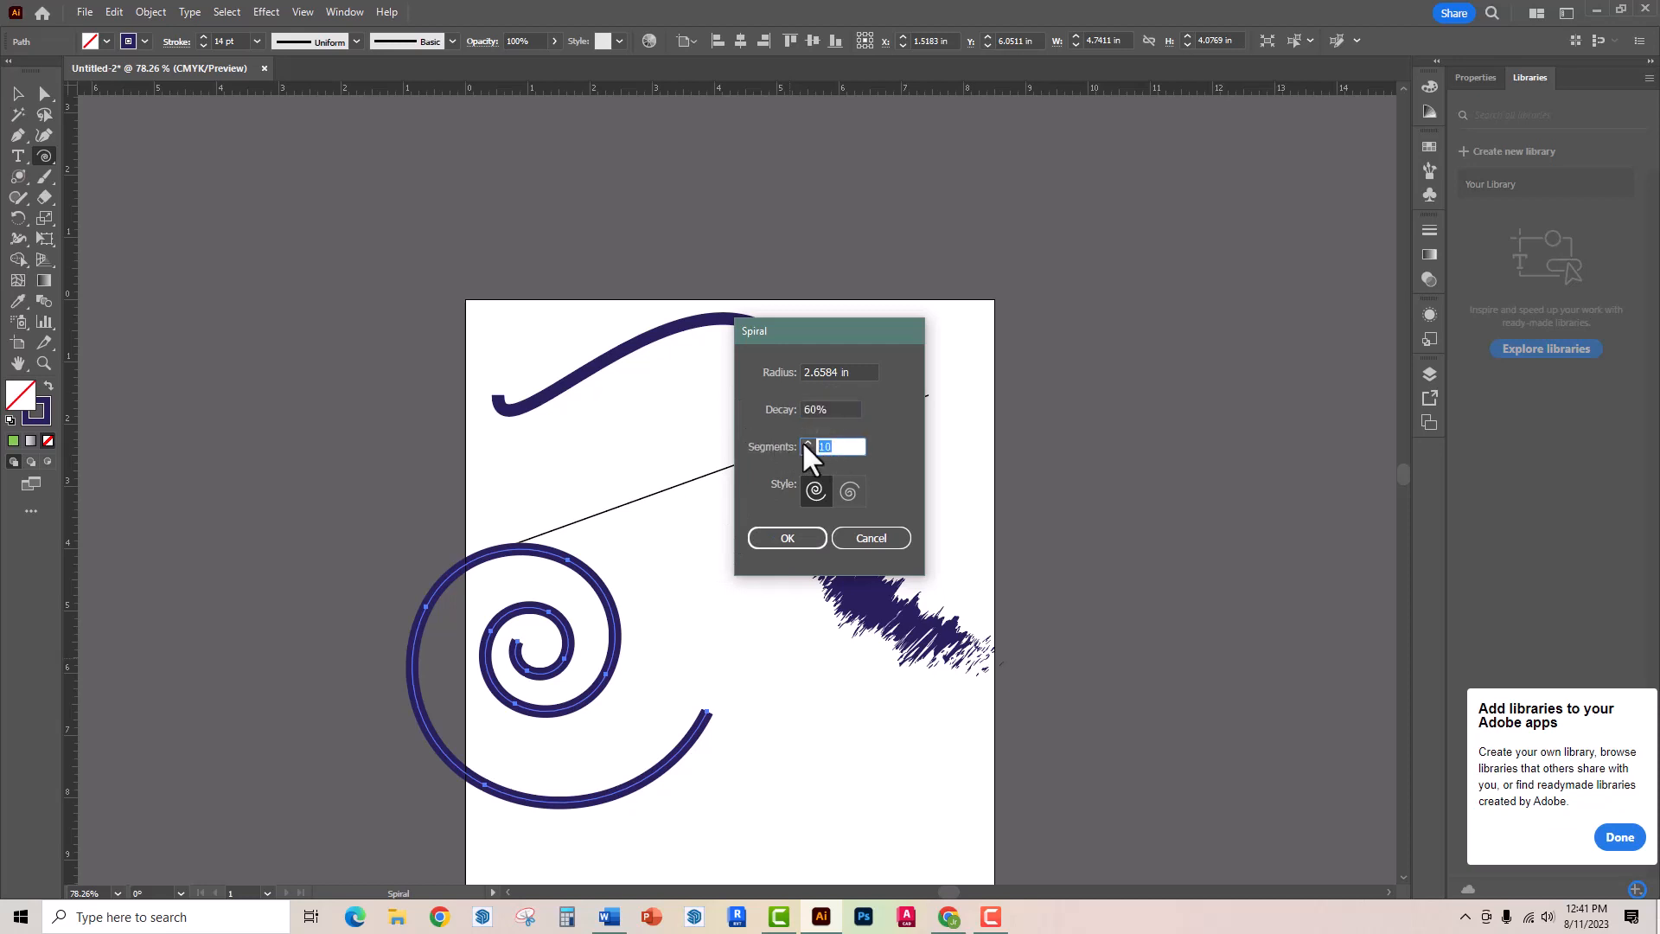
type("7")
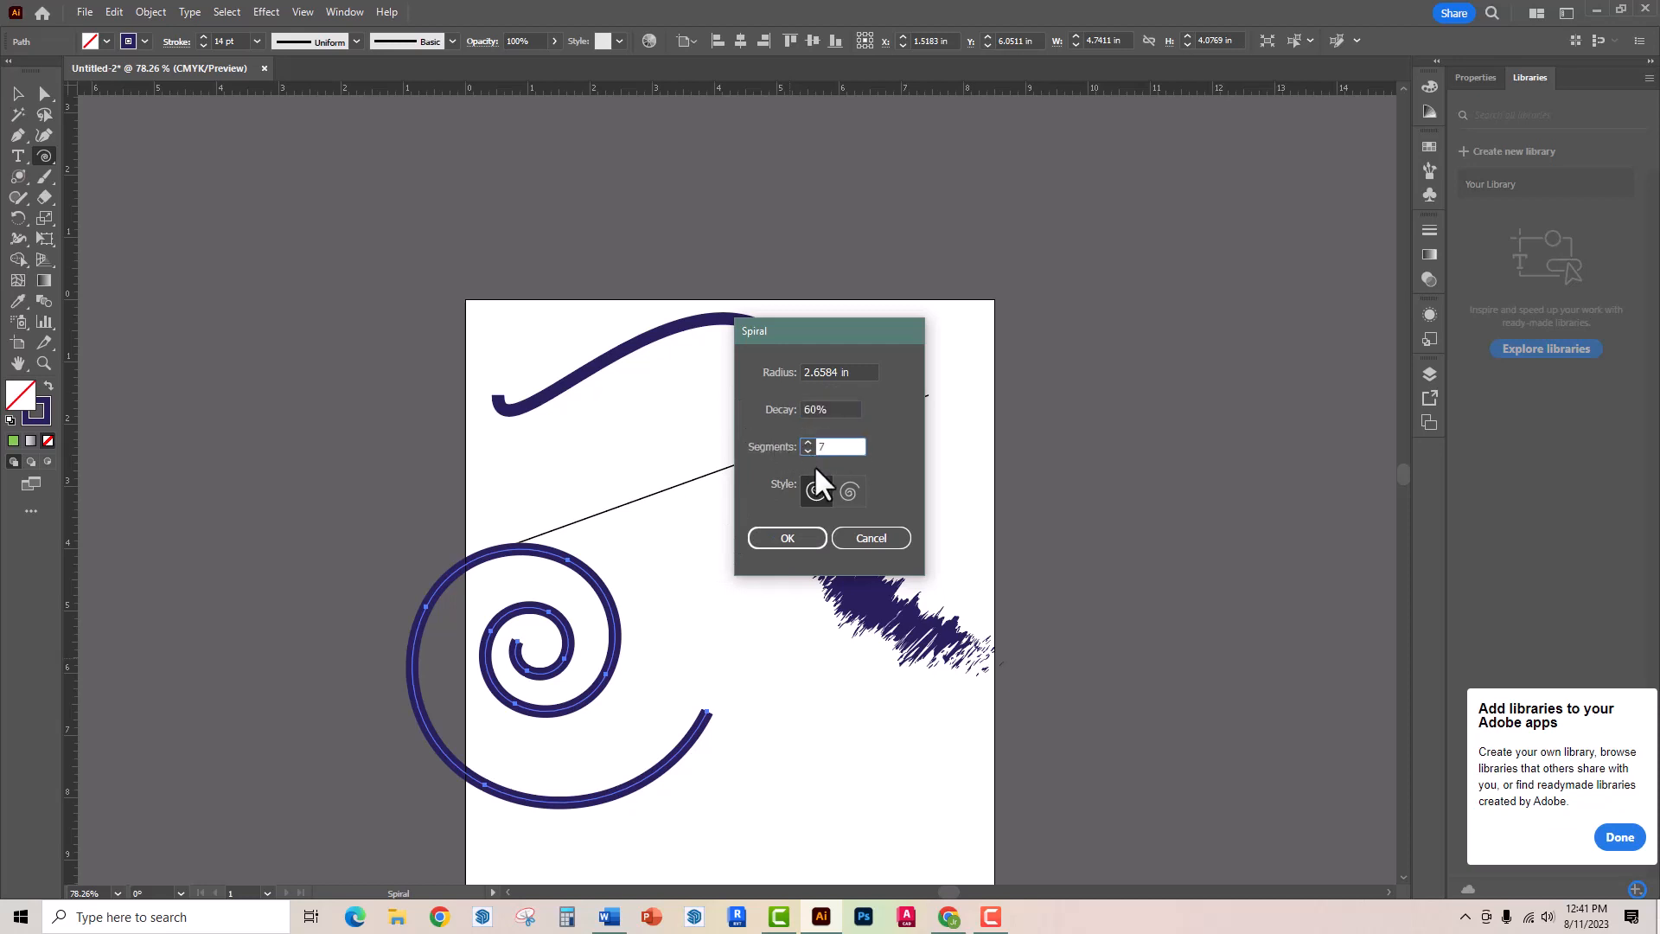
left_click(791, 541)
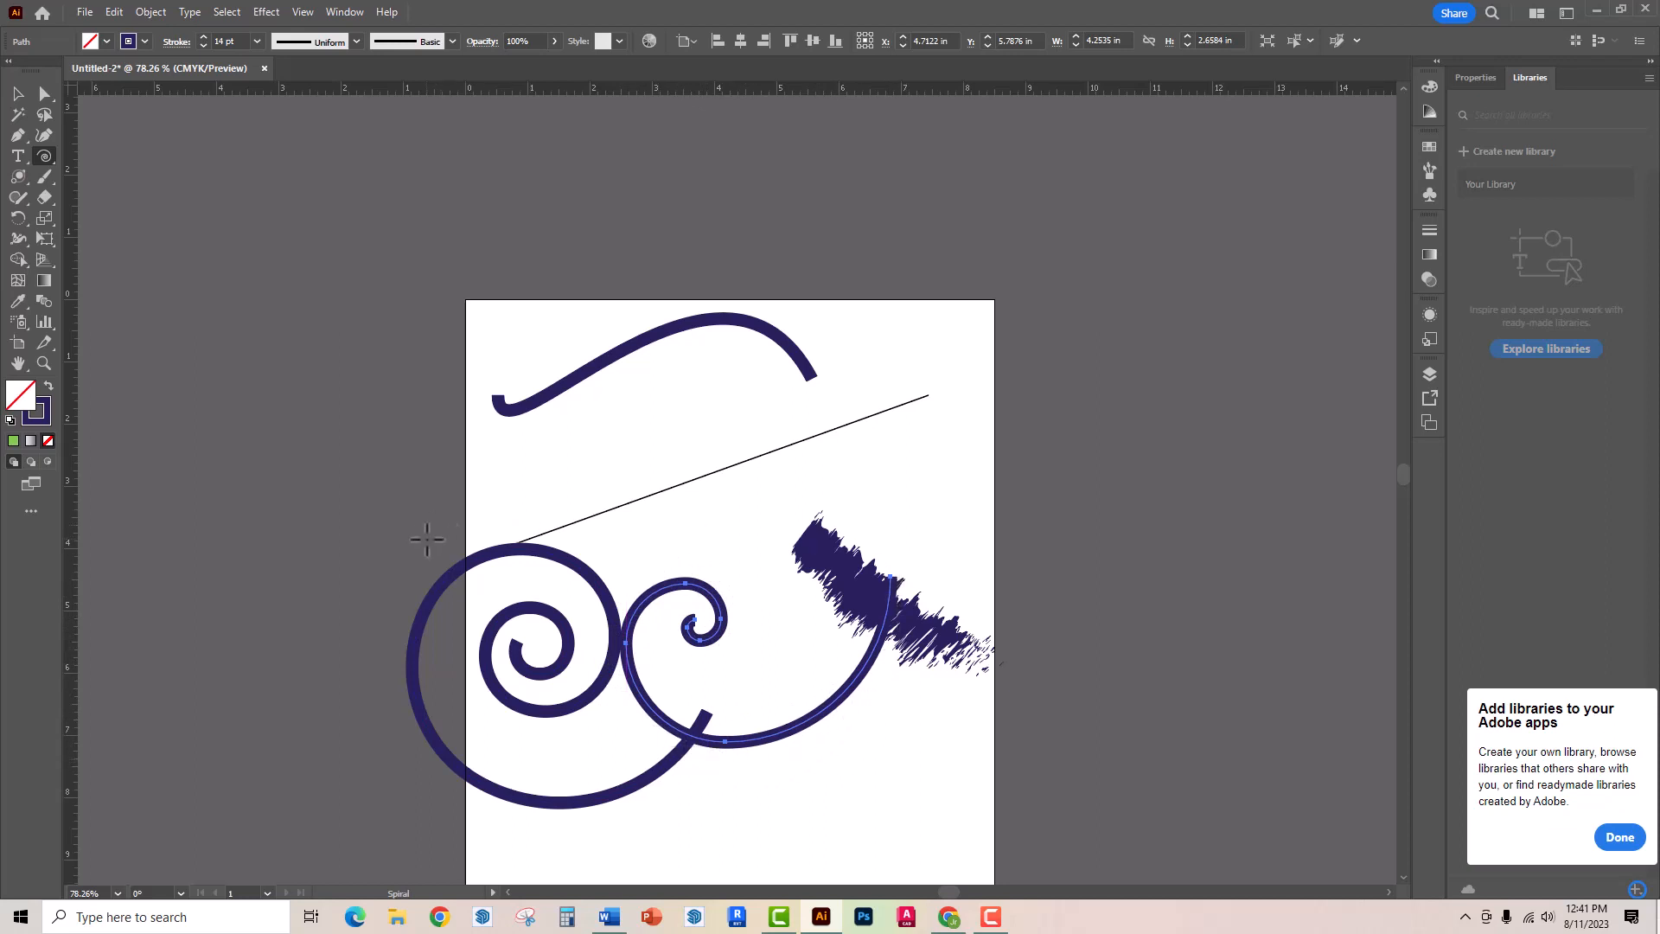
key("v")
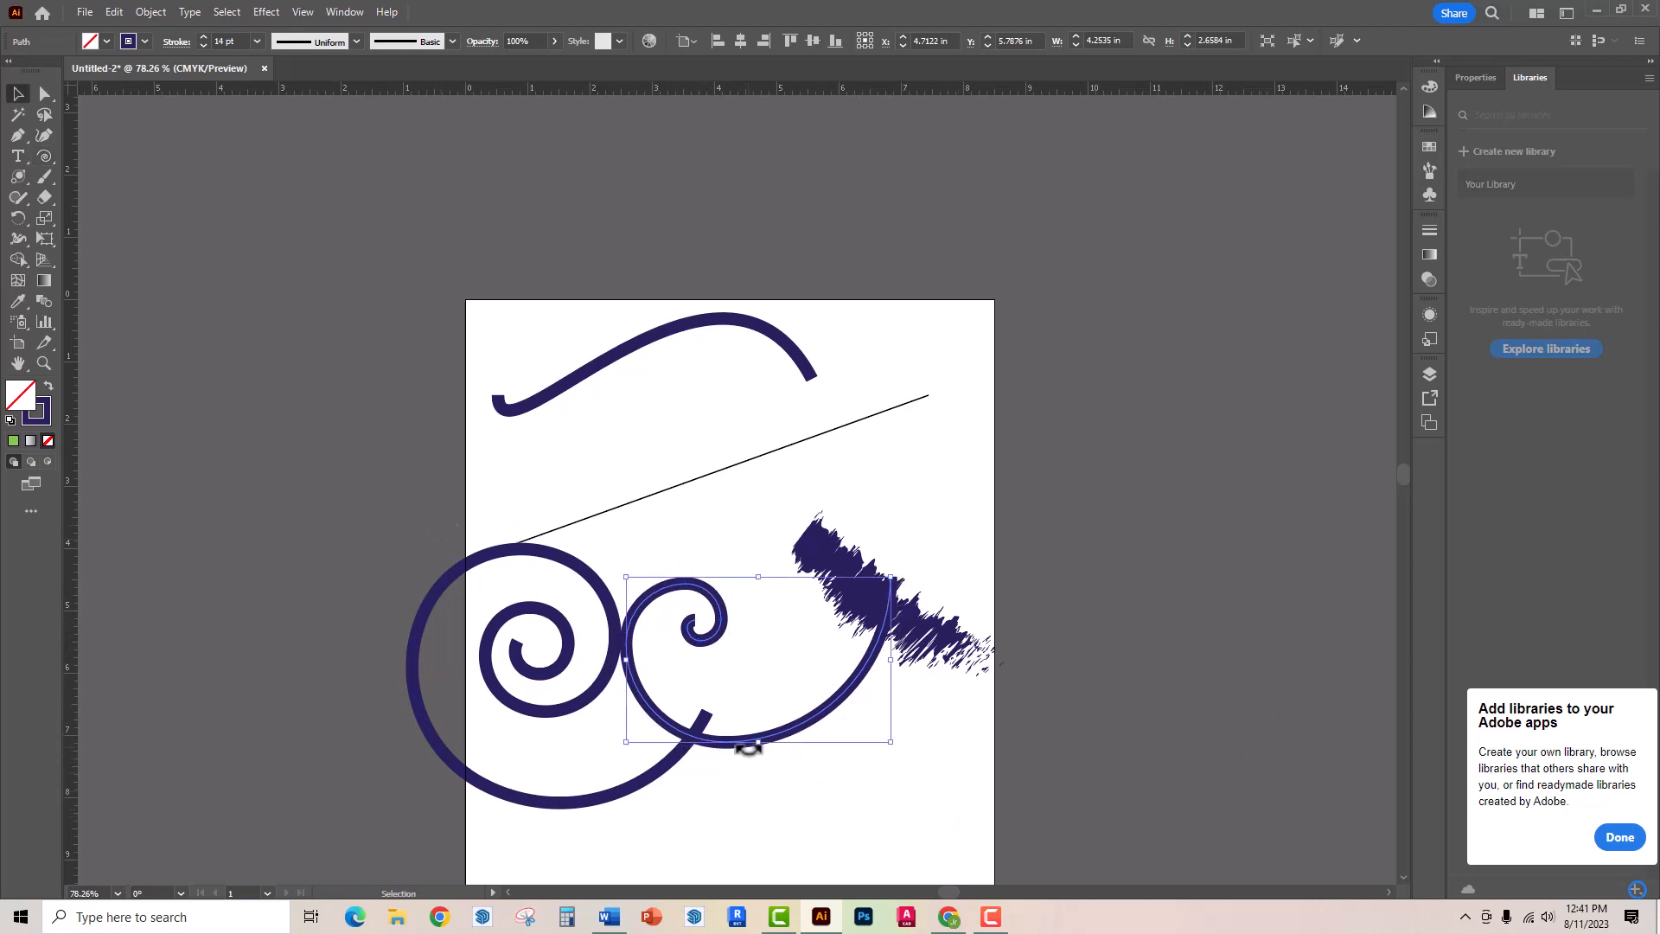
left_click_drag(738, 740, 757, 723)
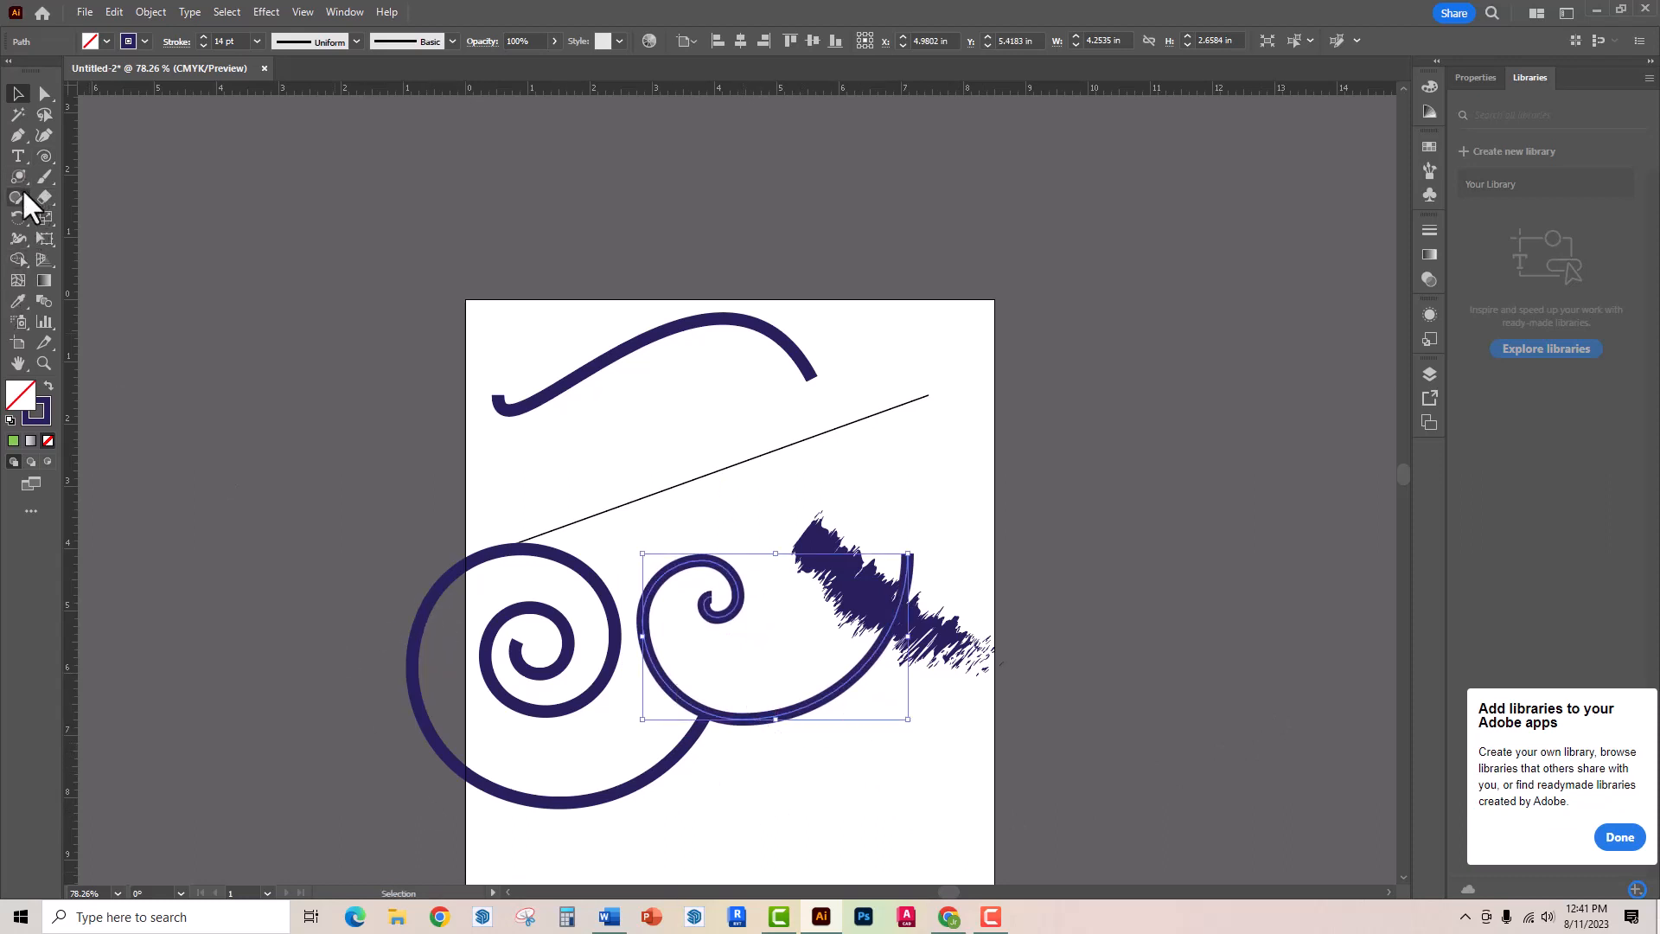
- Paint a thin wavy charcoal-style Paintbrush stroke across the upper artboard, extending past its right edge
left_click(39, 154)
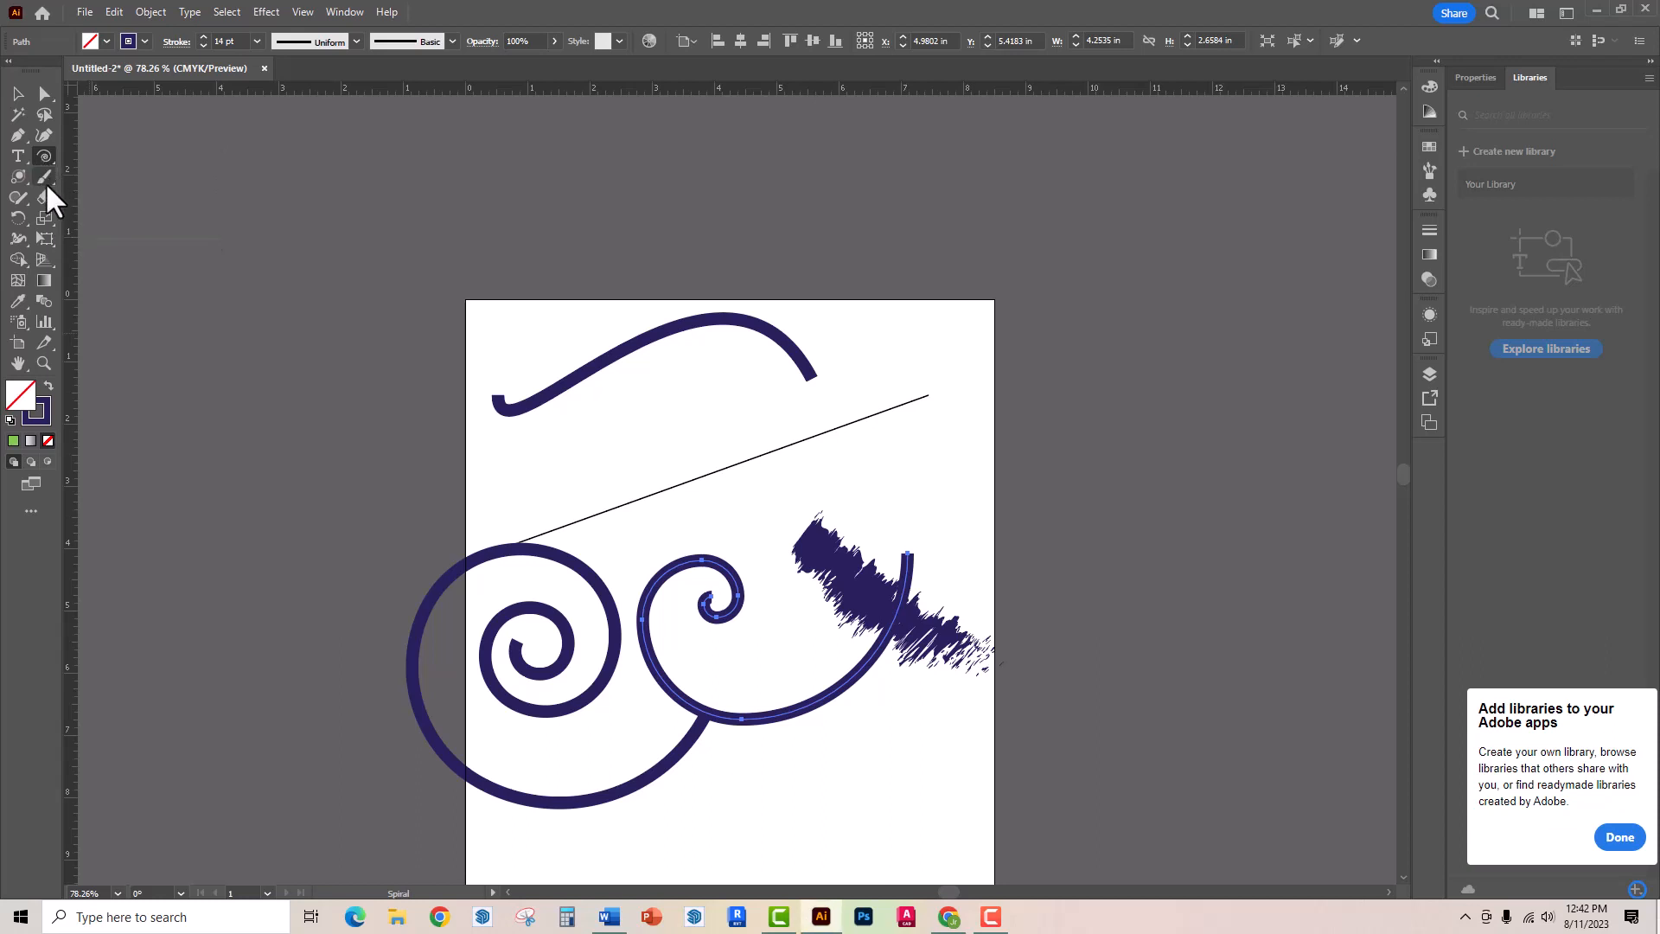
left_click(46, 179)
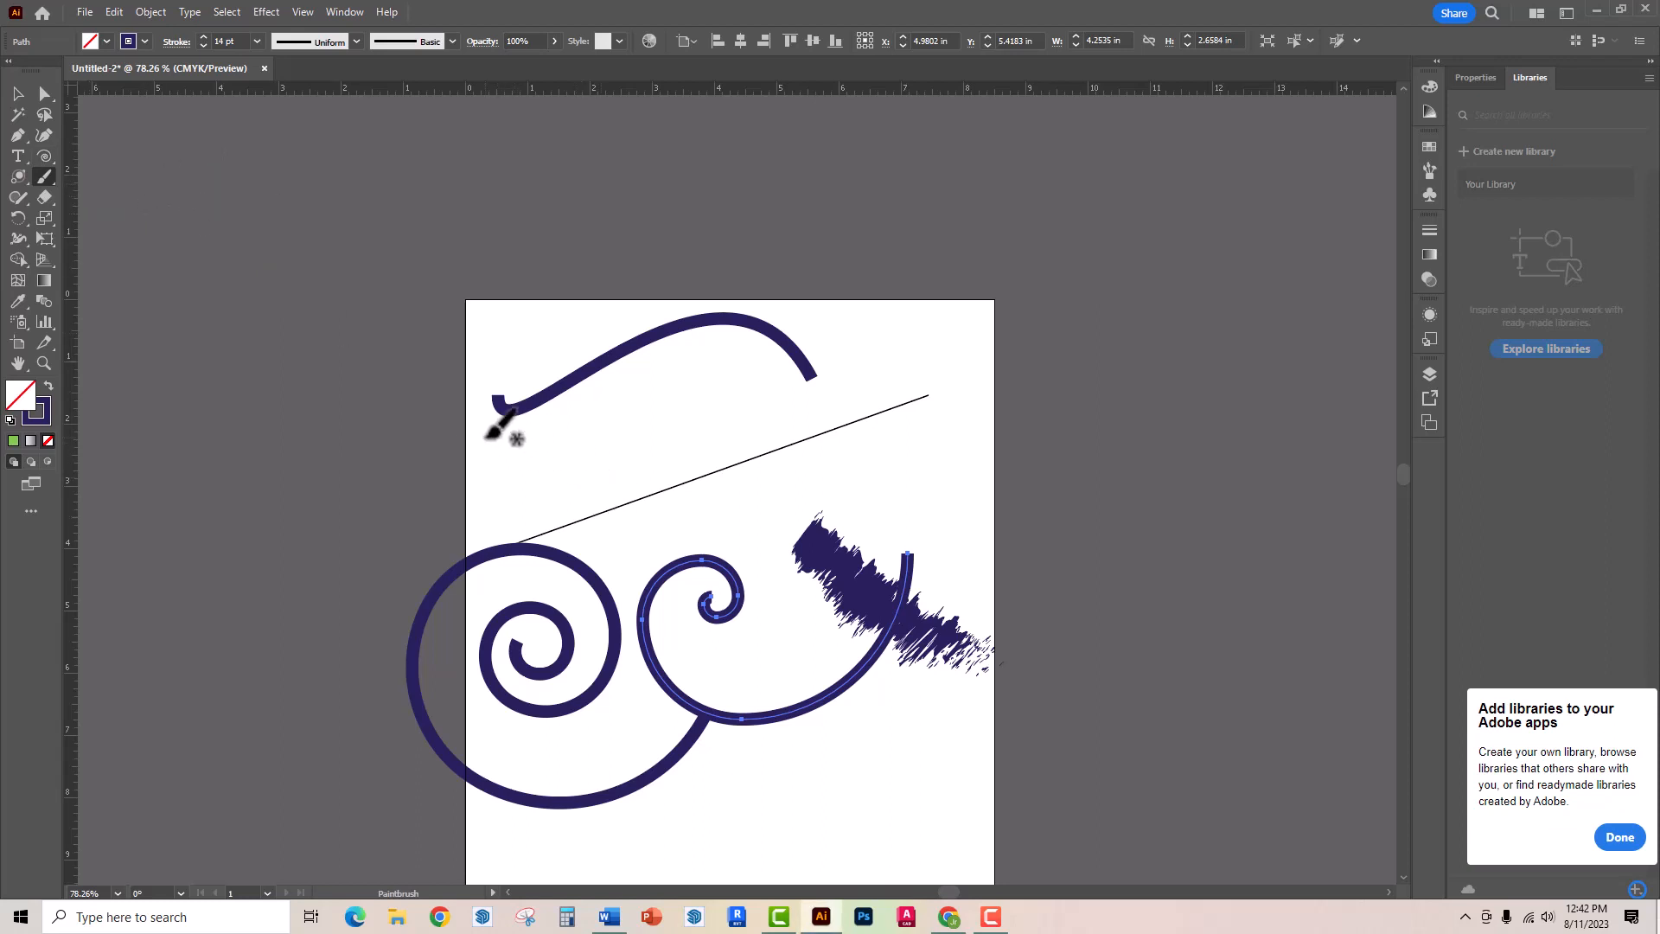
mouse_move(486, 438)
left_mouse_down()
mouse_move(517, 486)
mouse_move(589, 504)
mouse_move(730, 483)
mouse_move(843, 407)
mouse_move(960, 401)
mouse_move(1058, 494)
mouse_move(1122, 523)
left_mouse_up()
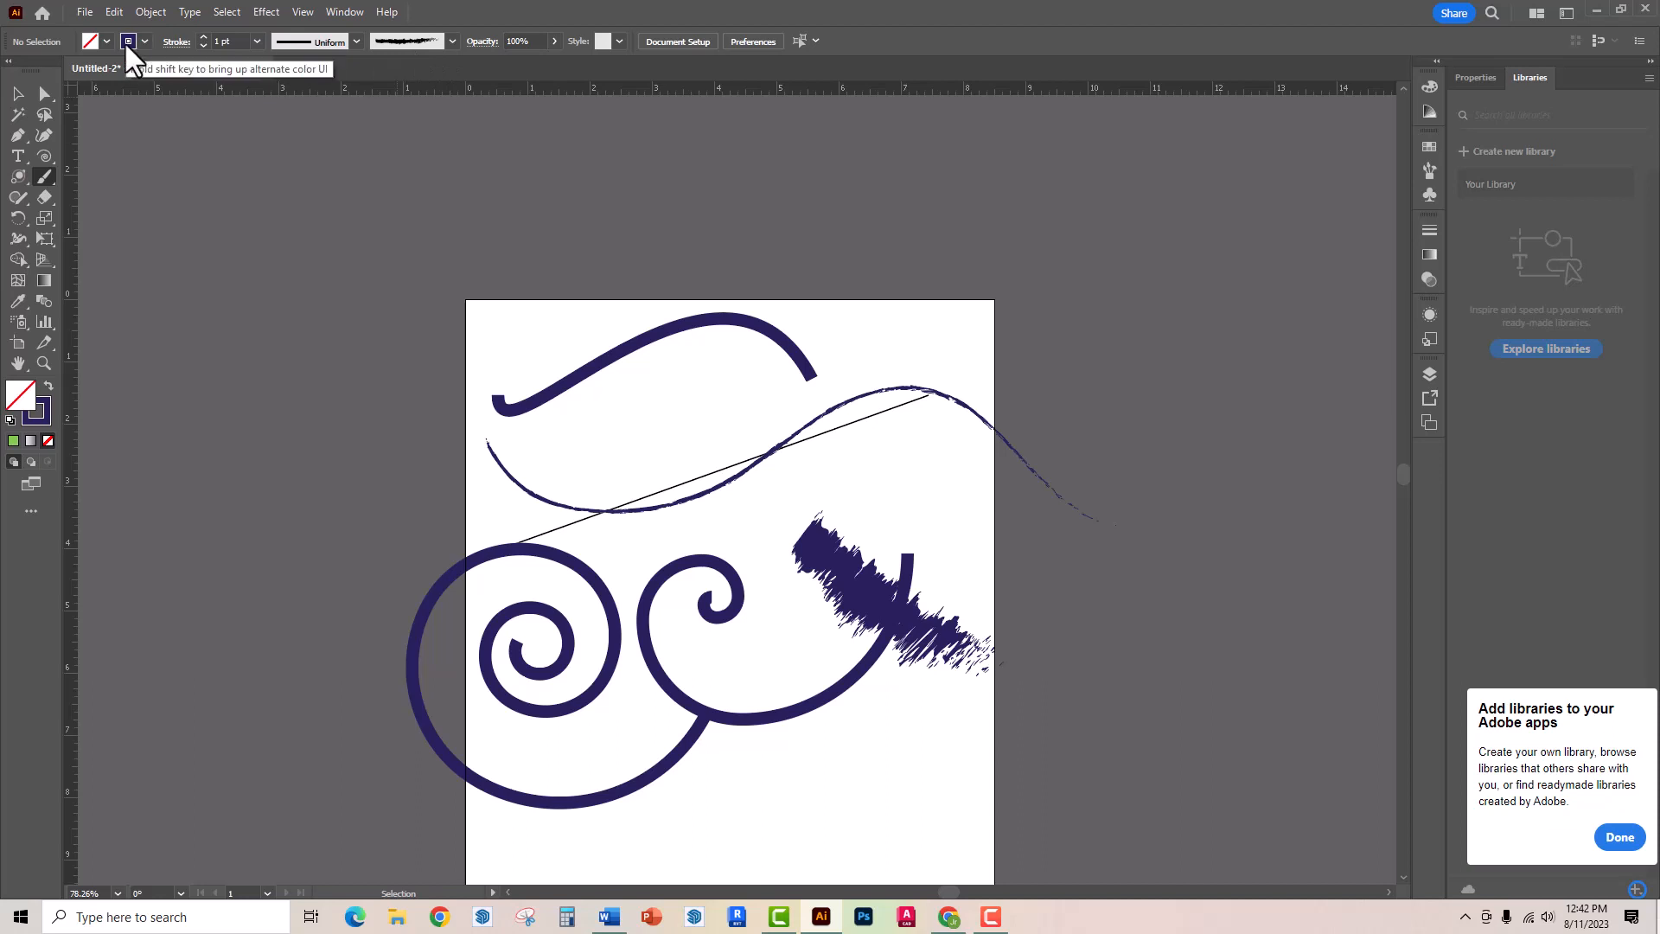
- Set the stroke weight to 6 pt and paint a large looping brush stroke over the artboard's upper-left corner and the area beside it
left_click(256, 41)
left_click(283, 211)
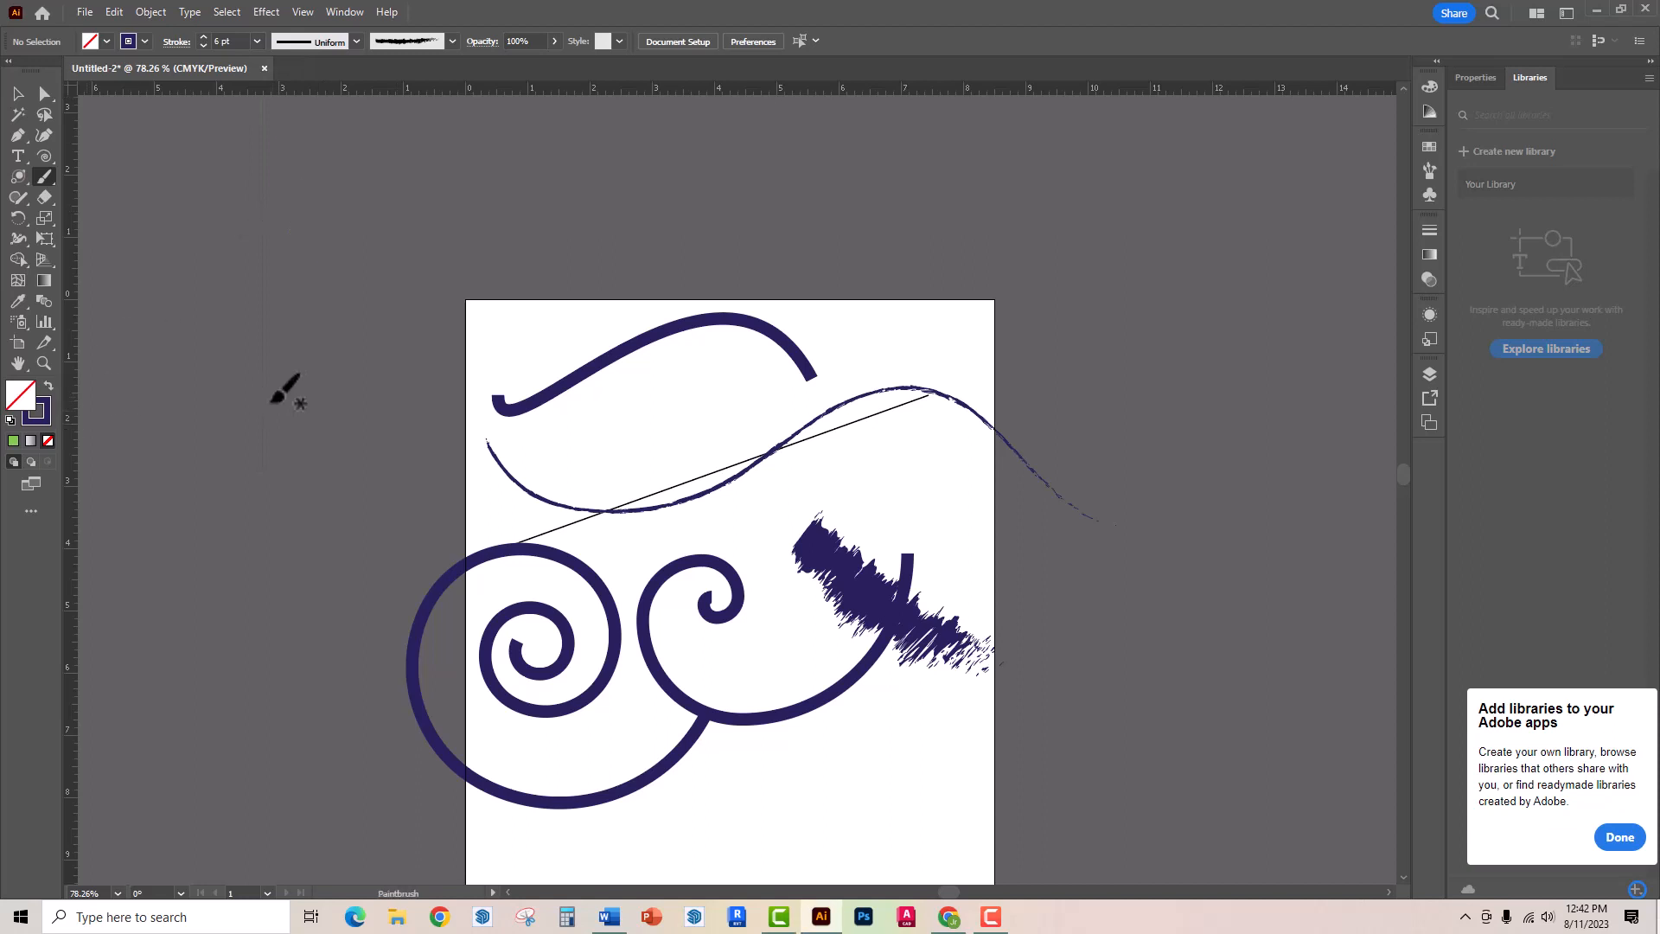
mouse_move(339, 460)
left_mouse_down()
mouse_move(496, 348)
mouse_move(697, 281)
mouse_move(705, 228)
mouse_move(642, 159)
mouse_move(522, 148)
mouse_move(396, 185)
mouse_move(358, 272)
mouse_move(420, 428)
mouse_move(419, 534)
mouse_move(362, 589)
mouse_move(233, 655)
mouse_move(192, 732)
mouse_move(216, 803)
mouse_move(316, 848)
left_mouse_up()
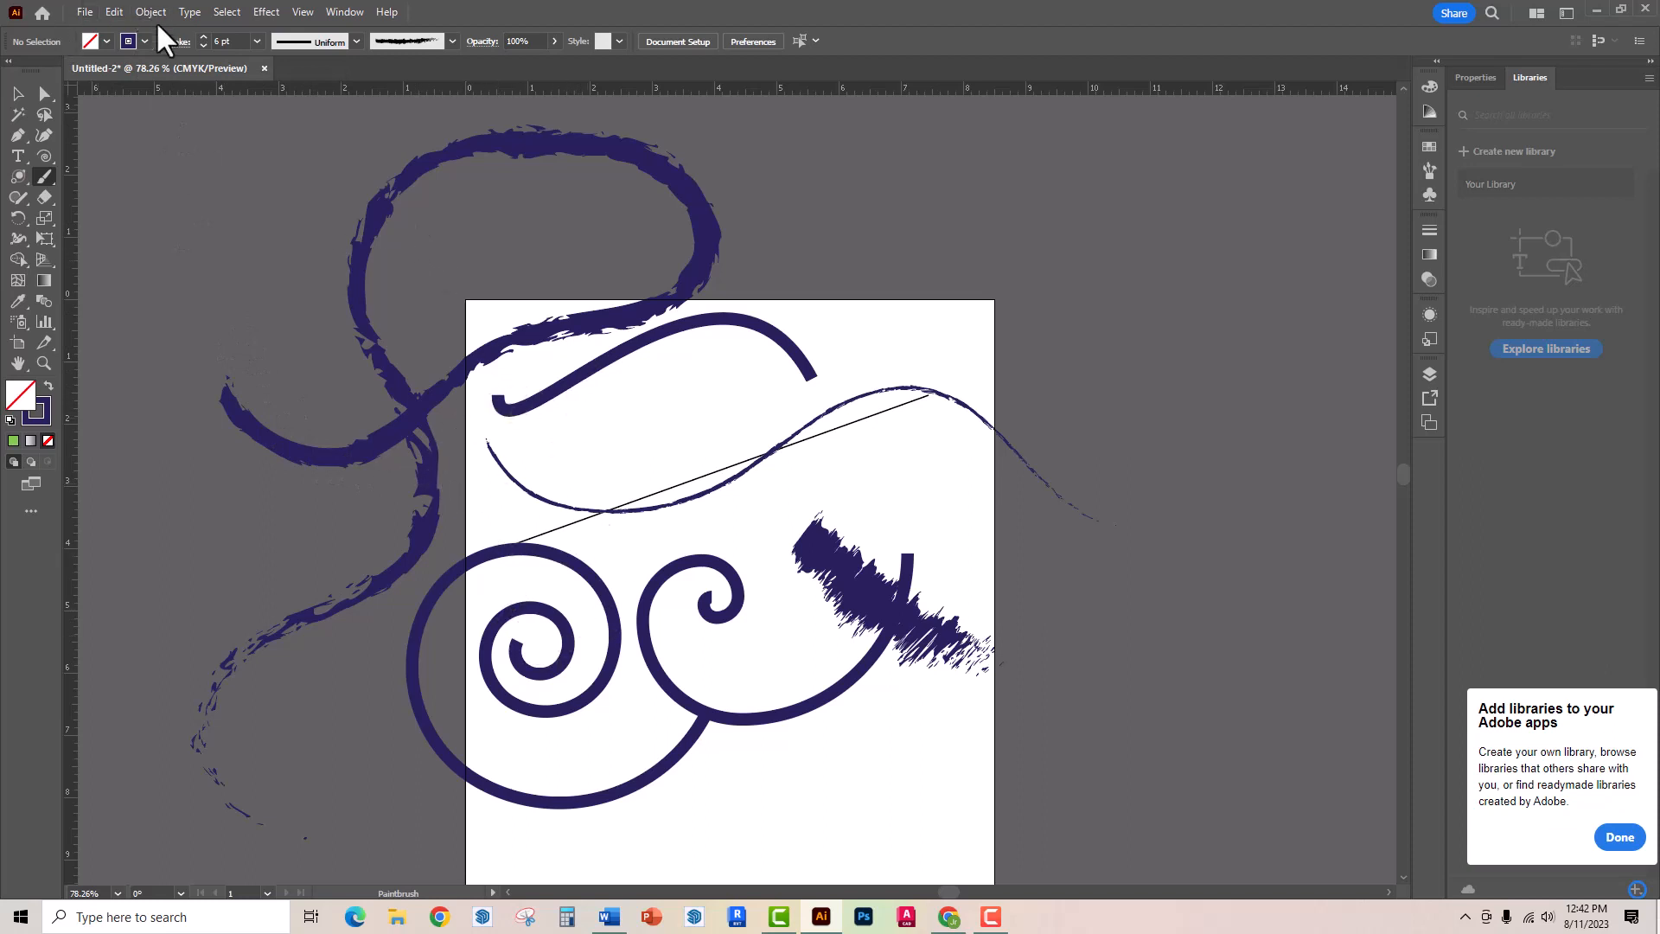
- Set the fill to light blue and paint three curved brush strokes across and beyond the artboard's upper-right side
left_click(105, 42)
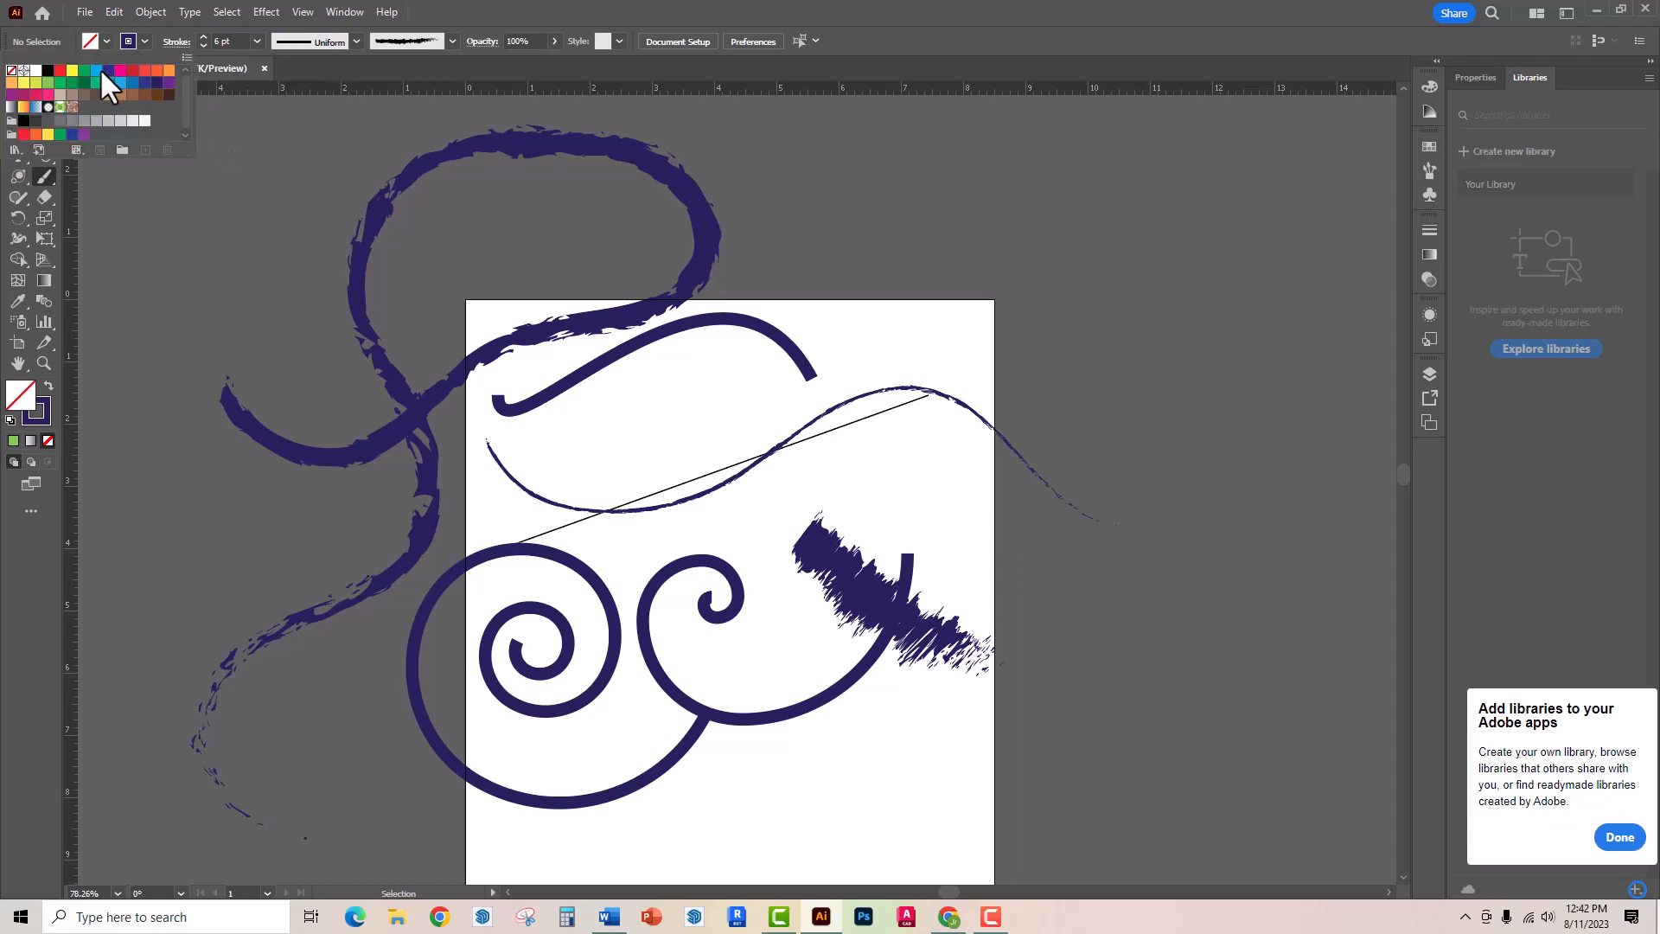
left_click(96, 70)
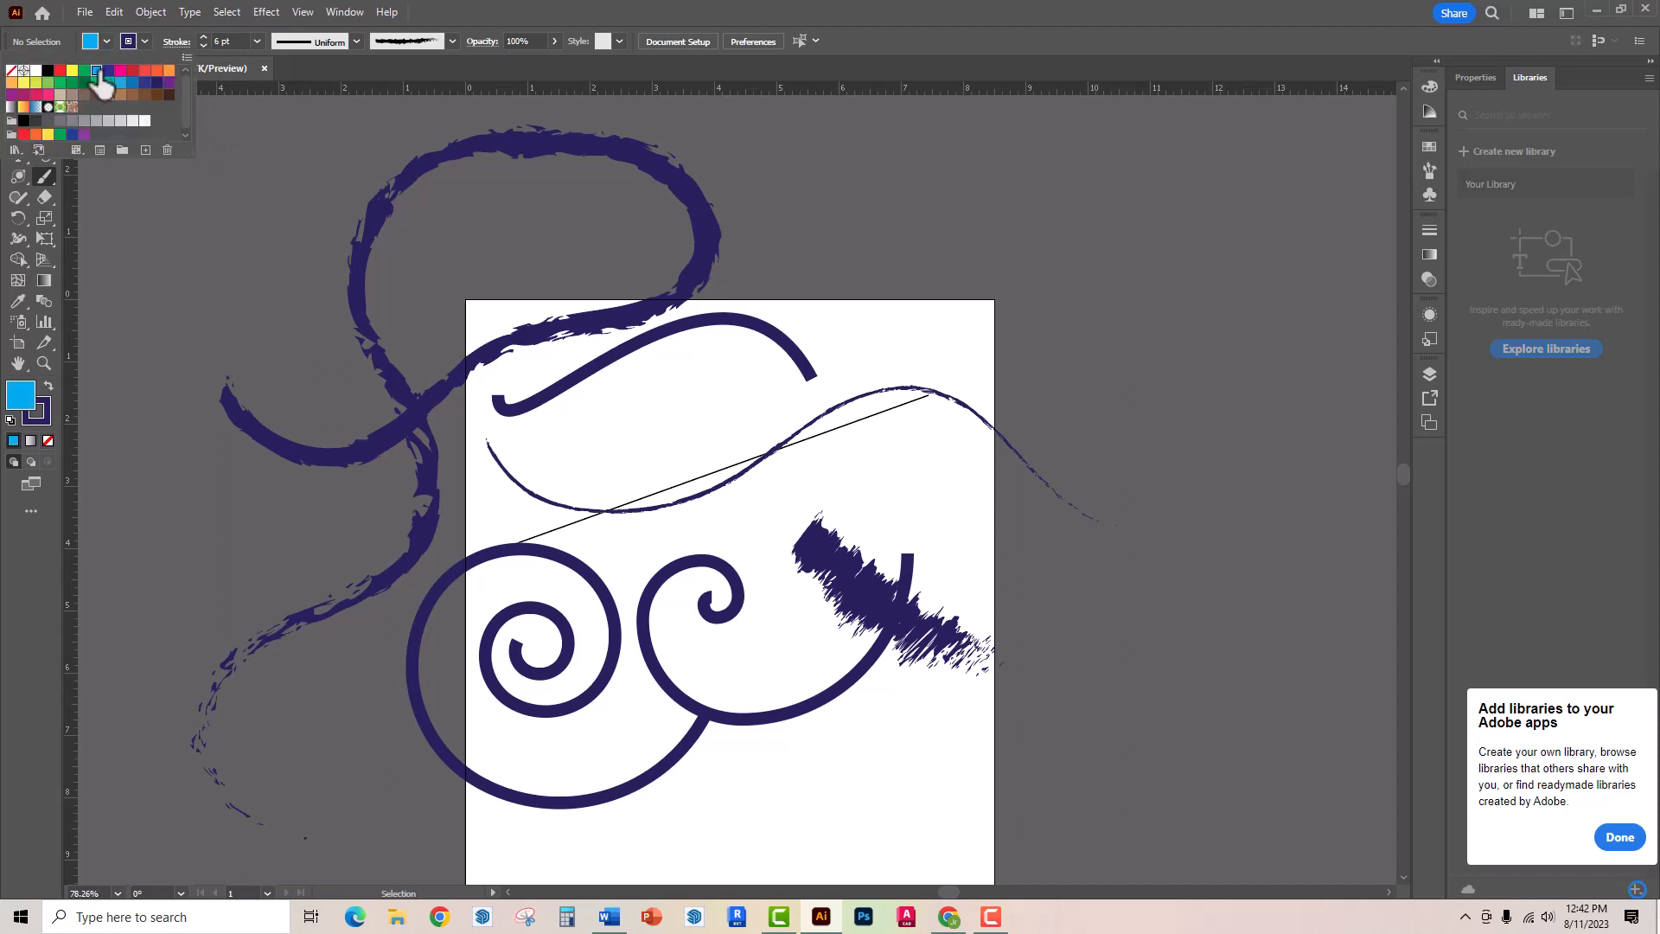
left_click(14, 187)
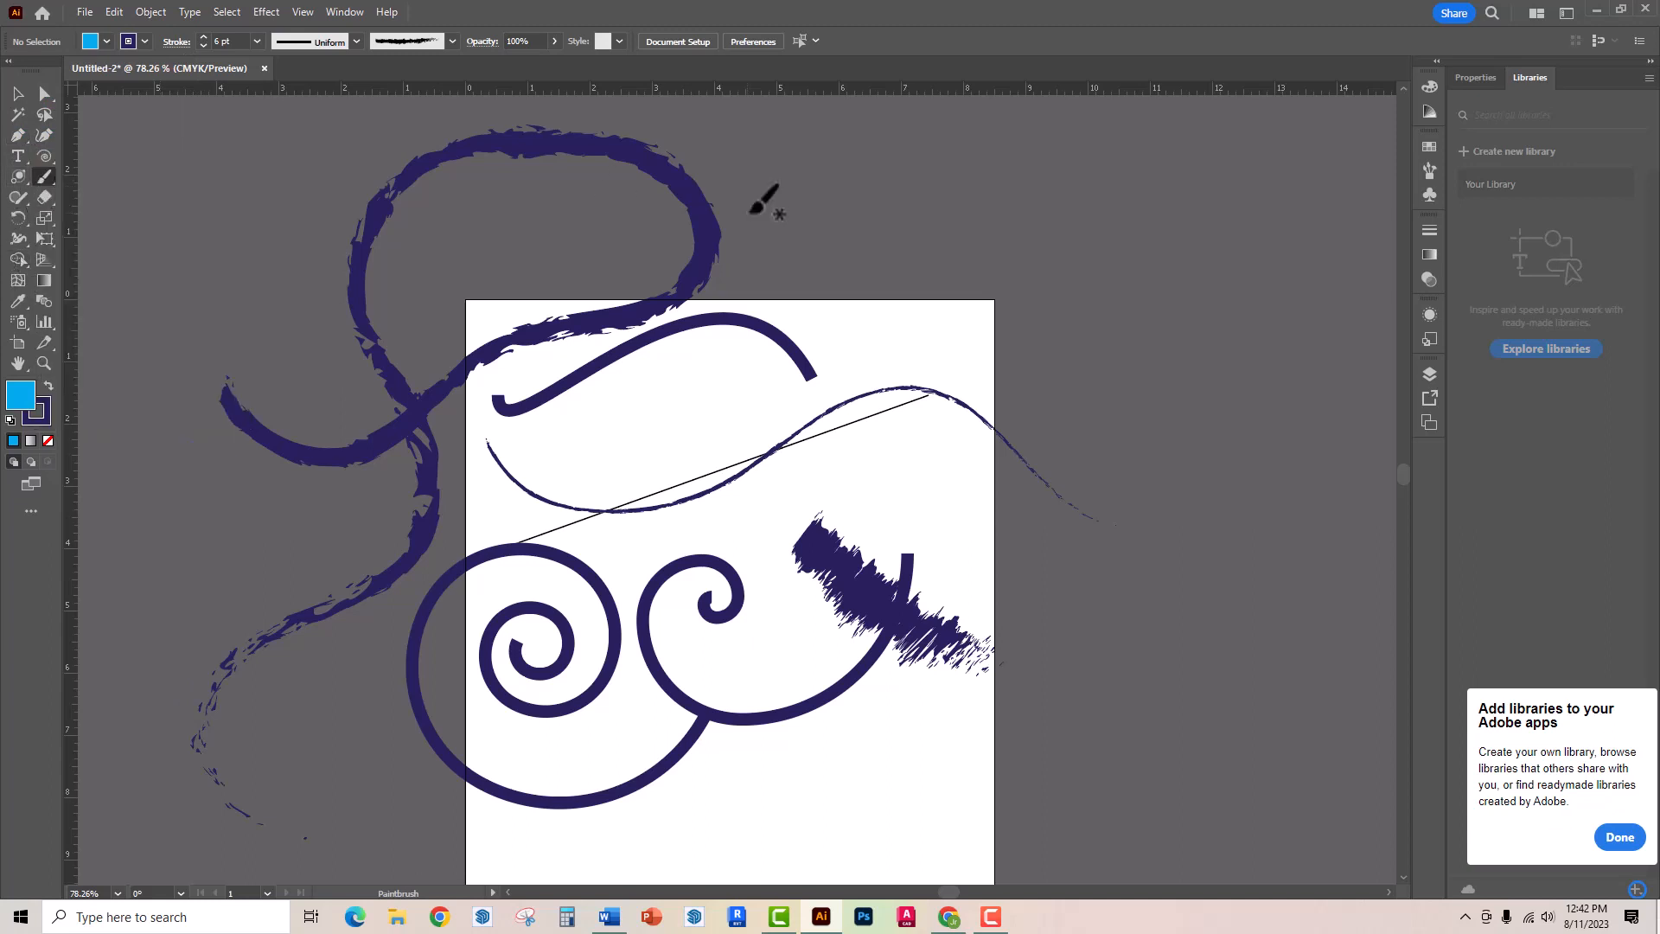
mouse_move(782, 198)
left_mouse_down()
mouse_move(965, 384)
mouse_move(1114, 793)
mouse_move(1246, 605)
mouse_move(1216, 506)
mouse_move(1247, 476)
left_mouse_up()
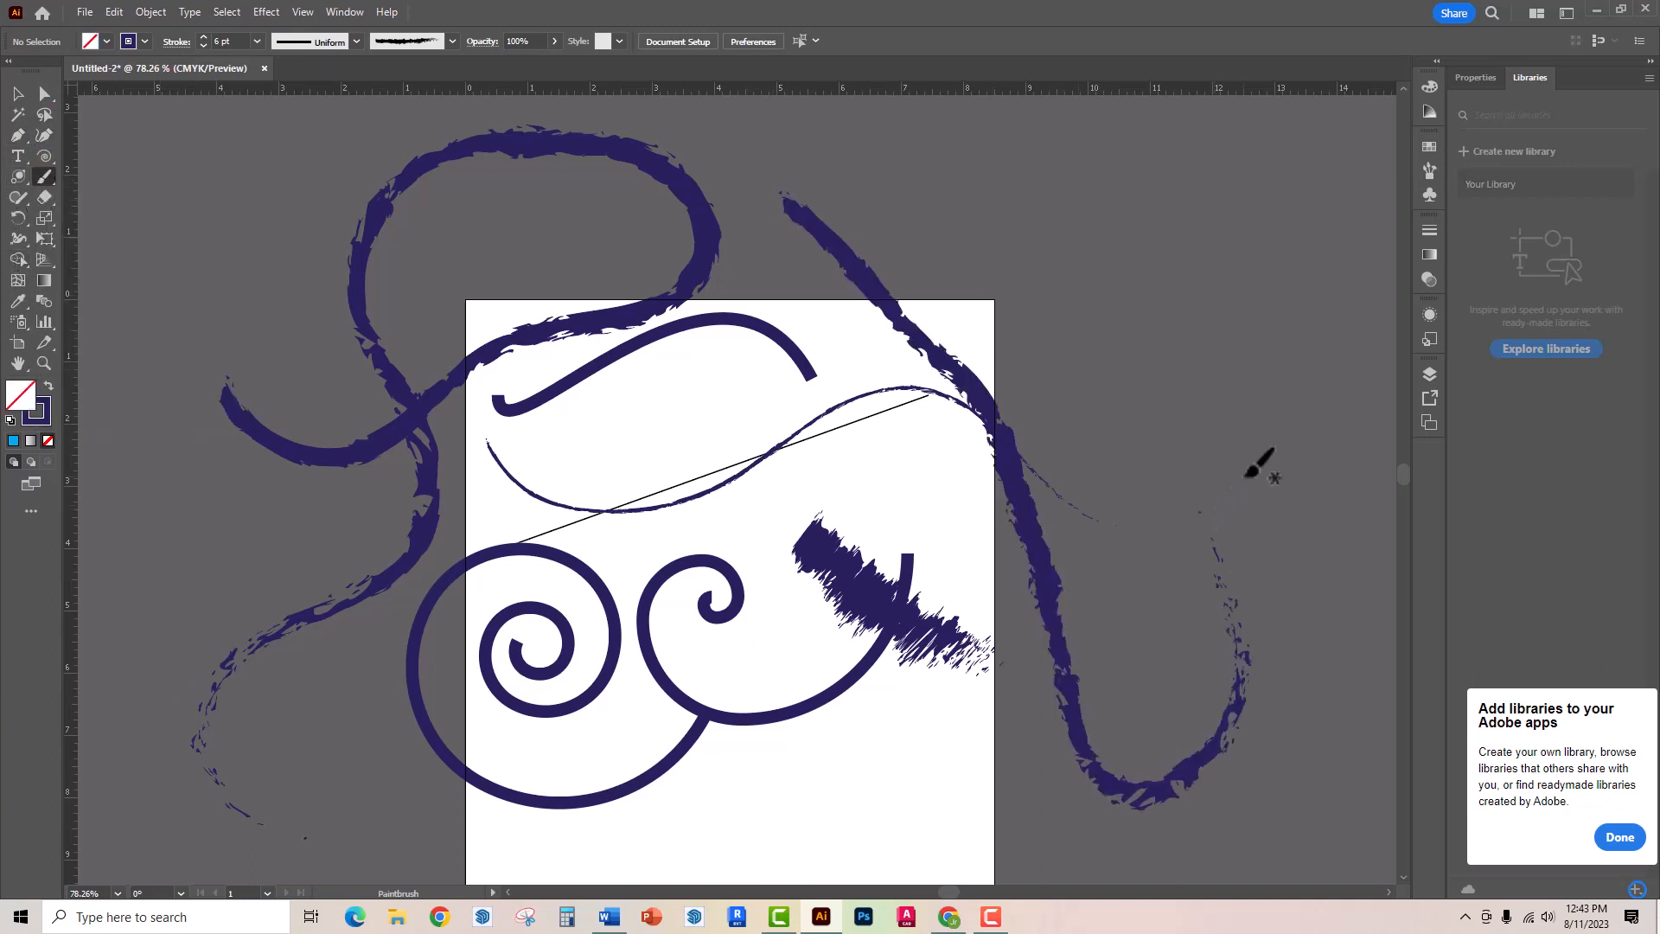
mouse_move(1100, 307)
left_mouse_down()
mouse_move(1214, 396)
mouse_move(1200, 298)
left_mouse_up()
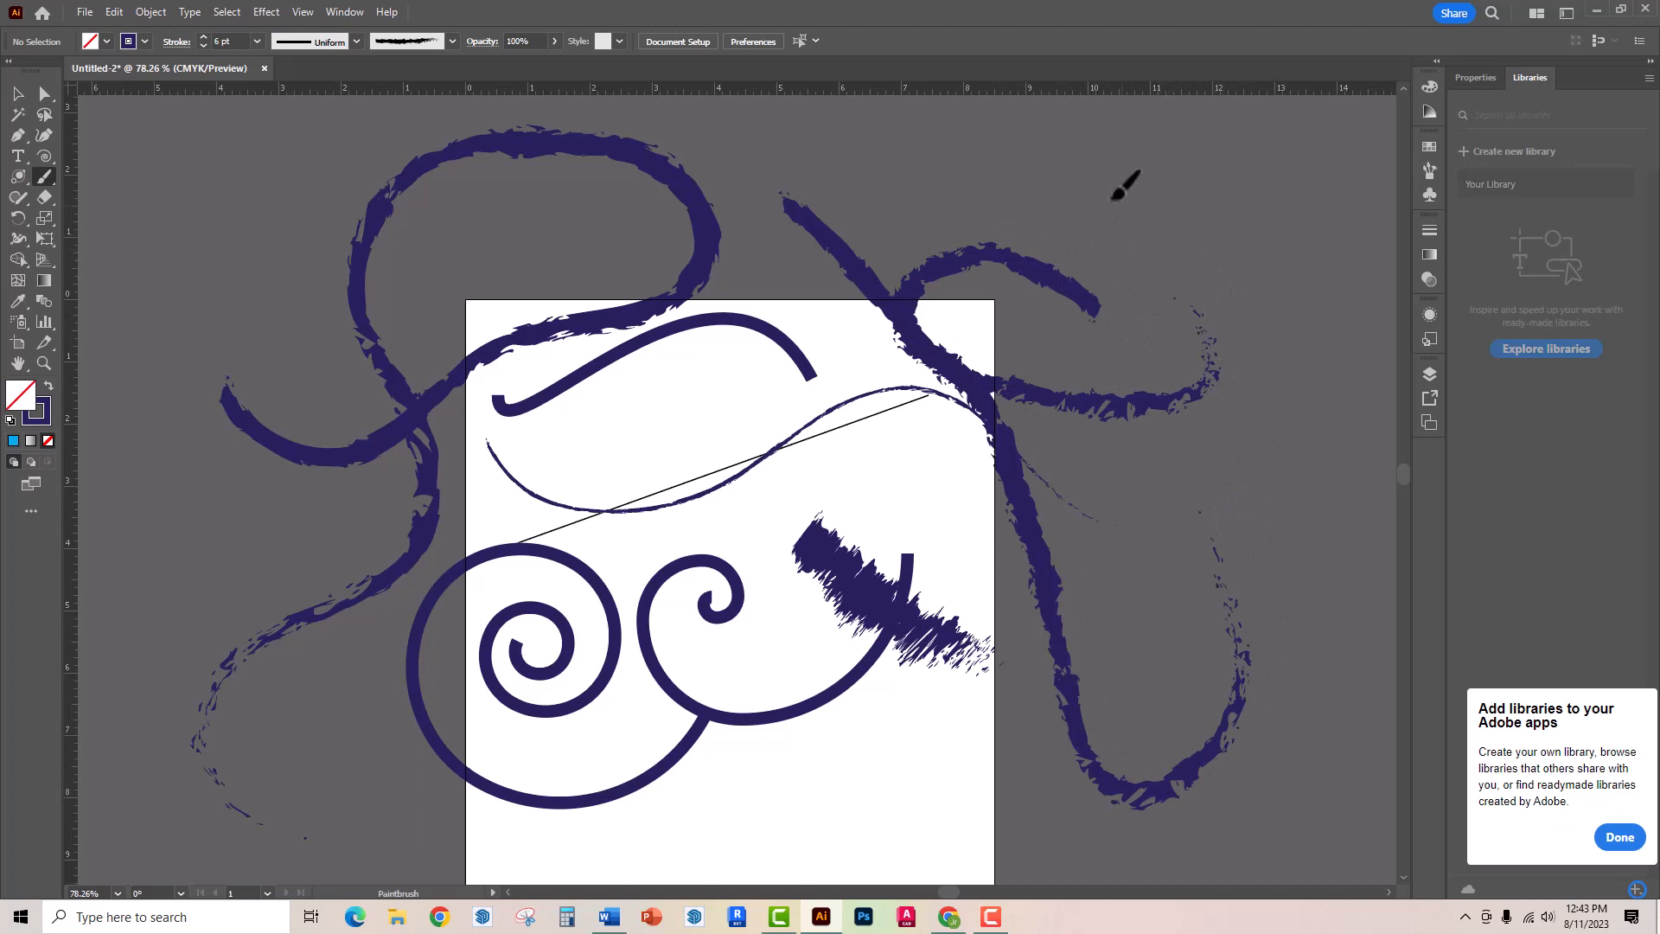
left_click_drag(962, 157, 1169, 245)
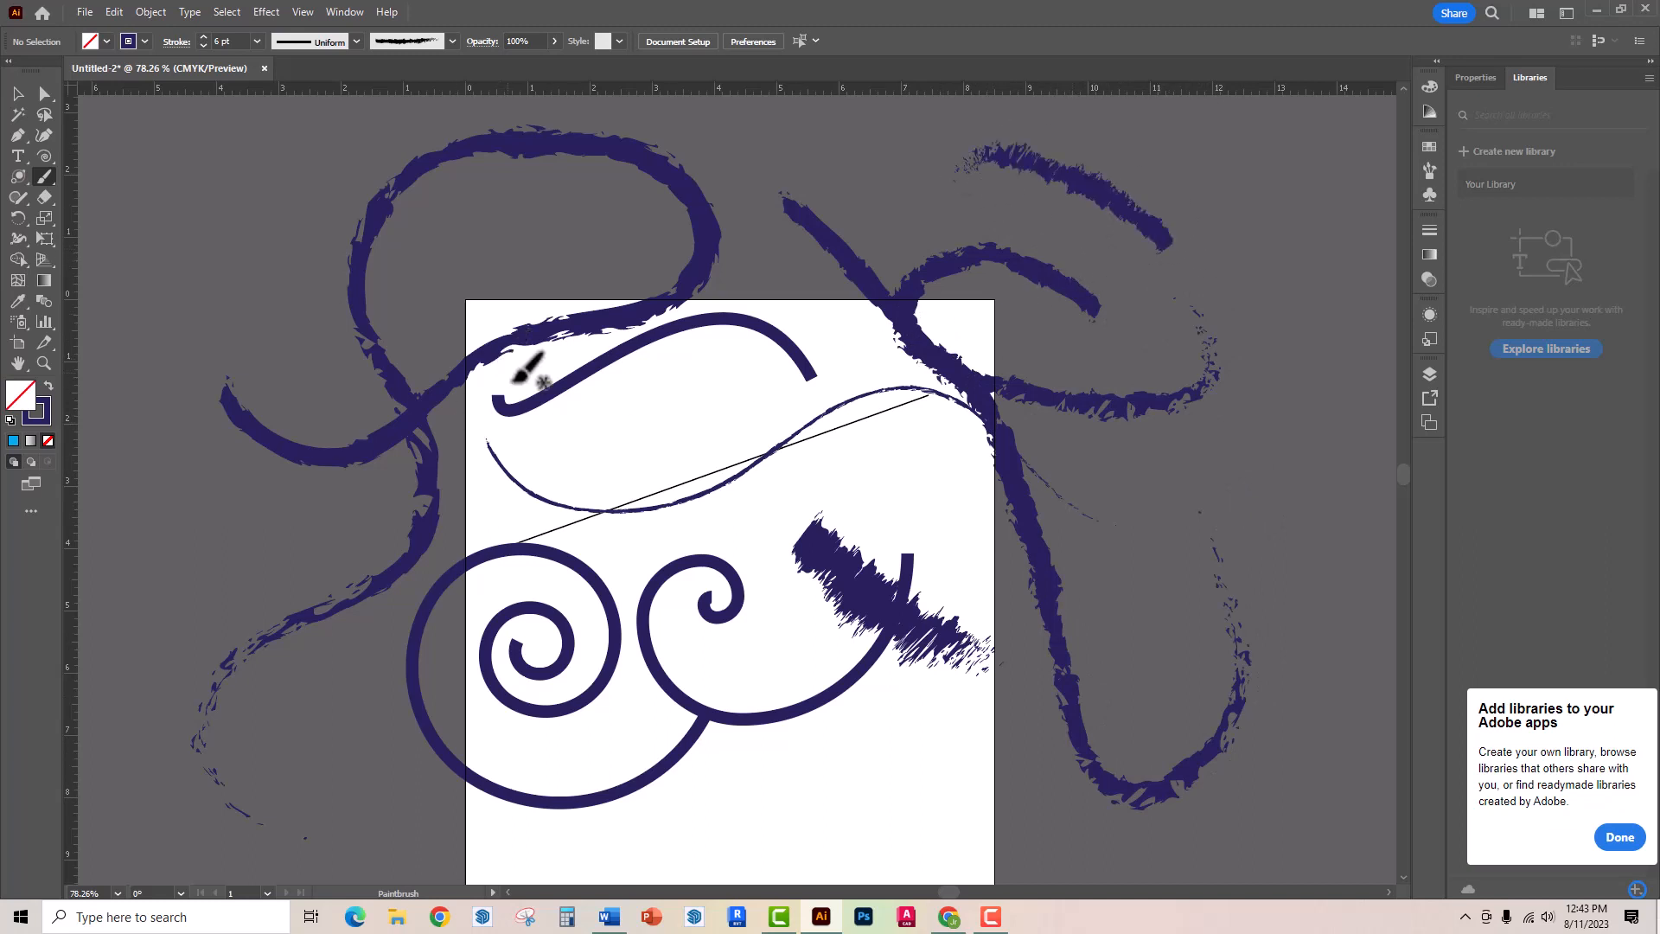
- Choose a light blue fill, draw an arc about 3.36 in wide and 4.67 in tall left of the artboard, and deselect it
left_click(43, 154)
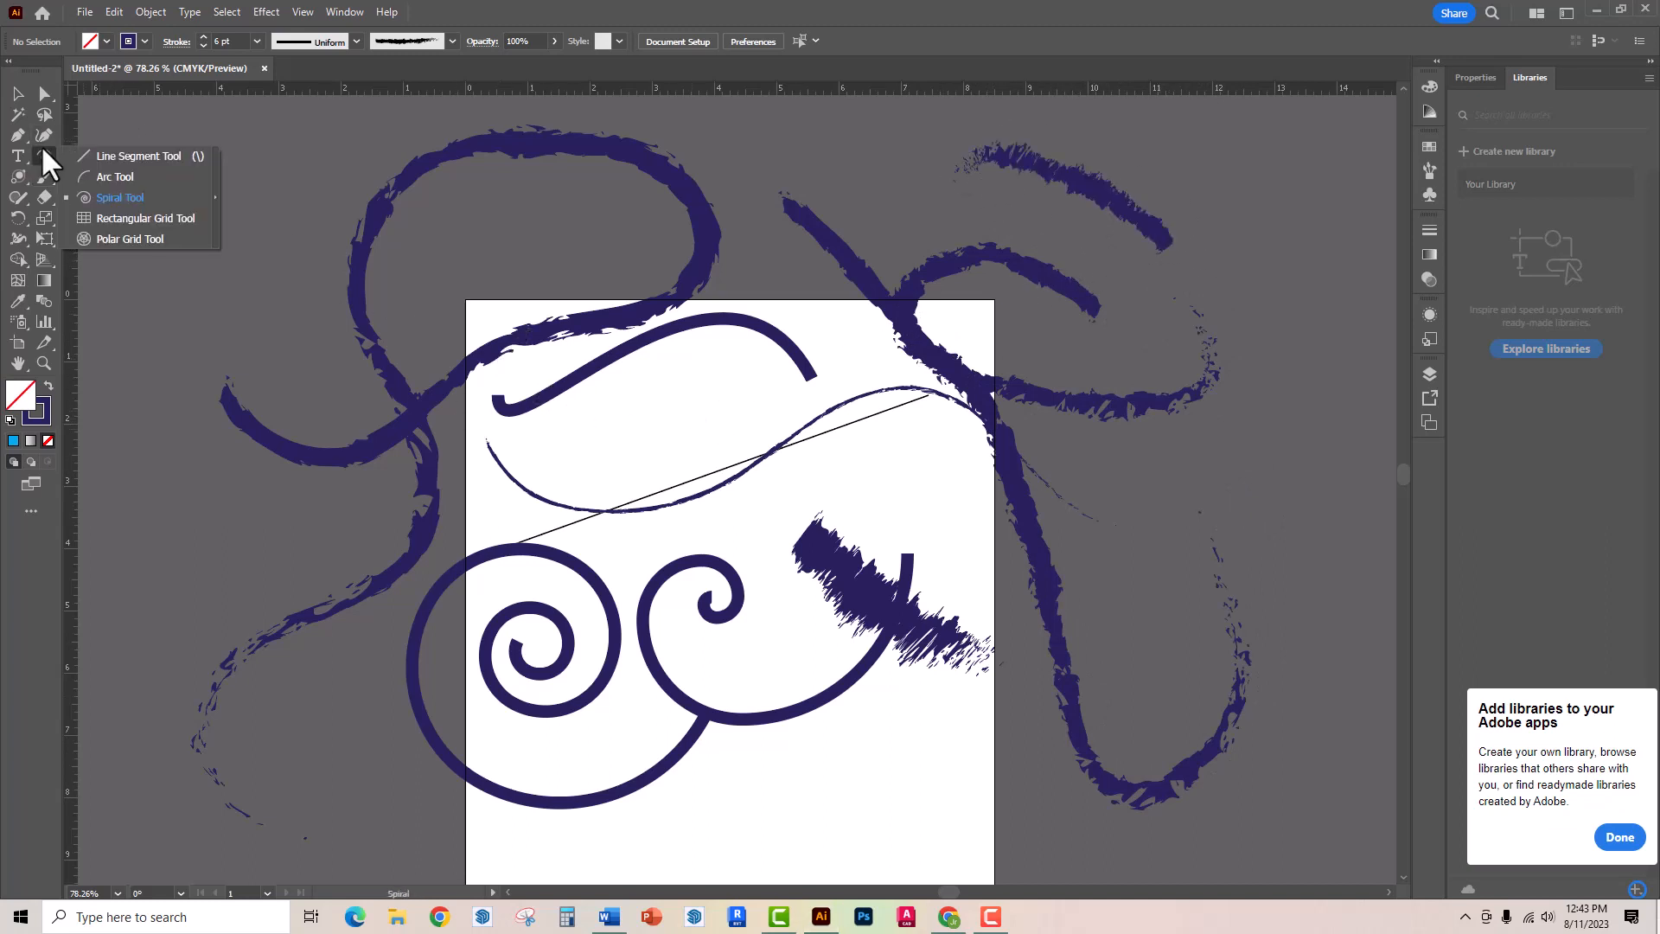
left_click(116, 178)
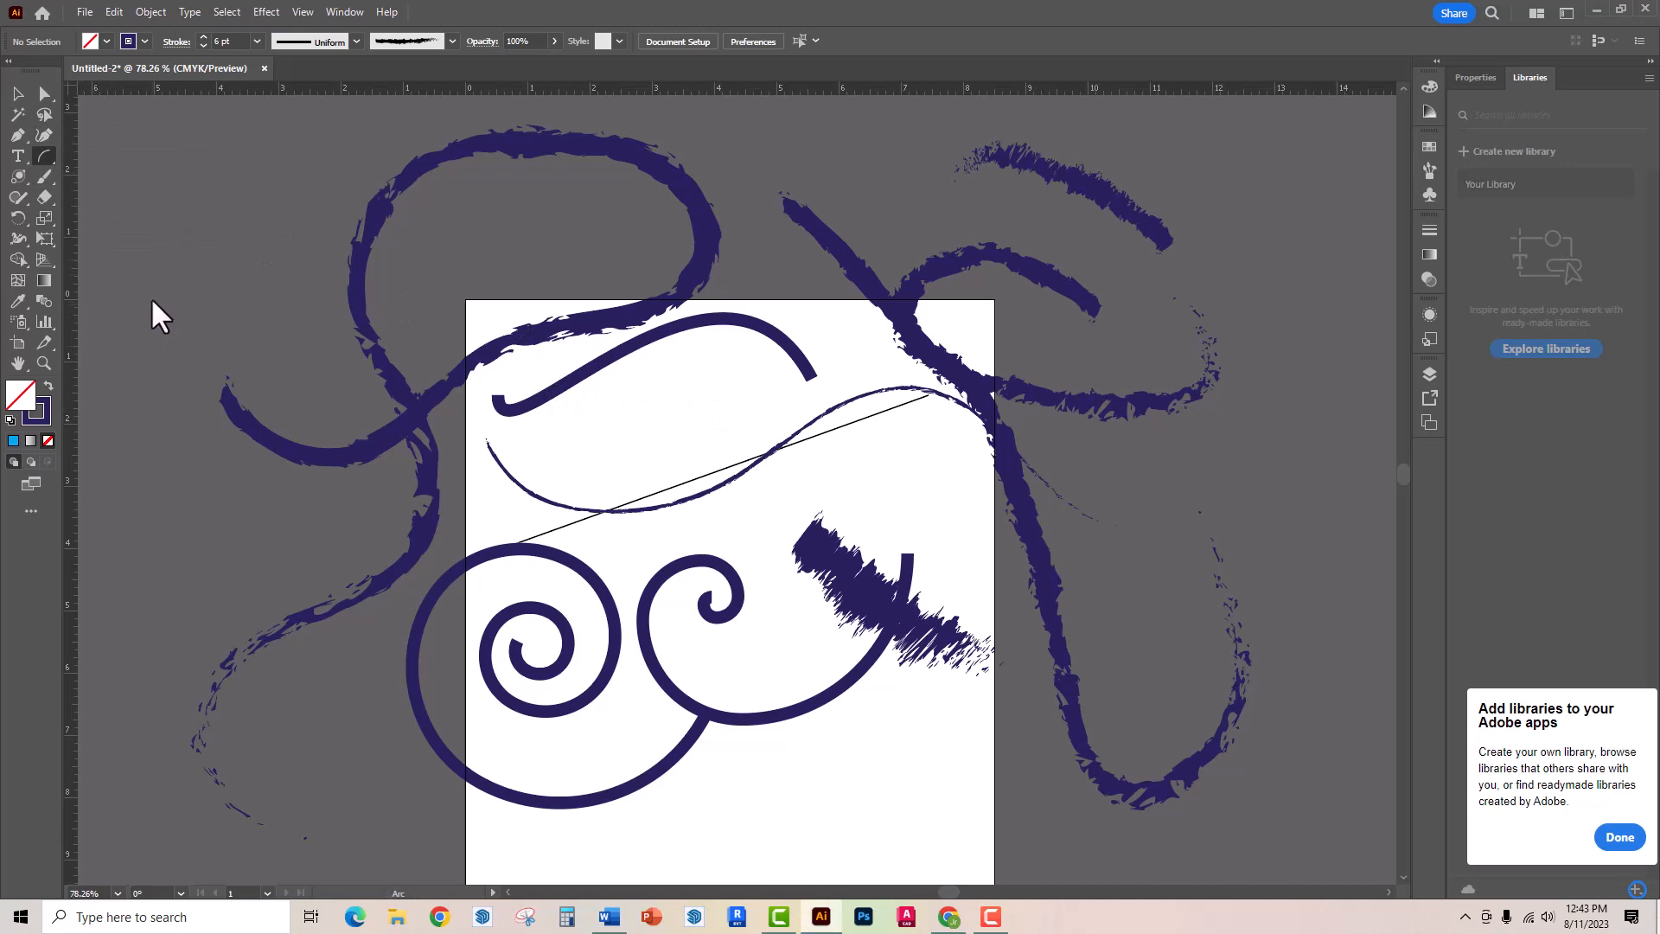
left_click(100, 41)
left_click(96, 70)
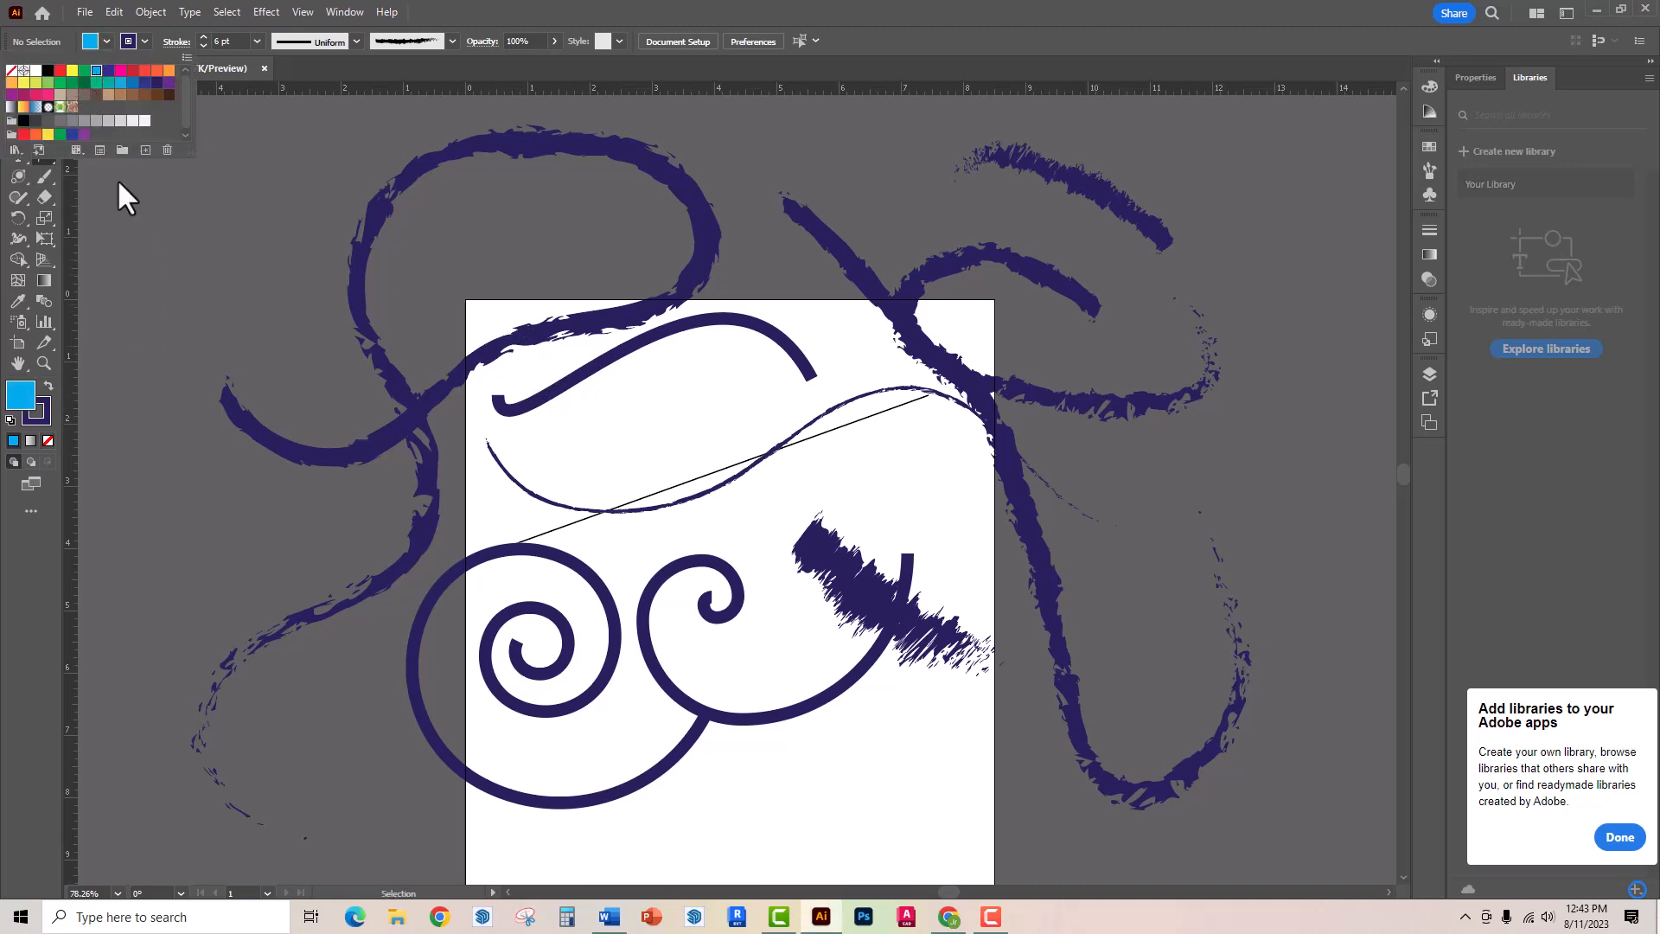
left_click_drag(269, 225, 479, 515)
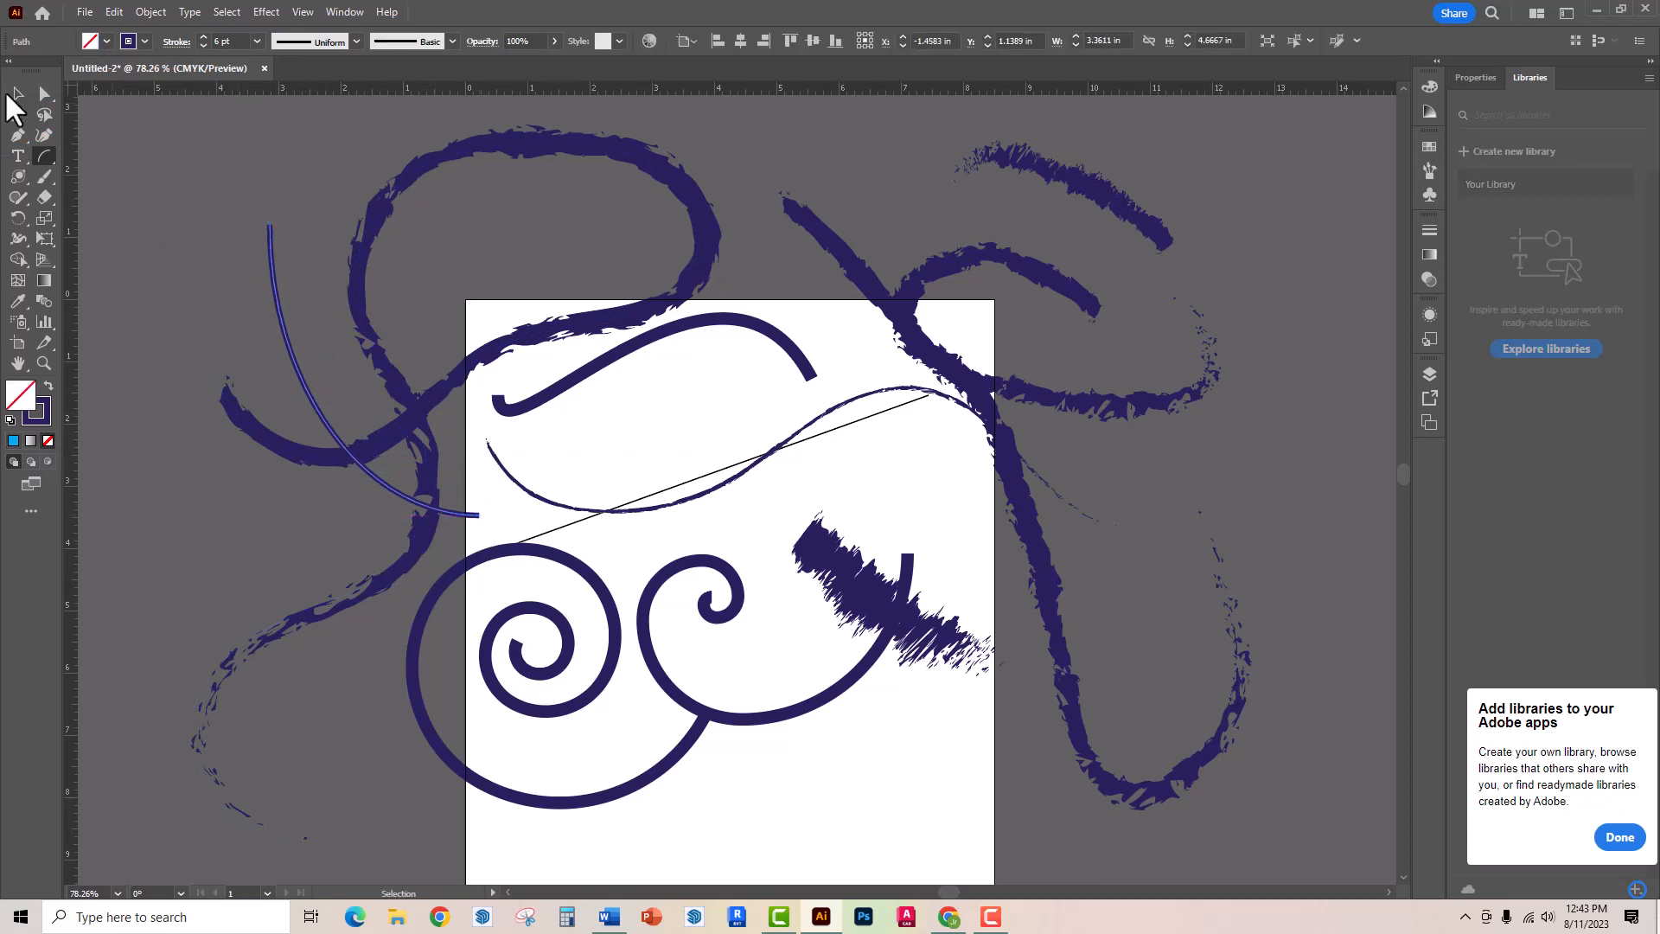
left_click(15, 93)
left_click(296, 288)
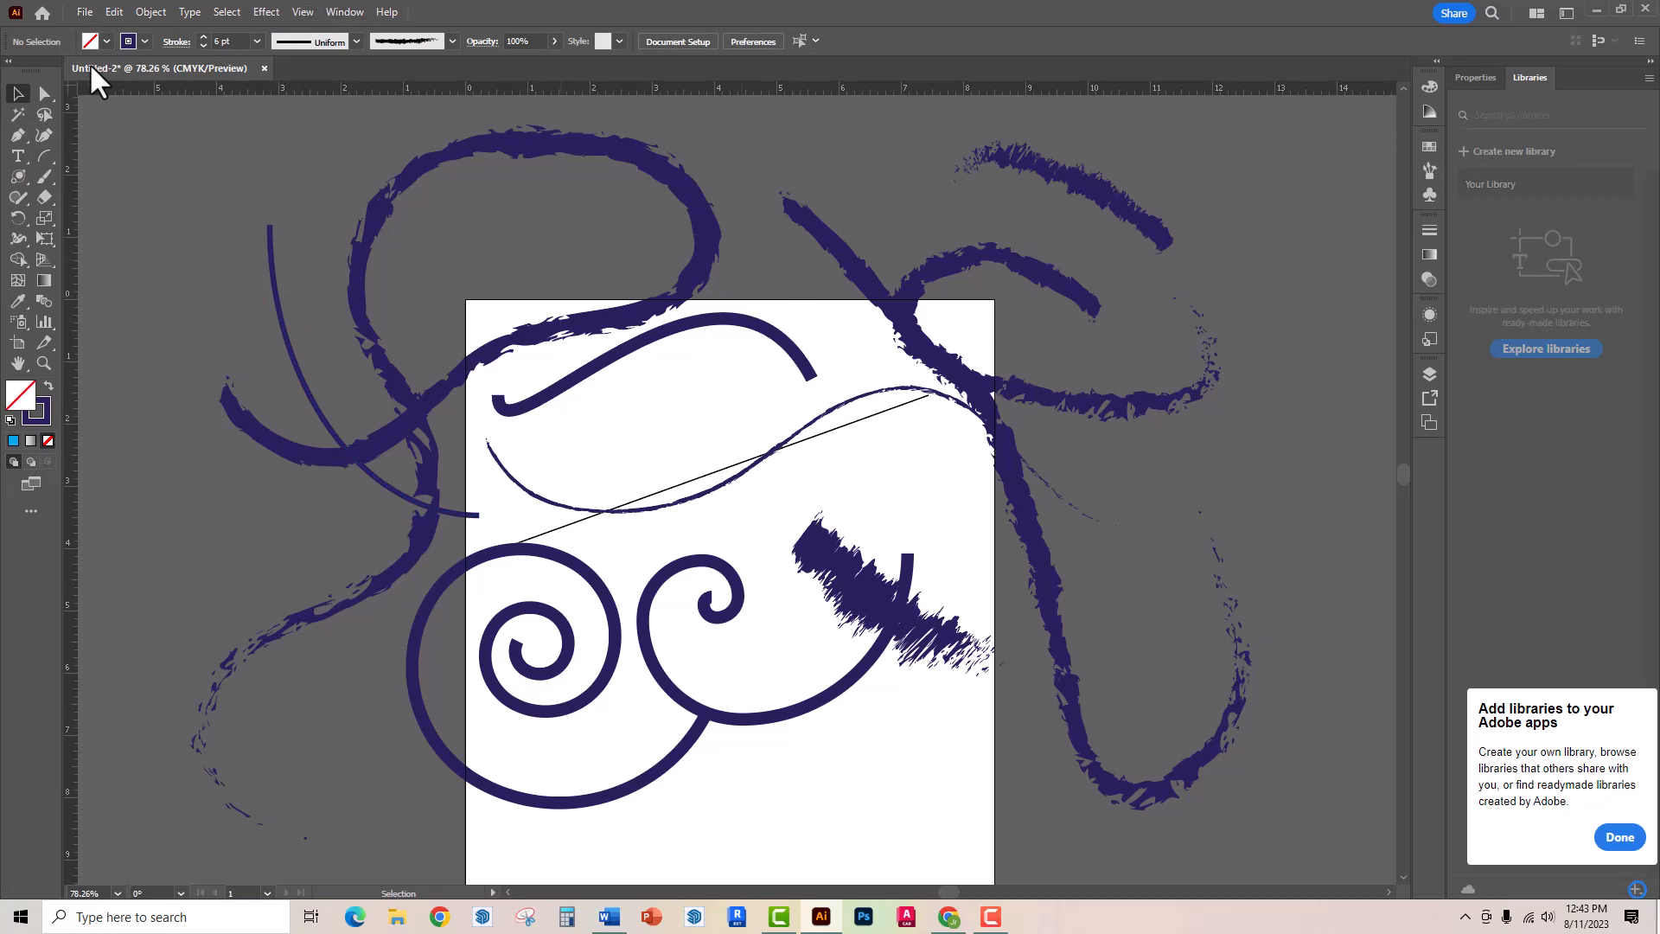
- Load the Decorative_Scatter brush library and paint a Snowflake brush trail from the lower artboard up past its right edge
left_click(452, 41)
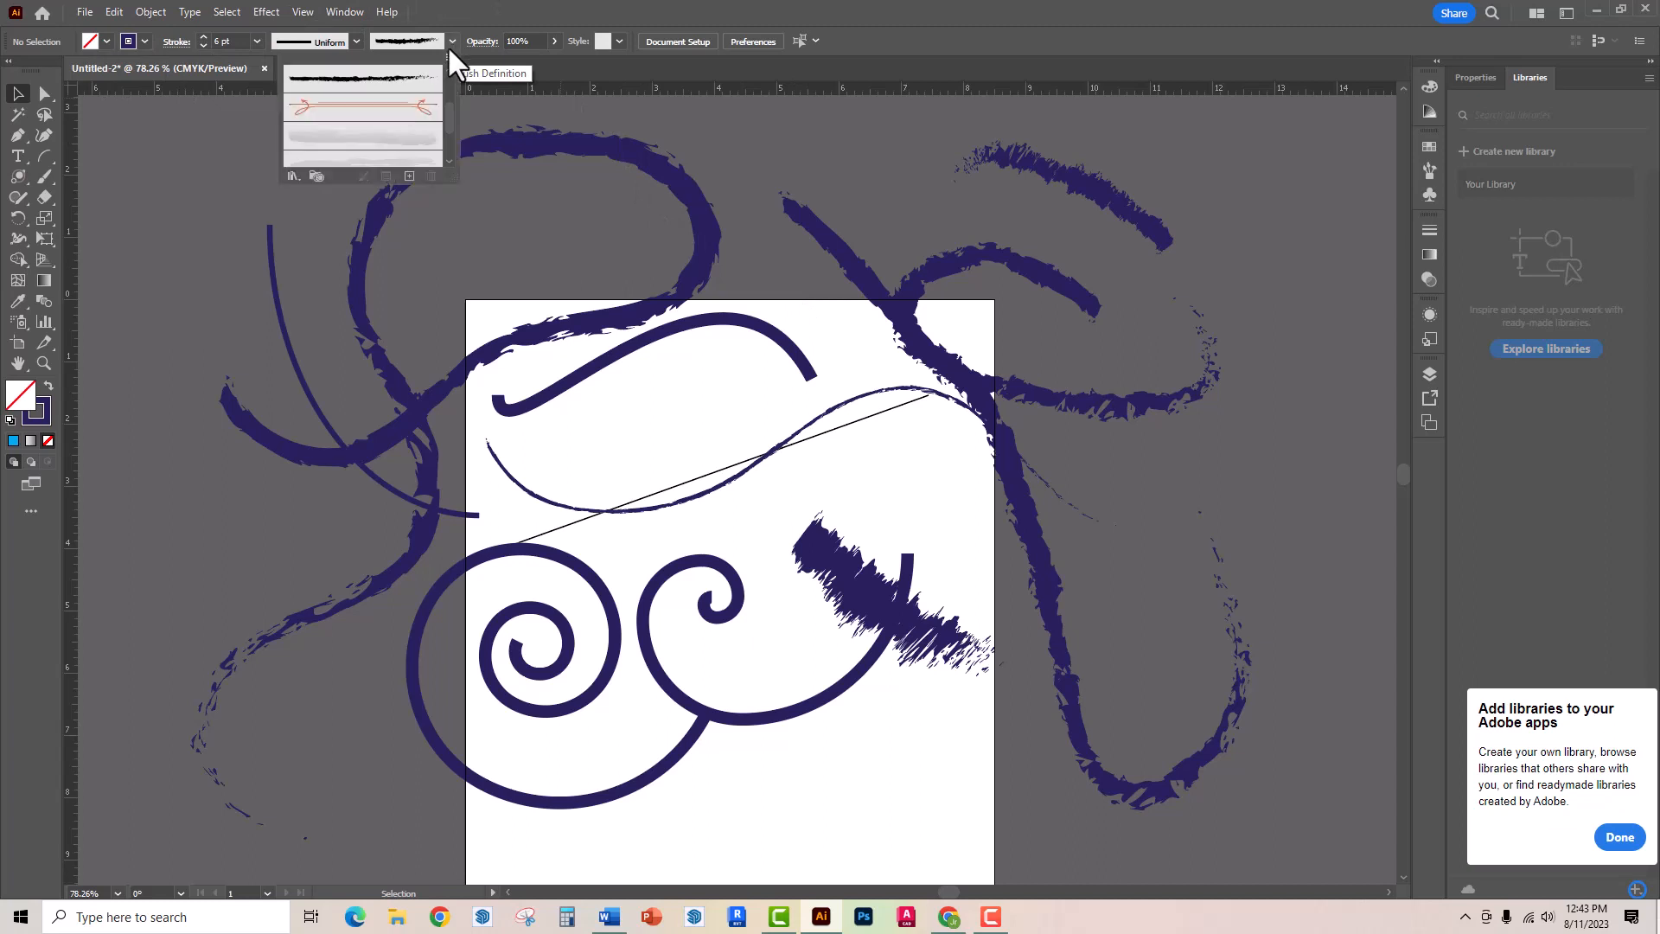
left_click(290, 172)
mouse_move(408, 298)
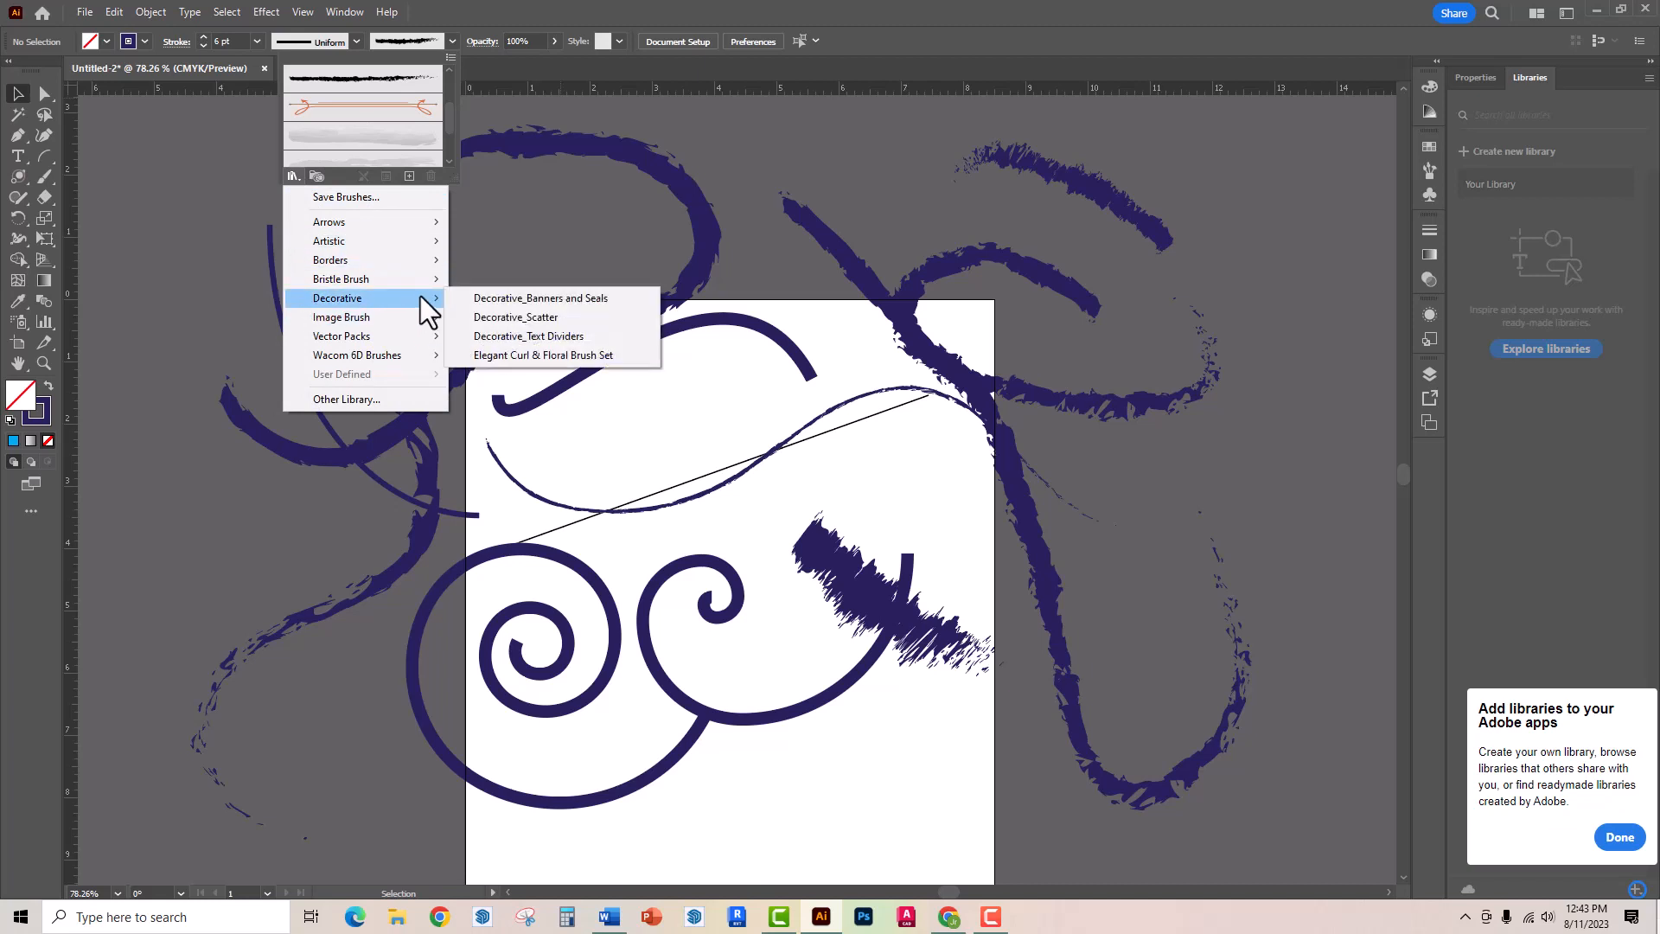
left_click(510, 320)
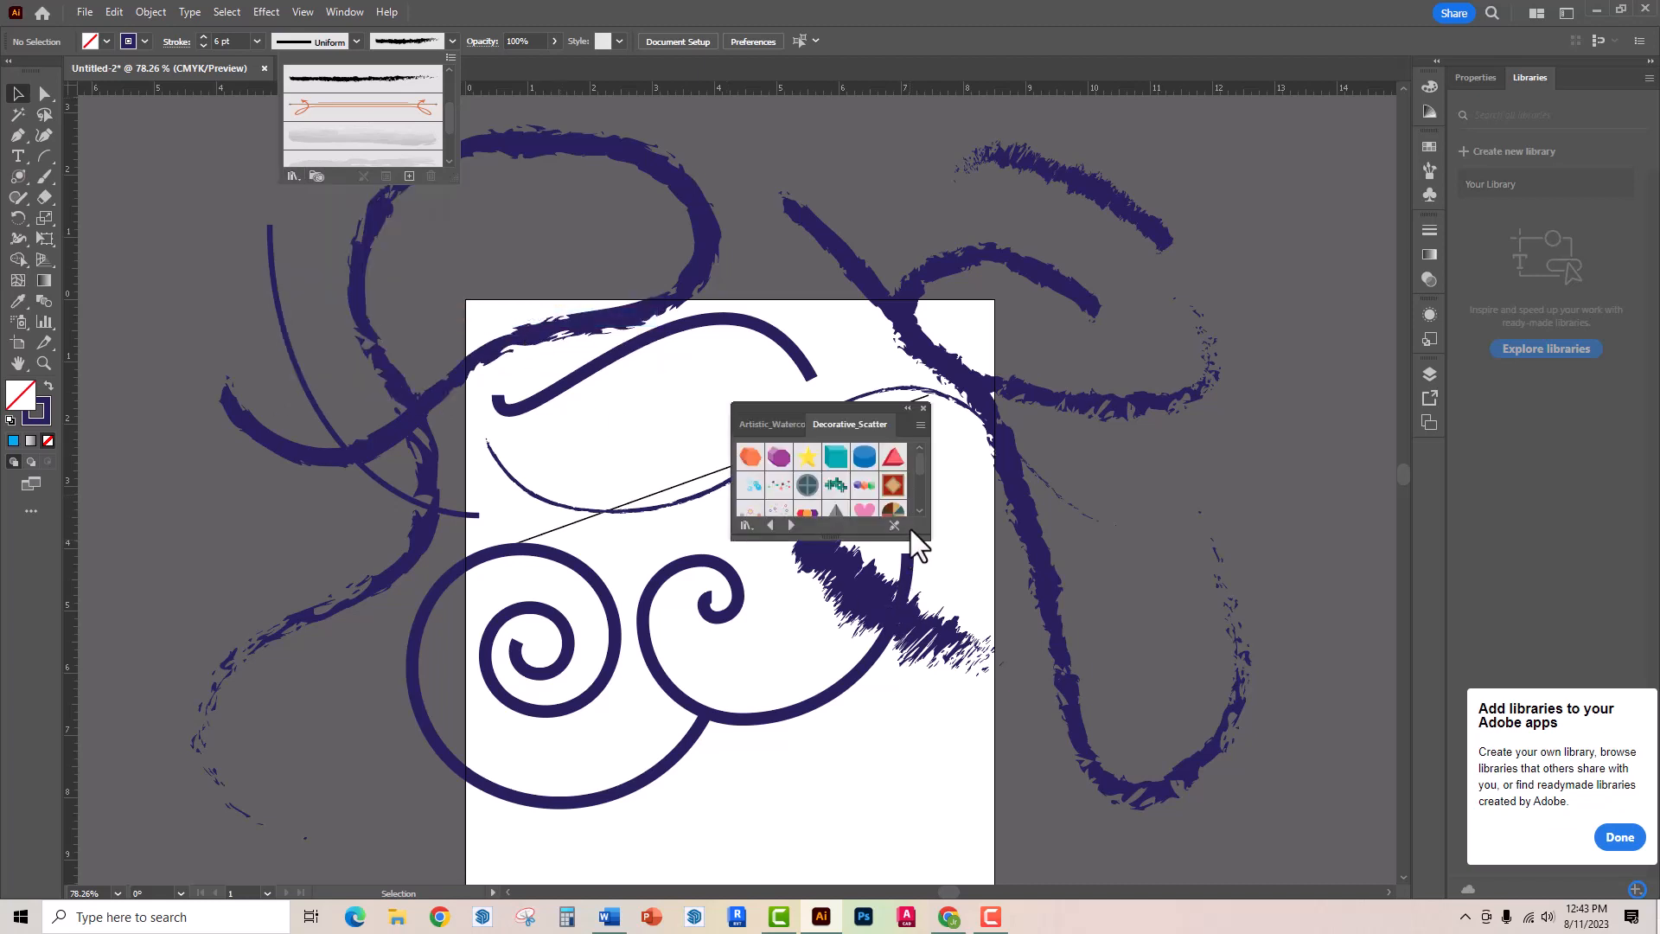
left_click(917, 510)
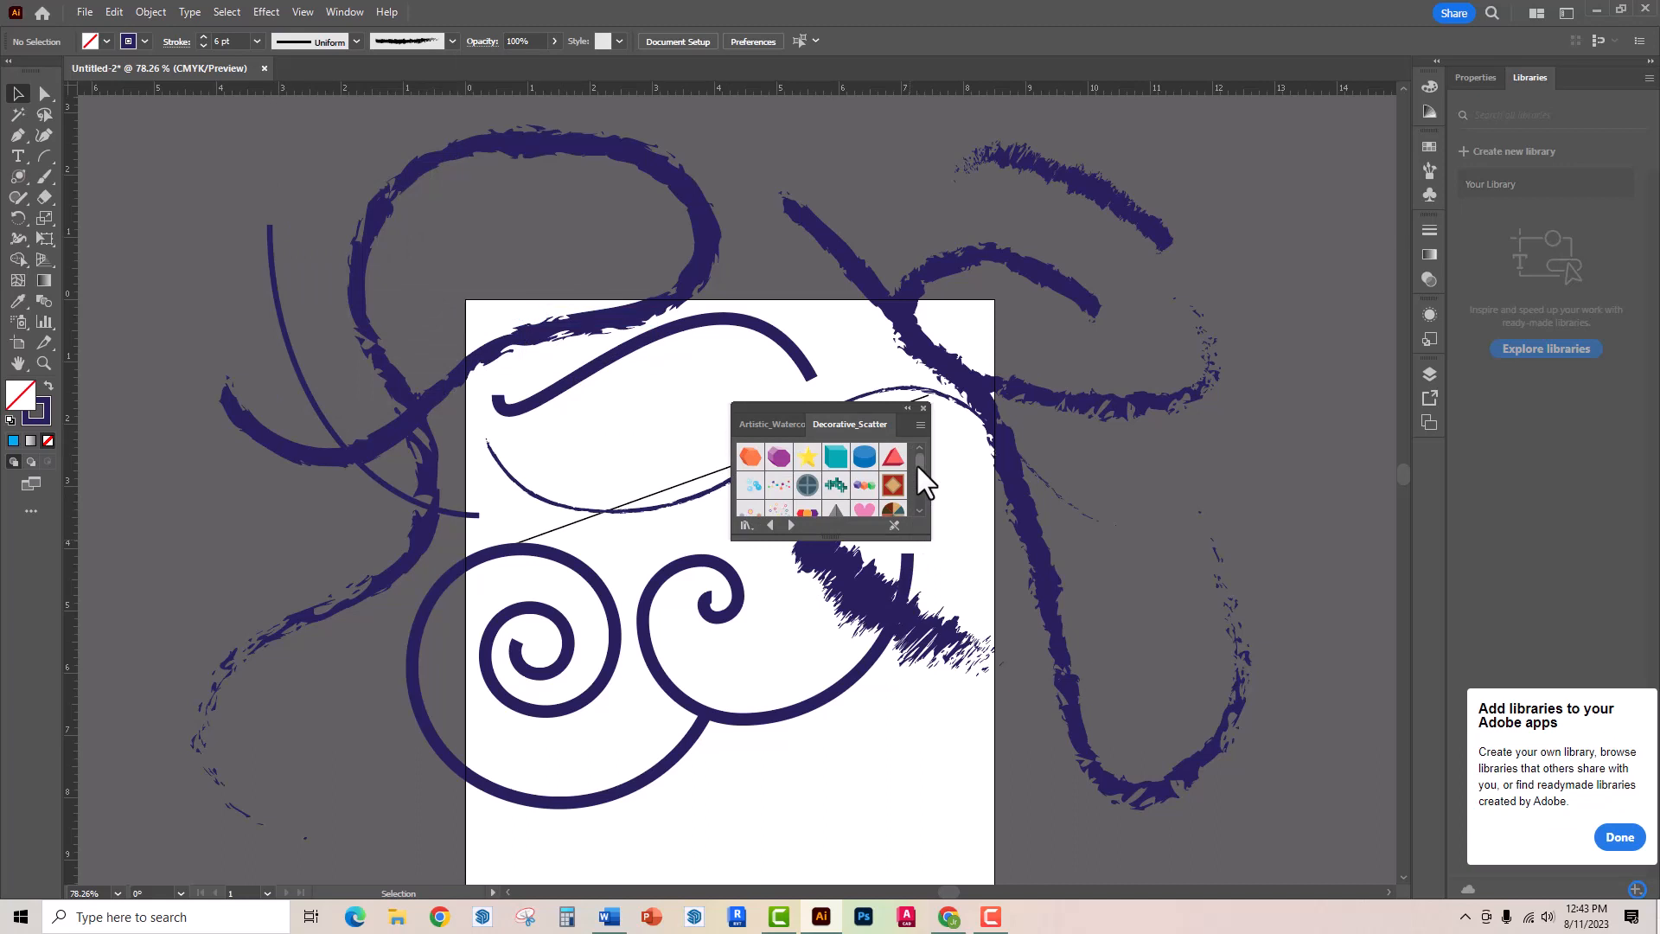
left_click_drag(916, 464, 915, 497)
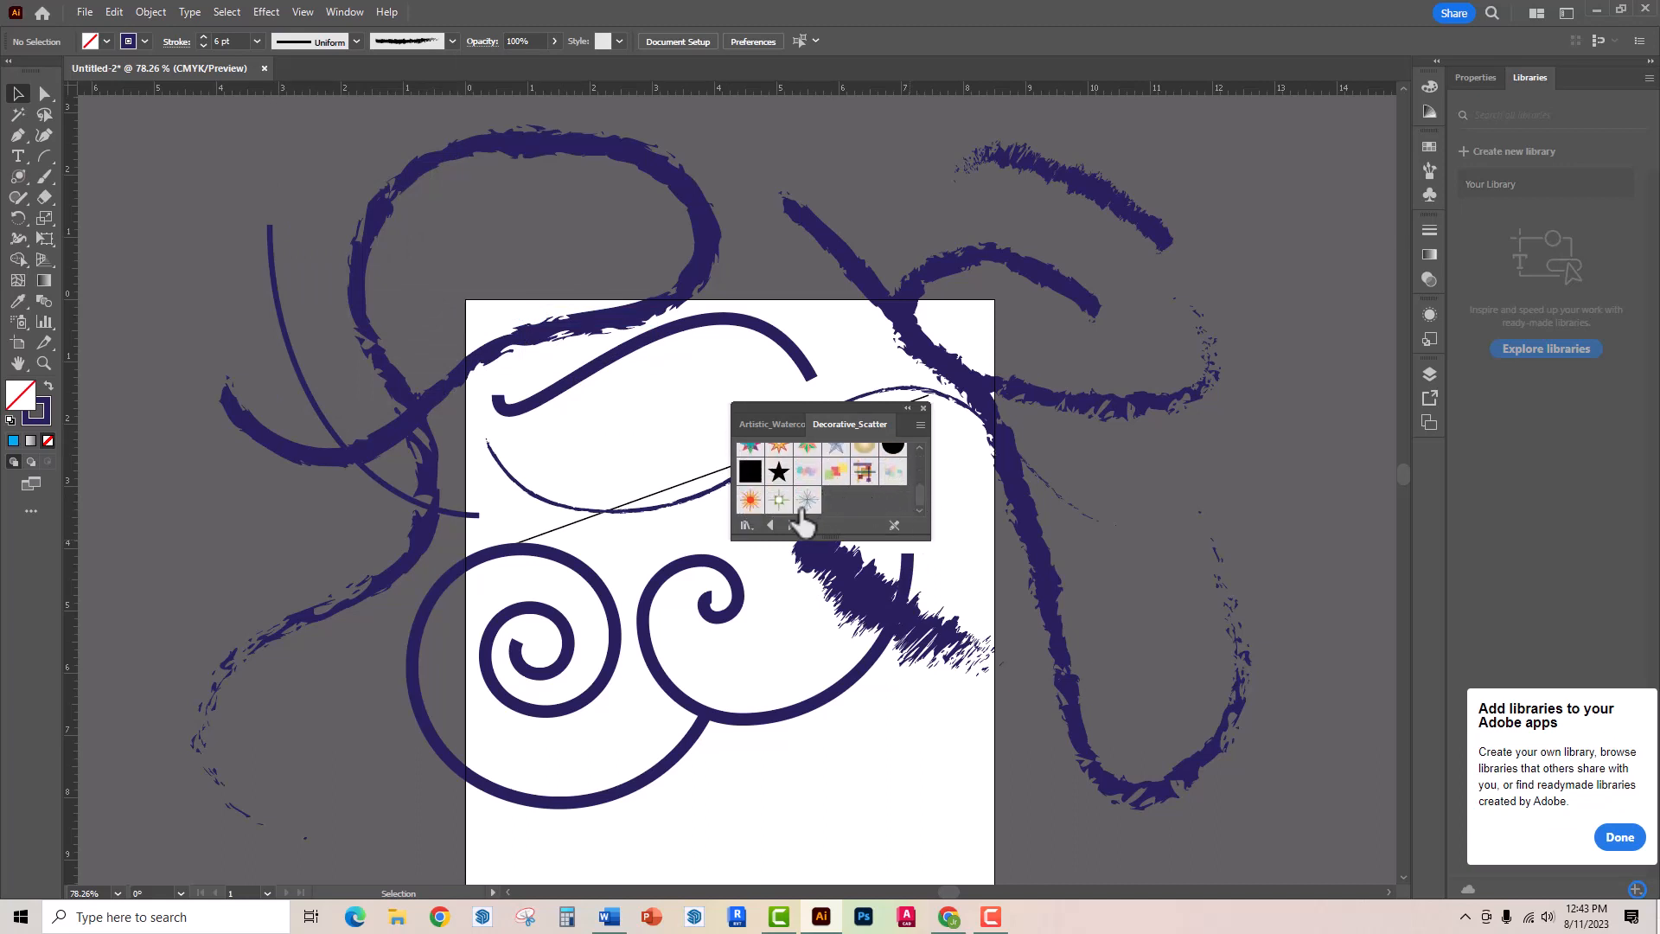
left_click(806, 501)
left_click(45, 176)
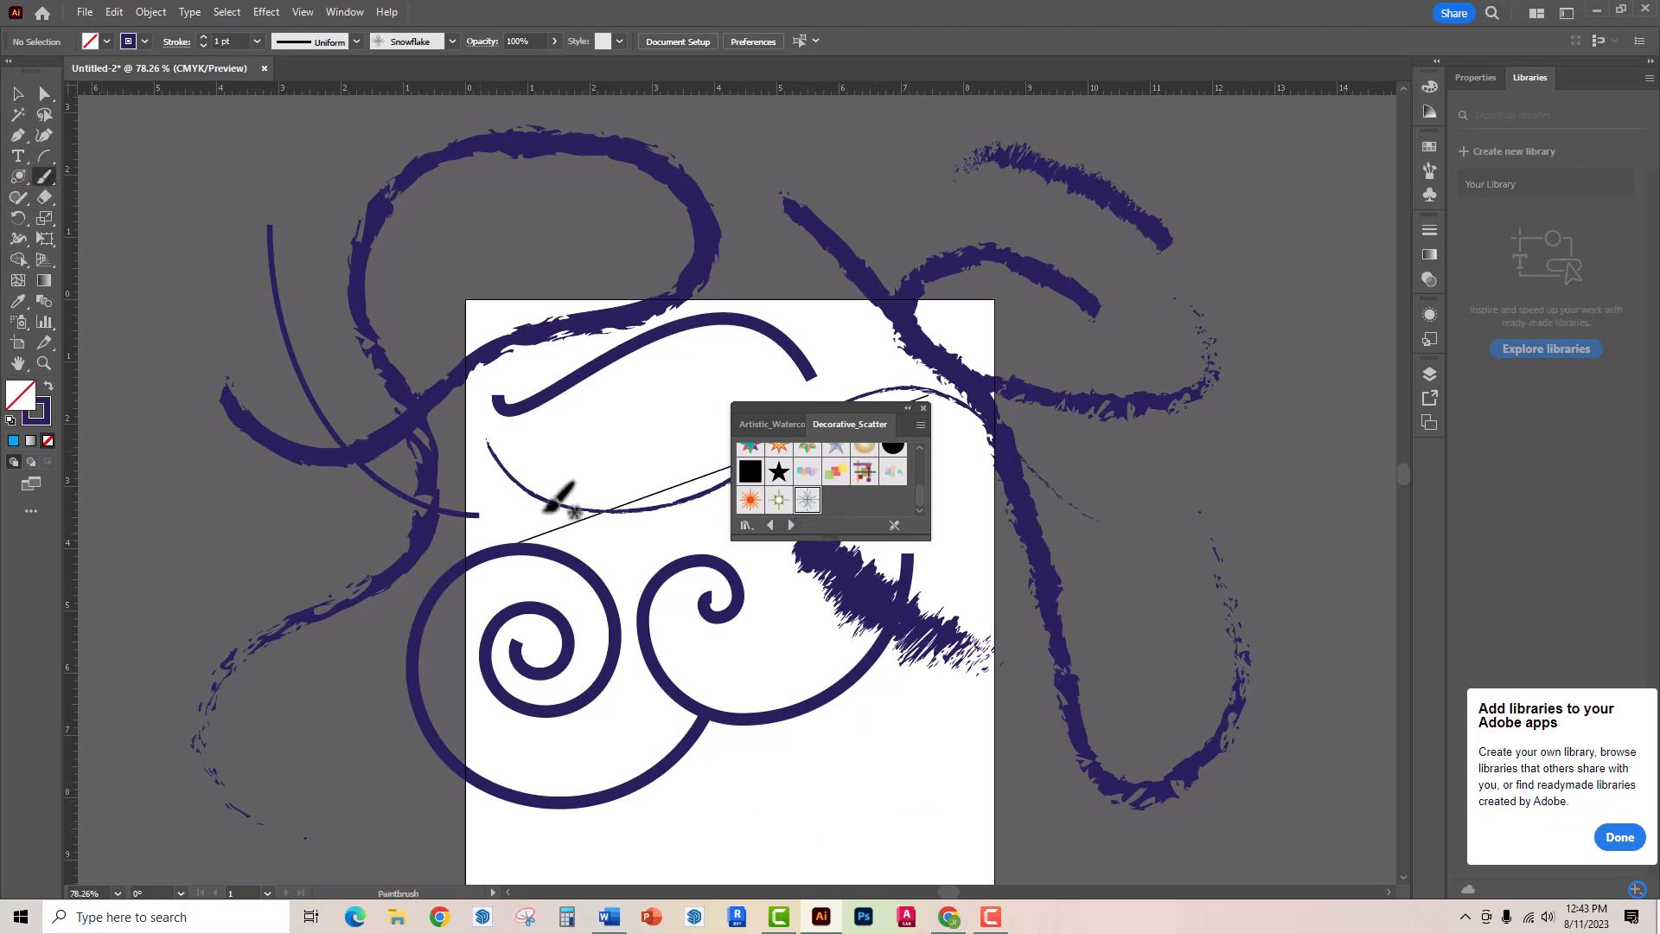
mouse_move(737, 789)
left_mouse_down()
mouse_move(861, 829)
mouse_move(930, 817)
mouse_move(1014, 747)
mouse_move(1159, 465)
left_mouse_up()
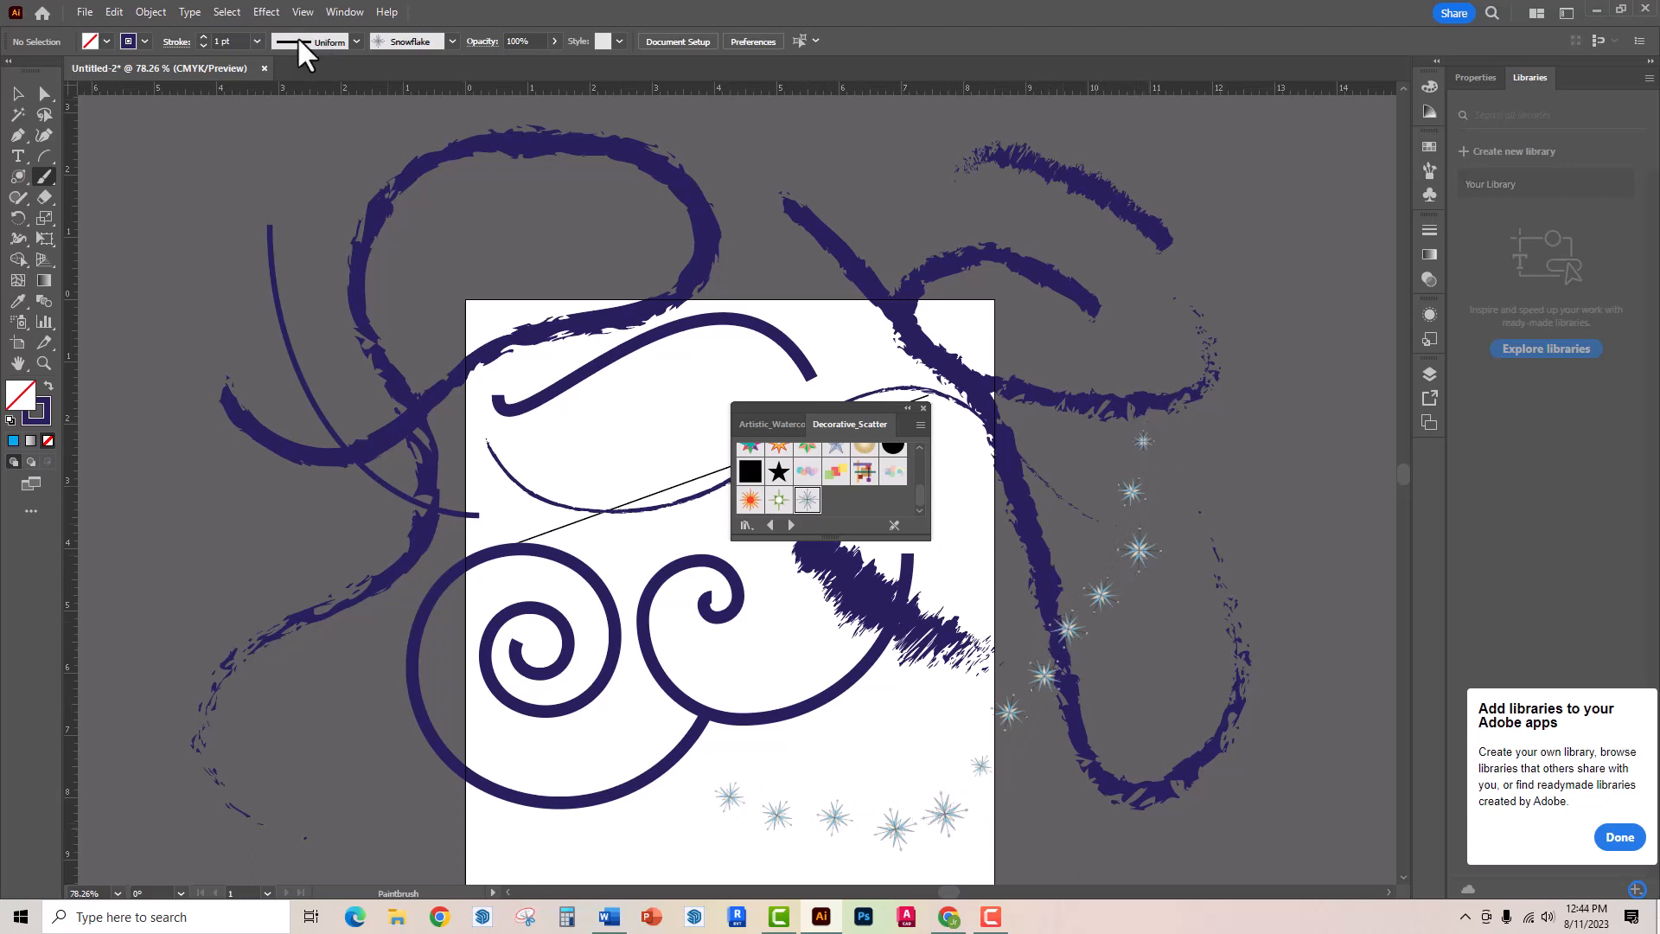
- Set the stroke weight to 6 pt and paint a trail of larger snowflakes from left of the artboard across the big spiral
left_click(257, 41)
left_click(276, 212)
mouse_move(392, 513)
left_mouse_down()
mouse_move(549, 675)
mouse_move(773, 723)
mouse_move(884, 713)
left_mouse_up()
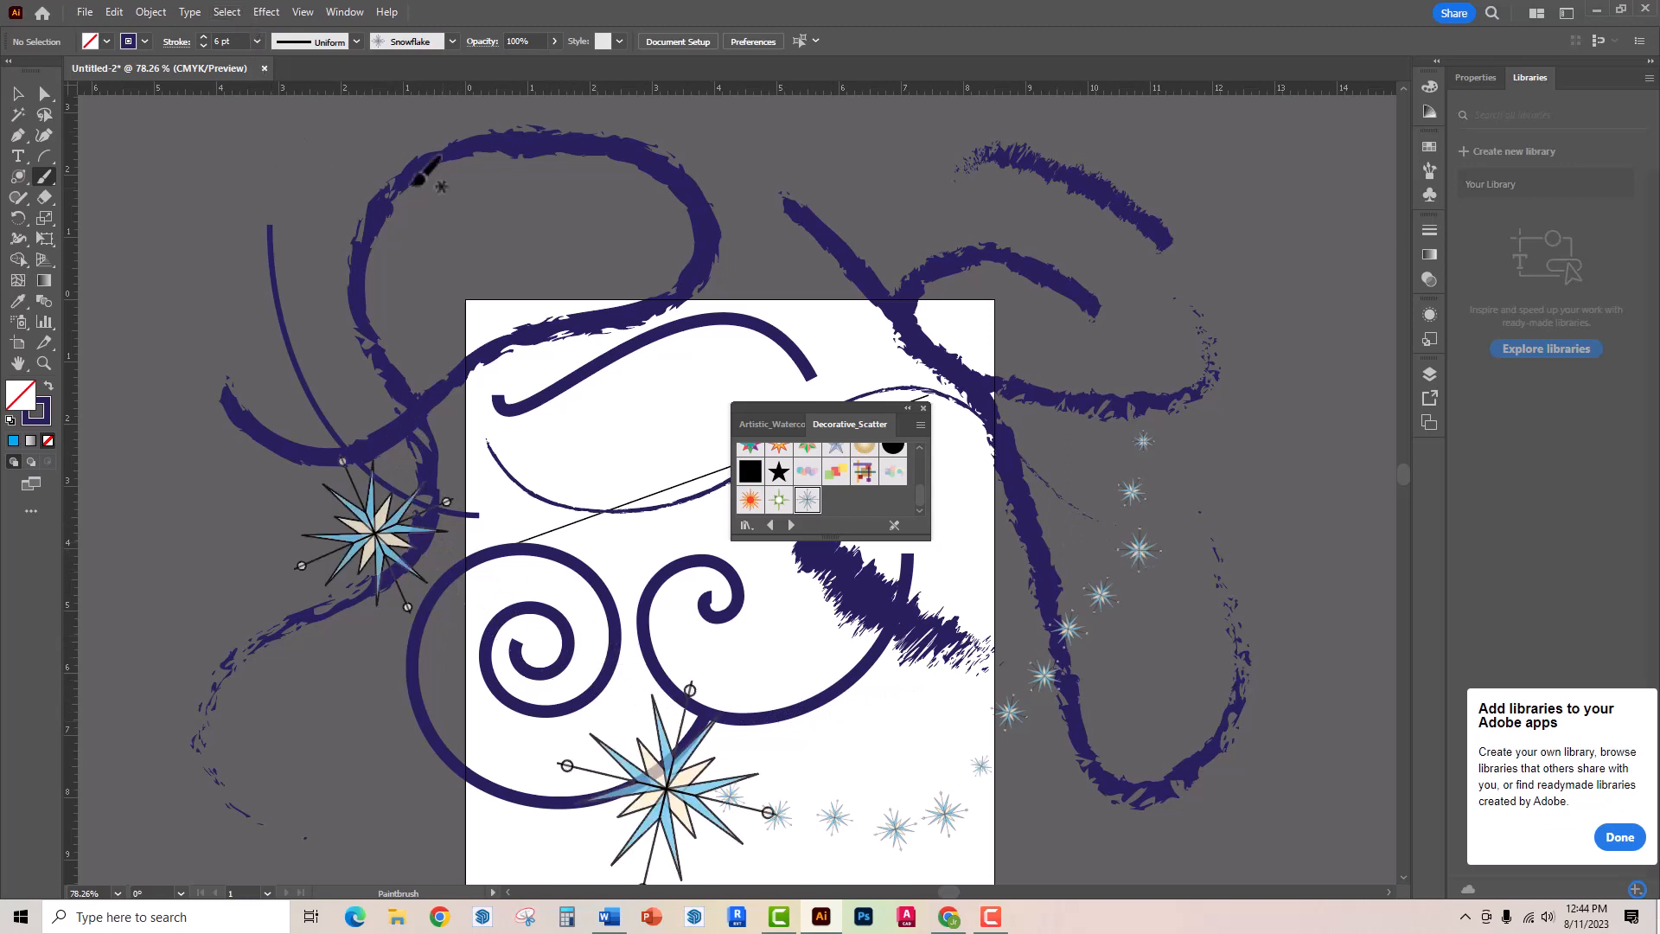
left_click(14, 92)
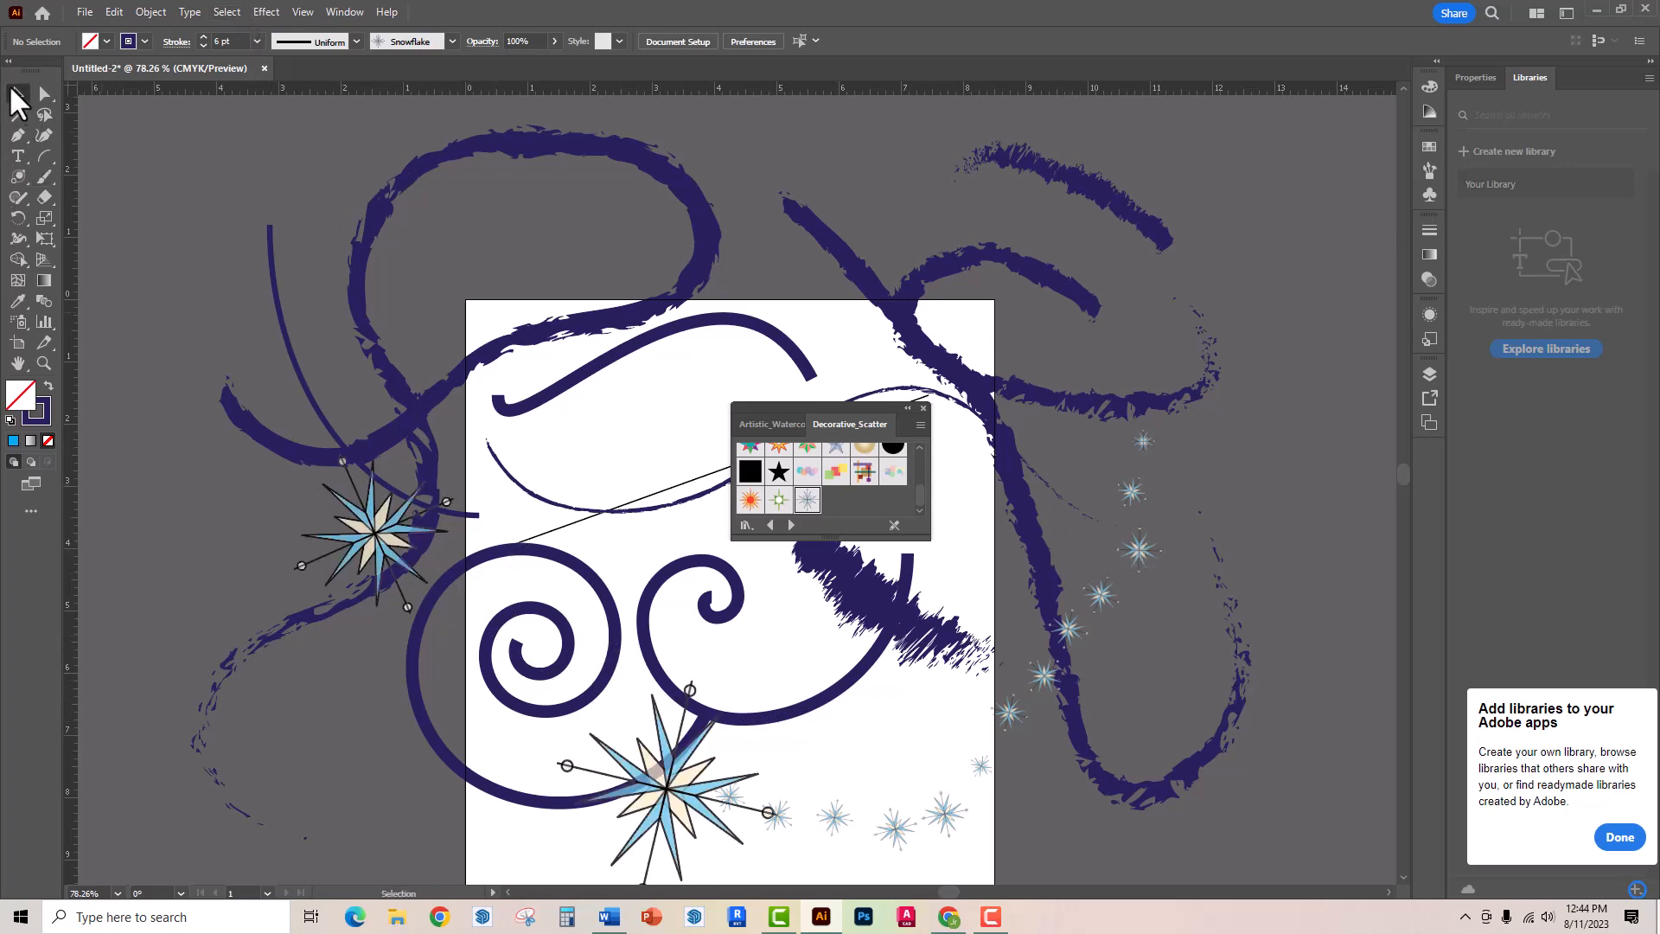